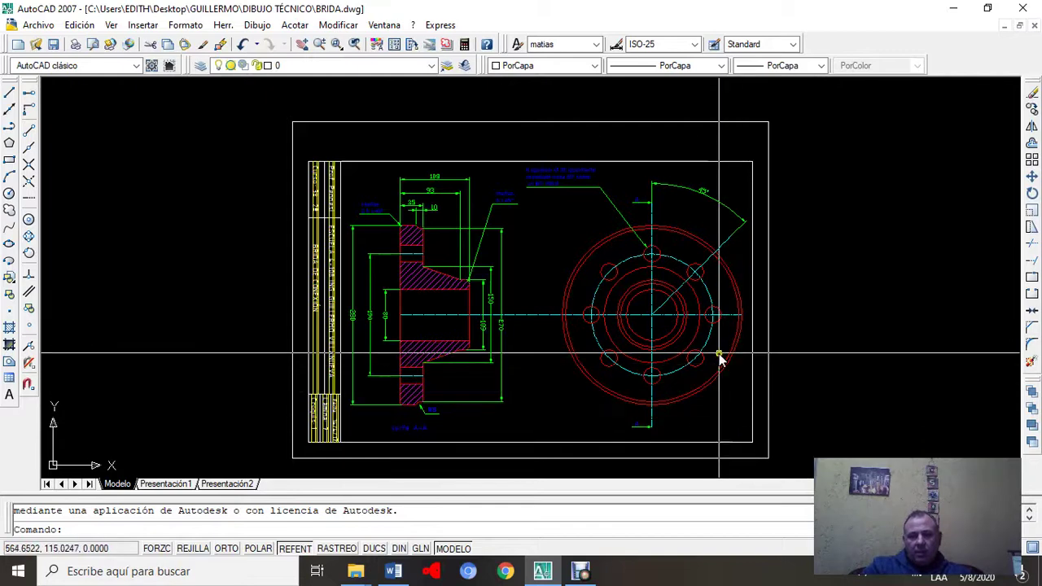
Step: Examine the flange's front view with its bolt circle and holes, and the dimensioned section view beside it
{"action": "left_click", "coordinate": [715, 411]}
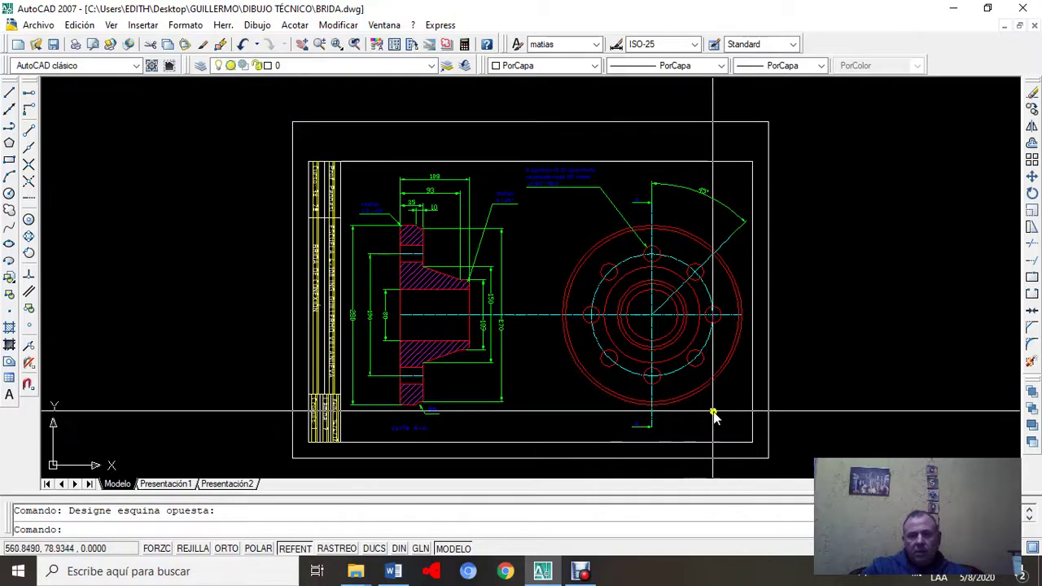
{"action": "scroll", "coordinate": [706, 399], "scroll_direction": "up", "scroll_amount": 5}
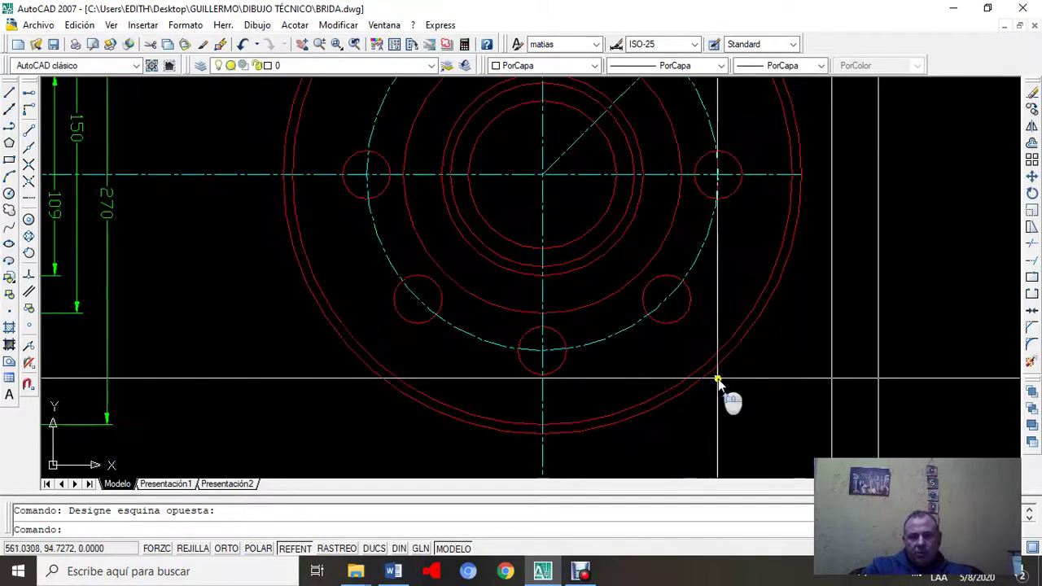
{"action": "middle_click_drag", "start_coordinate": [818, 428], "coordinate": [825, 458]}
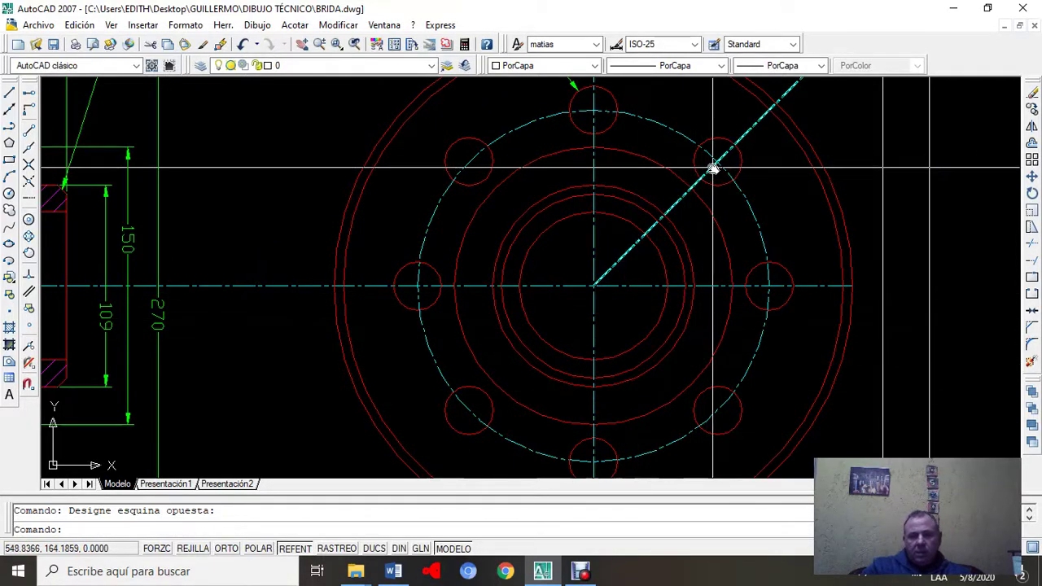
{"action": "left_click", "coordinate": [720, 412]}
{"action": "left_click", "coordinate": [612, 475]}
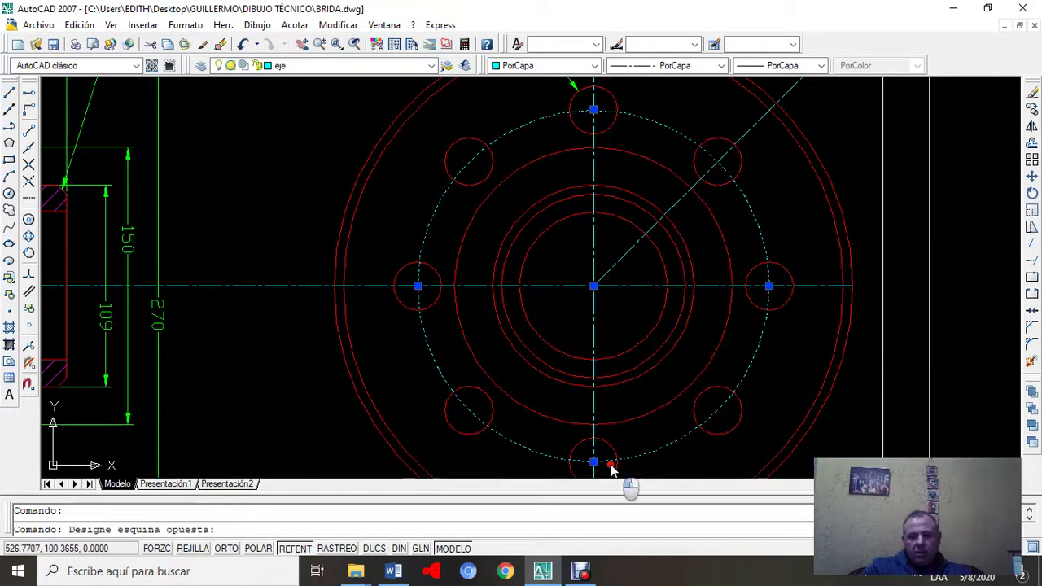
{"action": "key", "text": "Escape"}
{"action": "key", "text": "Escape"}
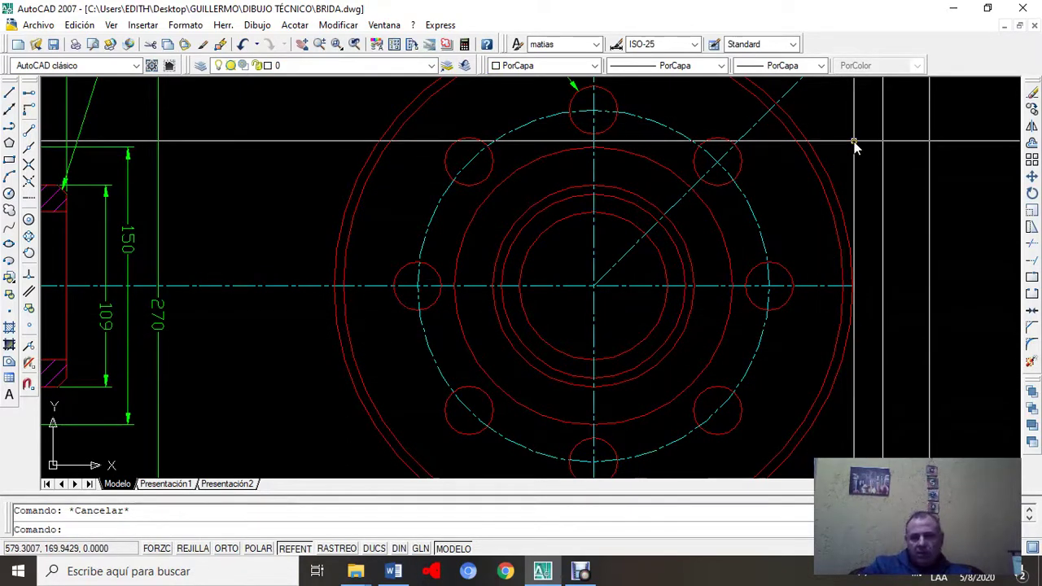
{"action": "scroll", "coordinate": [853, 144], "scroll_direction": "down", "scroll_amount": 2}
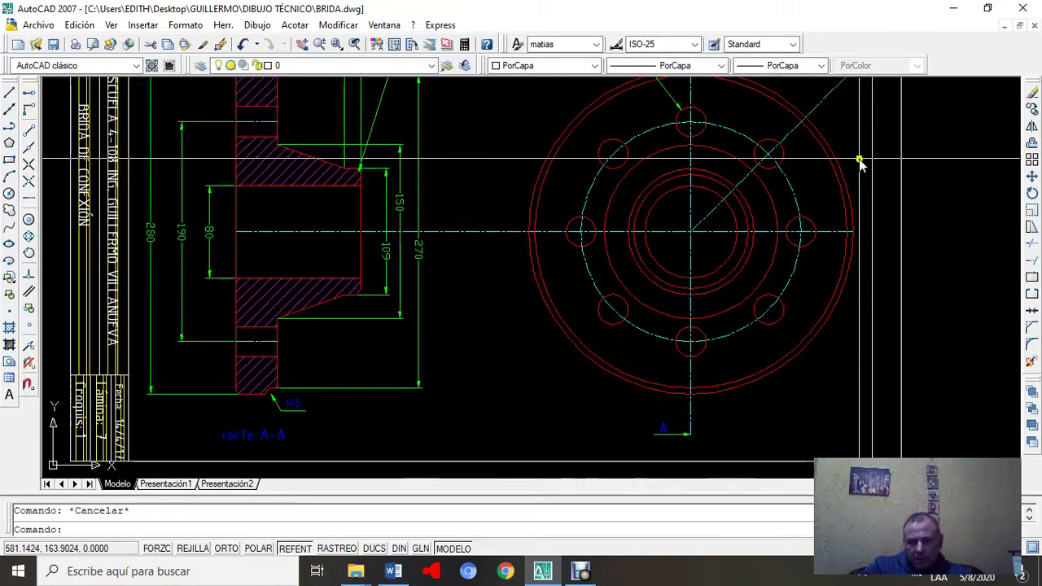
{"action": "middle_click_drag", "start_coordinate": [849, 147], "coordinate": [814, 217]}
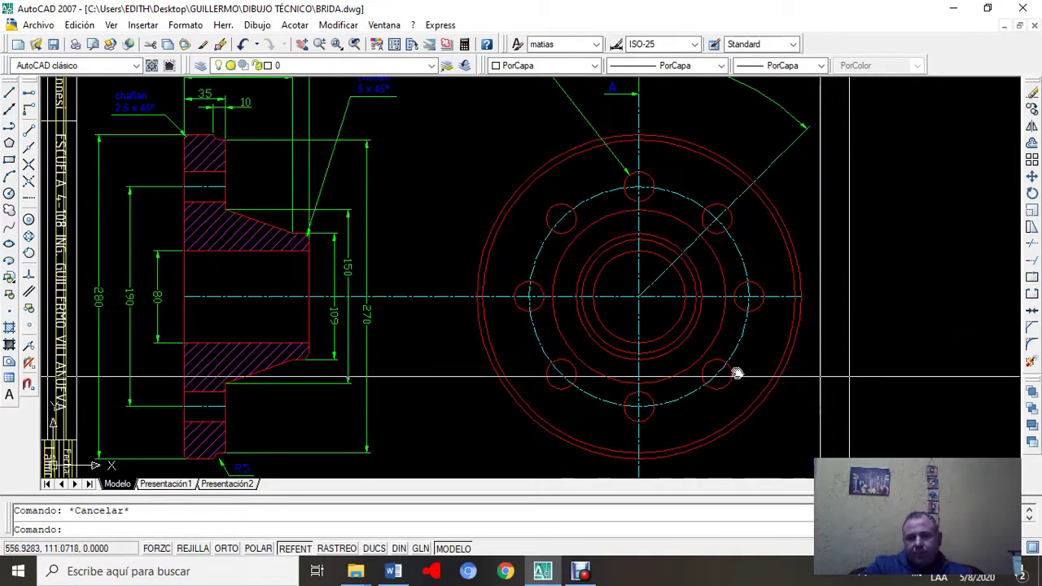
{"action": "scroll", "coordinate": [456, 228], "scroll_direction": "down", "scroll_amount": 4}
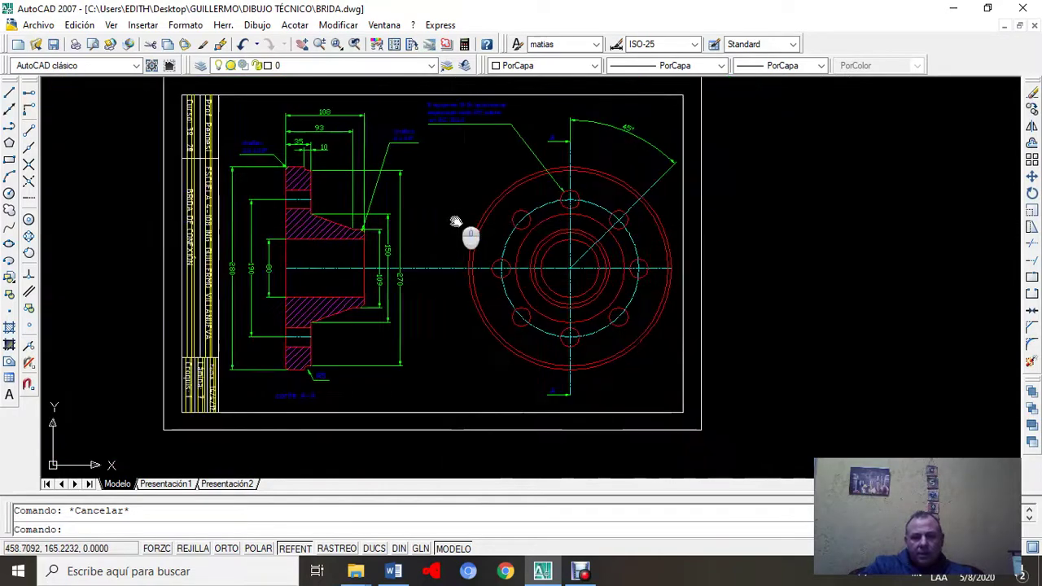
{"action": "mouse_move", "coordinate": [459, 226]}
{"action": "middle_mouse_down"}
{"action": "mouse_move", "coordinate": [551, 262]}
{"action": "mouse_move", "coordinate": [573, 257]}
{"action": "middle_mouse_up"}
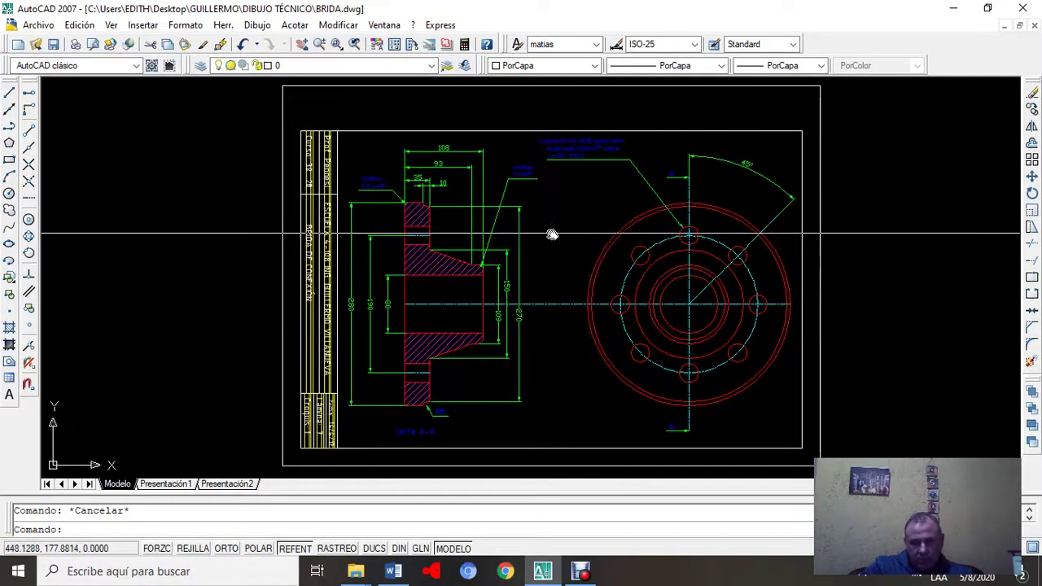
Step: Examine the sheet border and the text and layout of the title block beside section A-A
{"action": "left_click", "coordinate": [231, 107]}
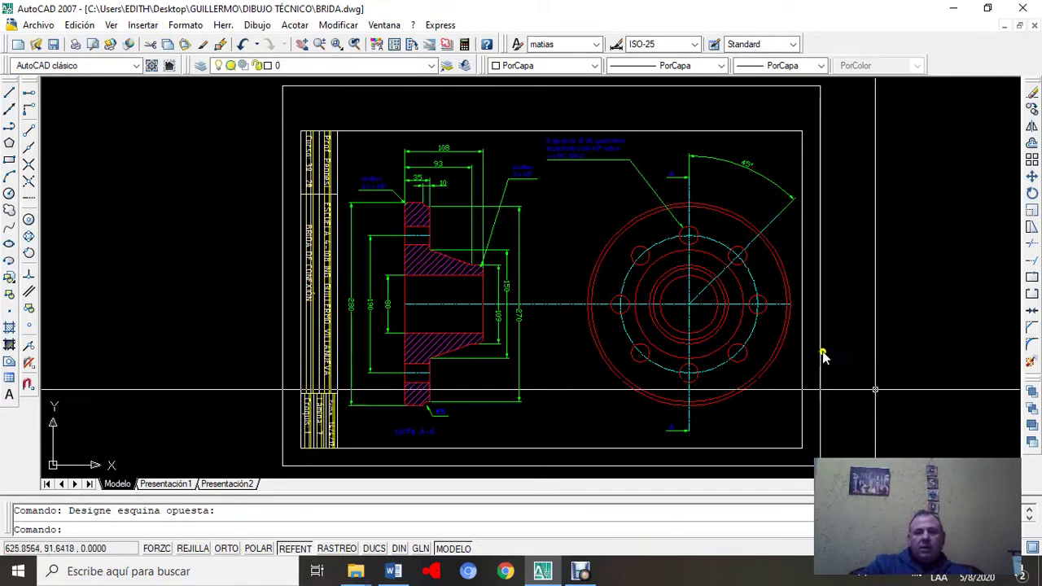
{"action": "left_click", "coordinate": [821, 293]}
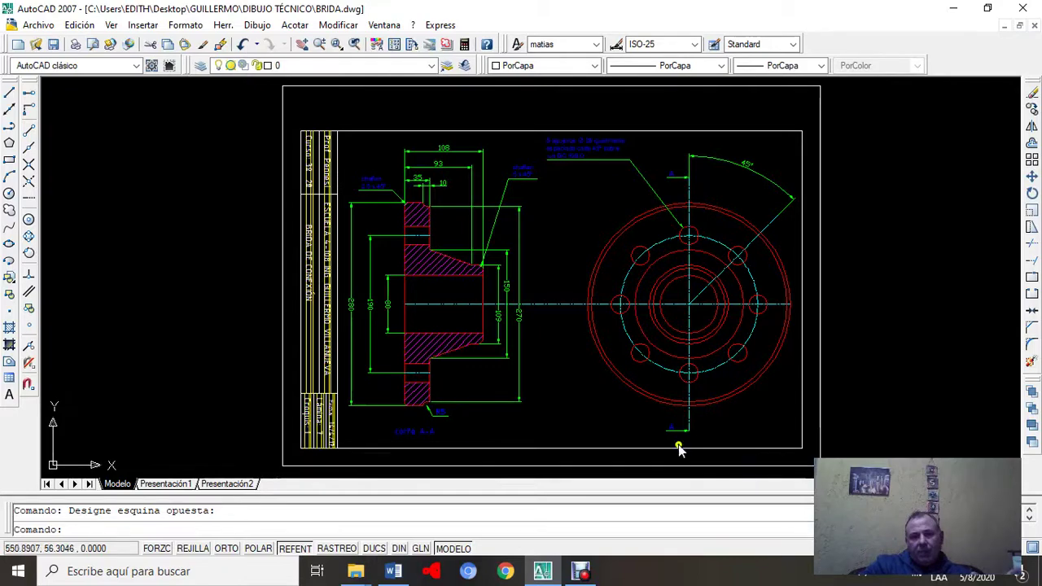
{"action": "scroll", "coordinate": [365, 163], "scroll_direction": "up", "scroll_amount": 4}
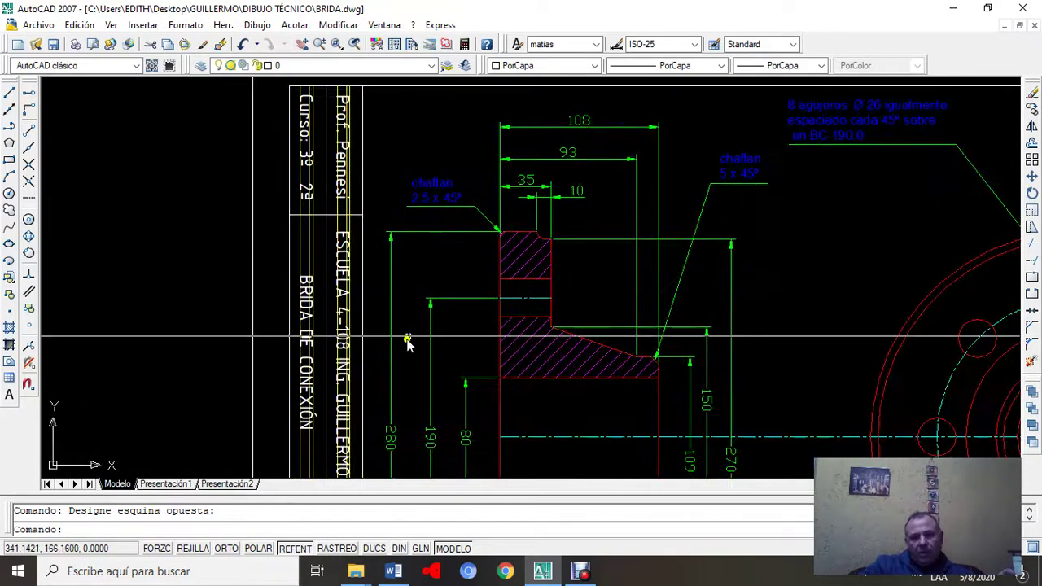
{"action": "scroll", "coordinate": [407, 342], "scroll_direction": "up", "scroll_amount": 3}
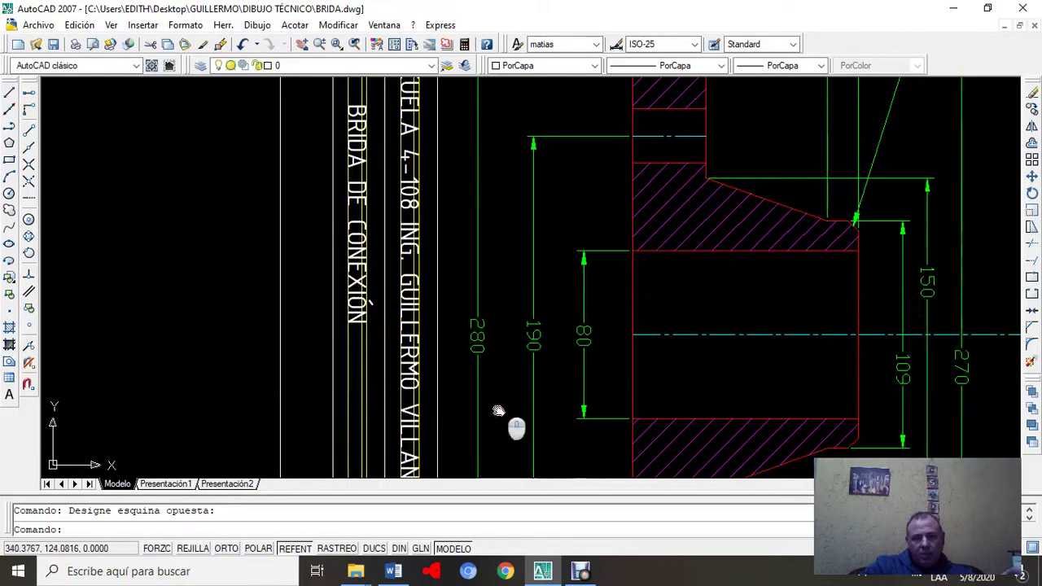
{"action": "middle_click_drag", "start_coordinate": [498, 411], "coordinate": [531, 127]}
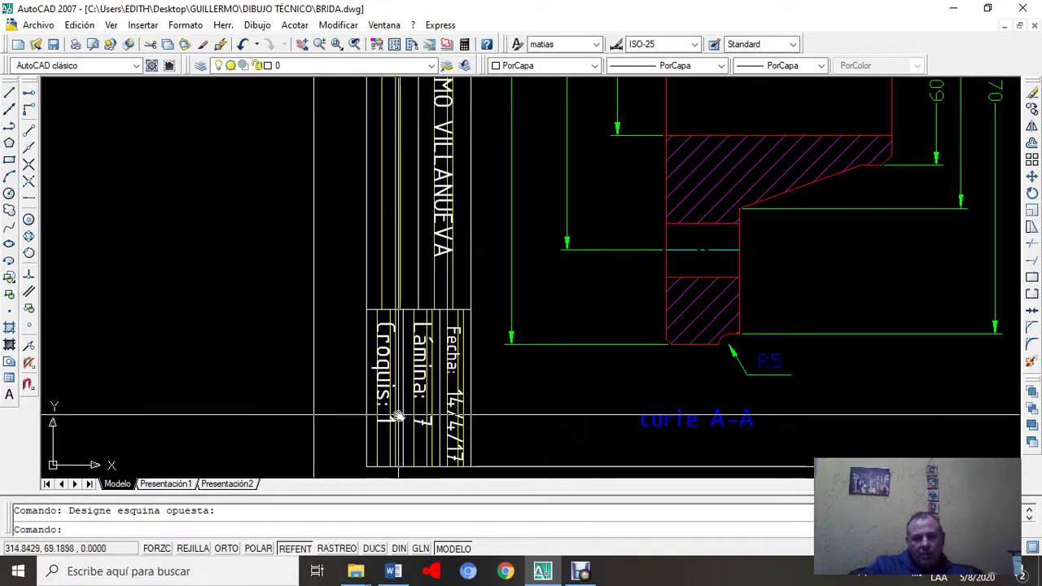
{"action": "scroll", "coordinate": [862, 275], "scroll_direction": "down", "scroll_amount": 5}
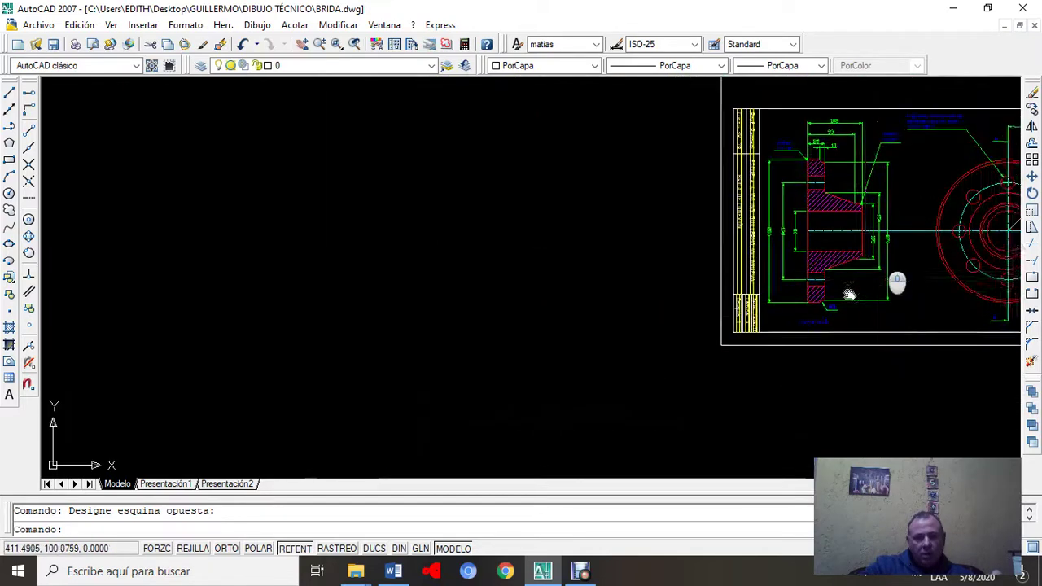
{"action": "middle_click_drag", "start_coordinate": [849, 295], "coordinate": [478, 364]}
{"action": "scroll", "coordinate": [777, 261], "scroll_direction": "up", "scroll_amount": 2}
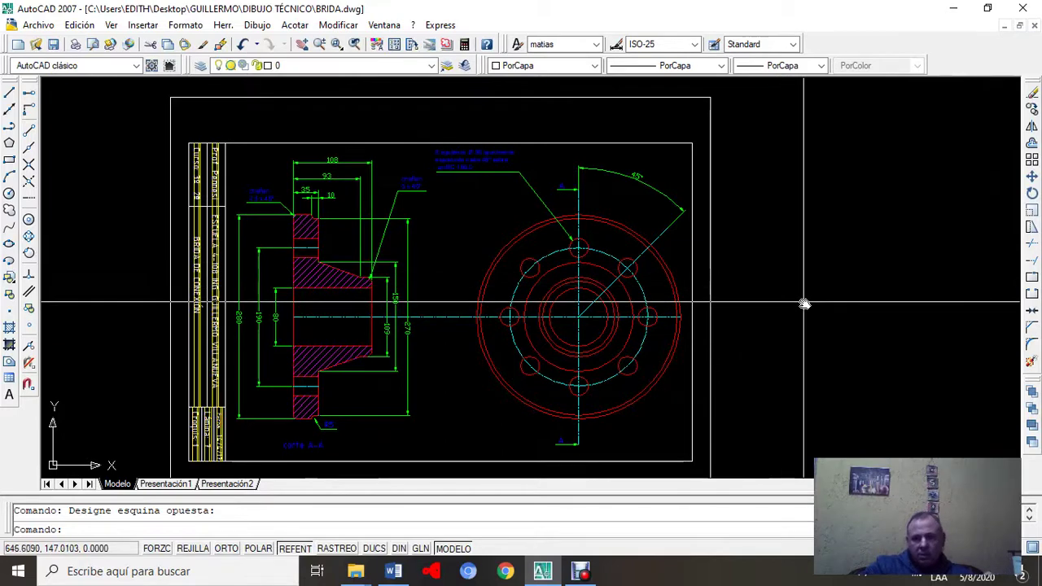
Step: Switch to the Dibujo1 drawing and review the crosshair size among the display options
{"action": "left_click", "coordinate": [1006, 27]}
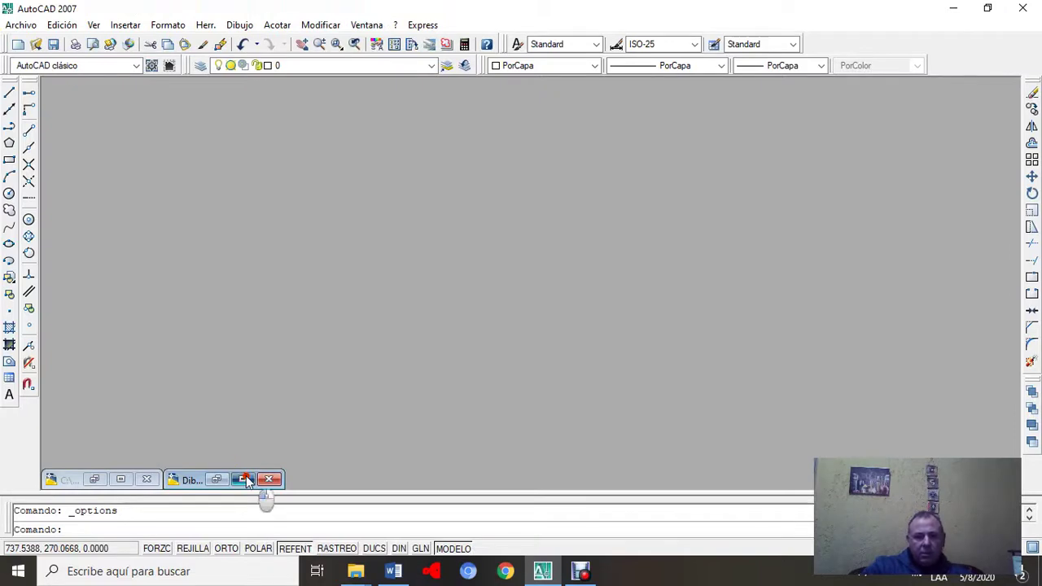
{"action": "left_click", "coordinate": [246, 480]}
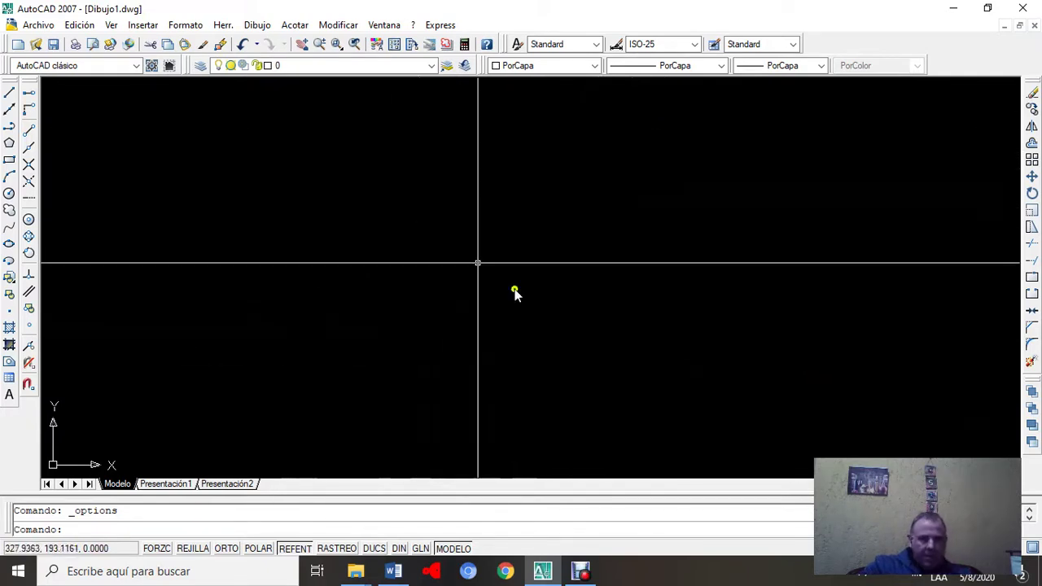
{"action": "left_click", "coordinate": [221, 25]}
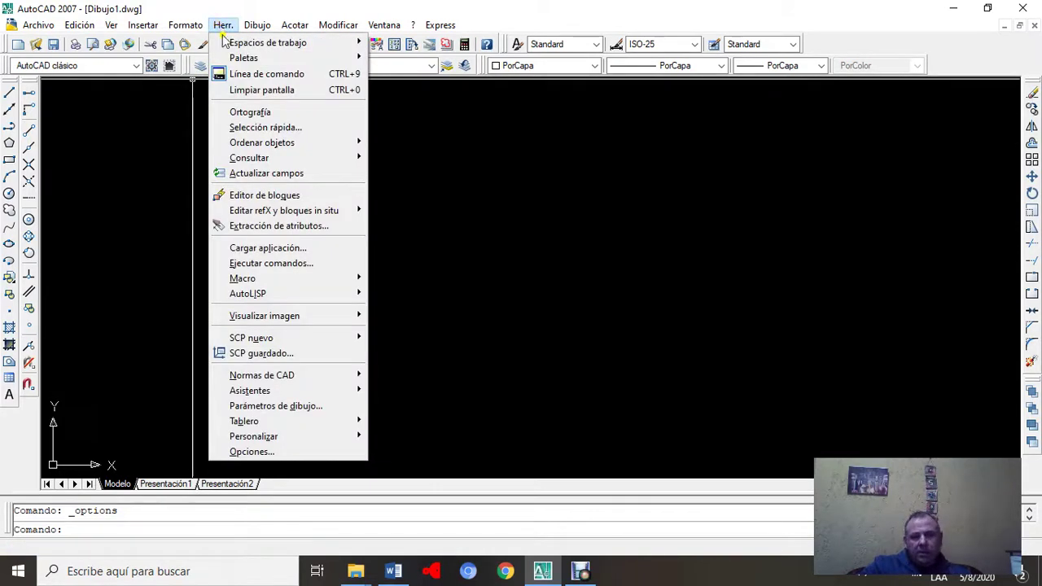
{"action": "left_click", "coordinate": [290, 451]}
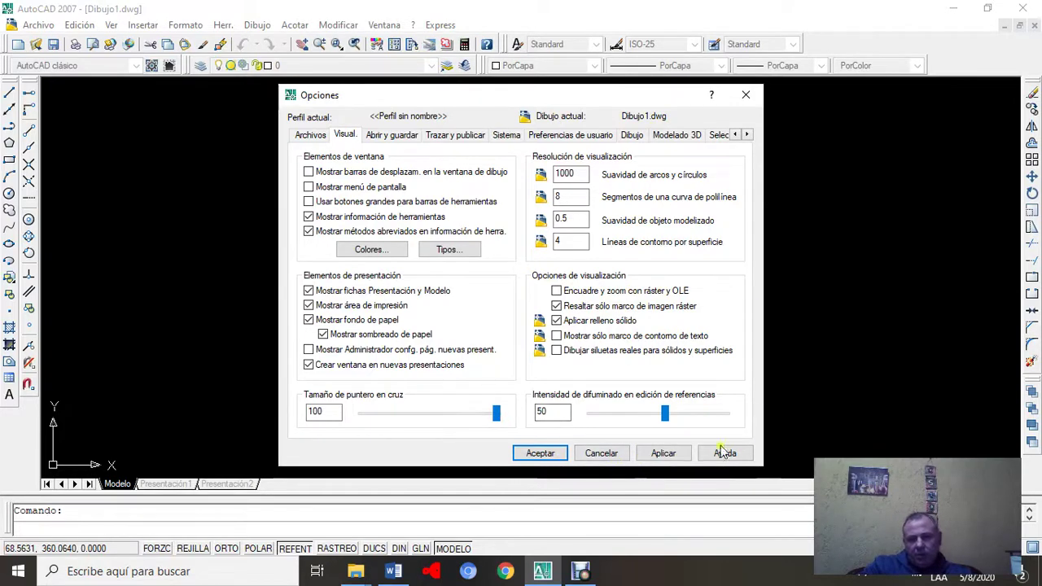
{"action": "left_click", "coordinate": [541, 454]}
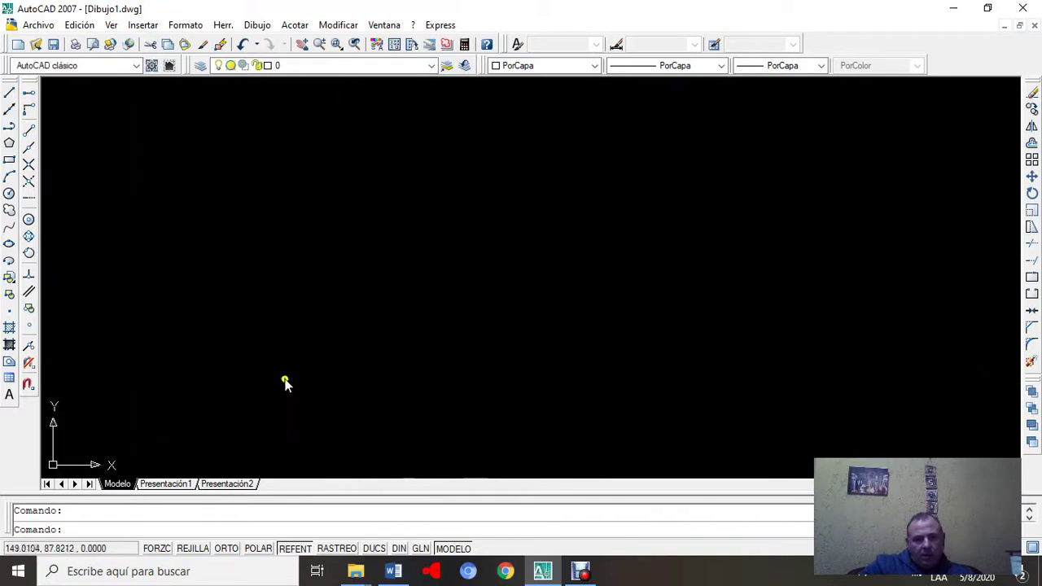
Step: Turn off the Origen setting of the UCS icon so it is not tied to the drawing origin
{"action": "left_click", "coordinate": [111, 26]}
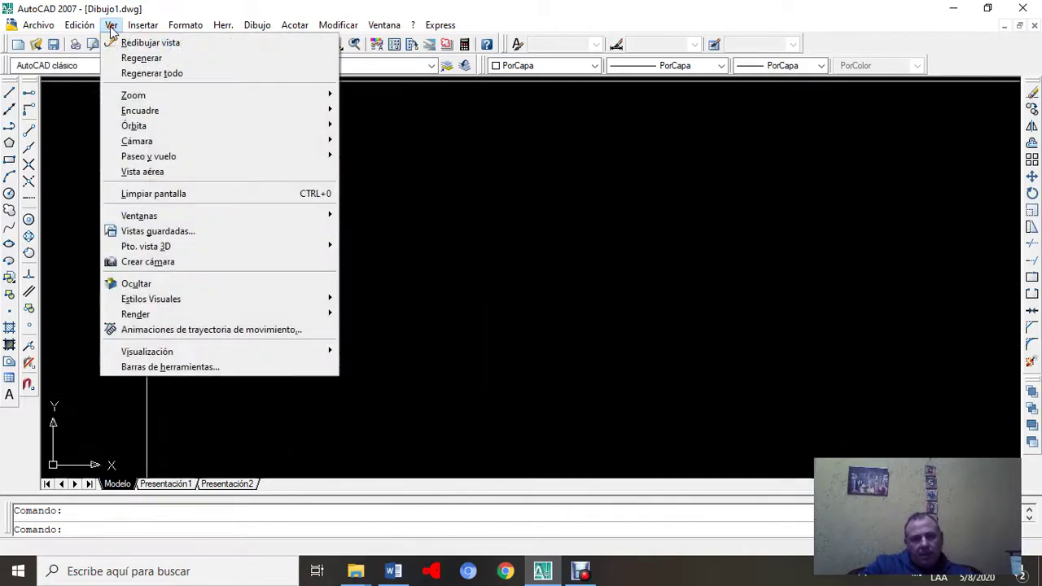
{"action": "mouse_move", "coordinate": [263, 355]}
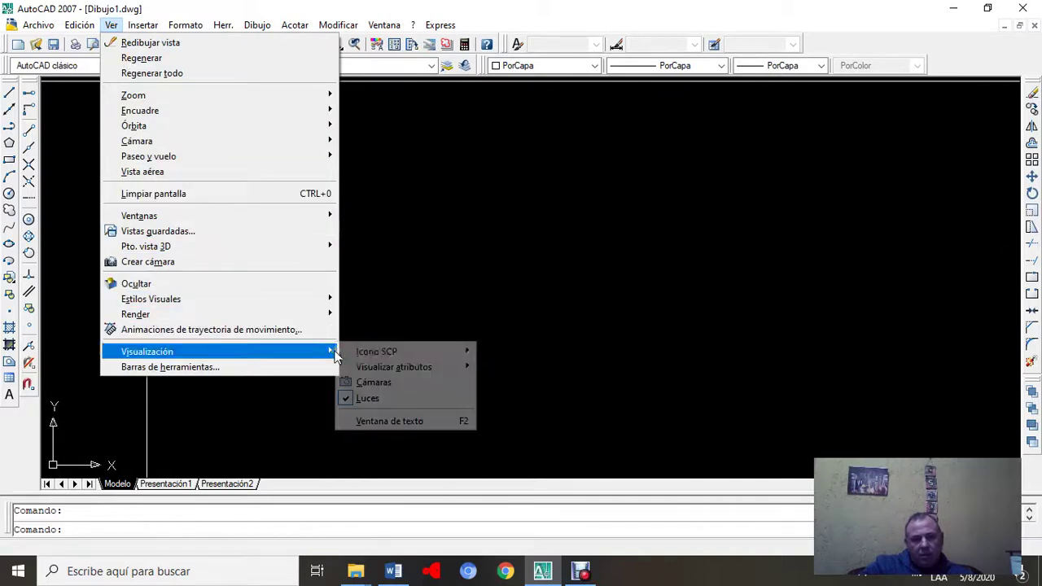
{"action": "mouse_move", "coordinate": [379, 358]}
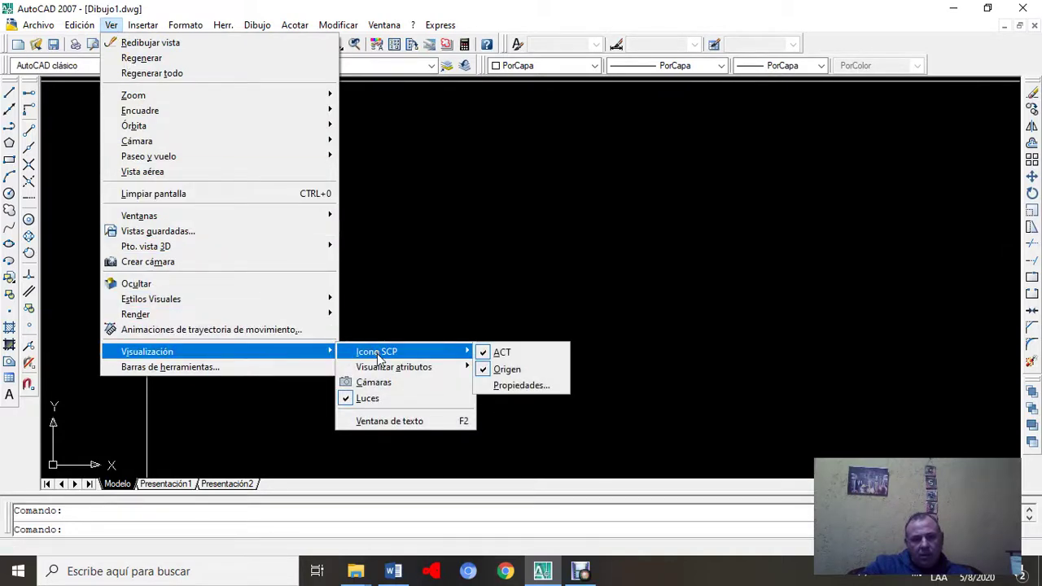
{"action": "left_click", "coordinate": [518, 371]}
Step: Draw a single diagonal line sloping down to the right across the middle of the drawing area
{"action": "scroll", "coordinate": [399, 350], "scroll_direction": "down", "scroll_amount": 3}
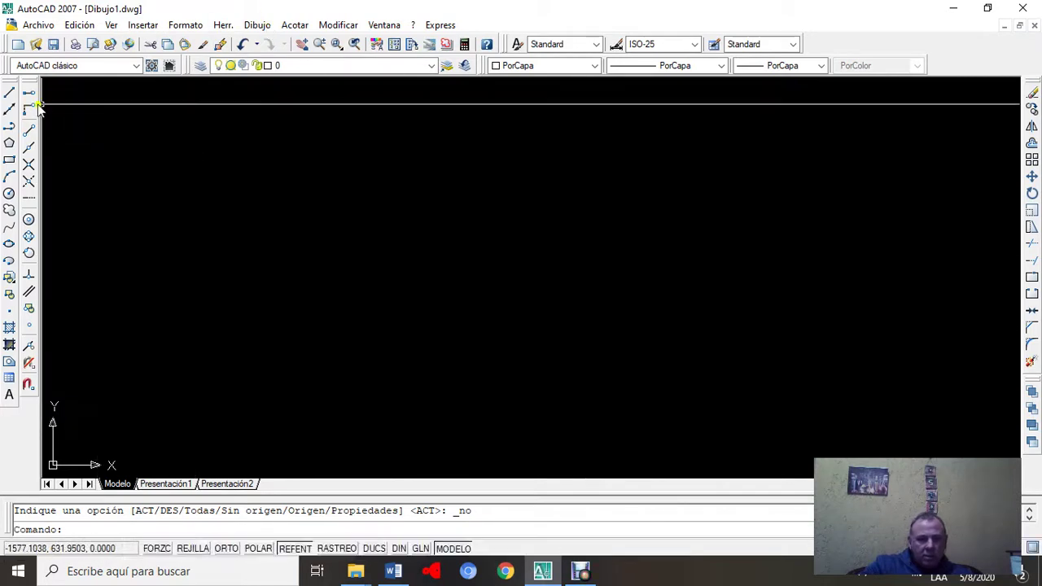
{"action": "left_click", "coordinate": [9, 94]}
{"action": "left_click", "coordinate": [307, 198]}
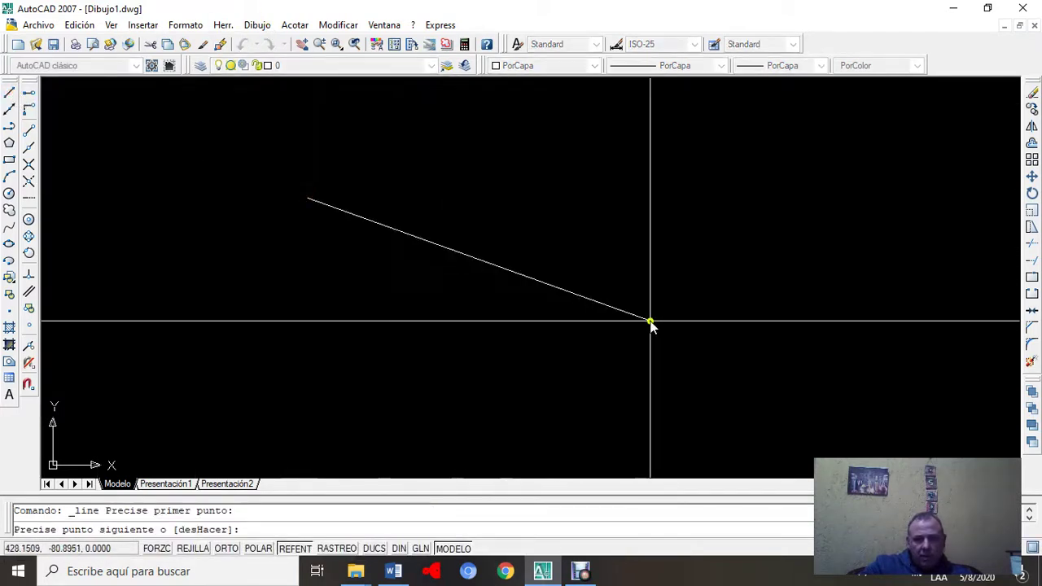
{"action": "left_click", "coordinate": [650, 319]}
{"action": "key", "text": "Escape"}
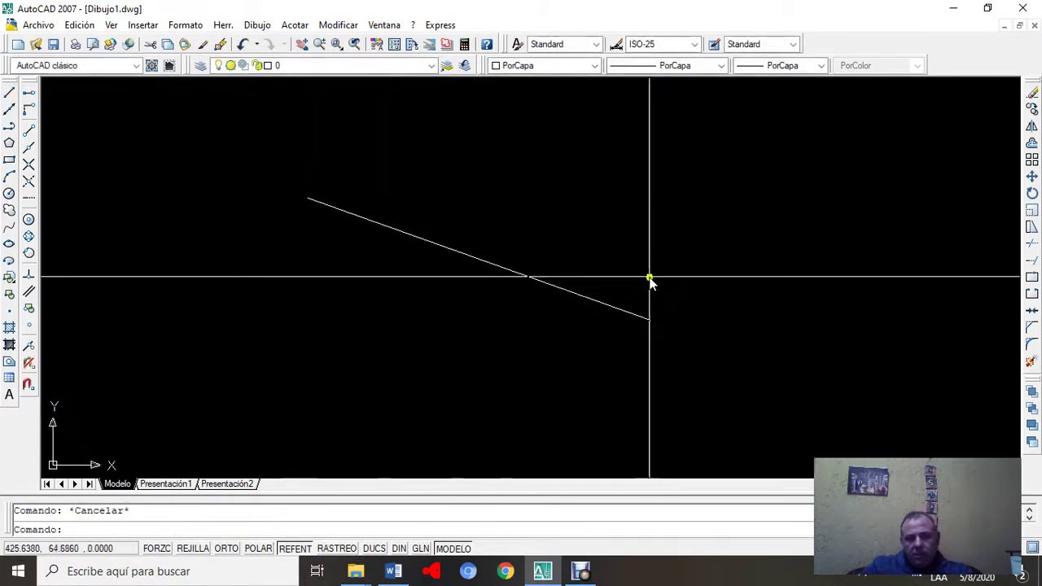
Step: Check how the UCS icon behaves relative to the line at different zoom levels
{"action": "scroll", "coordinate": [451, 333], "scroll_direction": "up", "scroll_amount": 2}
{"action": "scroll", "coordinate": [463, 293], "scroll_direction": "down", "scroll_amount": 2}
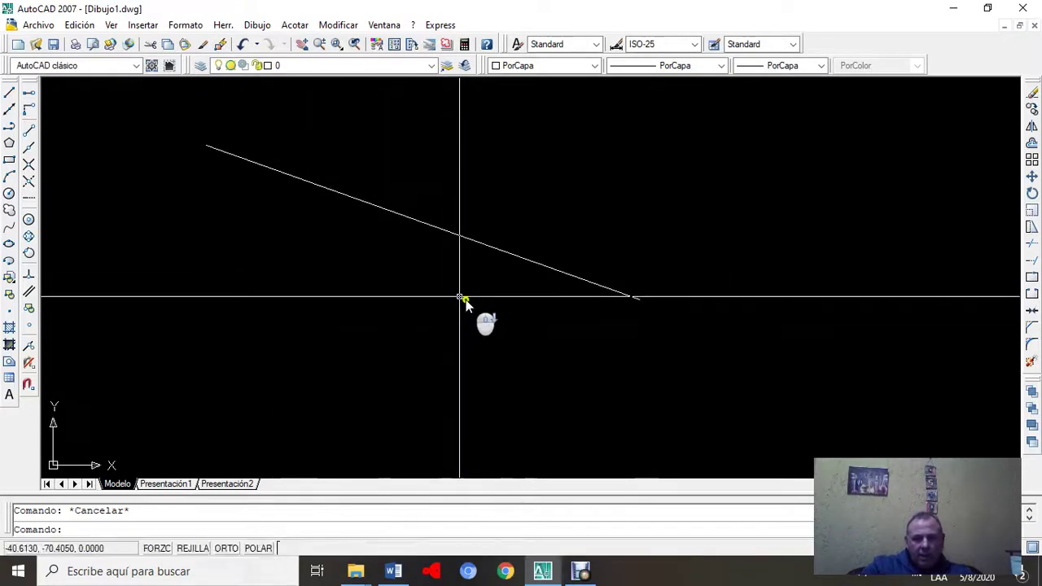
{"action": "scroll", "coordinate": [481, 342], "scroll_direction": "down", "scroll_amount": 1}
{"action": "scroll", "coordinate": [493, 341], "scroll_direction": "up", "scroll_amount": 3}
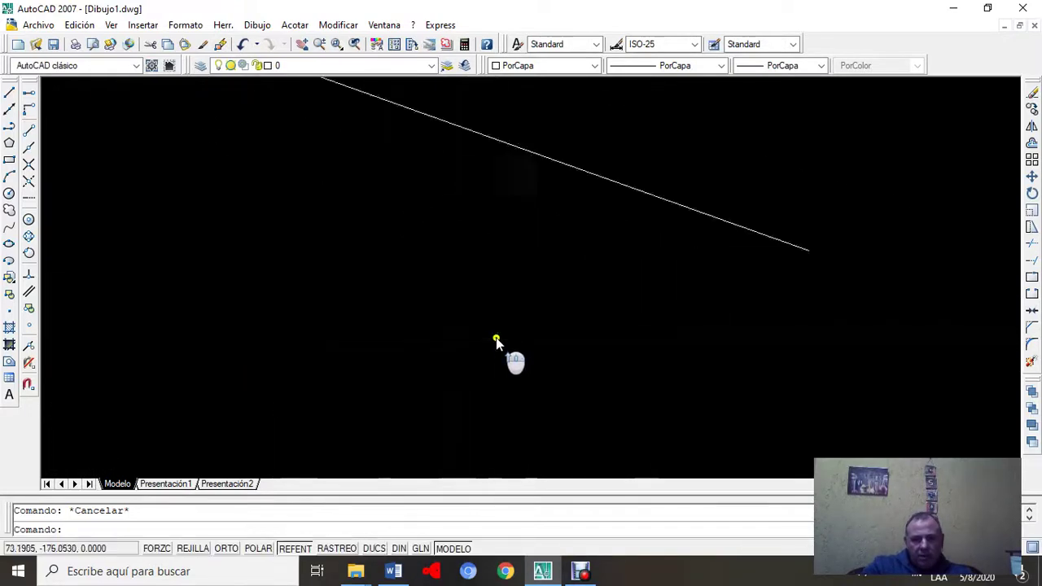
{"action": "scroll", "coordinate": [494, 342], "scroll_direction": "down", "scroll_amount": 2}
{"action": "scroll", "coordinate": [493, 345], "scroll_direction": "up", "scroll_amount": 1}
{"action": "scroll", "coordinate": [493, 346], "scroll_direction": "down", "scroll_amount": 2}
{"action": "scroll", "coordinate": [493, 345], "scroll_direction": "up", "scroll_amount": 1}
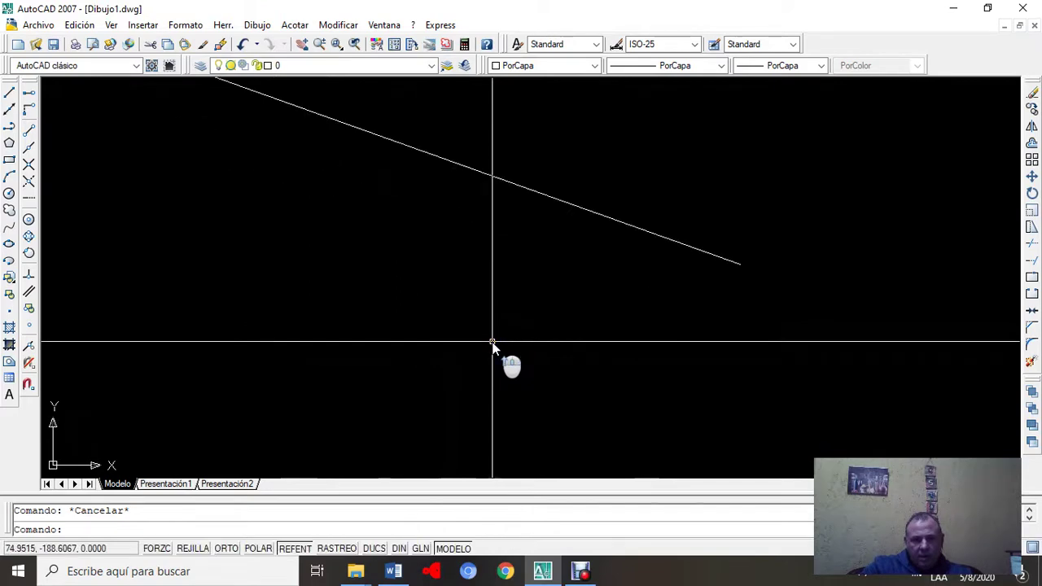
{"action": "scroll", "coordinate": [493, 346], "scroll_direction": "down", "scroll_amount": 1}
Step: Turn on the Origen setting so the UCS icon is displayed at the drawing origin
{"action": "left_click", "coordinate": [111, 24]}
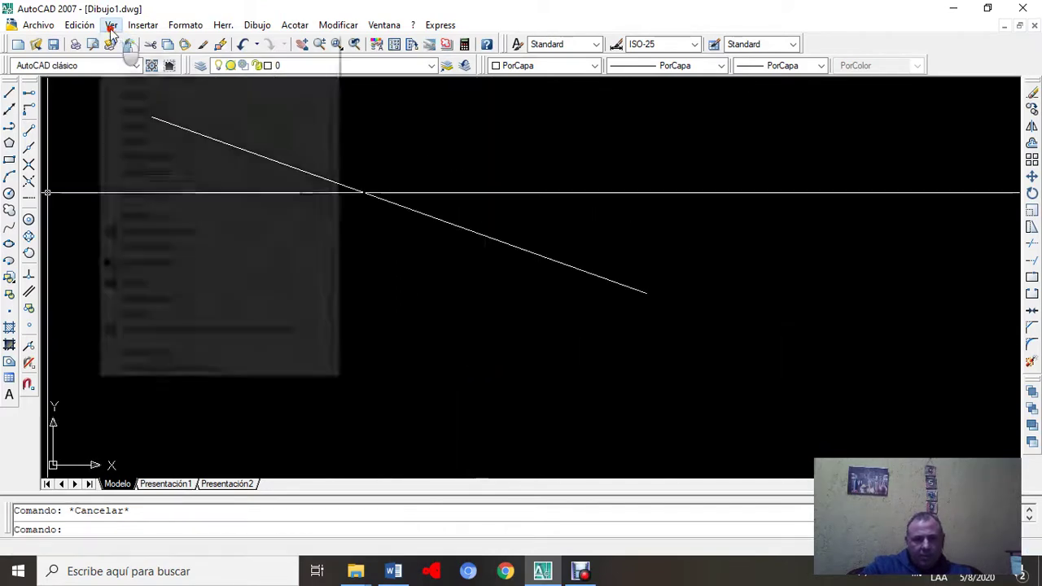
{"action": "mouse_move", "coordinate": [218, 357]}
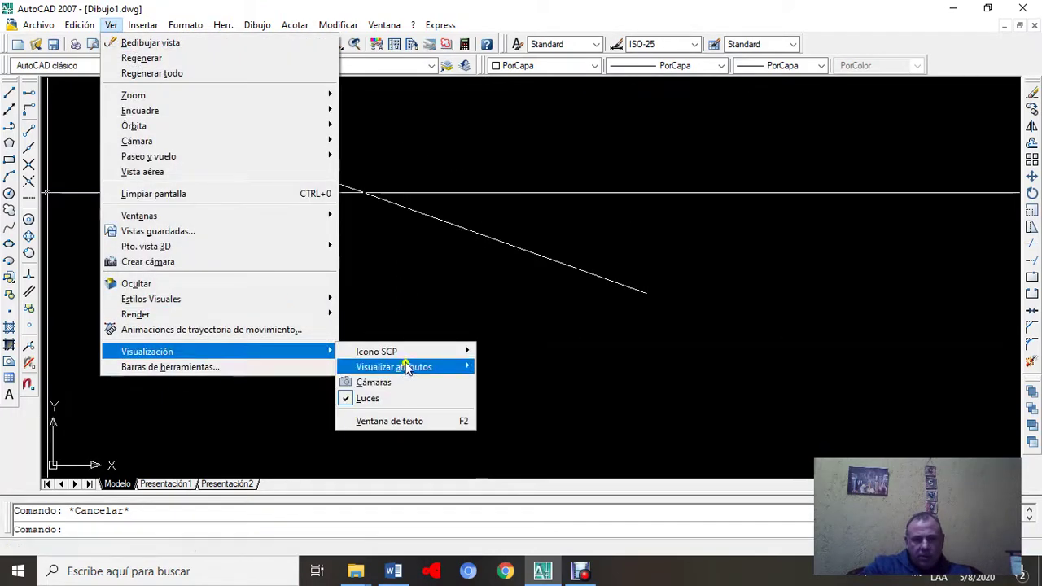
{"action": "mouse_move", "coordinate": [426, 351]}
{"action": "left_click", "coordinate": [527, 369]}
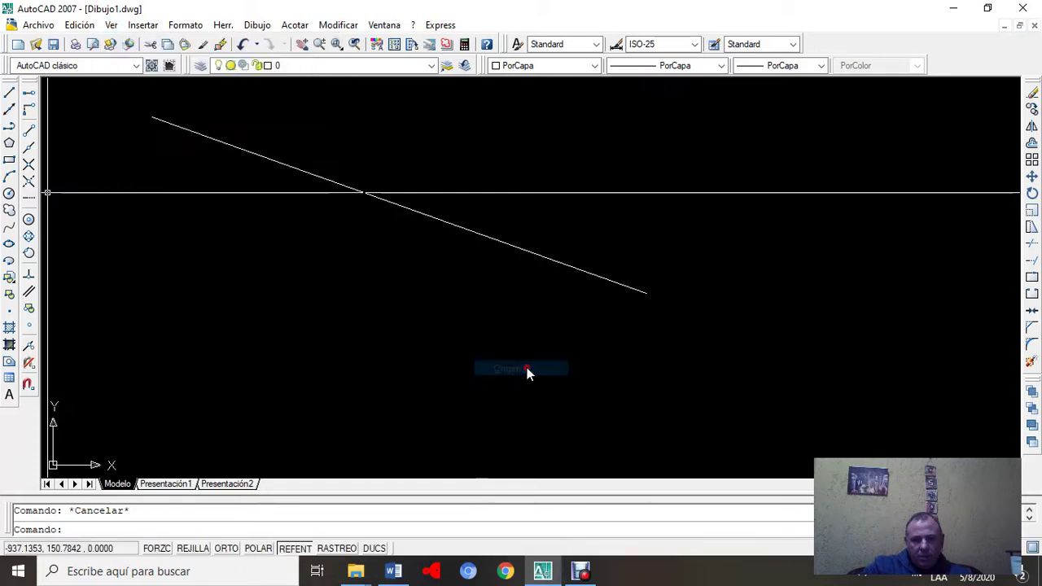
{"action": "scroll", "coordinate": [569, 262], "scroll_direction": "up", "scroll_amount": 1}
{"action": "scroll", "coordinate": [567, 260], "scroll_direction": "down", "scroll_amount": 1}
{"action": "scroll", "coordinate": [565, 260], "scroll_direction": "up", "scroll_amount": 1}
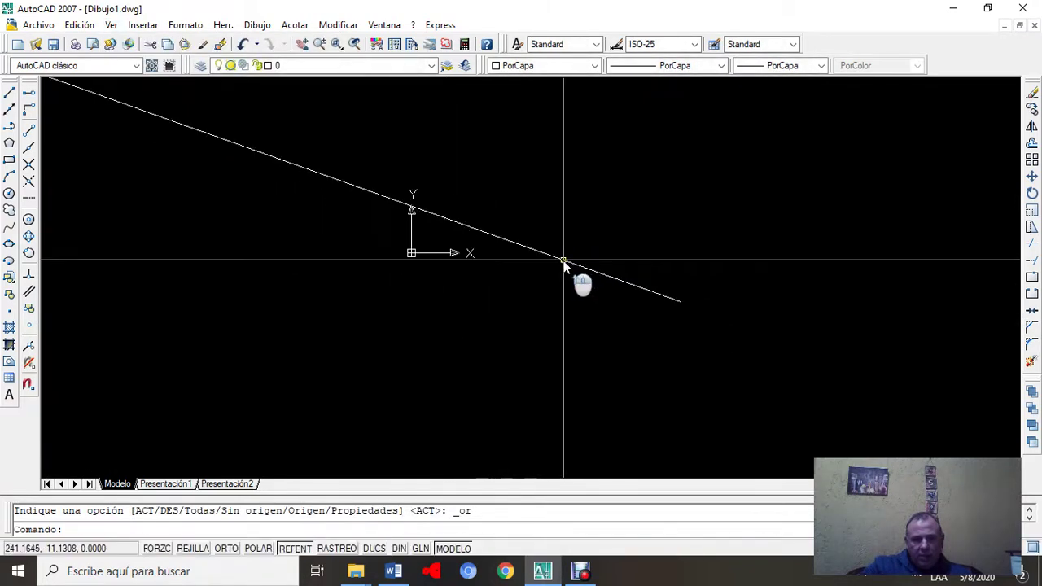
{"action": "scroll", "coordinate": [559, 268], "scroll_direction": "down", "scroll_amount": 2}
{"action": "scroll", "coordinate": [557, 267], "scroll_direction": "up", "scroll_amount": 1}
{"action": "scroll", "coordinate": [474, 253], "scroll_direction": "up", "scroll_amount": 2}
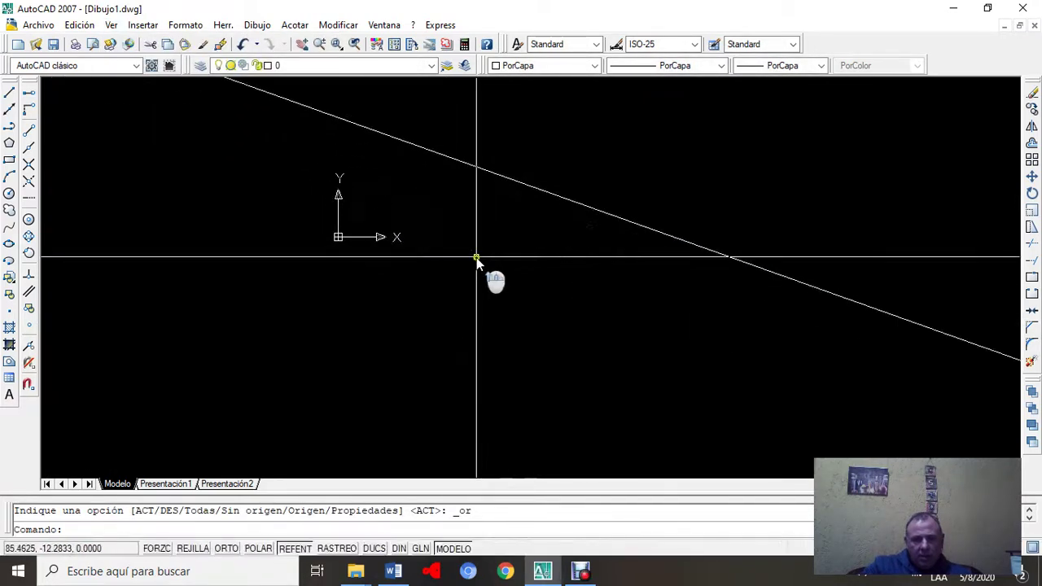
Step: Turn off the Origen setting of the UCS icon so it stays in the corner of the drawing area
{"action": "scroll", "coordinate": [476, 257], "scroll_direction": "down", "scroll_amount": 2}
{"action": "scroll", "coordinate": [474, 261], "scroll_direction": "up", "scroll_amount": 1}
{"action": "scroll", "coordinate": [474, 263], "scroll_direction": "down", "scroll_amount": 2}
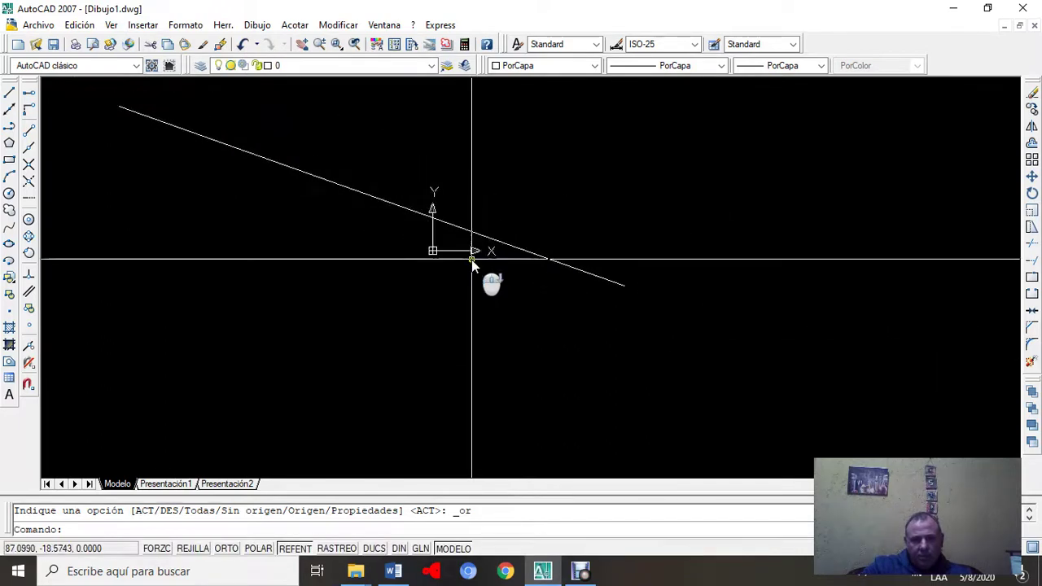
{"action": "scroll", "coordinate": [479, 267], "scroll_direction": "up", "scroll_amount": 2}
{"action": "mouse_move", "coordinate": [481, 272]}
{"action": "middle_mouse_down"}
{"action": "mouse_move", "coordinate": [626, 363]}
{"action": "mouse_move", "coordinate": [830, 337]}
{"action": "mouse_move", "coordinate": [662, 386]}
{"action": "mouse_move", "coordinate": [618, 369]}
{"action": "middle_mouse_up"}
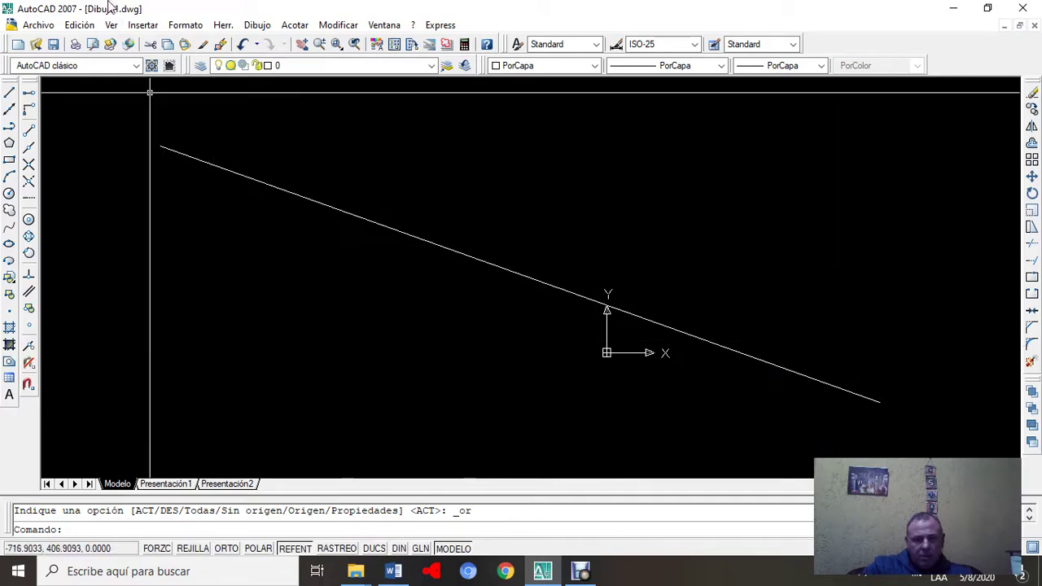
{"action": "left_click", "coordinate": [110, 26]}
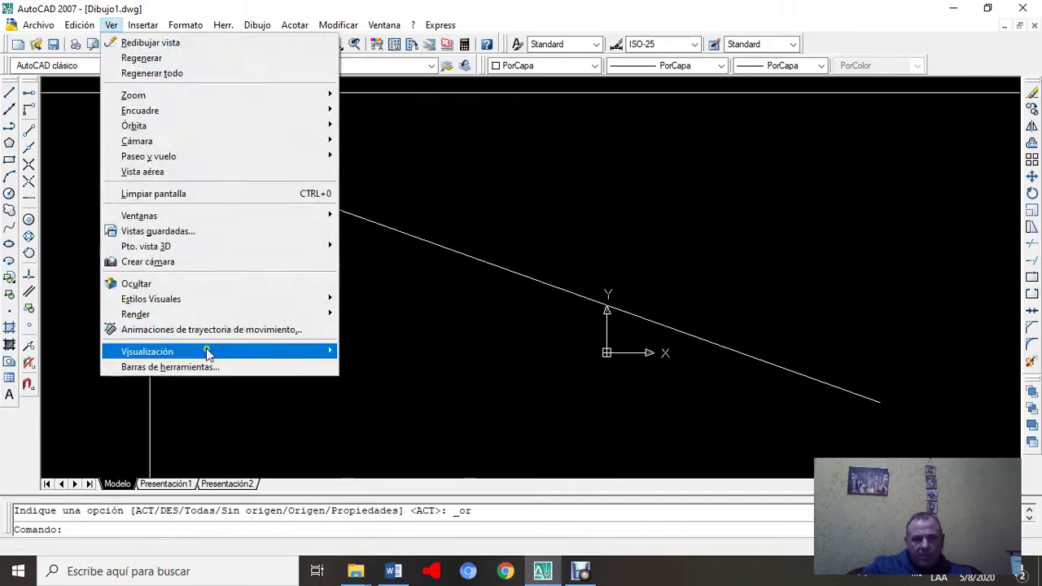
{"action": "mouse_move", "coordinate": [399, 352]}
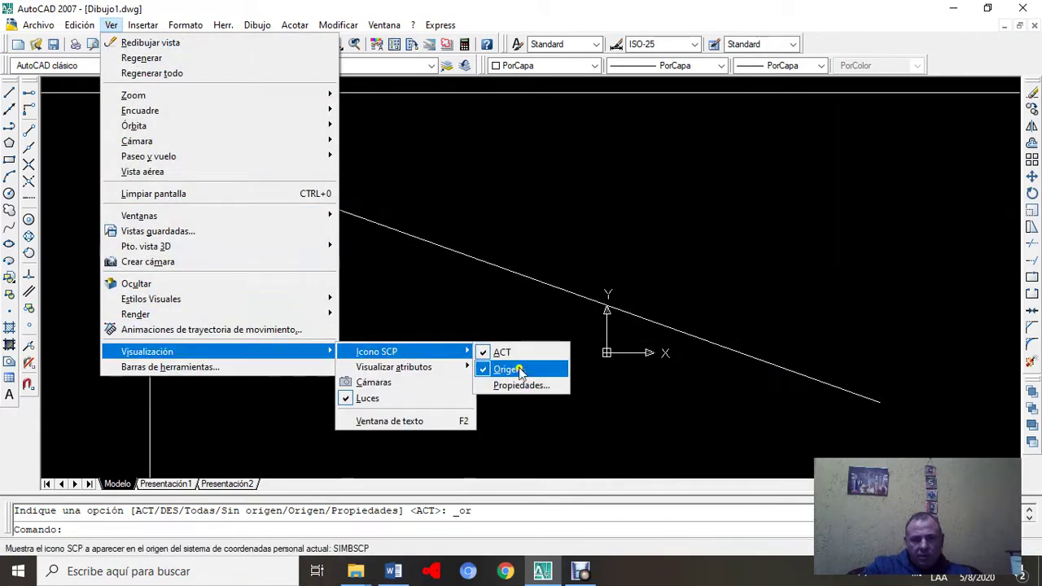
{"action": "left_click", "coordinate": [529, 371]}
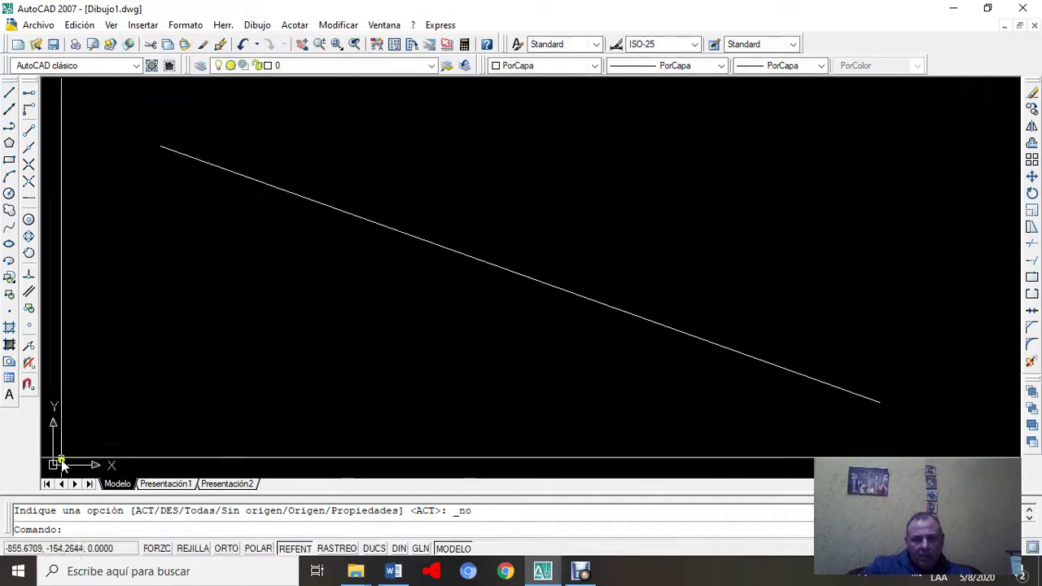
Step: Erase the diagonal line, selecting it with a crossing selection
{"action": "left_click", "coordinate": [643, 209]}
{"action": "left_click", "coordinate": [530, 377]}
{"action": "key", "text": "Delete"}
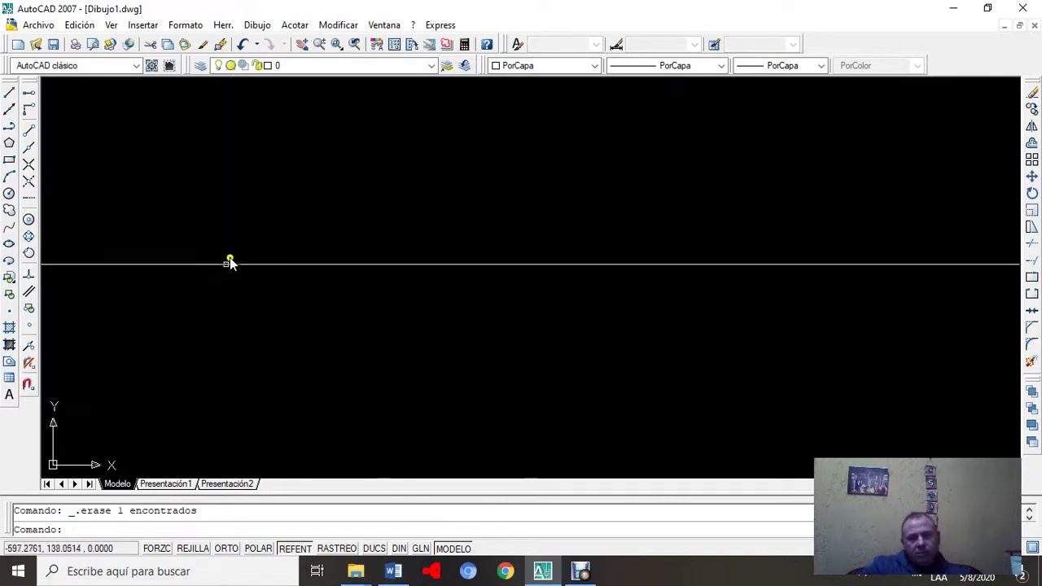
Step: Stretch a window selection and a crossing selection over the empty drawing area and cancel each one
{"action": "left_click", "coordinate": [119, 137]}
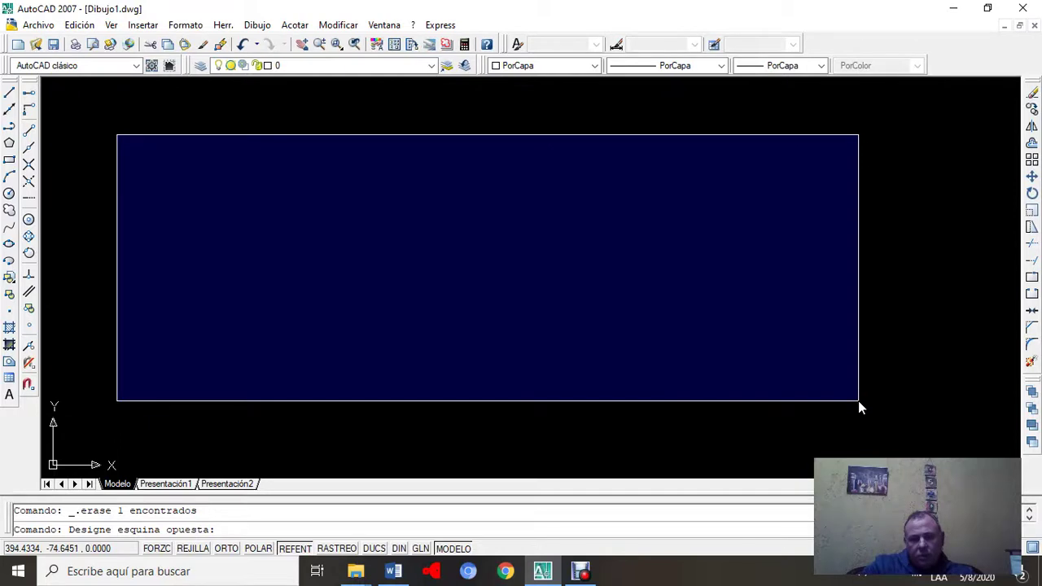
{"action": "key", "text": "Escape"}
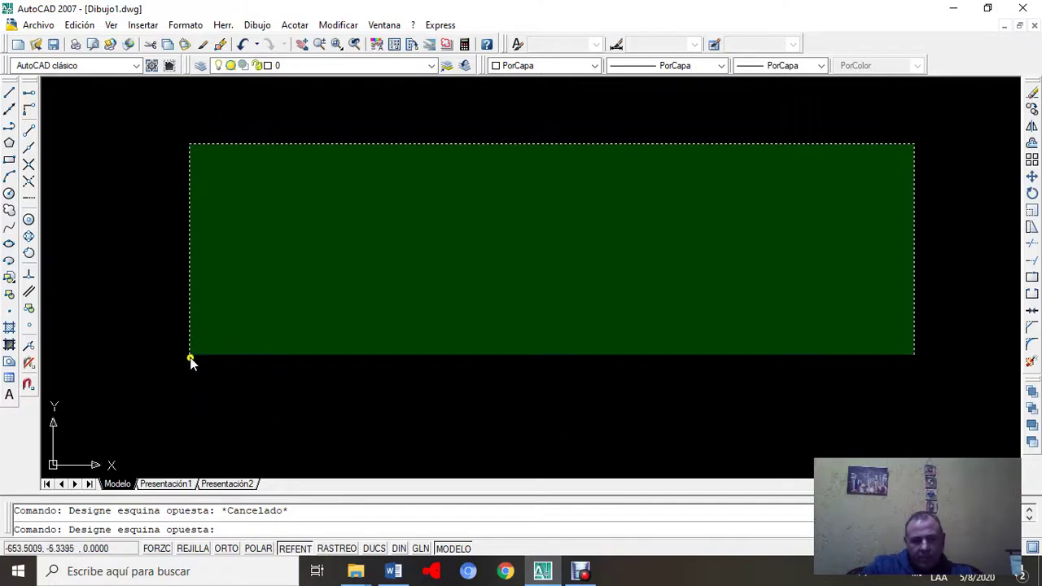
{"action": "key", "text": "Escape"}
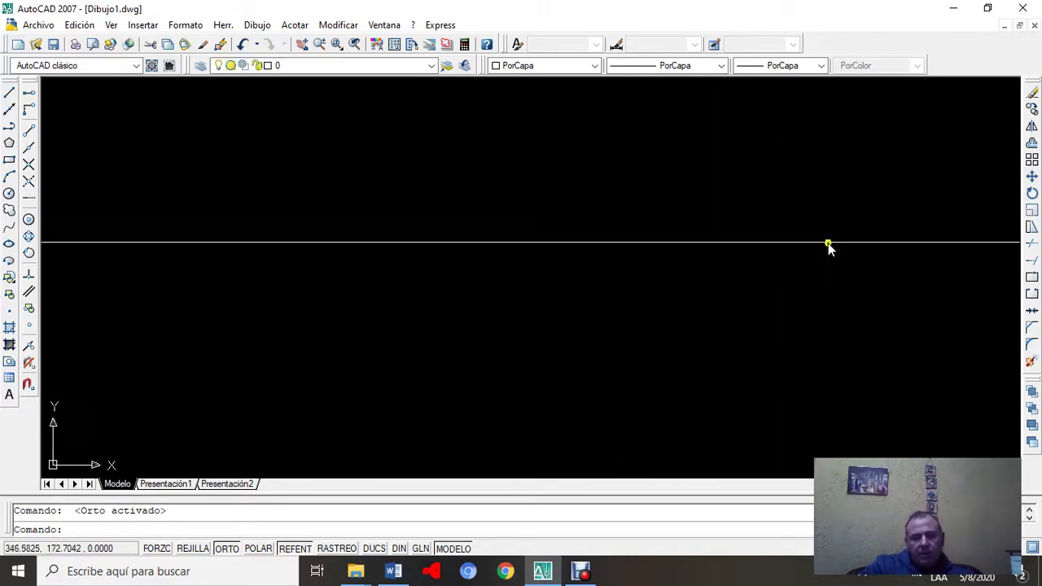
Step: Switch to the BRIDA.dwg drawing and show the flange's section view close up
{"action": "left_click", "coordinate": [1005, 28]}
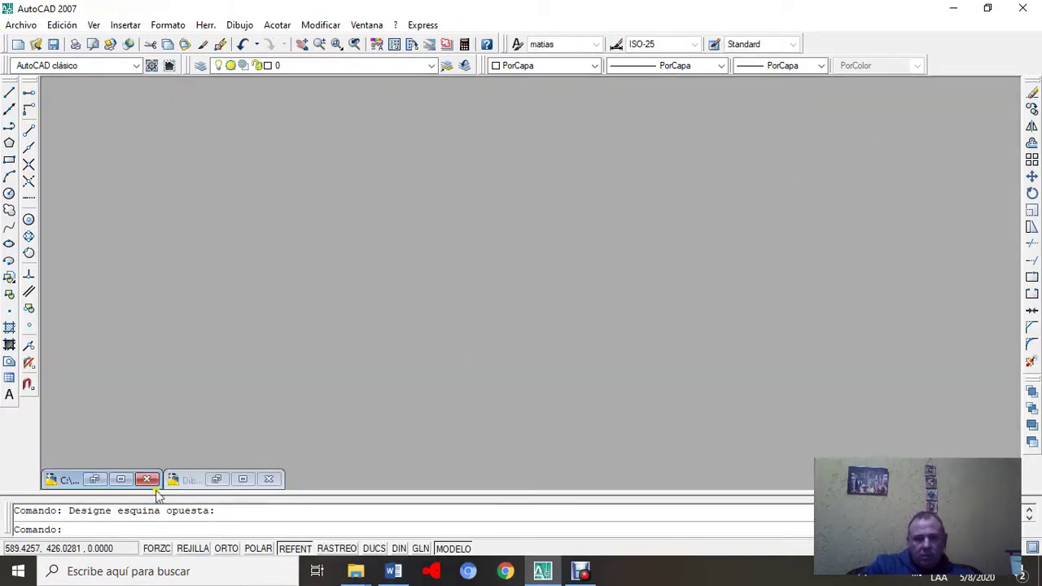
{"action": "left_click", "coordinate": [122, 480]}
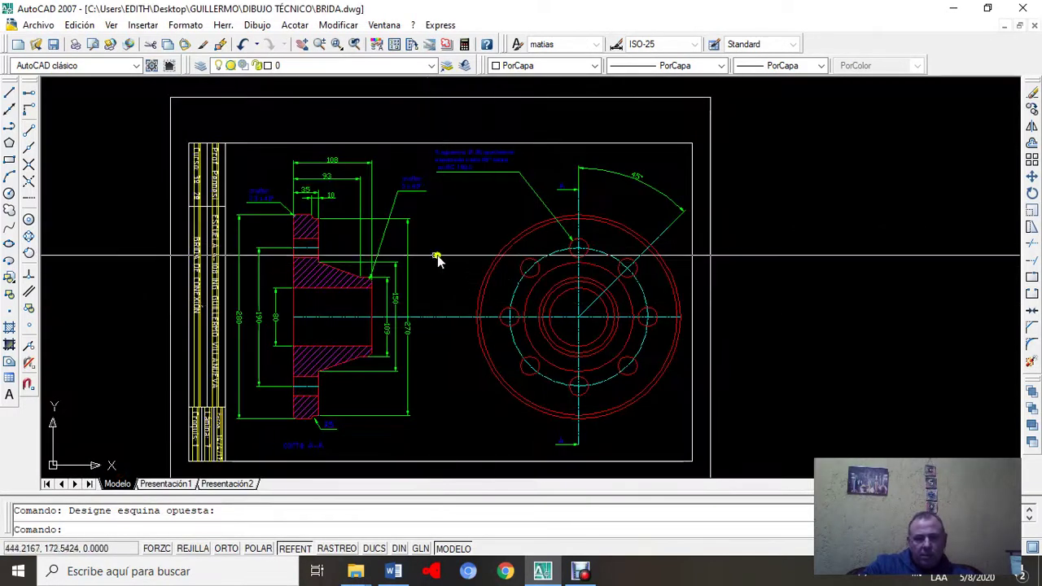
{"action": "scroll", "coordinate": [436, 272], "scroll_direction": "up", "scroll_amount": 3}
{"action": "mouse_move", "coordinate": [435, 274]}
{"action": "middle_mouse_down"}
{"action": "mouse_move", "coordinate": [545, 340]}
{"action": "mouse_move", "coordinate": [695, 303]}
{"action": "mouse_move", "coordinate": [720, 325]}
{"action": "mouse_move", "coordinate": [693, 337]}
{"action": "mouse_move", "coordinate": [681, 305]}
{"action": "mouse_move", "coordinate": [698, 315]}
{"action": "middle_mouse_up"}
{"action": "scroll", "coordinate": [586, 323], "scroll_direction": "up", "scroll_amount": 2}
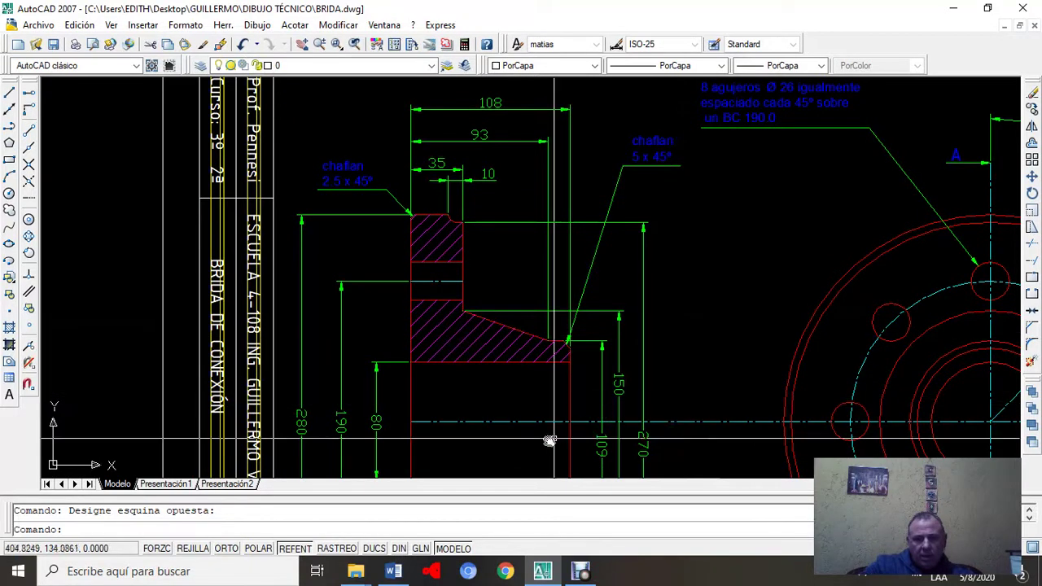
Step: Examine the section view's horizontal axis, hatched profile and the dimensions above it
{"action": "left_click", "coordinate": [462, 423]}
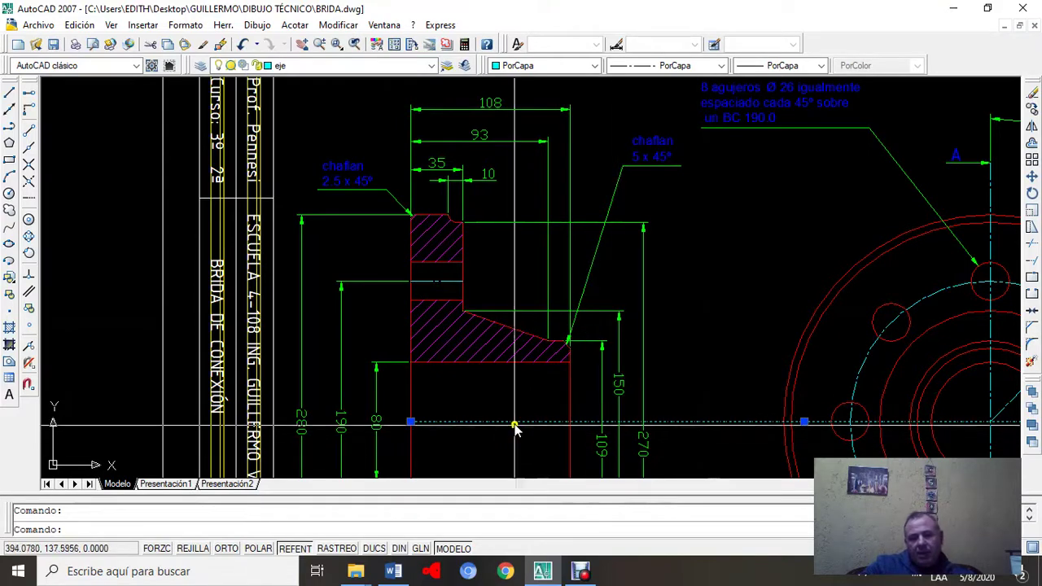
{"action": "mouse_move", "coordinate": [698, 440]}
{"action": "middle_mouse_down"}
{"action": "mouse_move", "coordinate": [632, 420]}
{"action": "mouse_move", "coordinate": [597, 377]}
{"action": "mouse_move", "coordinate": [646, 413]}
{"action": "middle_mouse_up"}
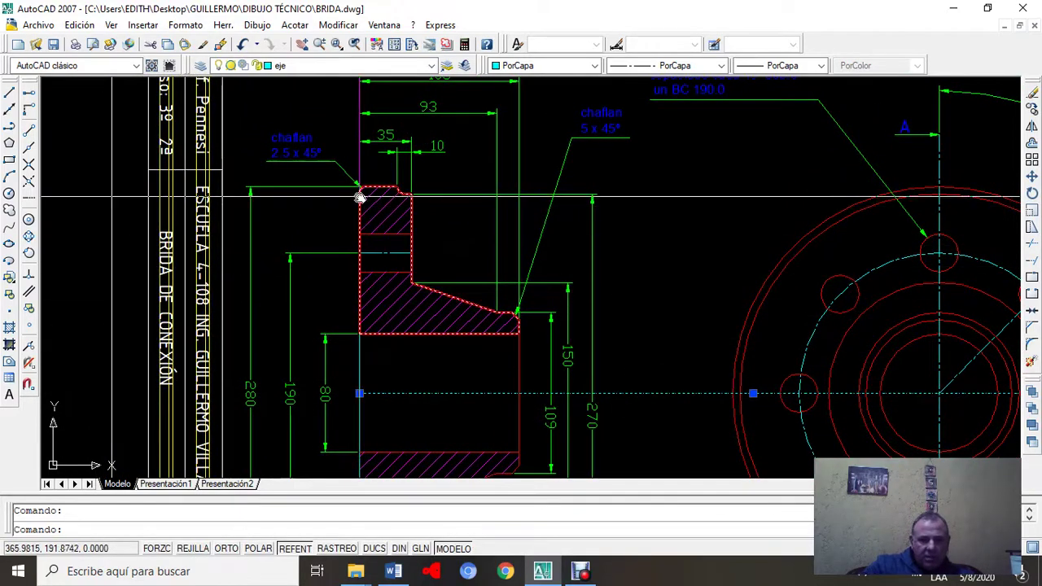
{"action": "left_click", "coordinate": [259, 259]}
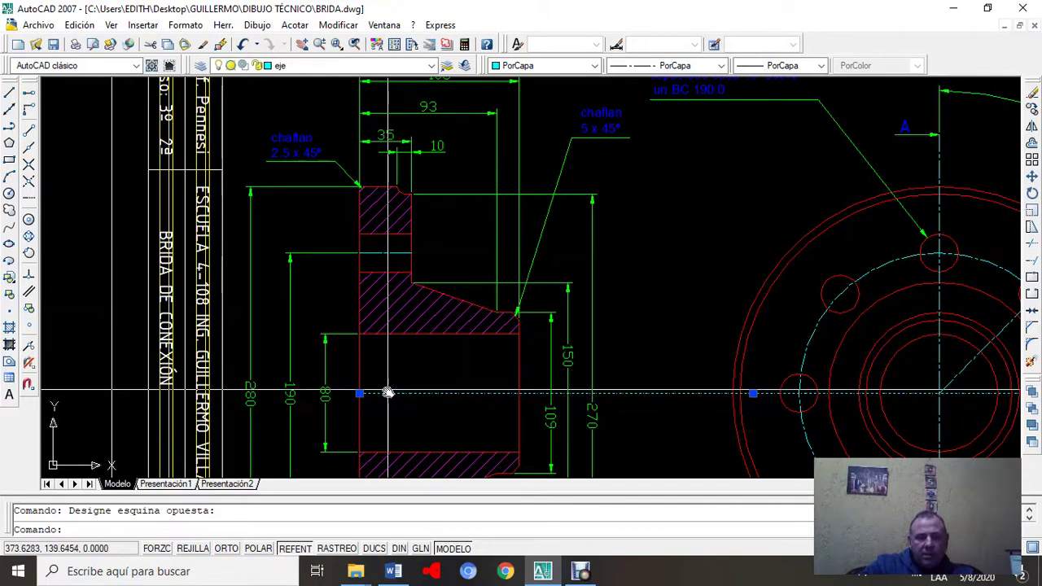
{"action": "key", "text": "Escape"}
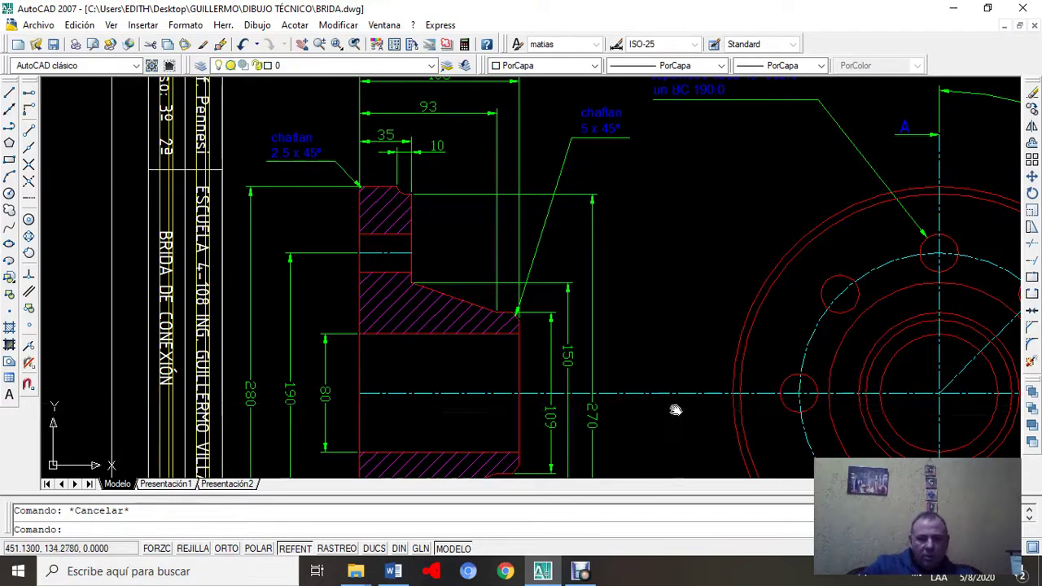
{"action": "left_click", "coordinate": [455, 404]}
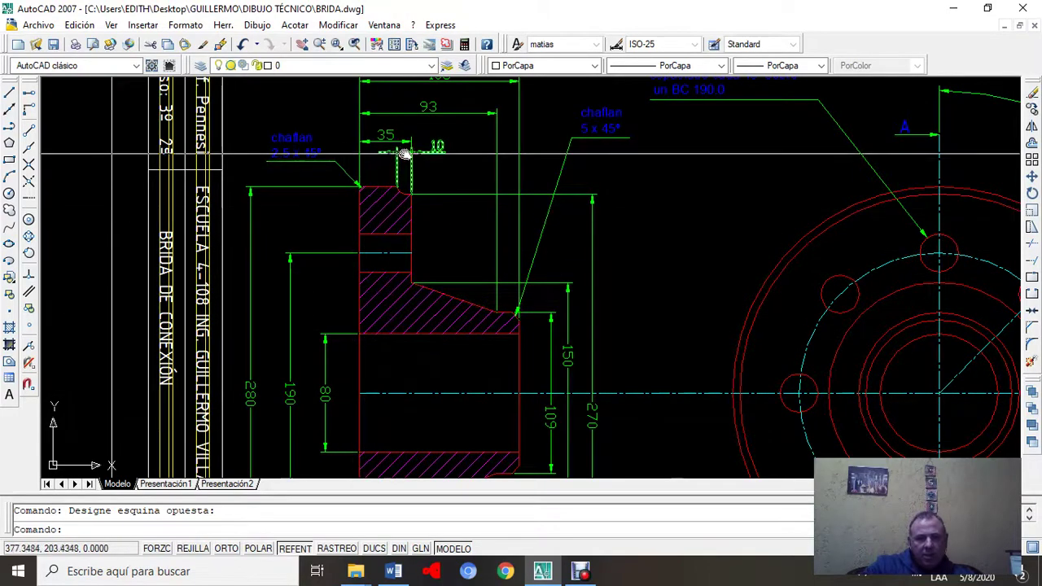
{"action": "scroll", "coordinate": [439, 159], "scroll_direction": "up", "scroll_amount": 3}
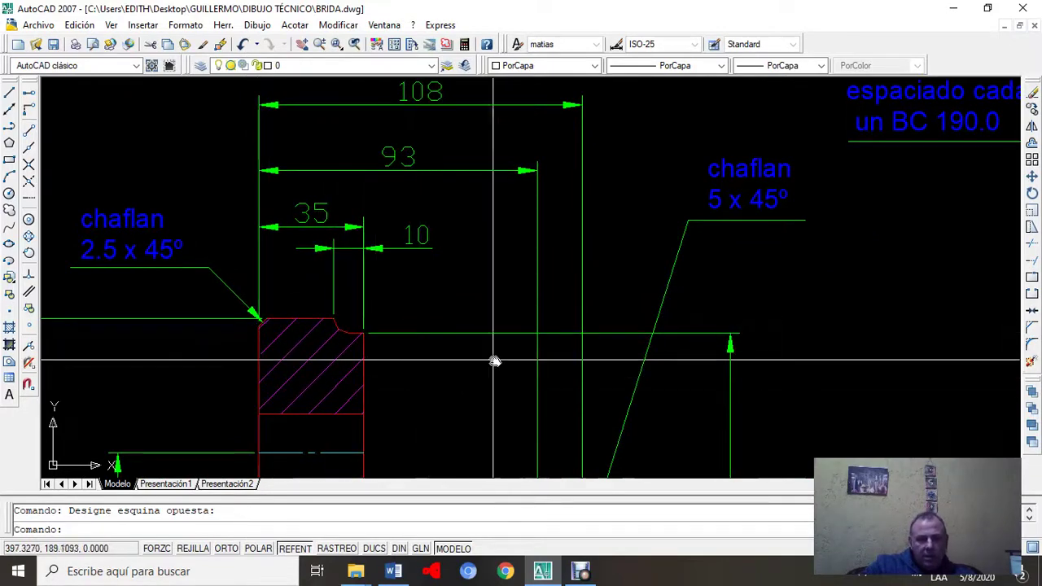
{"action": "scroll", "coordinate": [483, 390], "scroll_direction": "down", "scroll_amount": 3}
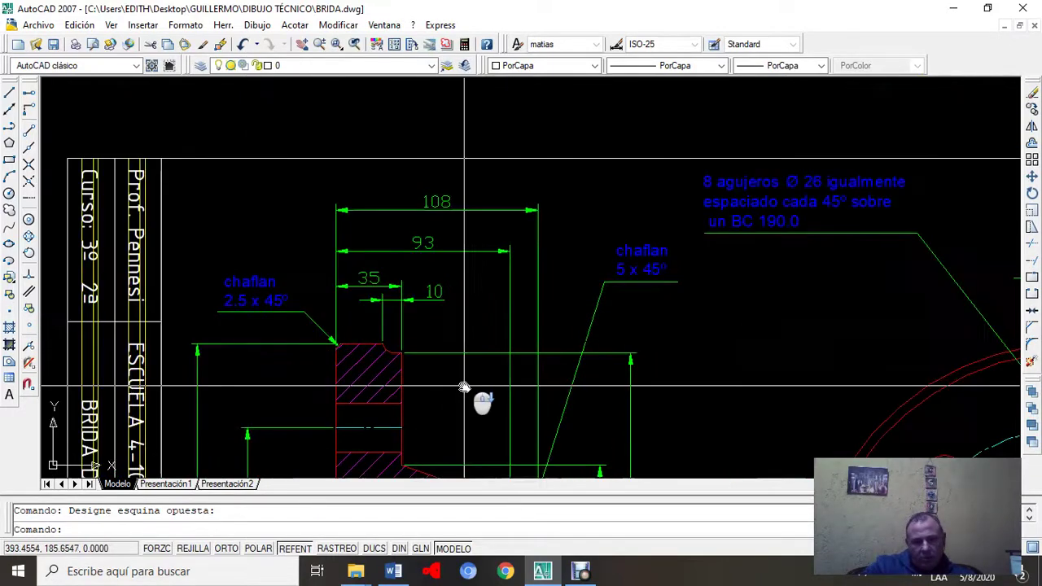
{"action": "scroll", "coordinate": [481, 399], "scroll_direction": "up", "scroll_amount": 3}
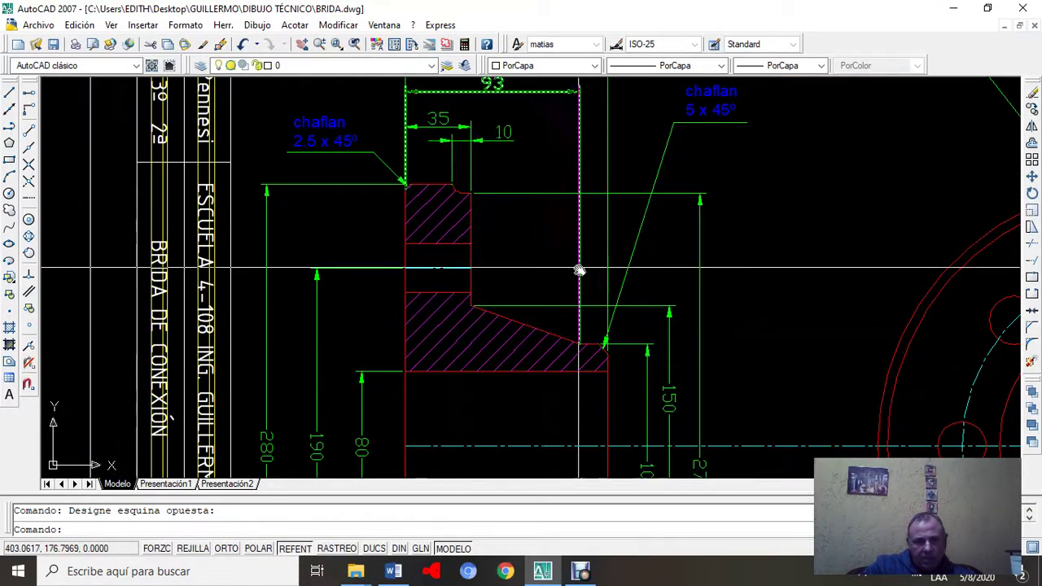
Step: Minimise BRIDA.dwg and bring the empty Dibujo1.dwg back to full size
{"action": "left_click", "coordinate": [1006, 27]}
{"action": "key", "text": "F8"}
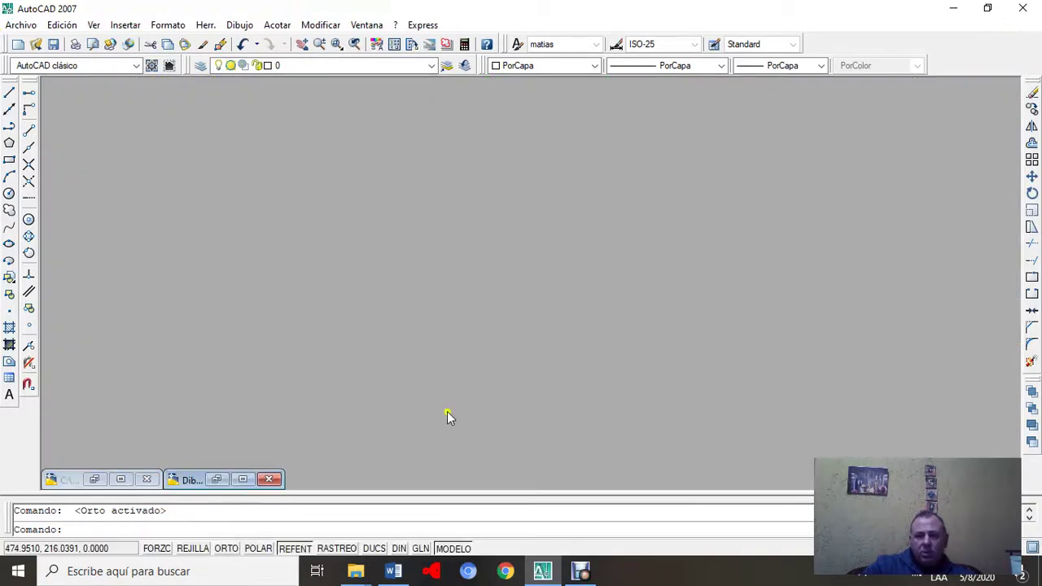
{"action": "left_click", "coordinate": [244, 479]}
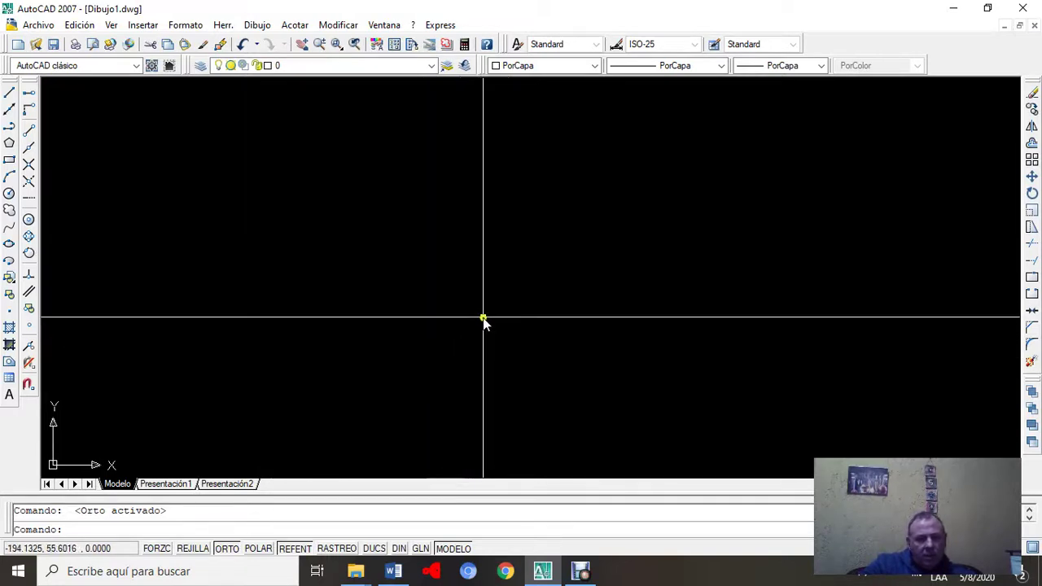
{"action": "left_click", "coordinate": [10, 94]}
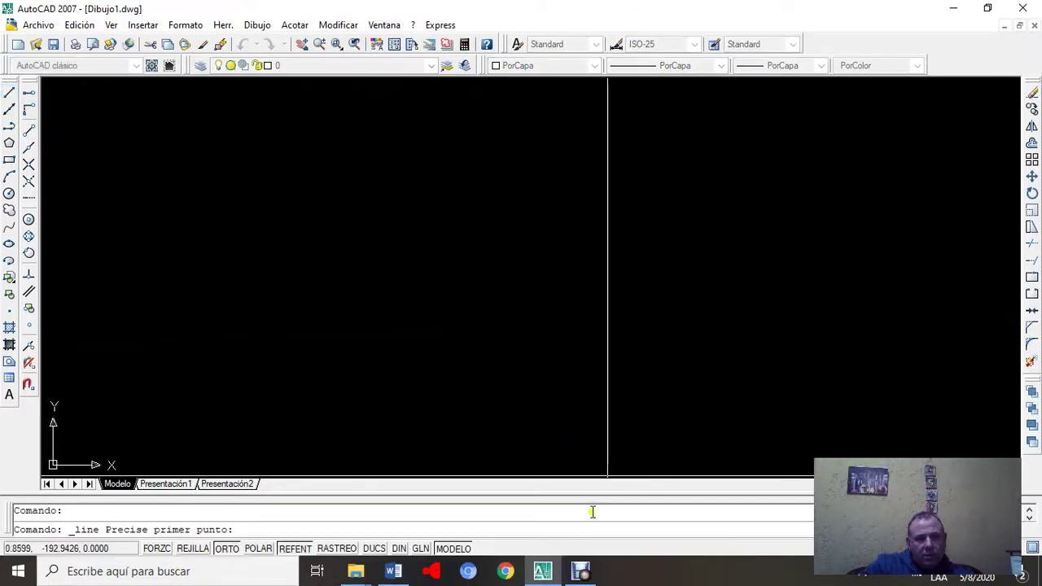
{"action": "left_click", "coordinate": [300, 319]}
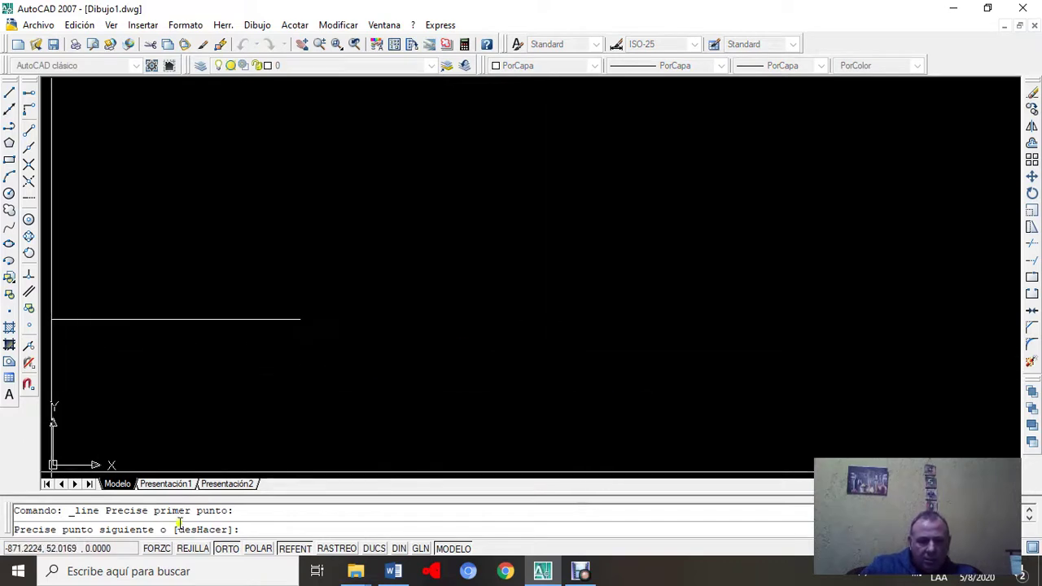
{"action": "left_click", "coordinate": [227, 551]}
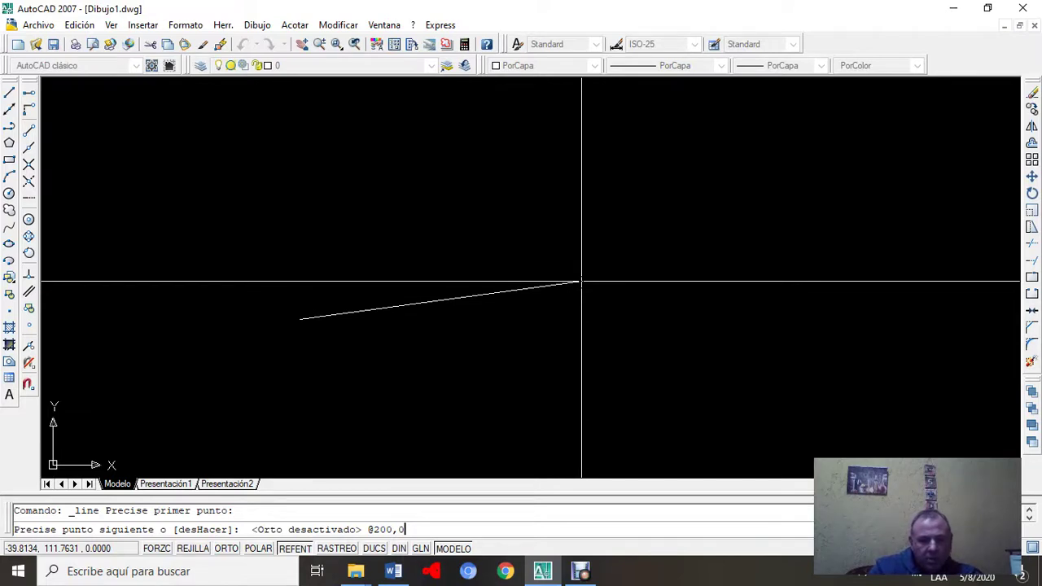
{"action": "key", "text": "Return"}
{"action": "key", "text": "Escape"}
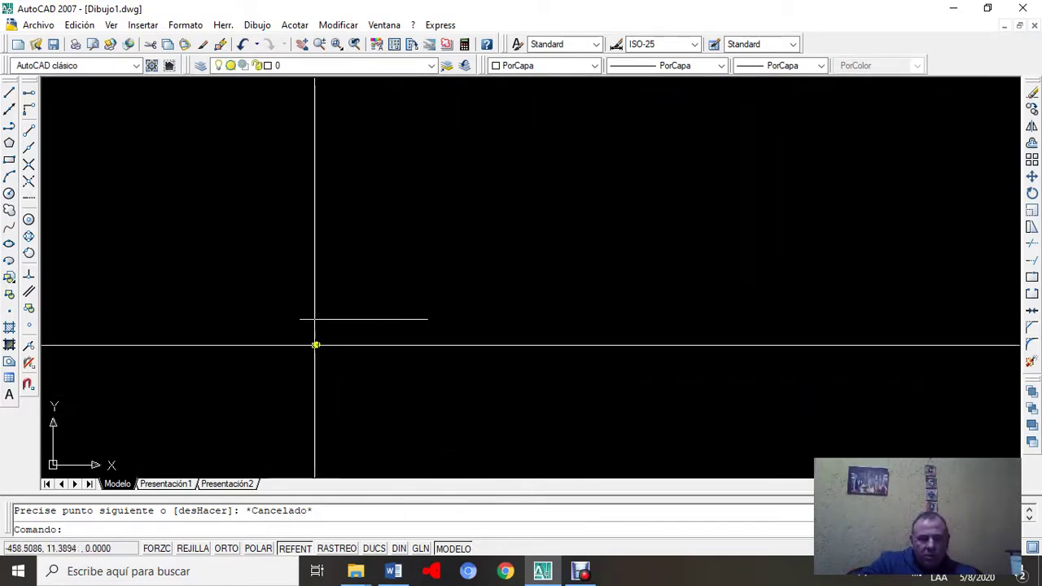
Step: Check the horizontal line's length with a linear dimension between its two endpoints, cancelling it without placing it
{"action": "scroll", "coordinate": [326, 326], "scroll_direction": "up", "scroll_amount": 6}
{"action": "middle_click_drag", "start_coordinate": [327, 325], "coordinate": [397, 389]}
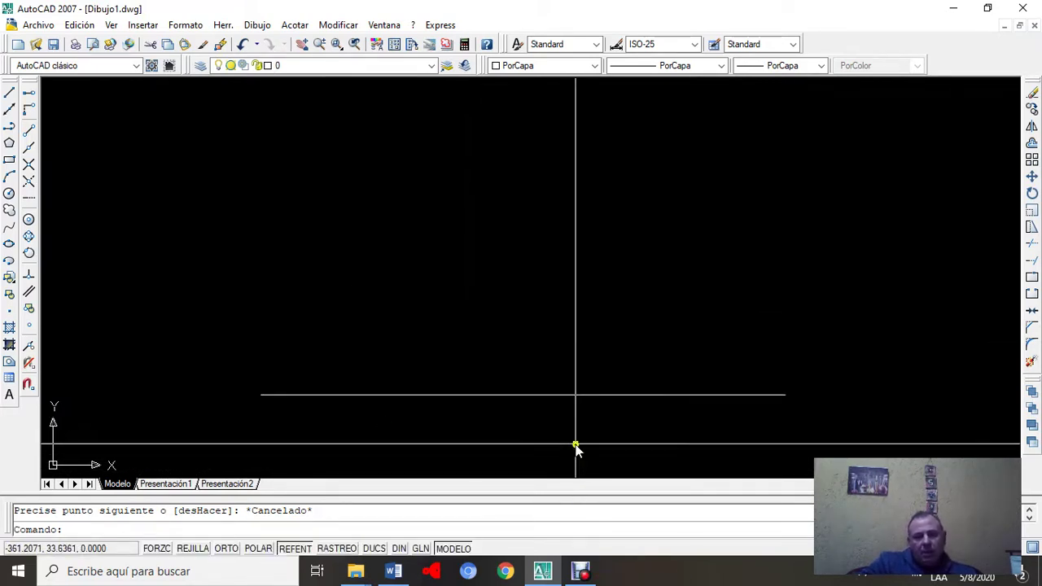
{"action": "middle_click_drag", "start_coordinate": [575, 444], "coordinate": [560, 398]}
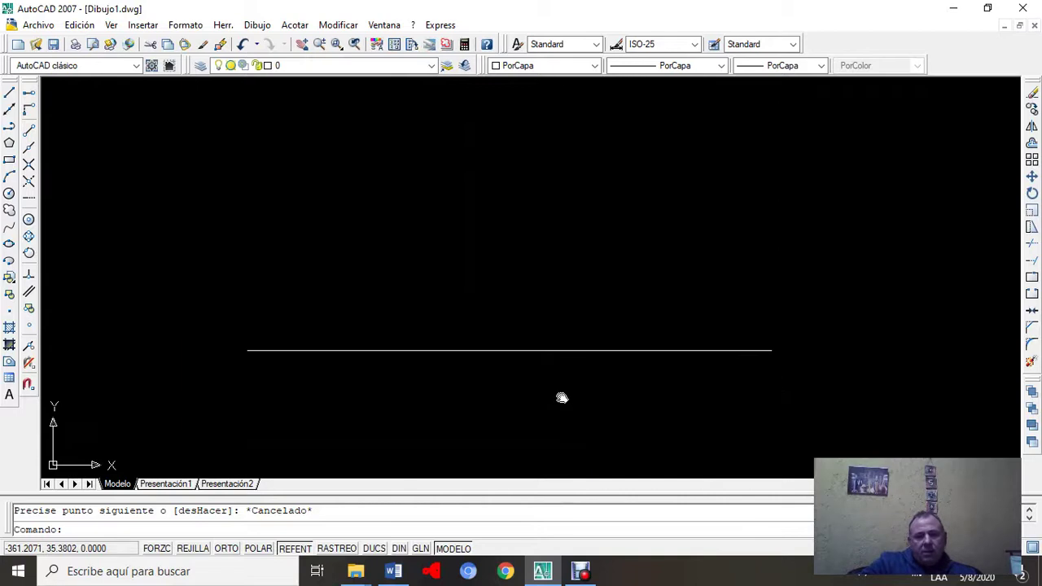
{"action": "left_click", "coordinate": [295, 25]}
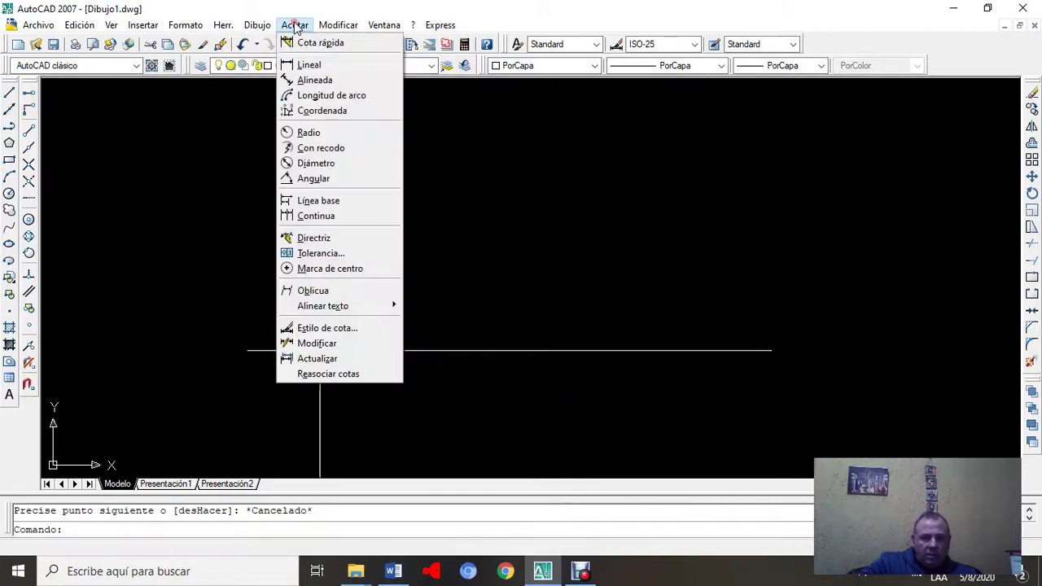
{"action": "left_click", "coordinate": [310, 65]}
{"action": "left_click", "coordinate": [259, 351]}
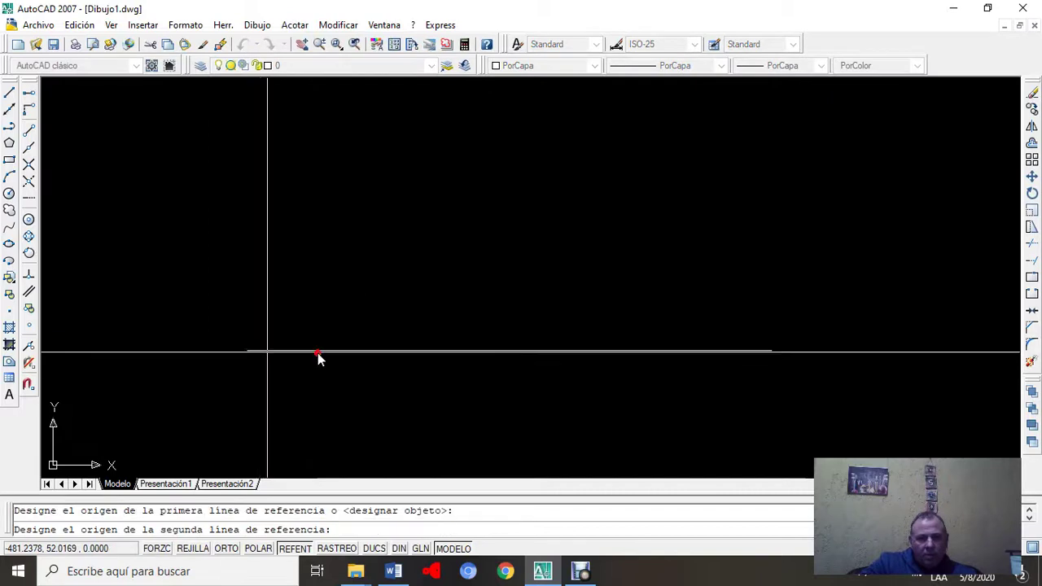
{"action": "left_click", "coordinate": [775, 350]}
{"action": "scroll", "coordinate": [747, 403], "scroll_direction": "up", "scroll_amount": 2}
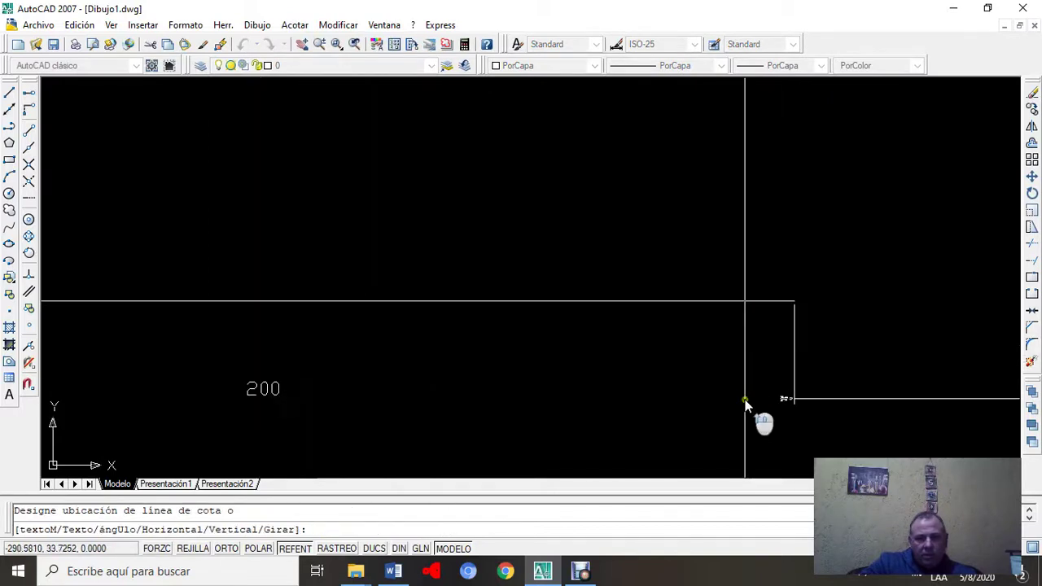
{"action": "scroll", "coordinate": [746, 401], "scroll_direction": "down", "scroll_amount": 2}
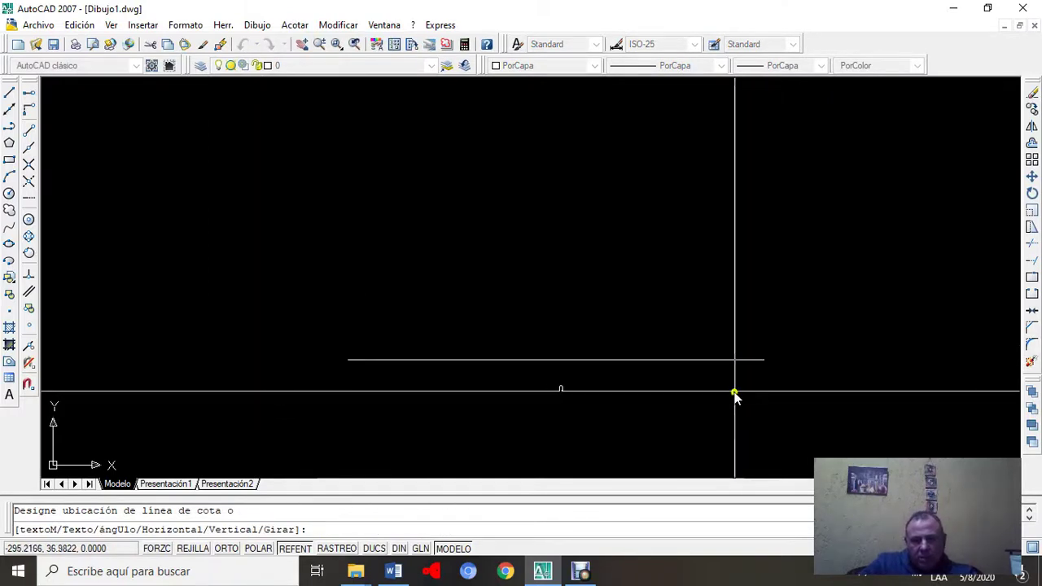
{"action": "key", "text": "Escape"}
Step: Draw a vertical line from the horizontal line's left endpoint up to the relative coordinate @0,140
{"action": "middle_click_drag", "start_coordinate": [652, 386], "coordinate": [635, 353]}
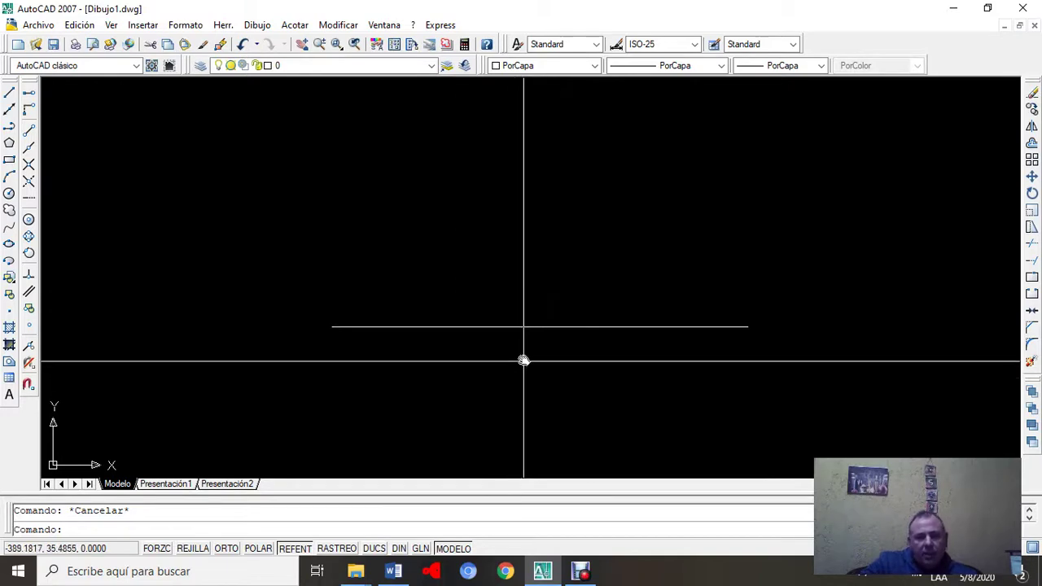
{"action": "middle_click_drag", "start_coordinate": [523, 359], "coordinate": [491, 396]}
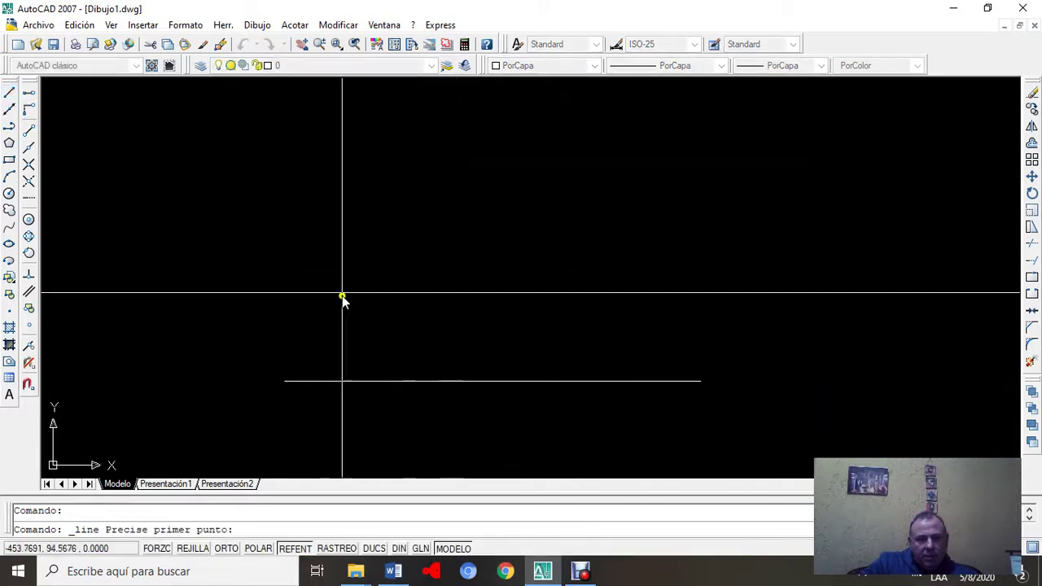
{"action": "left_click", "coordinate": [286, 382]}
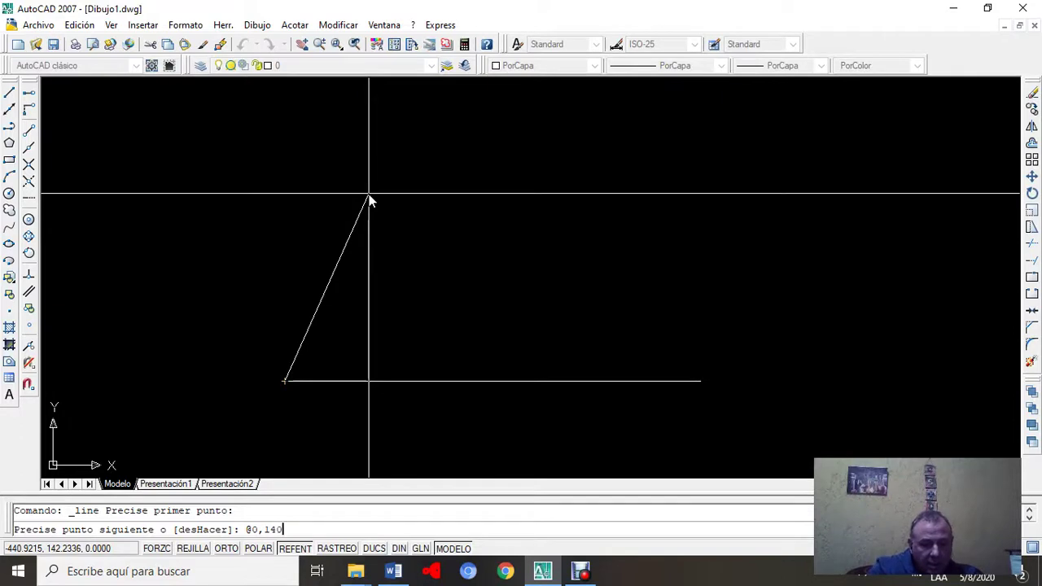
{"action": "key", "text": "Return"}
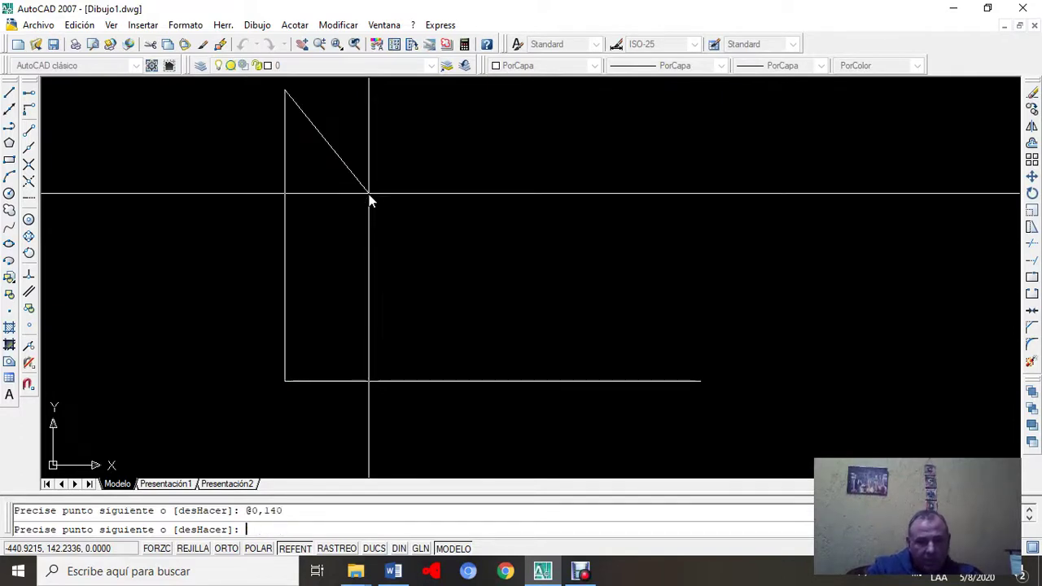
{"action": "key", "text": "Escape"}
{"action": "mouse_move", "coordinate": [451, 186]}
{"action": "middle_mouse_down"}
{"action": "mouse_move", "coordinate": [410, 228]}
{"action": "mouse_move", "coordinate": [417, 234]}
{"action": "middle_mouse_up"}
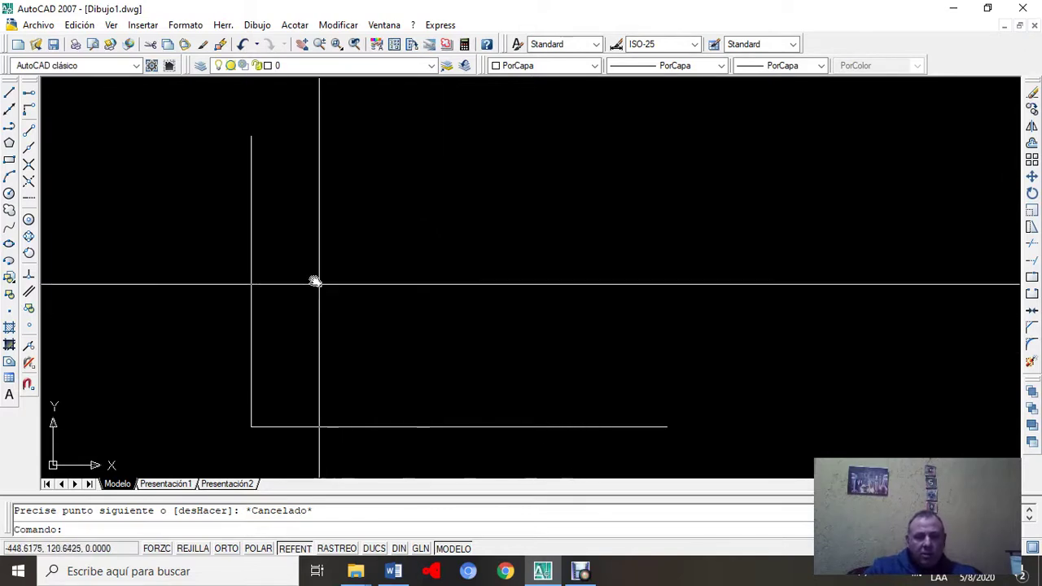
{"action": "left_click", "coordinate": [10, 94]}
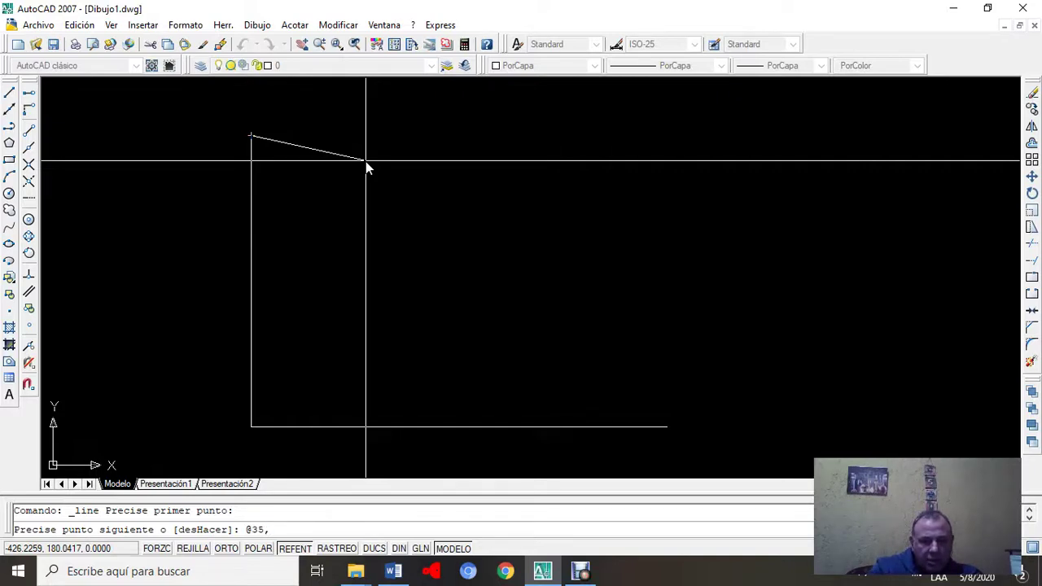
{"action": "key", "text": "Return"}
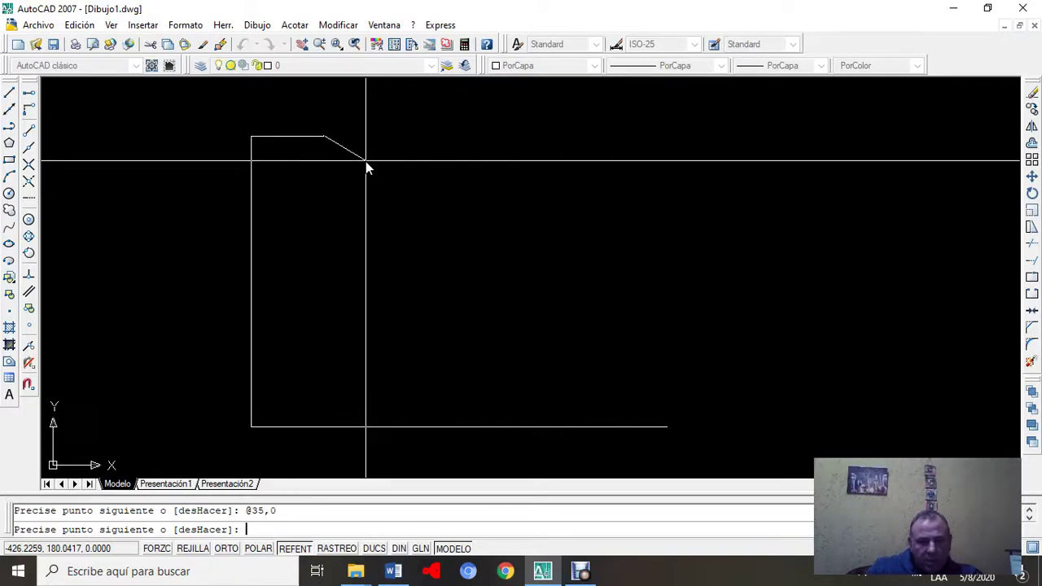
{"action": "key", "text": "Escape"}
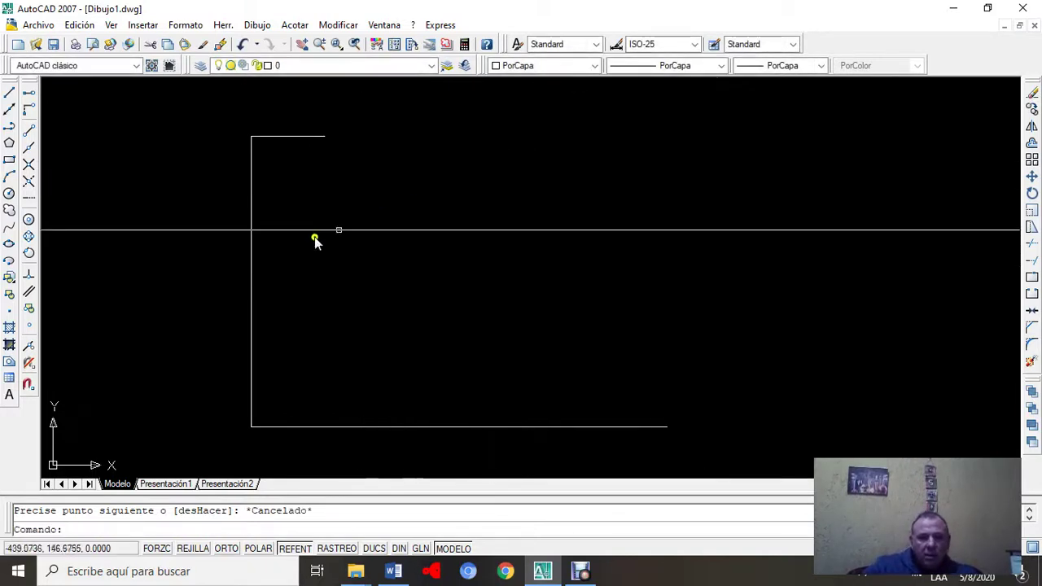
Step: Draw a line down from the short upper line's right endpoint to the relative coordinate @0,-140 and end the command
{"action": "left_click", "coordinate": [9, 95]}
{"action": "left_click", "coordinate": [325, 137]}
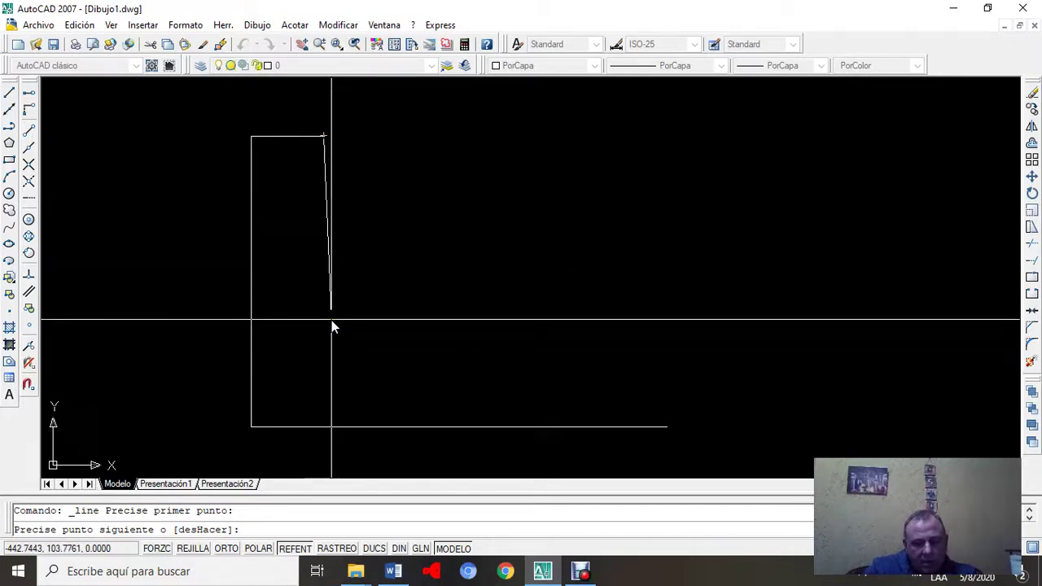
{"action": "type", "text": "@0,-"}
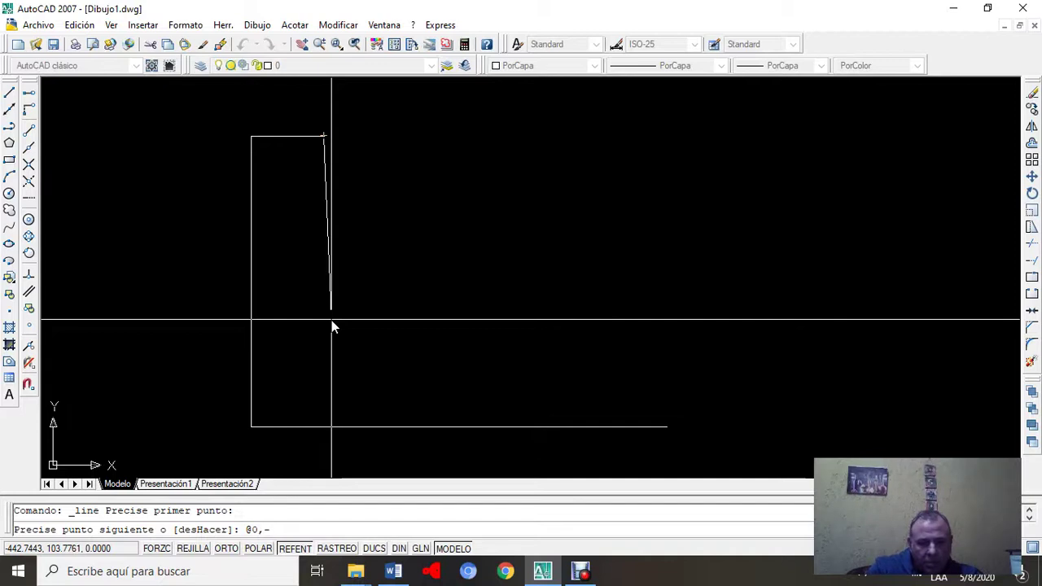
{"action": "type", "text": "140"}
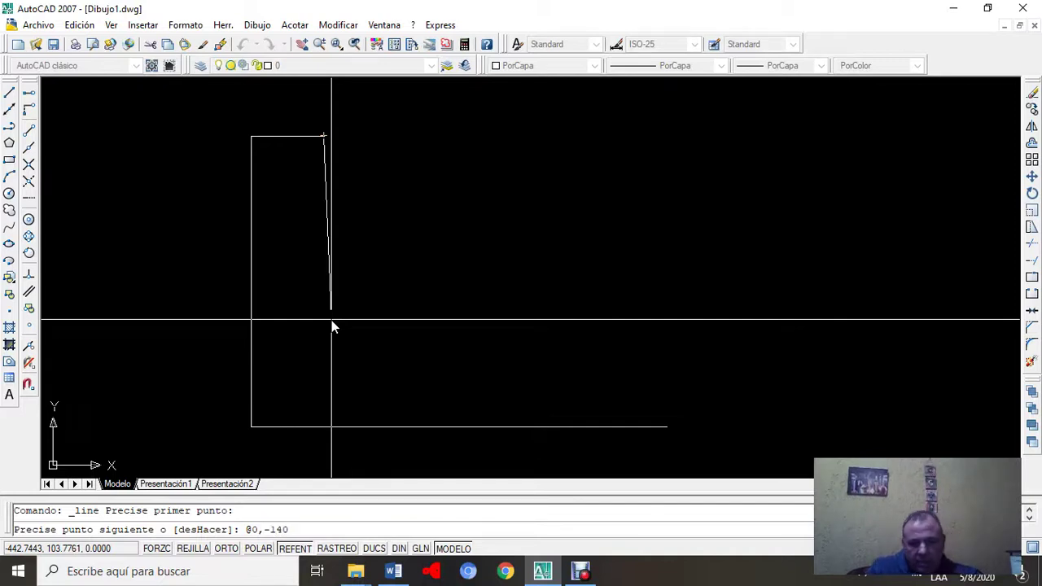
{"action": "key", "text": "Return"}
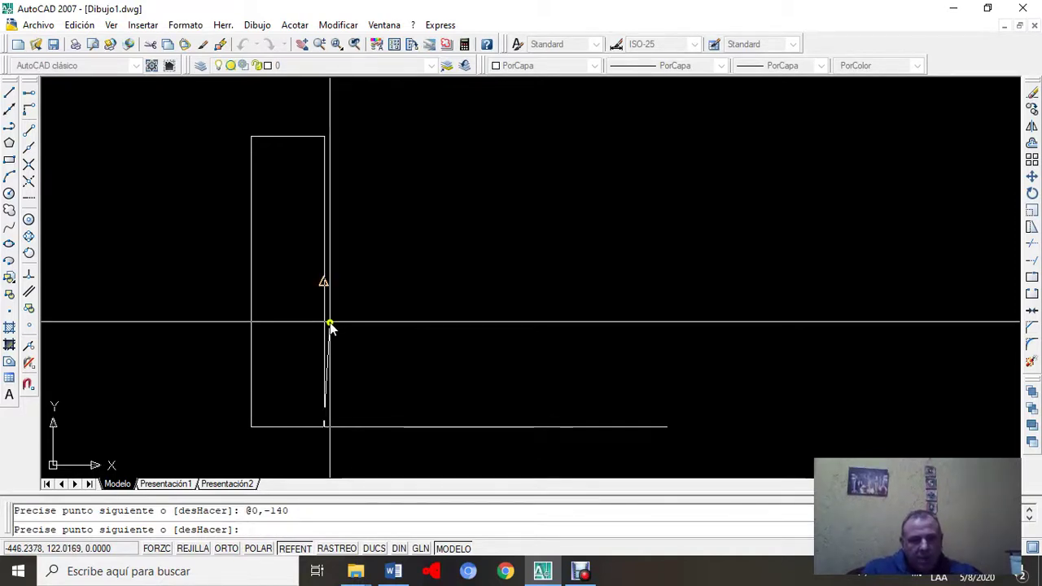
{"action": "key", "text": "Escape"}
{"action": "key", "text": "Escape"}
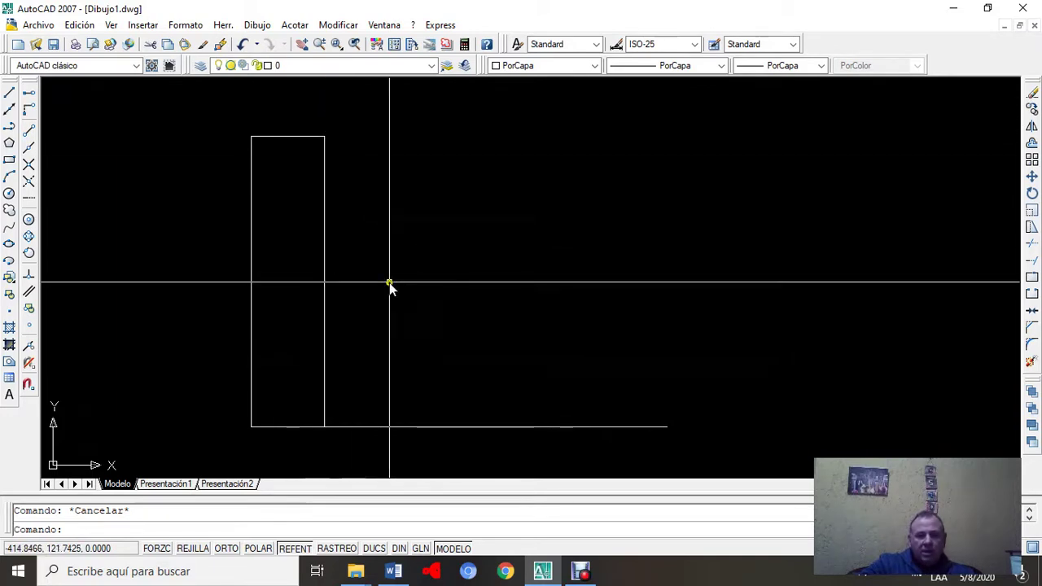
Step: Turn Ortho on and draw a 200-unit horizontal line leftwards from a free point well to the right of the first figure
{"action": "scroll", "coordinate": [389, 284], "scroll_direction": "down", "scroll_amount": 2}
{"action": "mouse_move", "coordinate": [425, 314]}
{"action": "middle_mouse_down"}
{"action": "mouse_move", "coordinate": [375, 304]}
{"action": "mouse_move", "coordinate": [375, 287]}
{"action": "middle_mouse_up"}
{"action": "scroll", "coordinate": [375, 287], "scroll_direction": "down", "scroll_amount": 2}
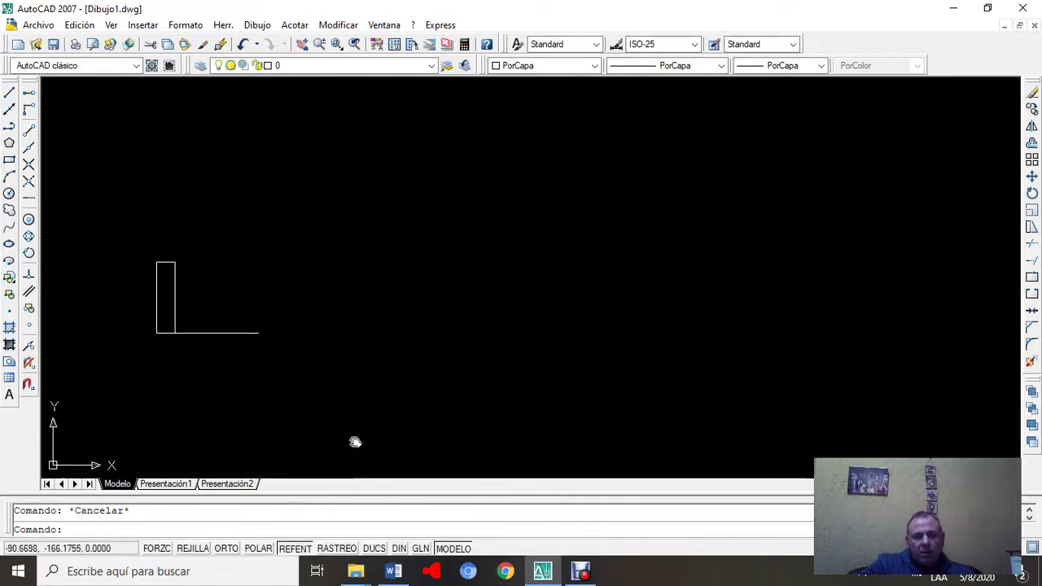
{"action": "left_click", "coordinate": [227, 550]}
{"action": "left_click", "coordinate": [226, 551]}
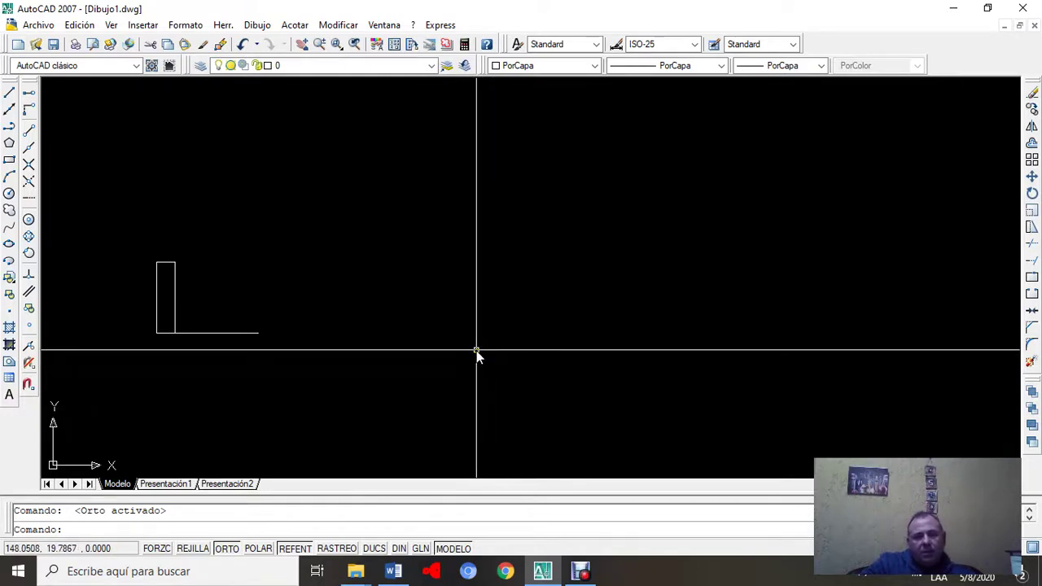
{"action": "left_click", "coordinate": [11, 95]}
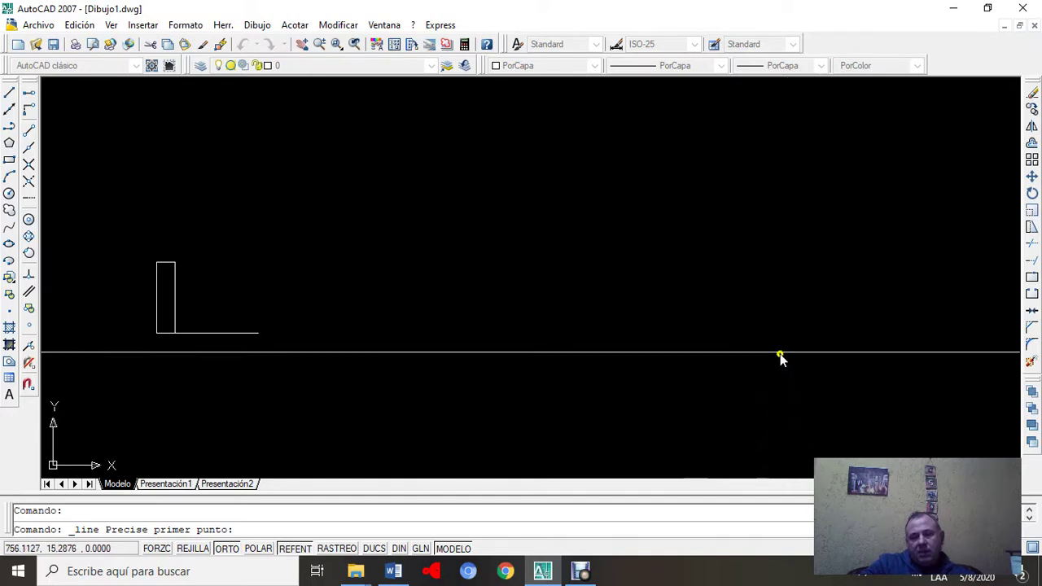
{"action": "left_click", "coordinate": [749, 355]}
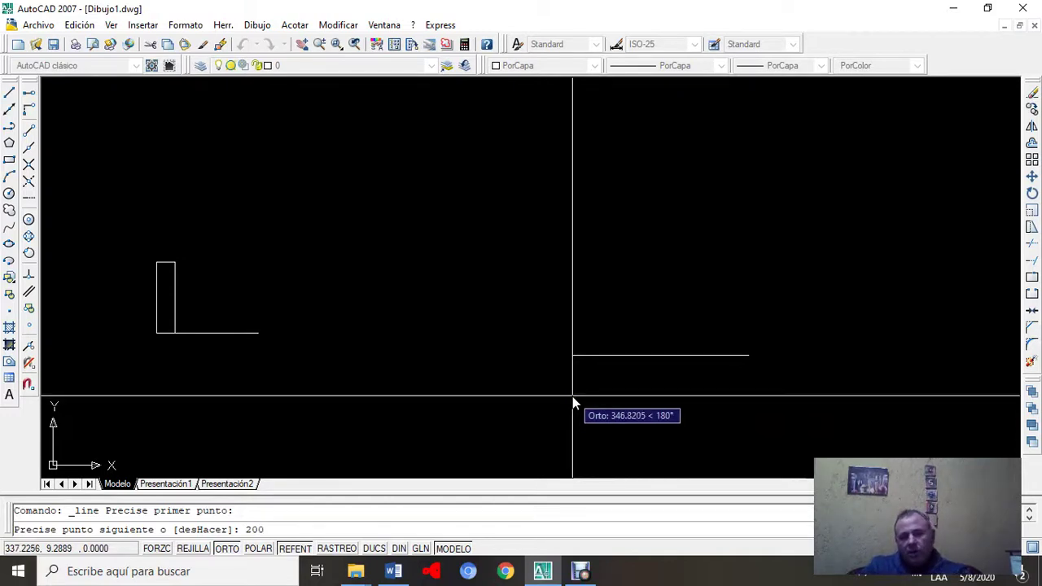
{"action": "key", "text": "Return"}
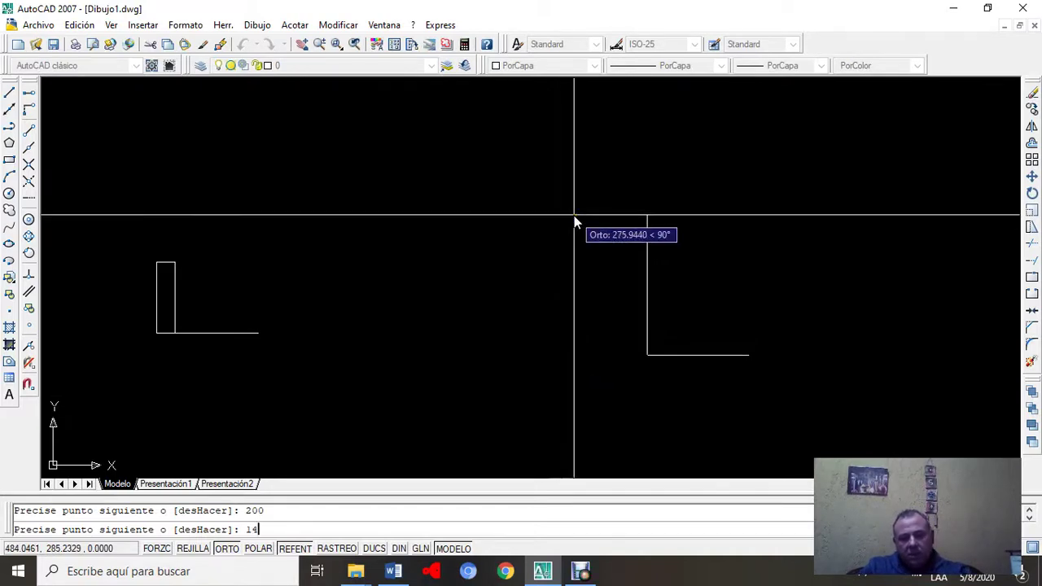
Step: Continue the Ortho line chain 140 up, 35 to the right and 140 down, and end it
{"action": "key", "text": "Return"}
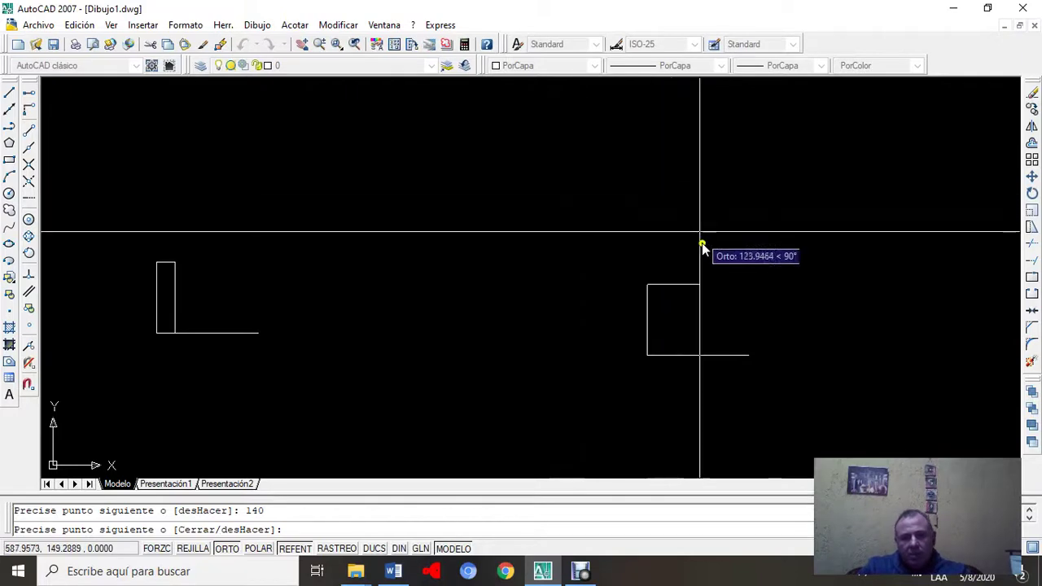
{"action": "scroll", "coordinate": [696, 293], "scroll_direction": "up", "scroll_amount": 4}
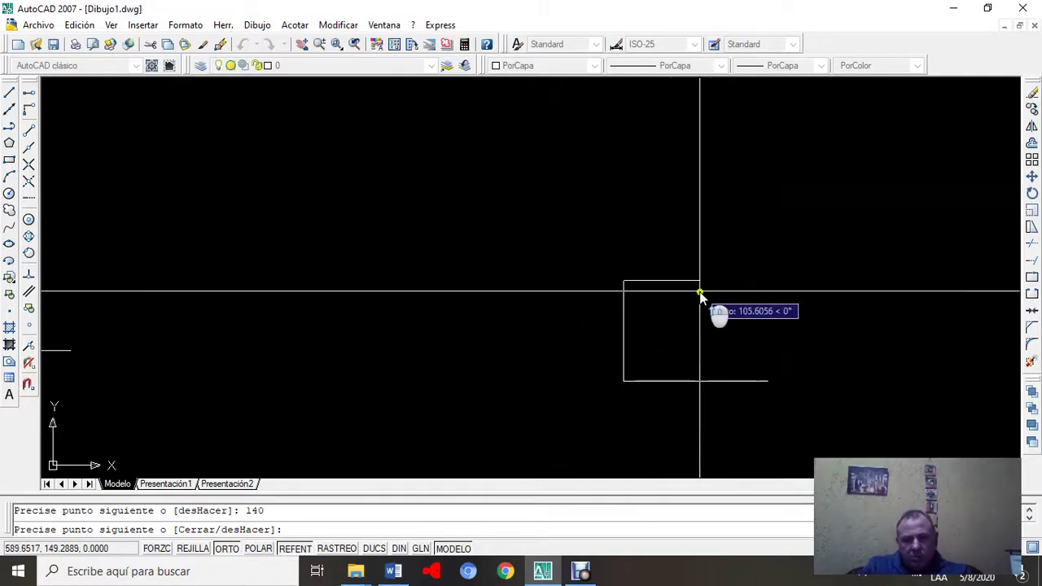
{"action": "scroll", "coordinate": [693, 293], "scroll_direction": "down", "scroll_amount": 3}
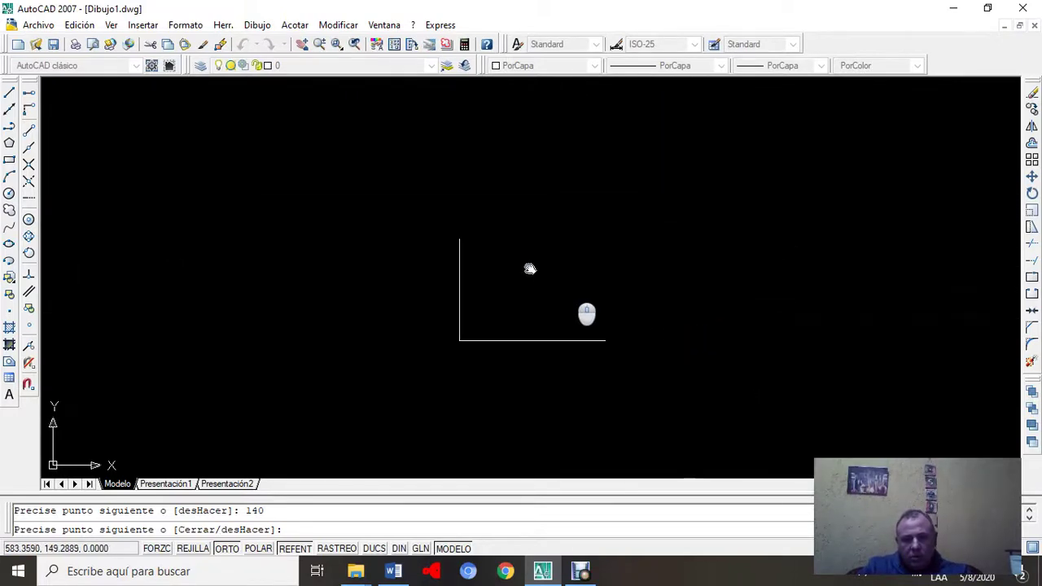
{"action": "scroll", "coordinate": [521, 236], "scroll_direction": "up", "scroll_amount": 3}
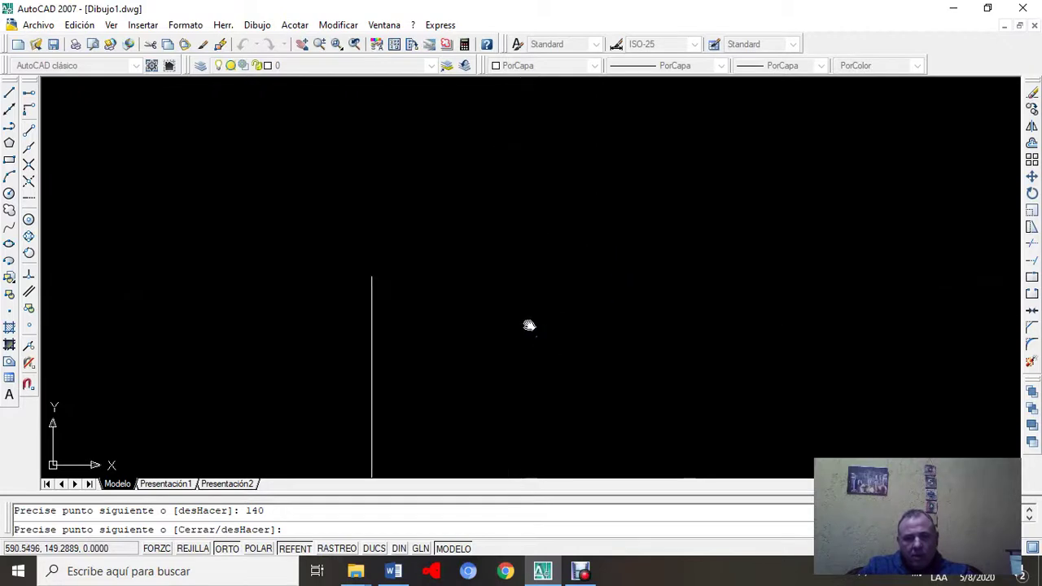
{"action": "middle_click_drag", "start_coordinate": [555, 256], "coordinate": [558, 264]}
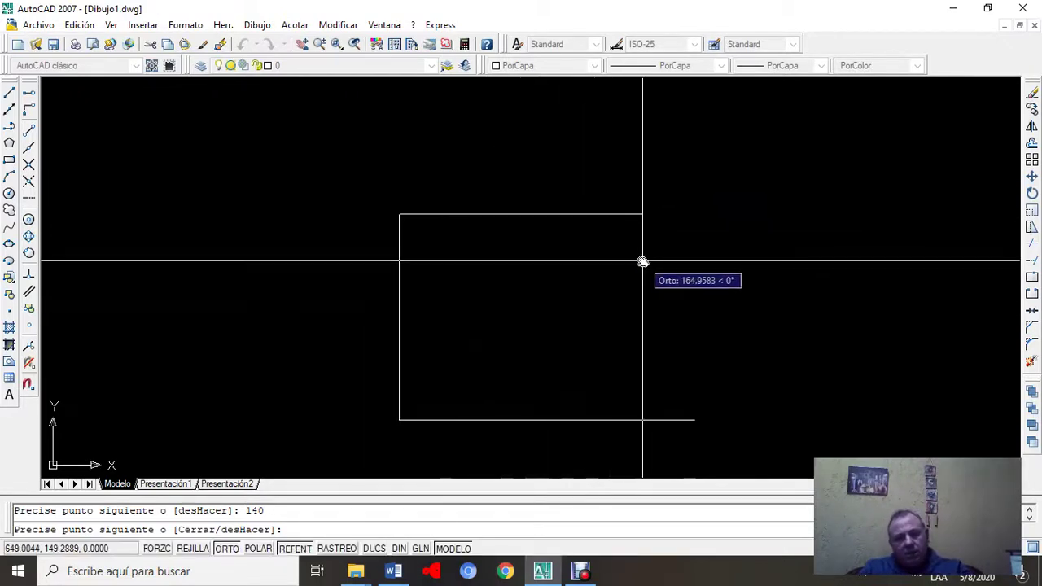
{"action": "type", "text": "35"}
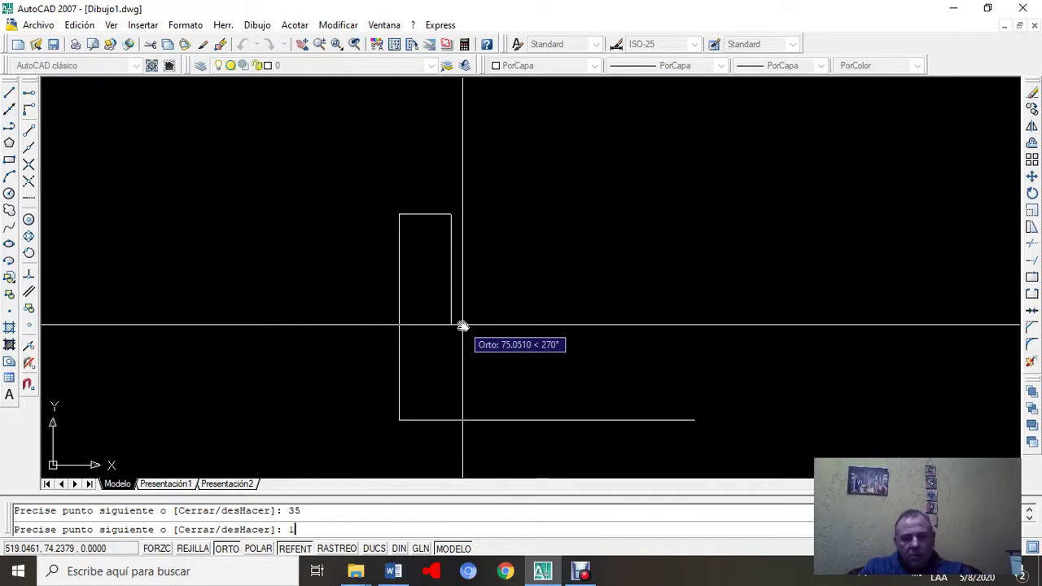
{"action": "type", "text": "140"}
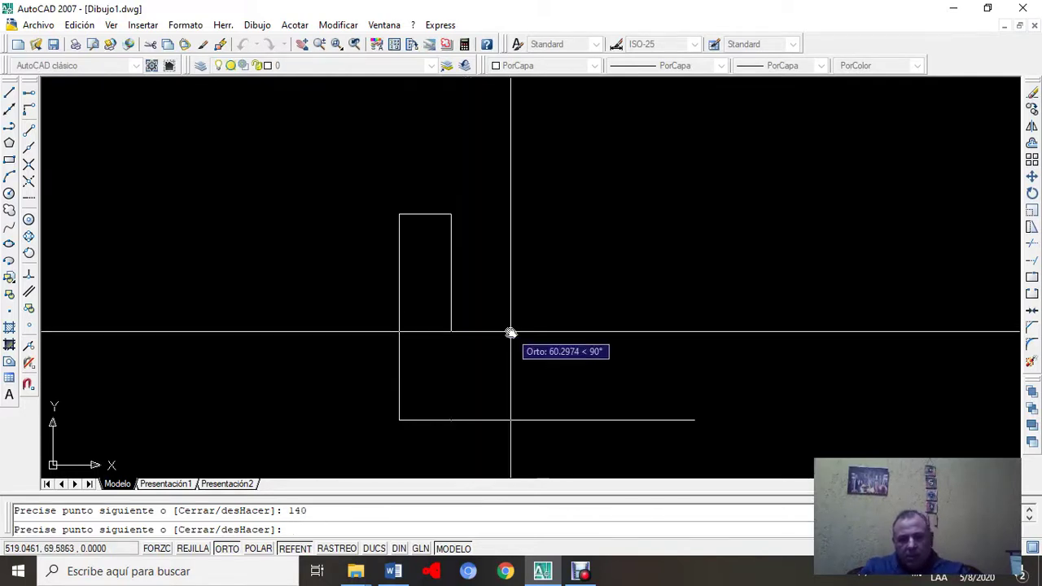
{"action": "key", "text": "Escape"}
Step: Erase the four lines of the left figure that was drawn with relative coordinates
{"action": "scroll", "coordinate": [507, 391], "scroll_direction": "down", "scroll_amount": 2}
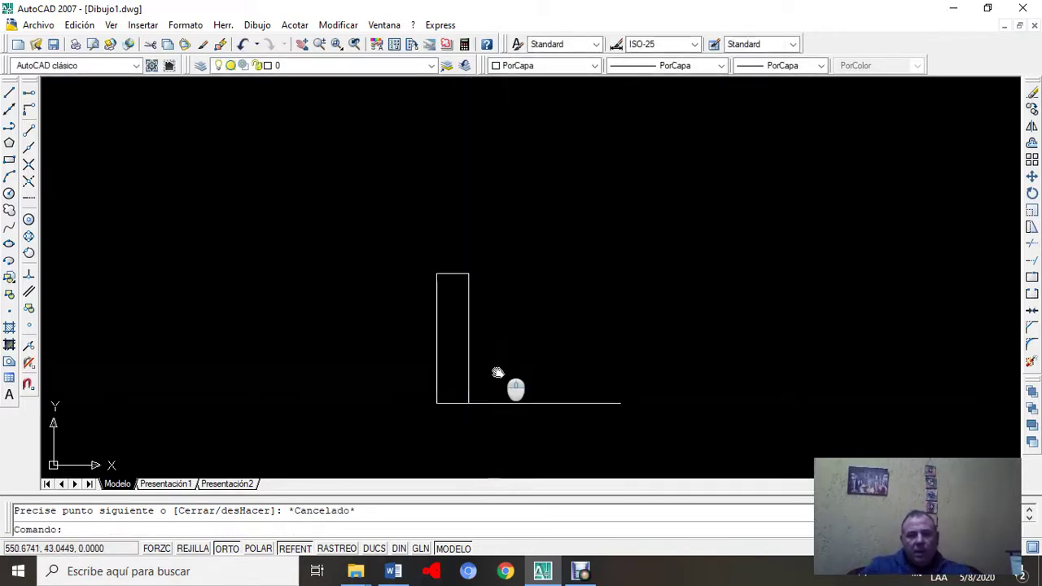
{"action": "middle_click_drag", "start_coordinate": [516, 396], "coordinate": [749, 325]}
{"action": "scroll", "coordinate": [583, 322], "scroll_direction": "down", "scroll_amount": 4}
{"action": "scroll", "coordinate": [570, 335], "scroll_direction": "up", "scroll_amount": 2}
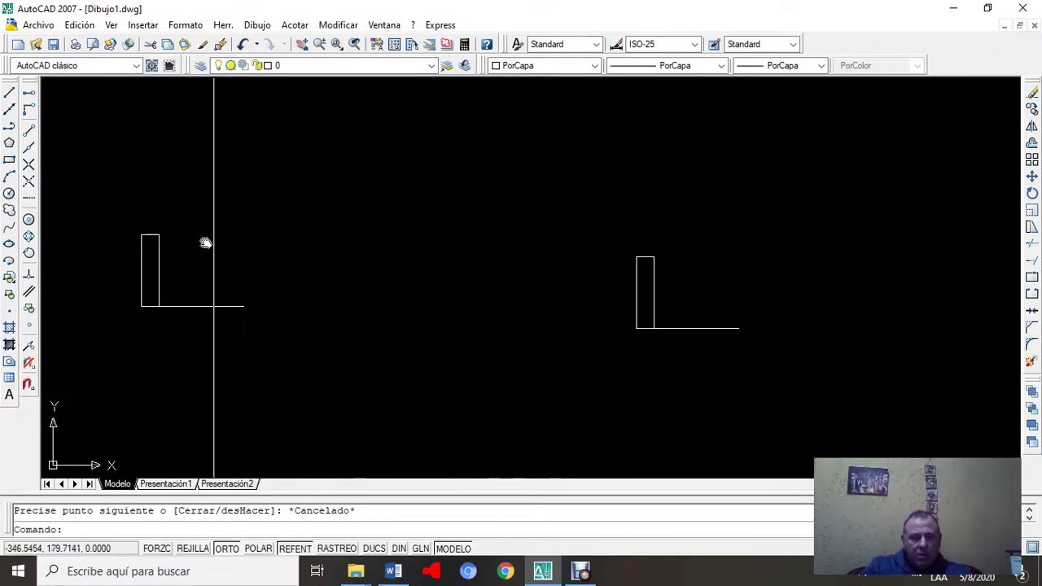
{"action": "left_click", "coordinate": [100, 205]}
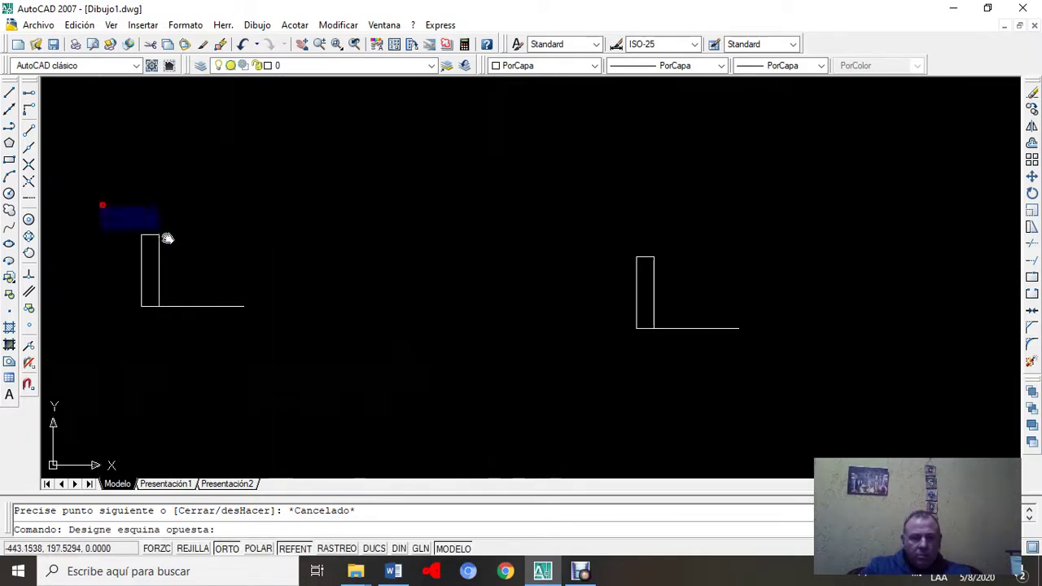
{"action": "left_click", "coordinate": [274, 359]}
{"action": "key", "text": "Delete"}
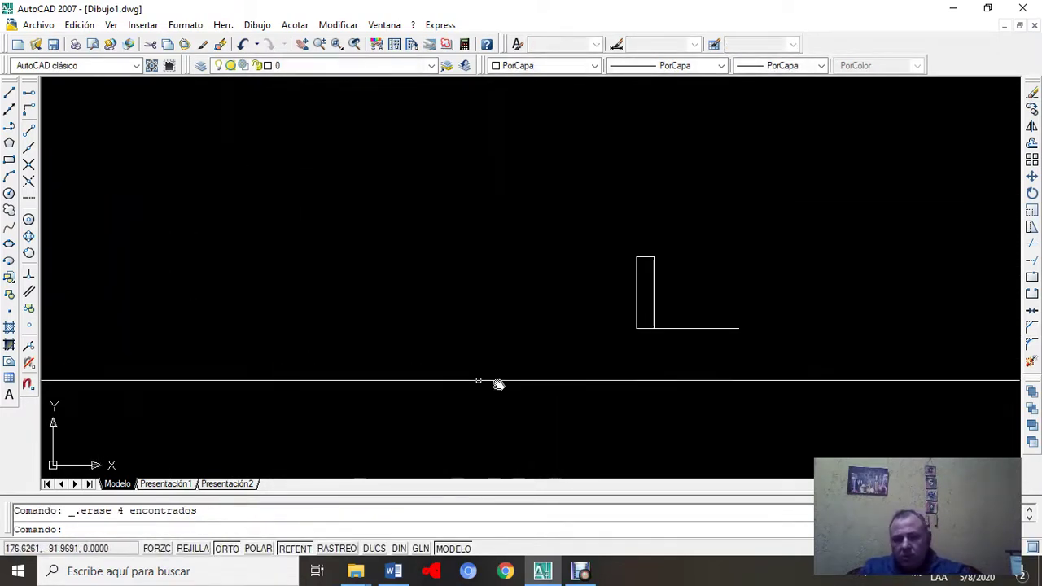
Step: Erase the right-hand 140-unit vertical line of the remaining figure
{"action": "scroll", "coordinate": [713, 291], "scroll_direction": "up", "scroll_amount": 3}
{"action": "scroll", "coordinate": [713, 290], "scroll_direction": "up", "scroll_amount": 2}
{"action": "mouse_move", "coordinate": [703, 309]}
{"action": "middle_mouse_down"}
{"action": "mouse_move", "coordinate": [600, 366]}
{"action": "mouse_move", "coordinate": [443, 344]}
{"action": "middle_mouse_up"}
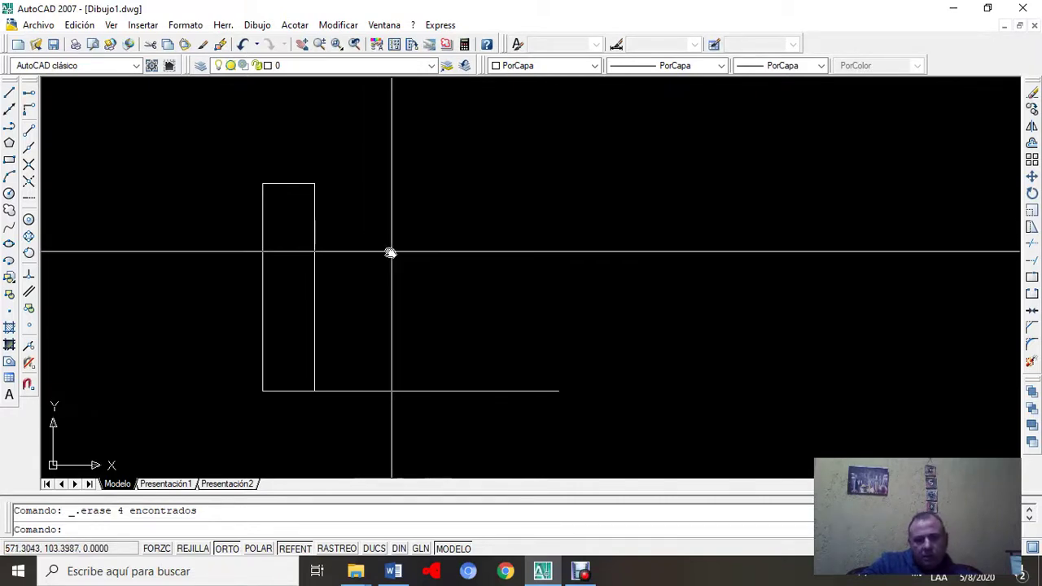
{"action": "left_click", "coordinate": [352, 212]}
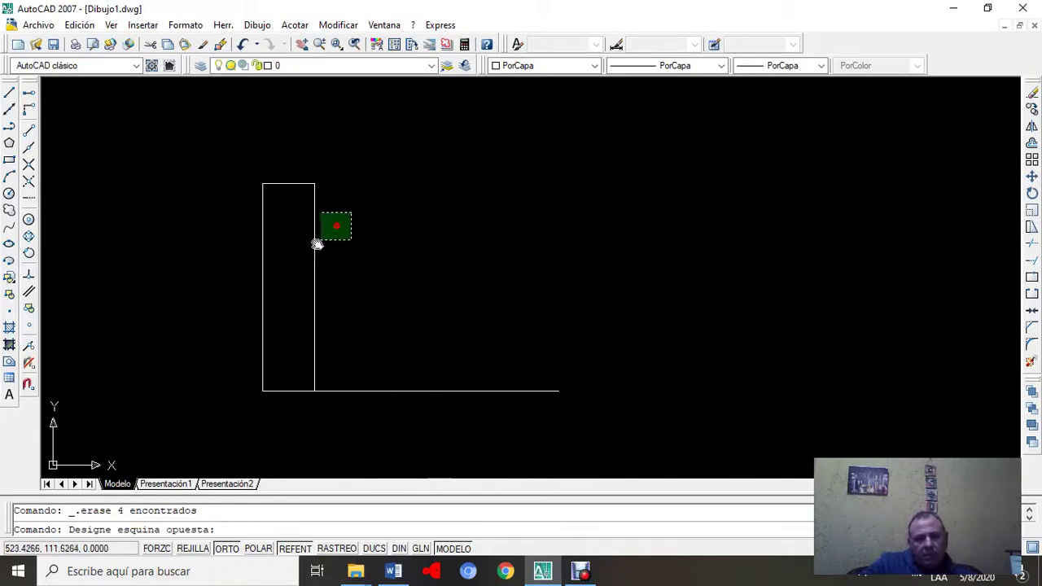
{"action": "left_click", "coordinate": [306, 258]}
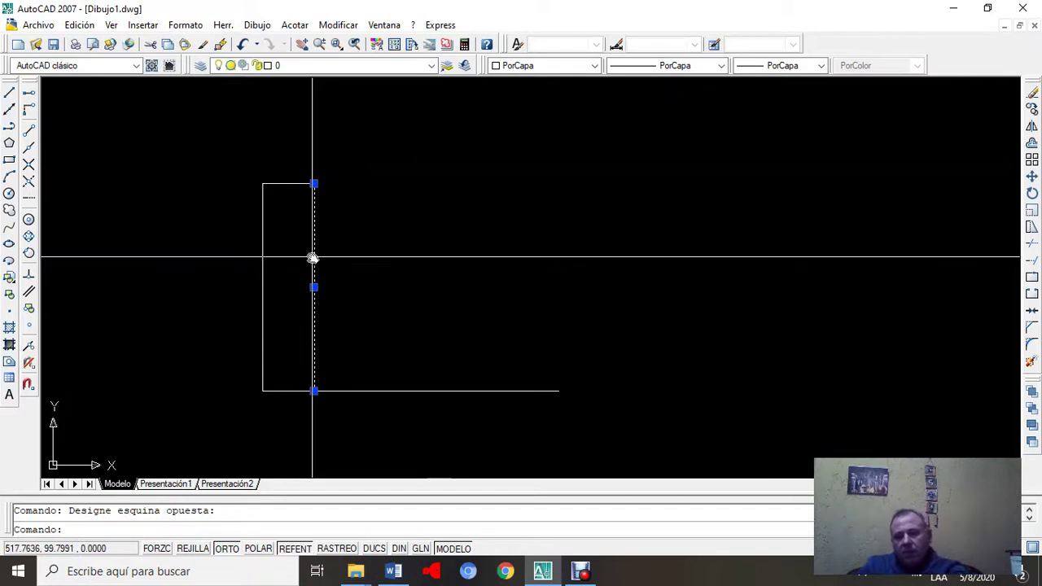
{"action": "key", "text": "Delete"}
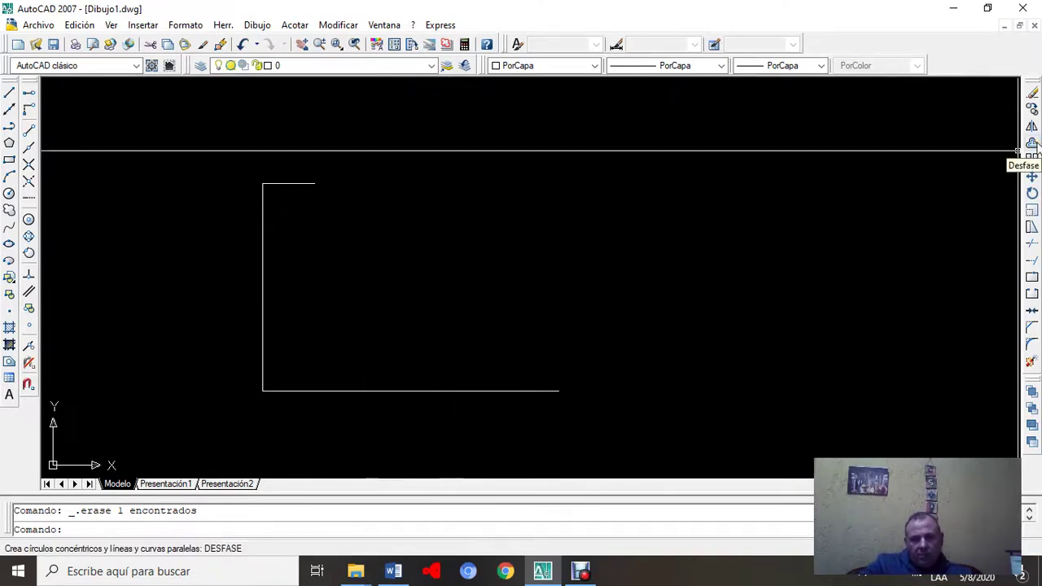
{"action": "left_click", "coordinate": [337, 26]}
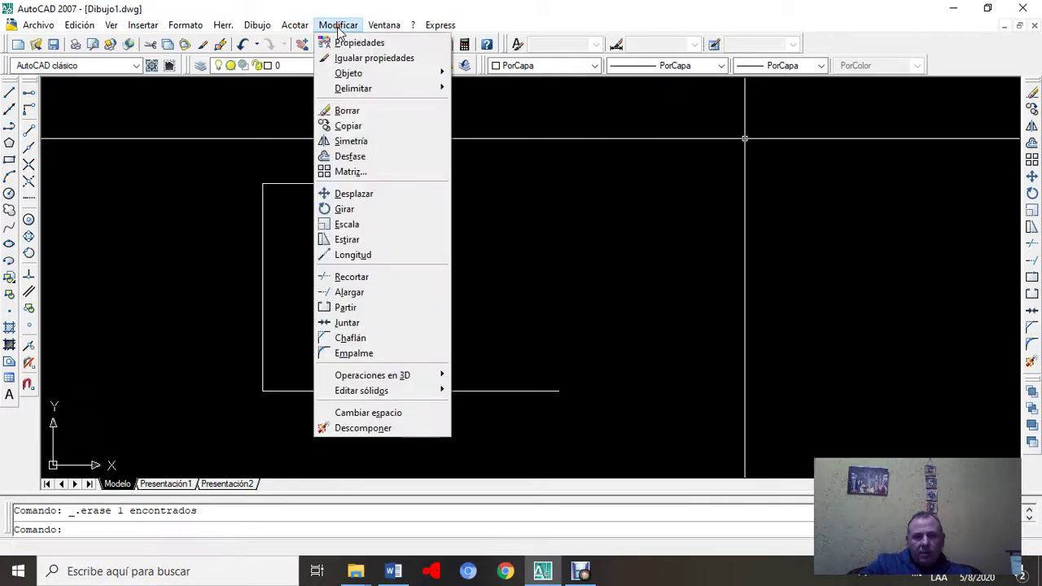
{"action": "left_click", "coordinate": [371, 158]}
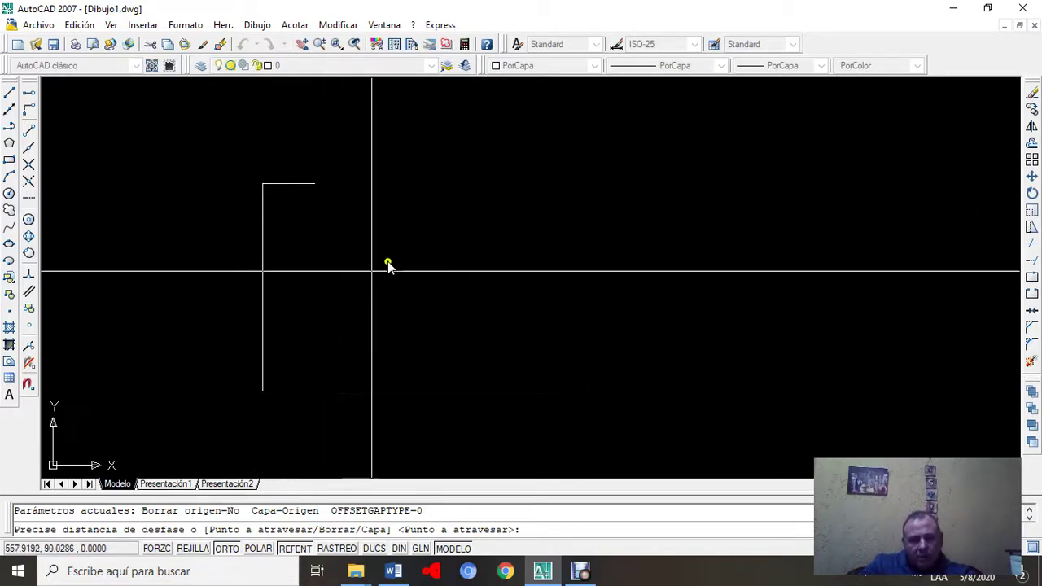
{"action": "key", "text": "Escape"}
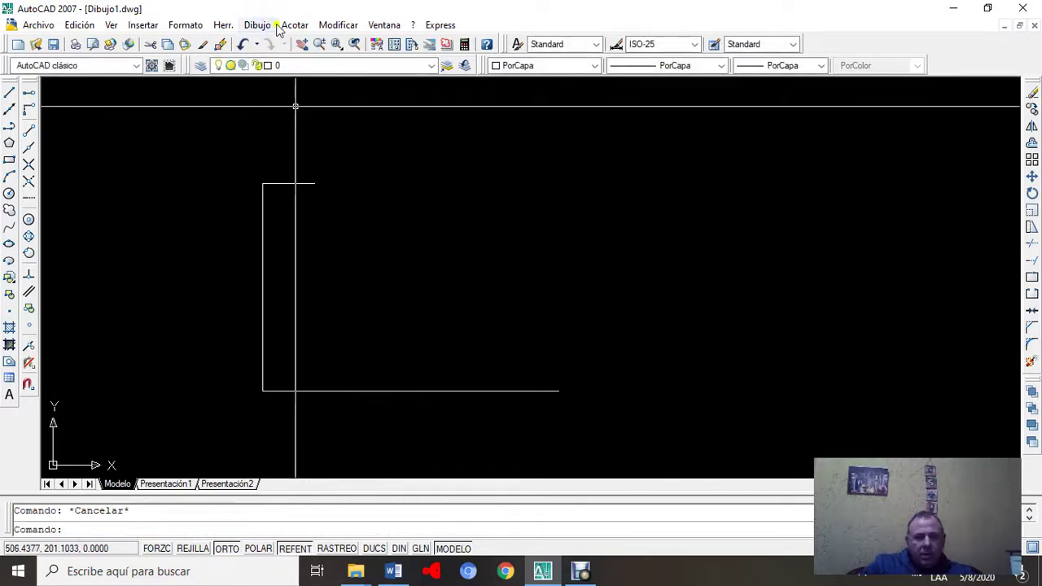
Step: Add a linear dimension to the short upper horizontal line, placing it above the figure
{"action": "left_click", "coordinate": [294, 24]}
{"action": "left_click", "coordinate": [306, 65]}
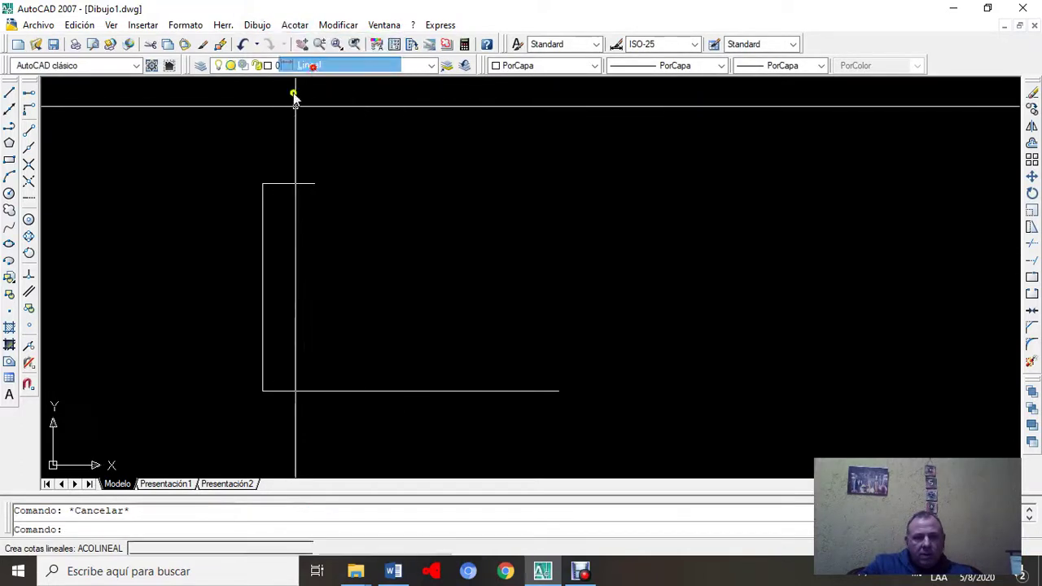
{"action": "left_click", "coordinate": [262, 184]}
{"action": "left_click", "coordinate": [319, 186]}
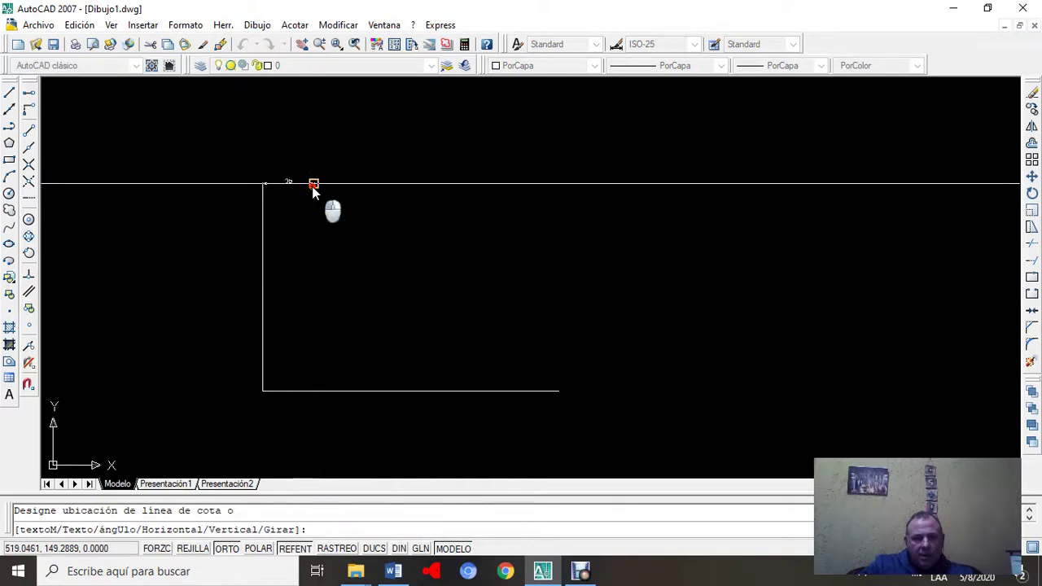
{"action": "left_click", "coordinate": [318, 130]}
{"action": "scroll", "coordinate": [305, 128], "scroll_direction": "up", "scroll_amount": 3}
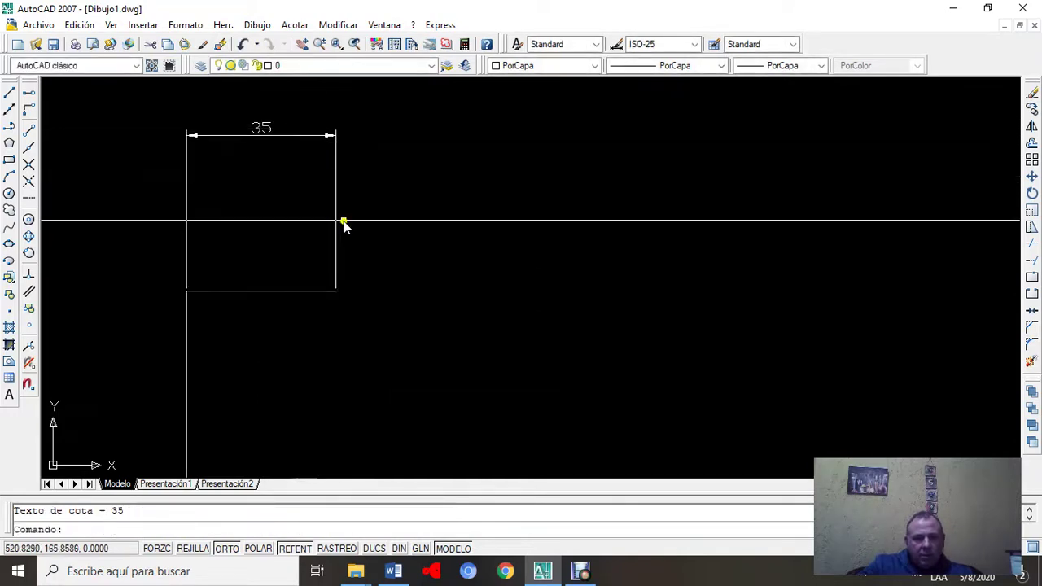
{"action": "scroll", "coordinate": [440, 279], "scroll_direction": "down", "scroll_amount": 3}
{"action": "mouse_move", "coordinate": [442, 293]}
{"action": "middle_mouse_down"}
{"action": "mouse_move", "coordinate": [413, 206]}
{"action": "mouse_move", "coordinate": [412, 235]}
{"action": "middle_mouse_up"}
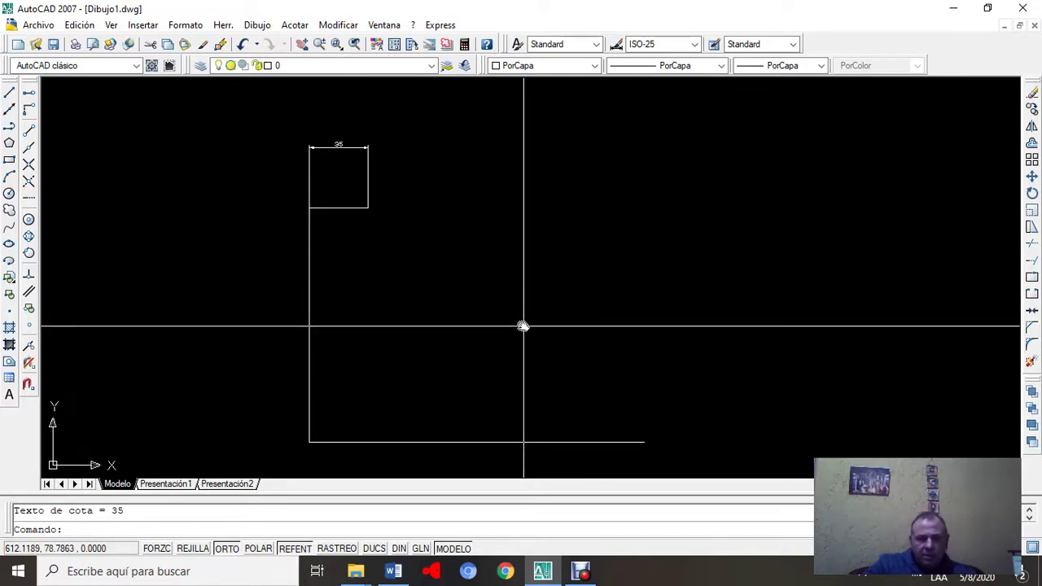
Step: Offset the figure's left vertical line 35 units towards the inside, then end the command
{"action": "left_click", "coordinate": [338, 26]}
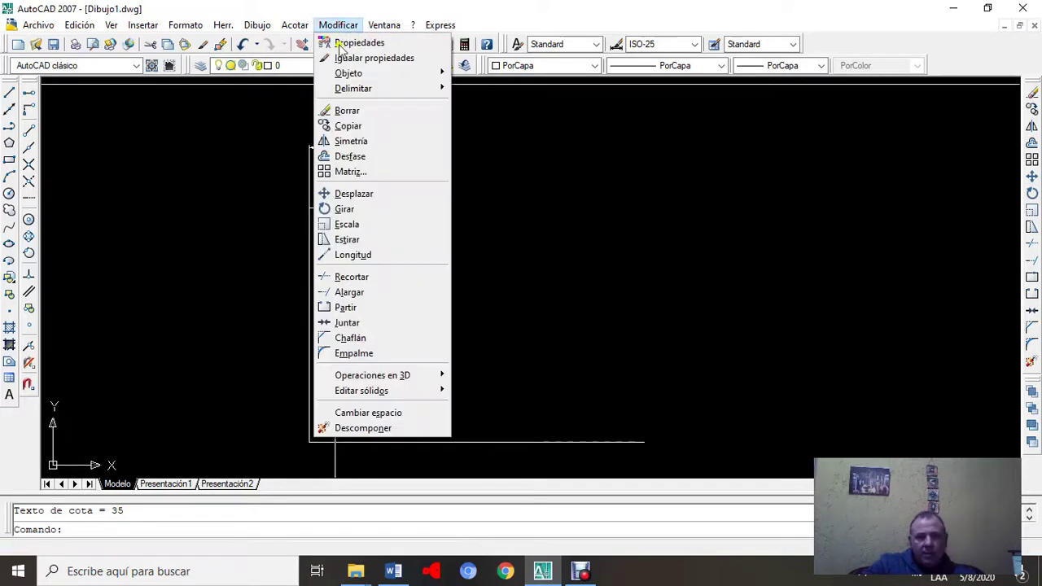
{"action": "left_click", "coordinate": [358, 156]}
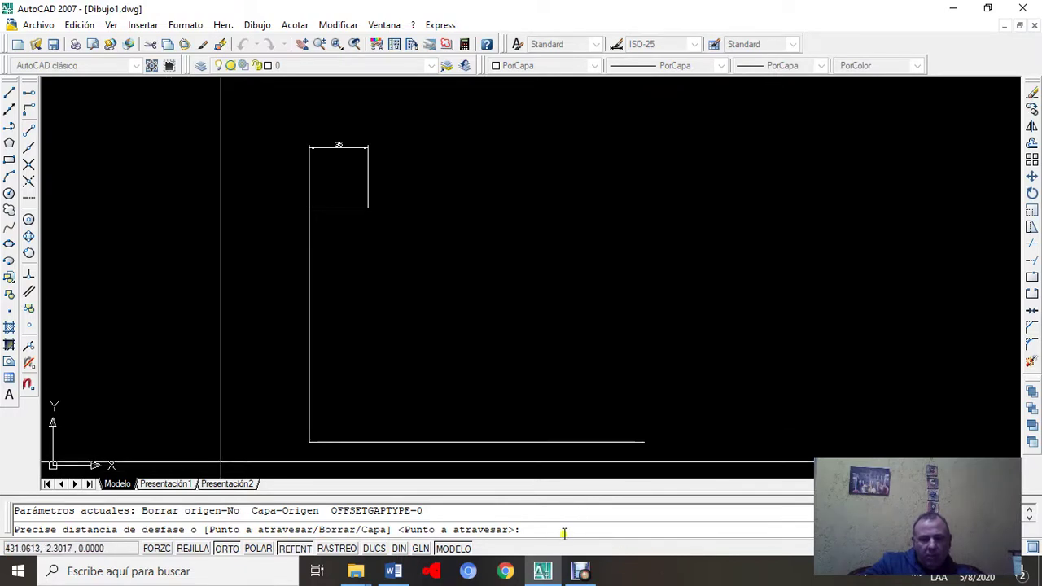
{"action": "type", "text": "35"}
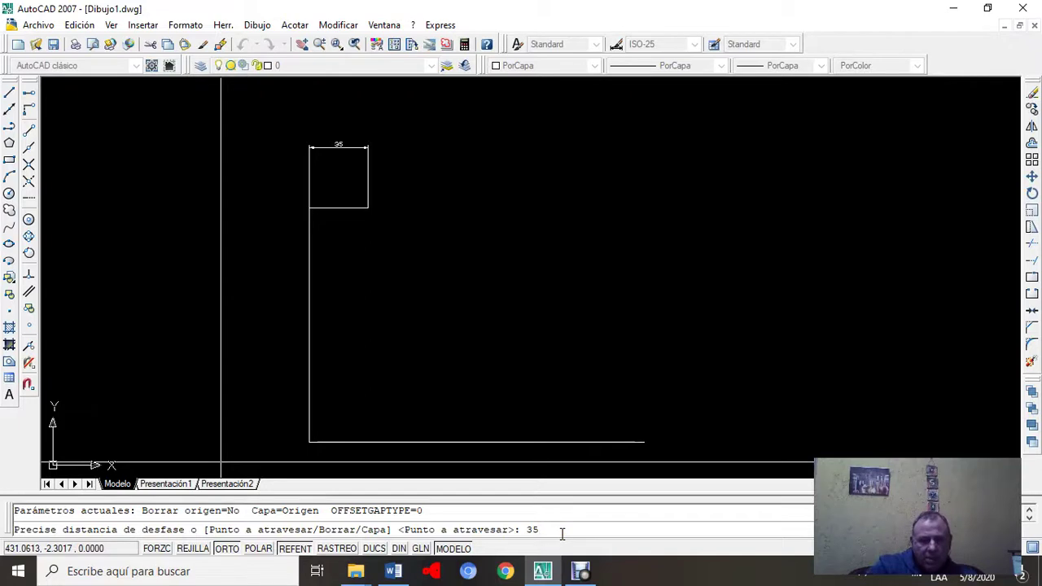
{"action": "key", "text": "Return"}
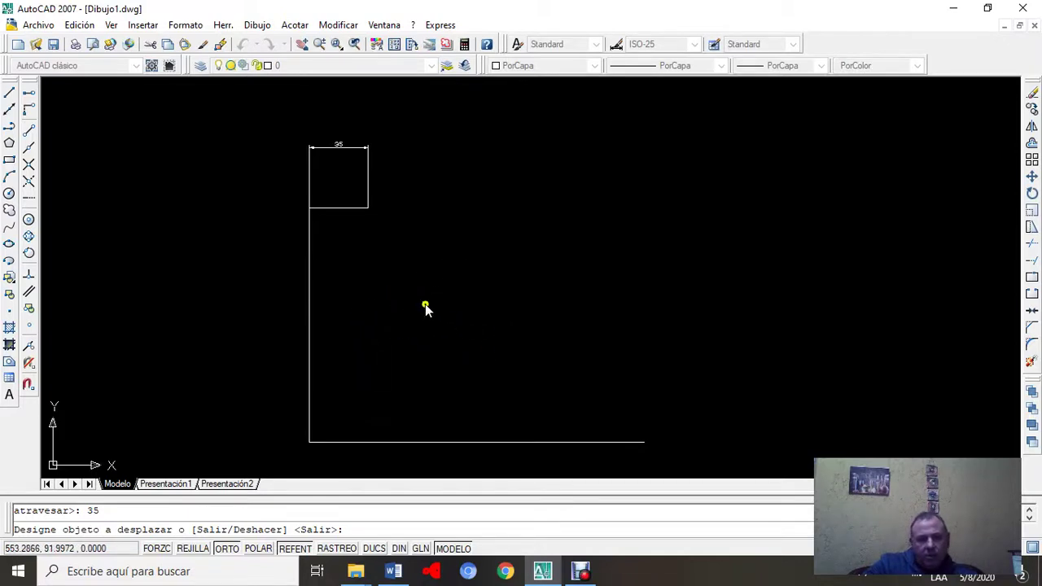
{"action": "left_click", "coordinate": [308, 319]}
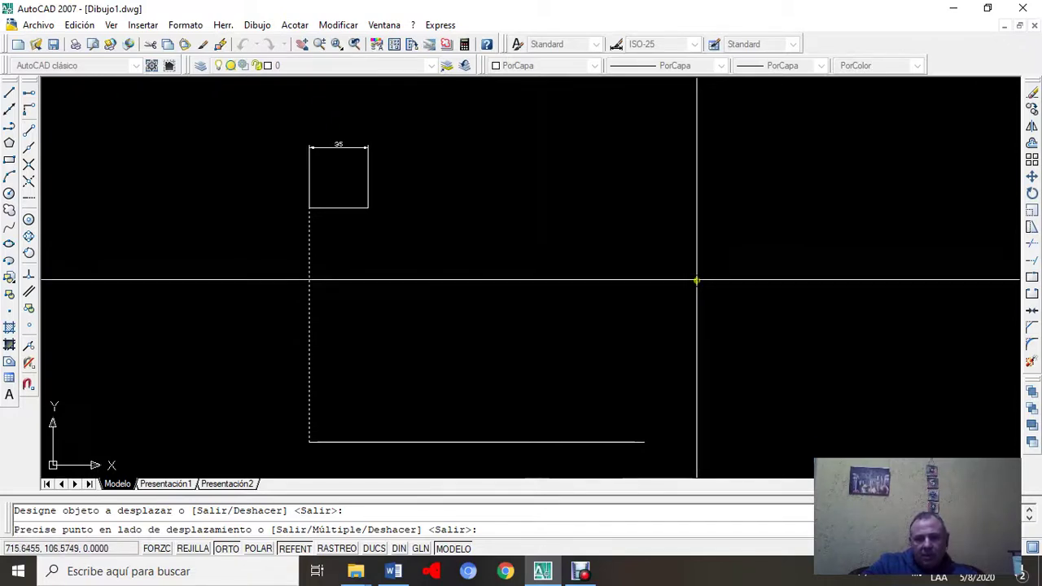
{"action": "left_click", "coordinate": [681, 281]}
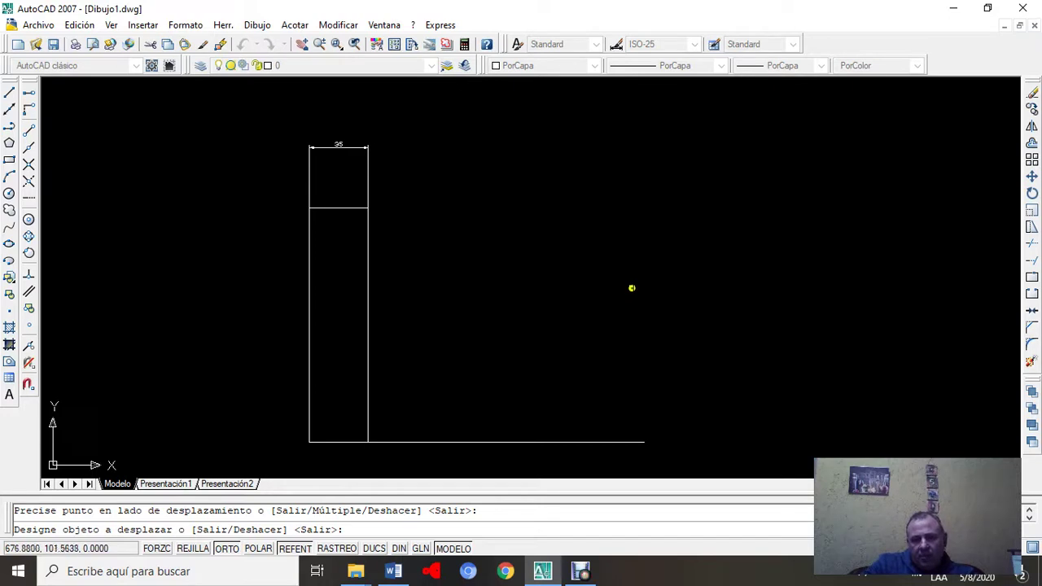
{"action": "key", "text": "Escape"}
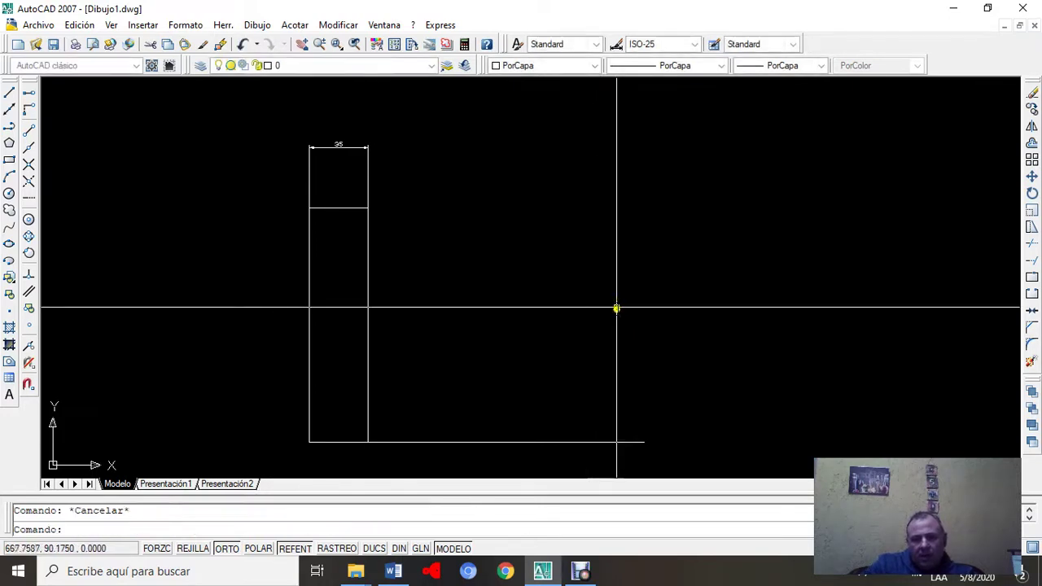
Step: Erase the offset vertical line and the linear dimension above the short upper line
{"action": "scroll", "coordinate": [385, 241], "scroll_direction": "up", "scroll_amount": 5}
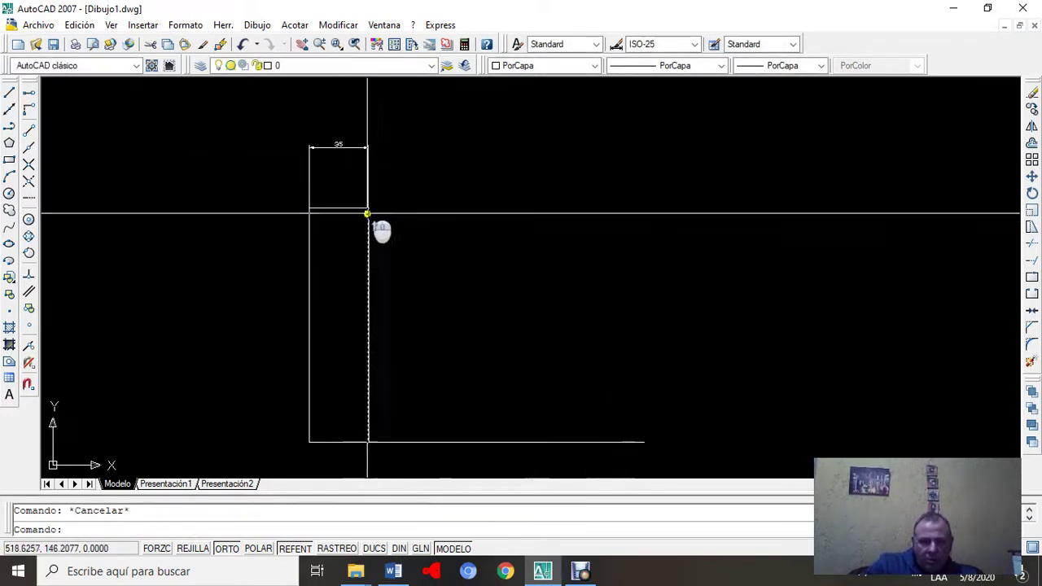
{"action": "scroll", "coordinate": [377, 195], "scroll_direction": "up", "scroll_amount": 5}
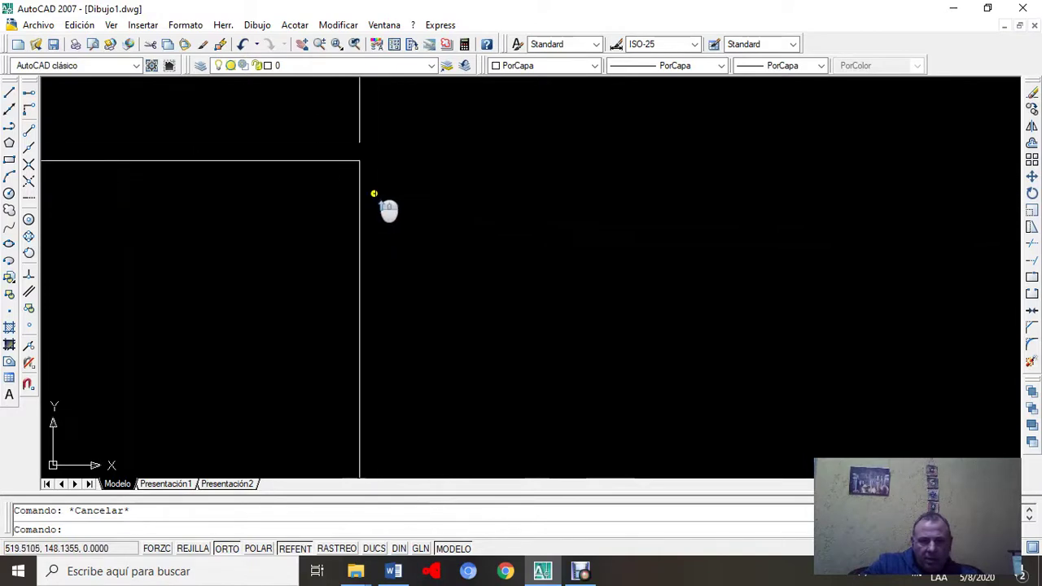
{"action": "scroll", "coordinate": [390, 196], "scroll_direction": "down", "scroll_amount": 4}
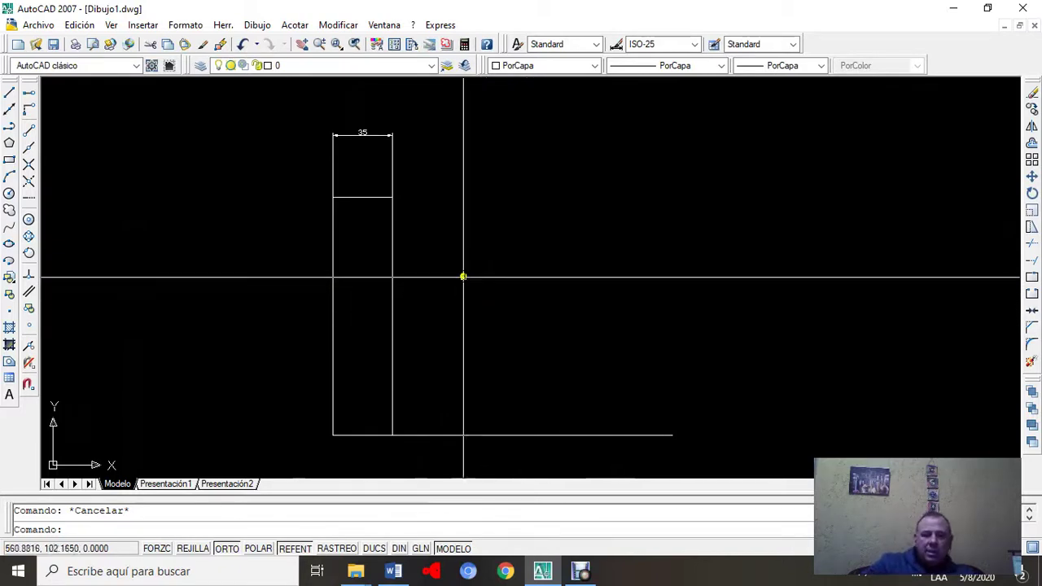
{"action": "left_click", "coordinate": [466, 240]}
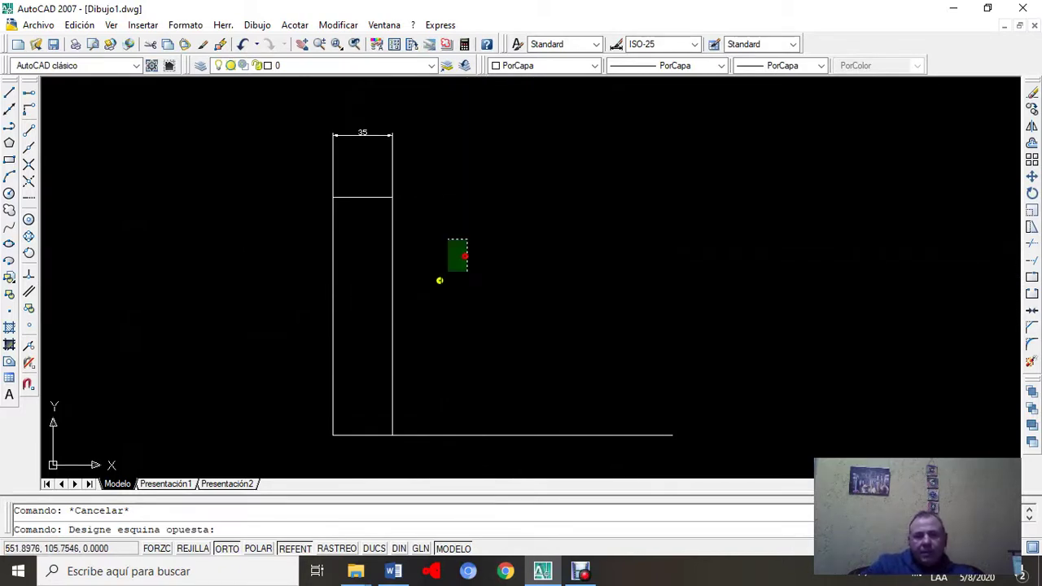
{"action": "left_click", "coordinate": [370, 337]}
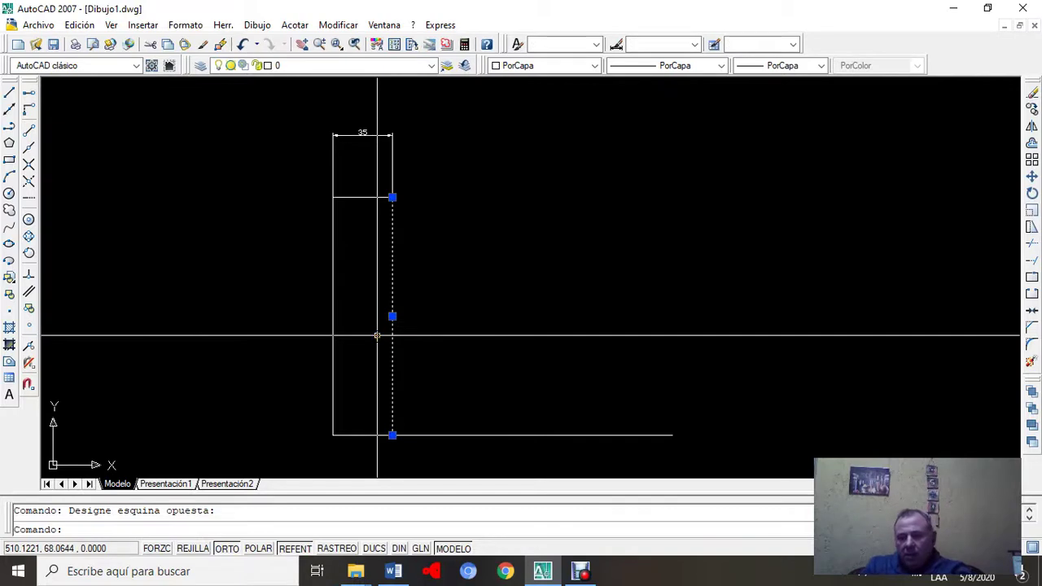
{"action": "key", "text": "Delete"}
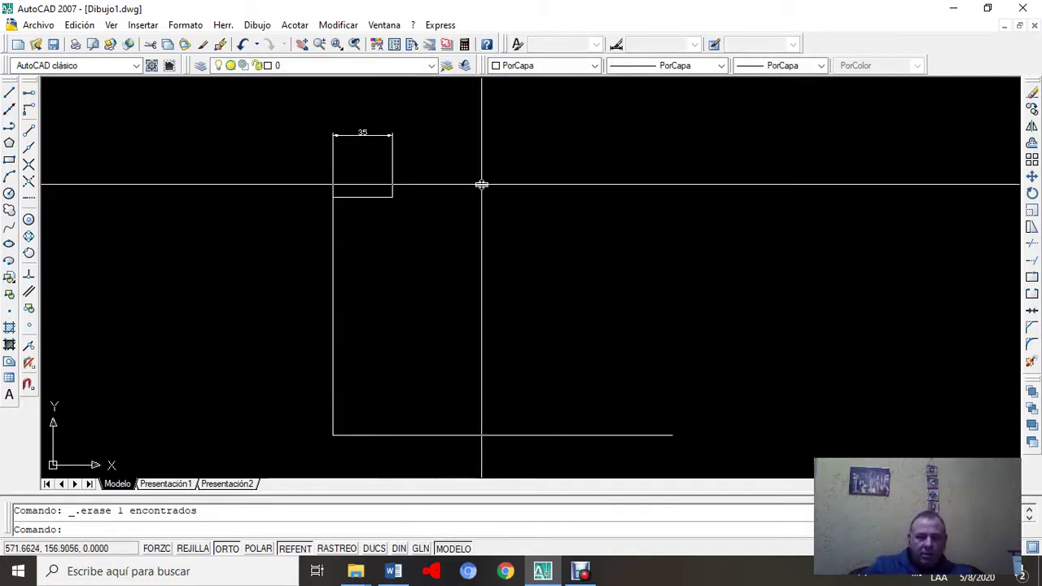
{"action": "left_click", "coordinate": [402, 105]}
{"action": "left_click", "coordinate": [332, 157]}
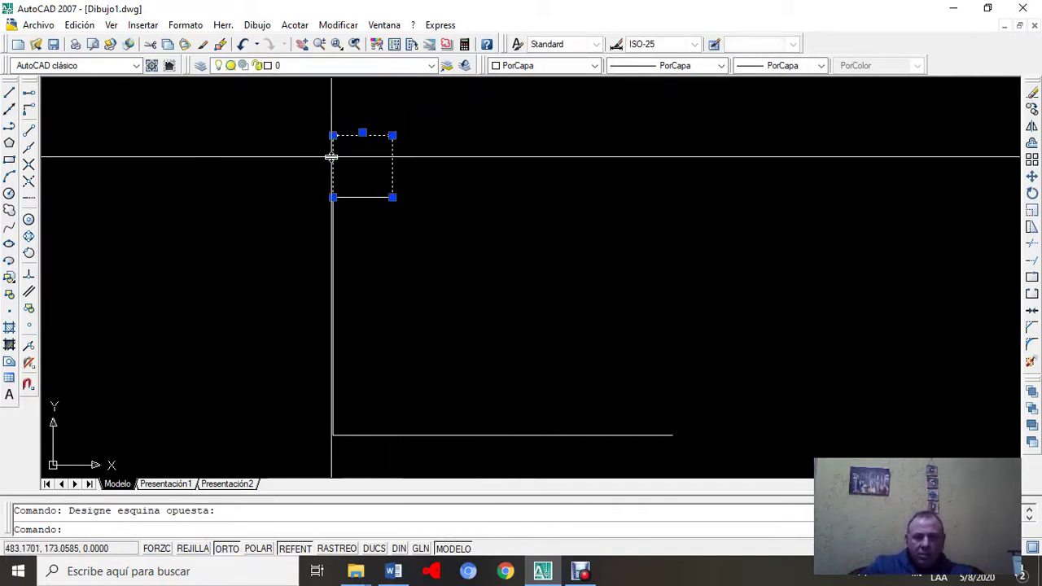
{"action": "key", "text": "Delete"}
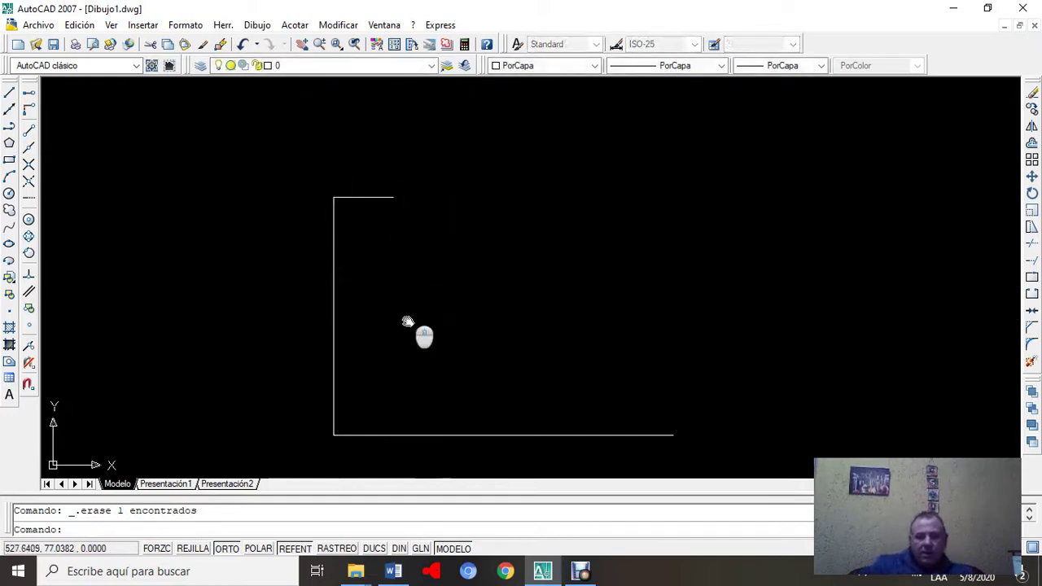
Step: Offset the left vertical line with the Through point option, passing it through the right endpoint of the short upper line
{"action": "middle_click_drag", "start_coordinate": [399, 295], "coordinate": [395, 290]}
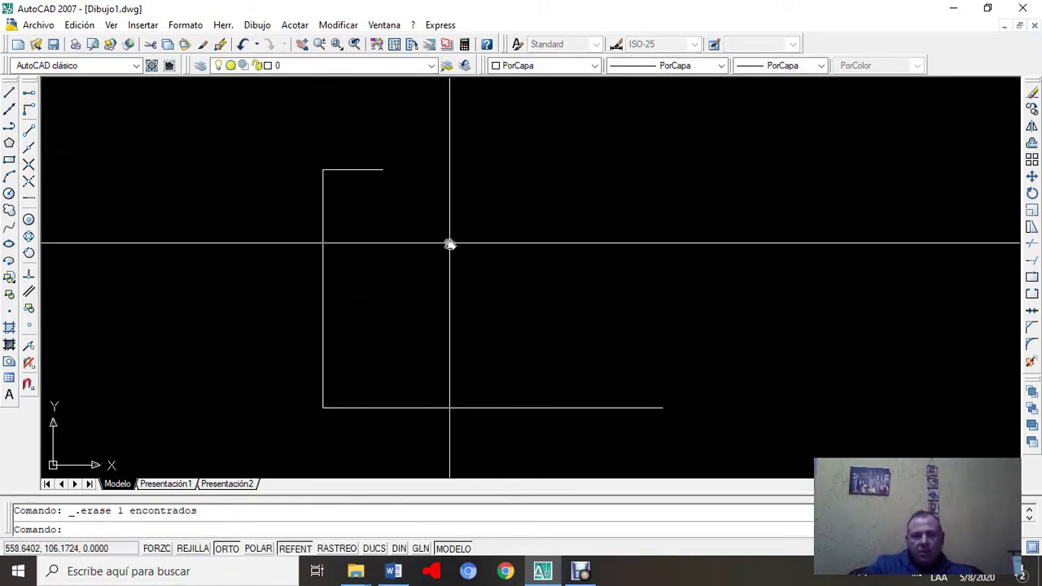
{"action": "left_click", "coordinate": [338, 25]}
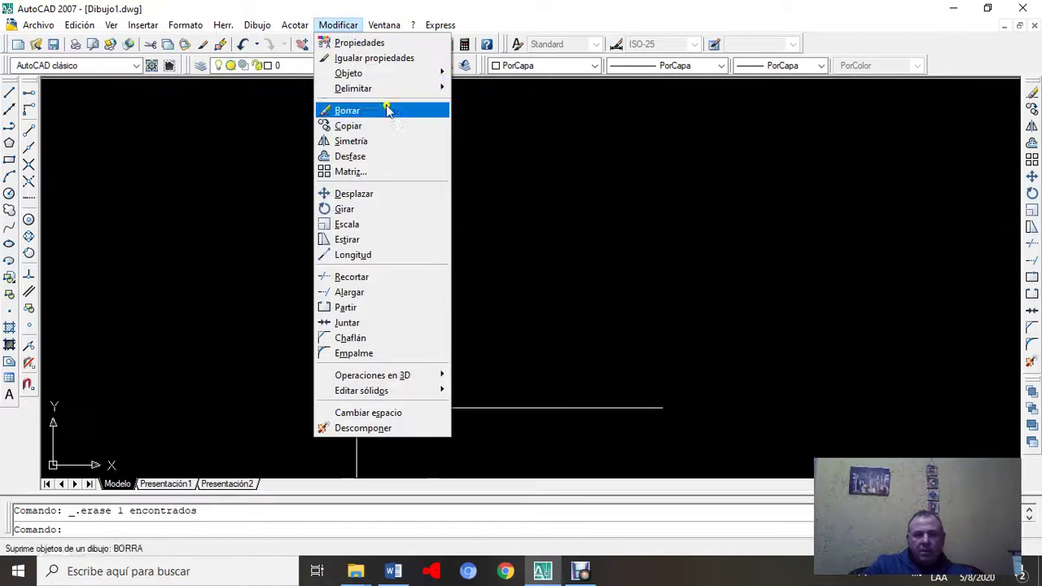
{"action": "left_click", "coordinate": [387, 157]}
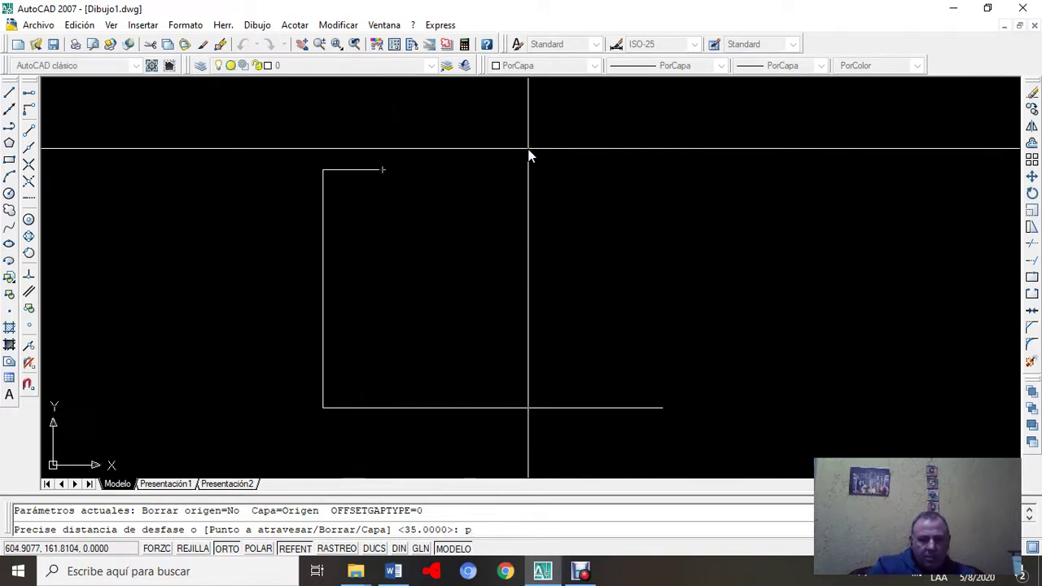
{"action": "key", "text": "Return"}
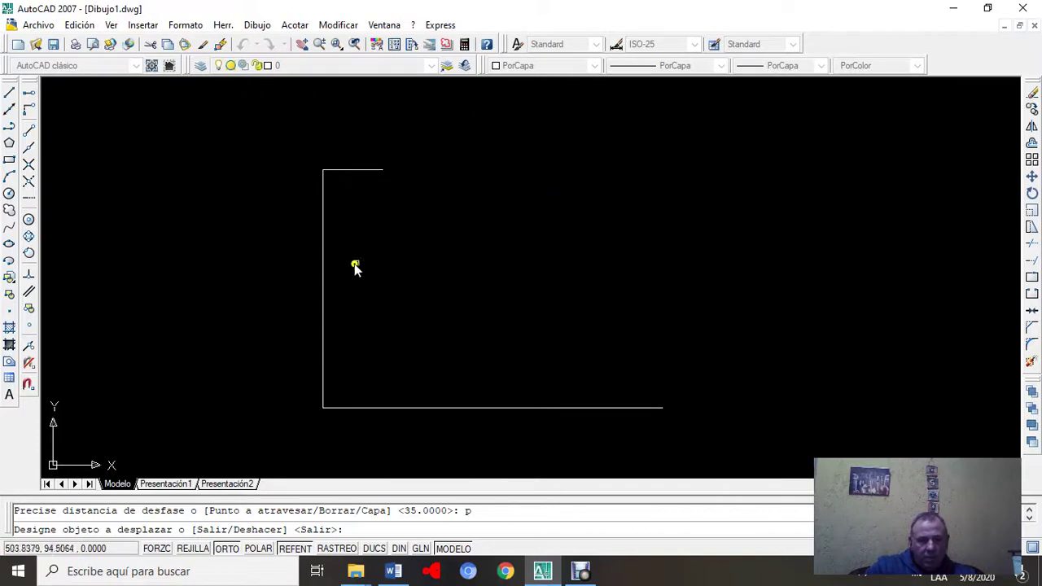
{"action": "left_click", "coordinate": [323, 258]}
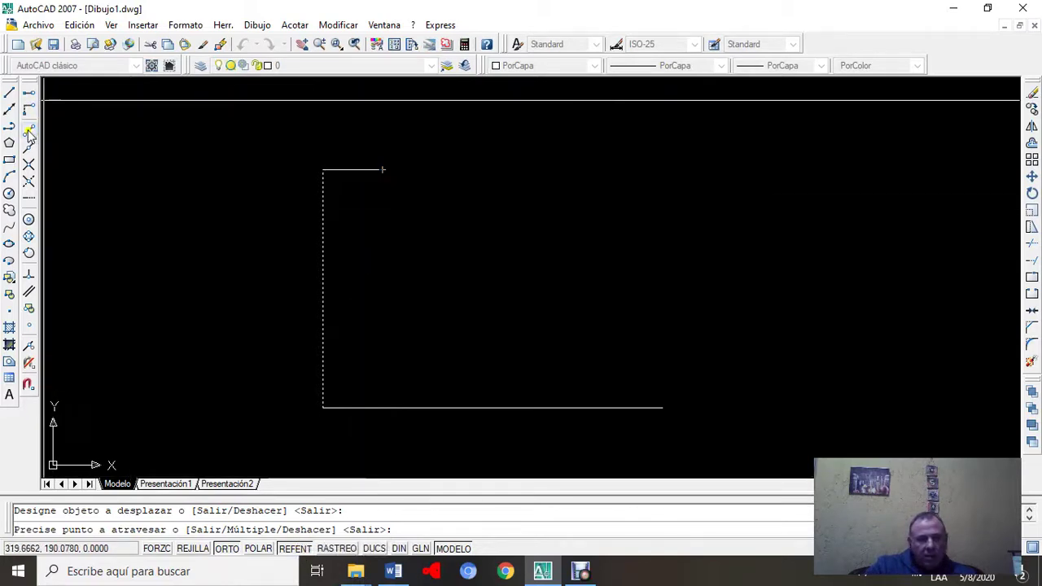
{"action": "left_click", "coordinate": [295, 549]}
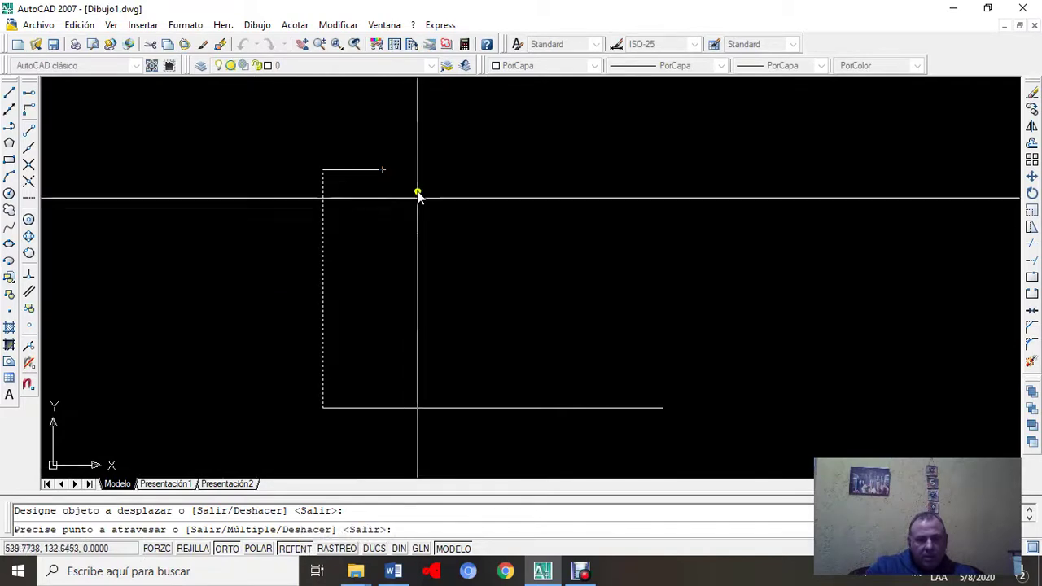
{"action": "left_click", "coordinate": [383, 170]}
{"action": "key", "text": "Escape"}
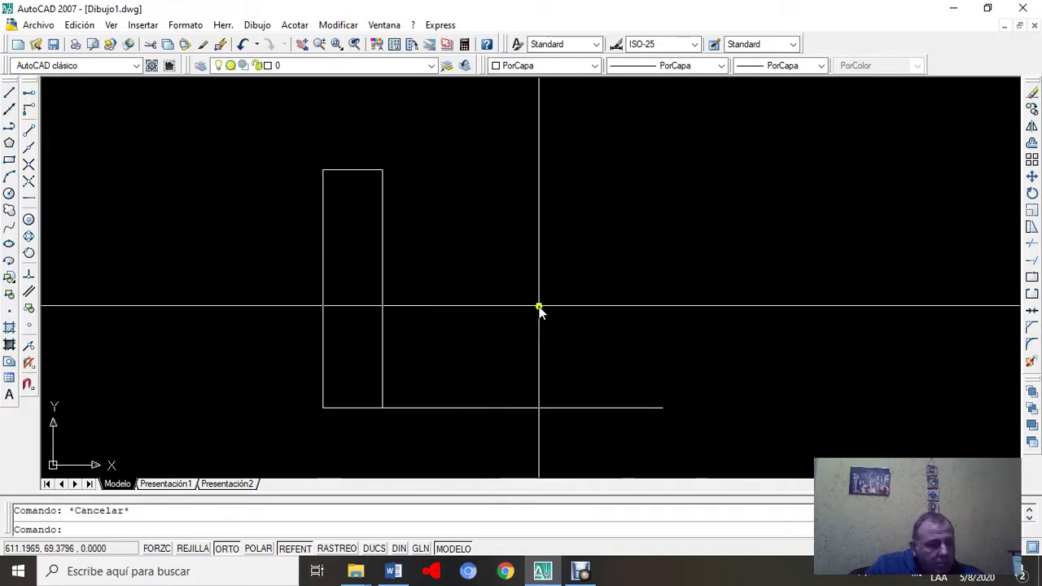
Step: Minimize the practice drawing, bring up BRIDA.dwg and examine the dimensions and chamfers of the flange's section view
{"action": "left_click", "coordinate": [1006, 26]}
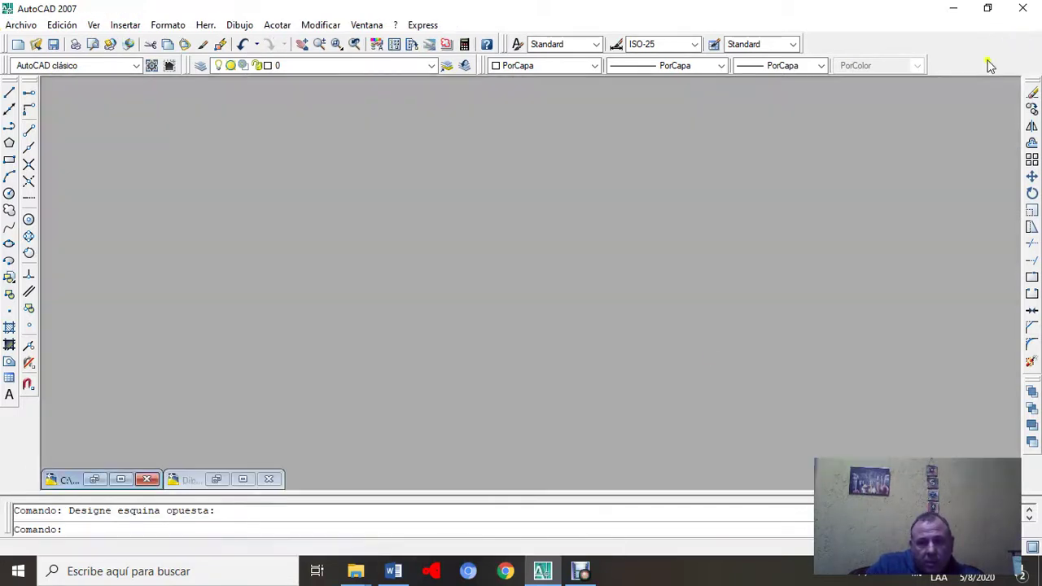
{"action": "left_click", "coordinate": [124, 481]}
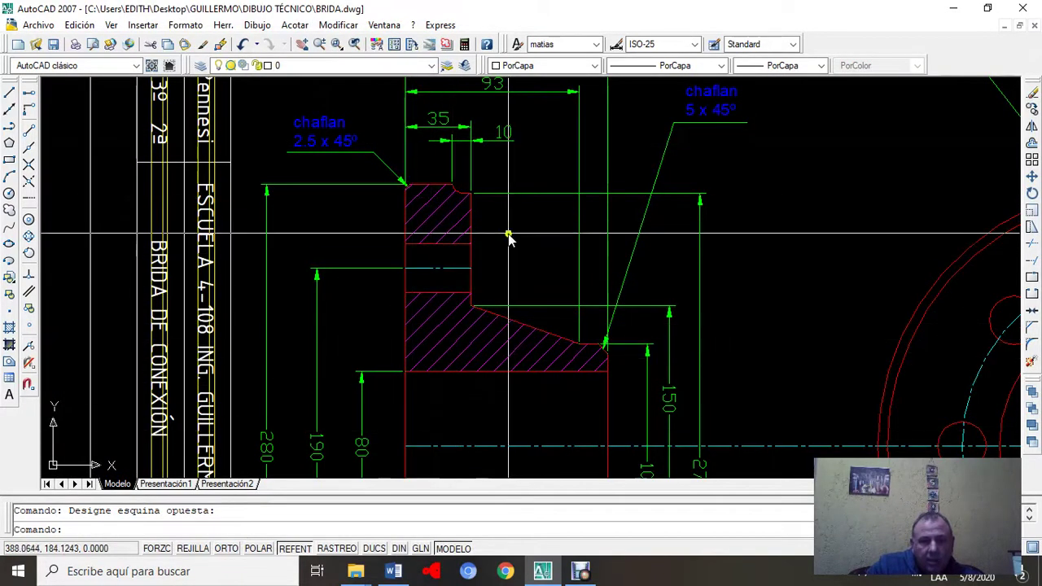
{"action": "mouse_move", "coordinate": [509, 241]}
{"action": "middle_mouse_down"}
{"action": "mouse_move", "coordinate": [523, 232]}
{"action": "mouse_move", "coordinate": [523, 198]}
{"action": "middle_mouse_up"}
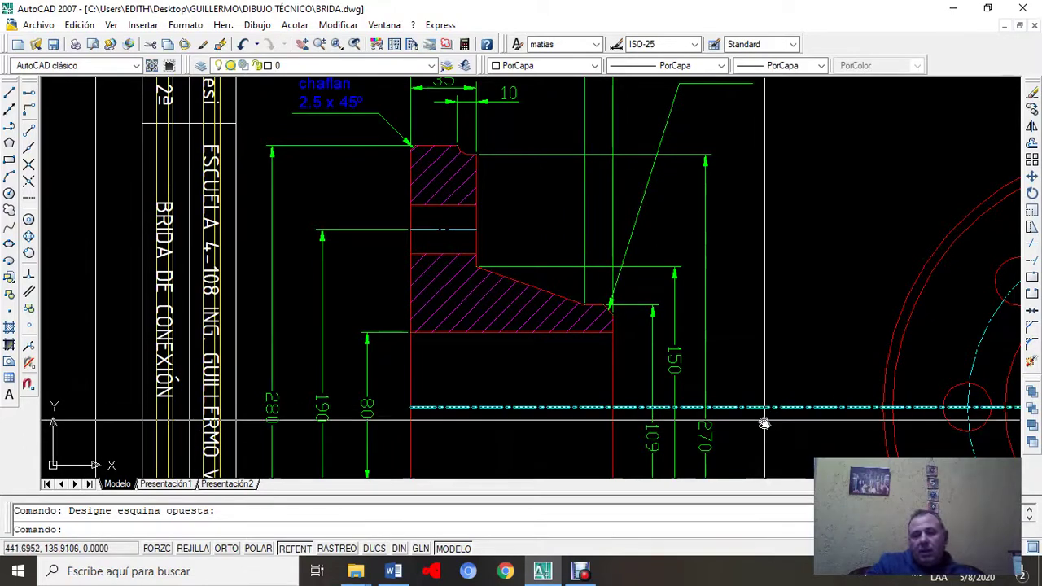
{"action": "scroll", "coordinate": [580, 410], "scroll_direction": "up", "scroll_amount": 2}
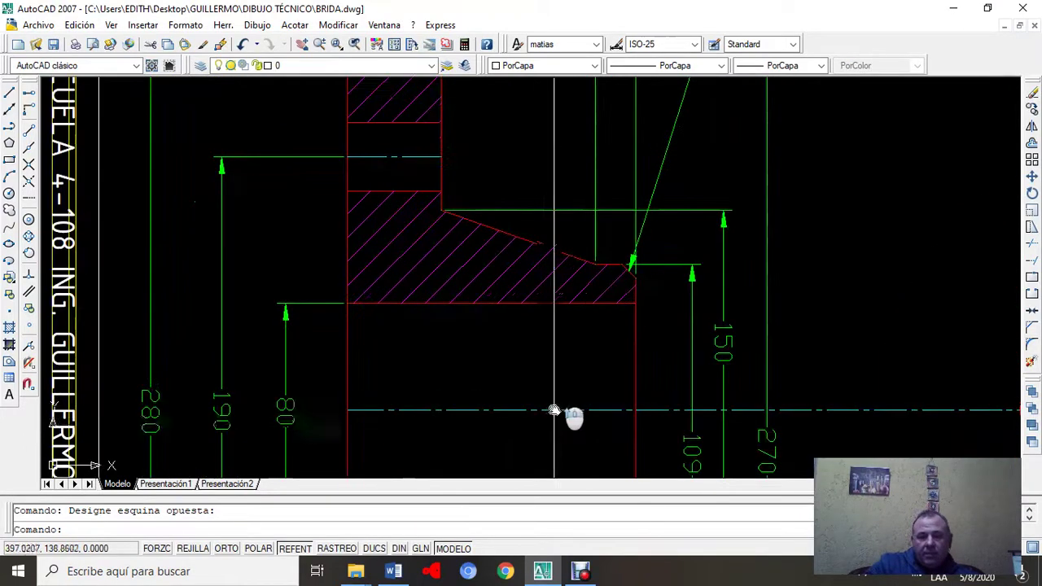
{"action": "scroll", "coordinate": [538, 418], "scroll_direction": "down", "scroll_amount": 2}
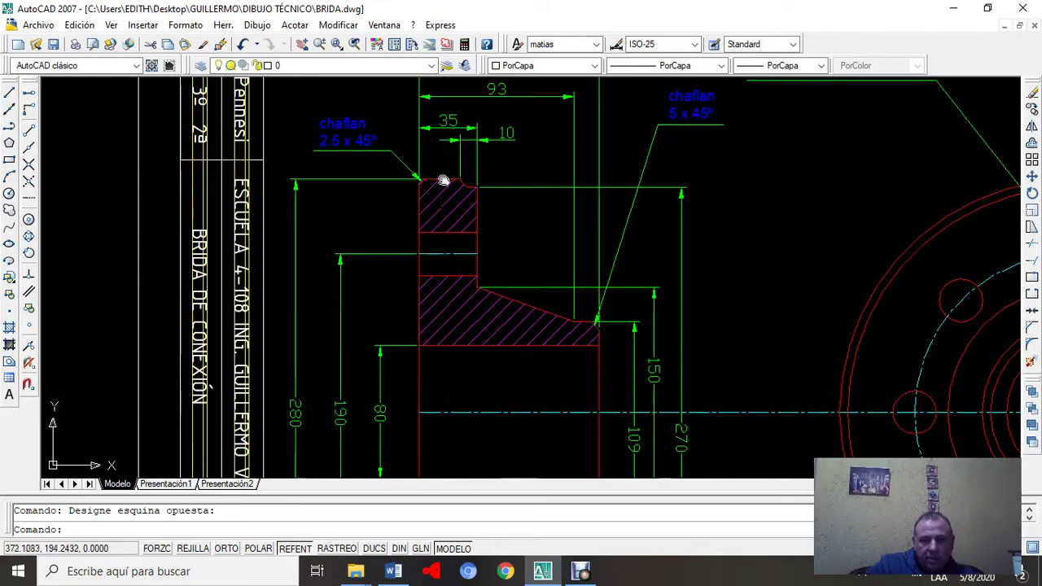
{"action": "scroll", "coordinate": [440, 180], "scroll_direction": "up", "scroll_amount": 3}
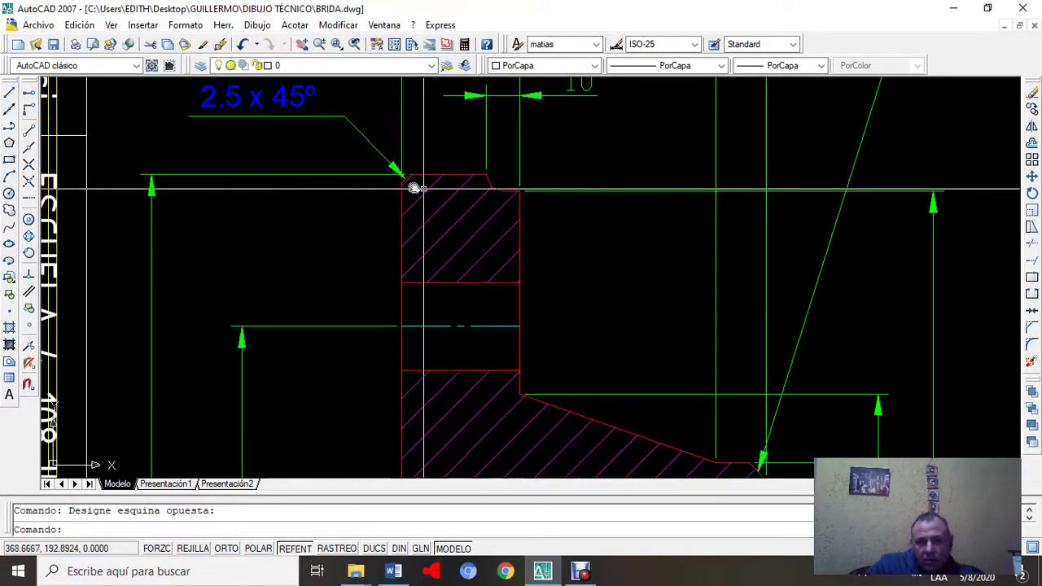
Step: Examine the 2.5 x 45º chamfer callout and the bevelled upper-left corner of the flange section
{"action": "scroll", "coordinate": [414, 187], "scroll_direction": "up", "scroll_amount": 5}
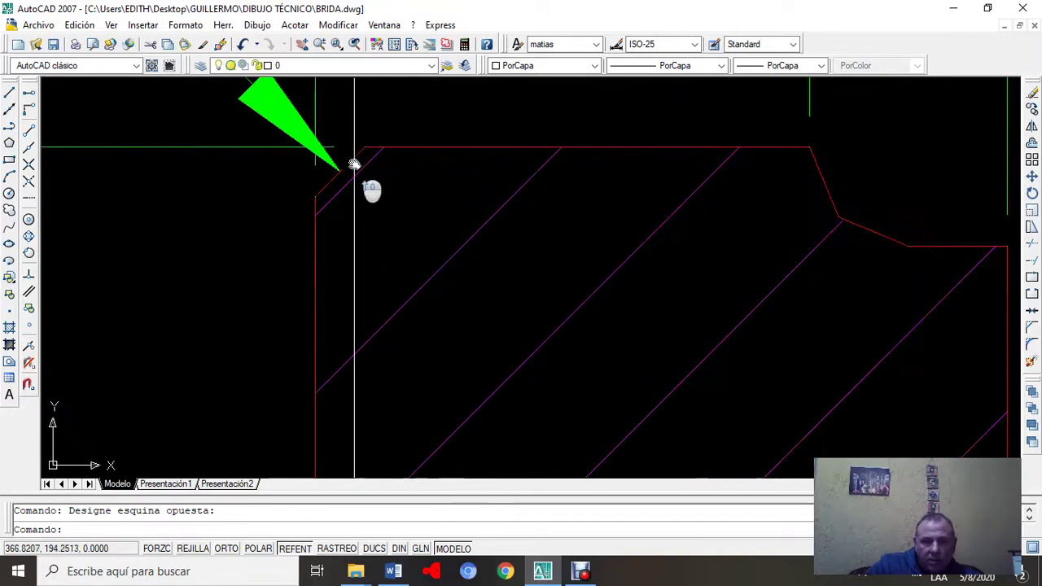
{"action": "scroll", "coordinate": [354, 163], "scroll_direction": "down", "scroll_amount": 3}
{"action": "mouse_move", "coordinate": [391, 149]}
{"action": "middle_mouse_down"}
{"action": "mouse_move", "coordinate": [442, 157]}
{"action": "mouse_move", "coordinate": [600, 372]}
{"action": "mouse_move", "coordinate": [661, 368]}
{"action": "middle_mouse_up"}
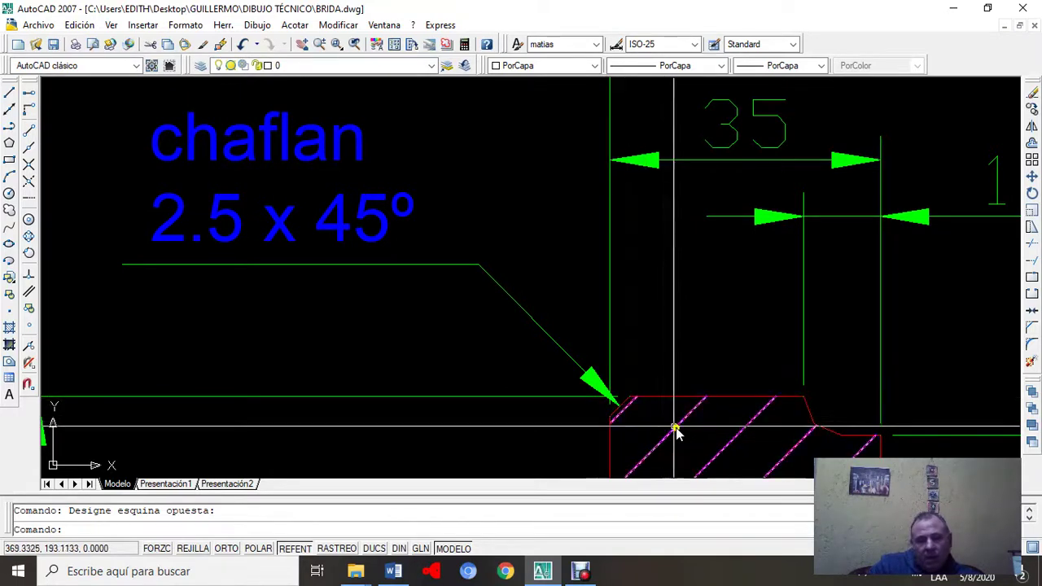
{"action": "scroll", "coordinate": [679, 444], "scroll_direction": "up", "scroll_amount": 4}
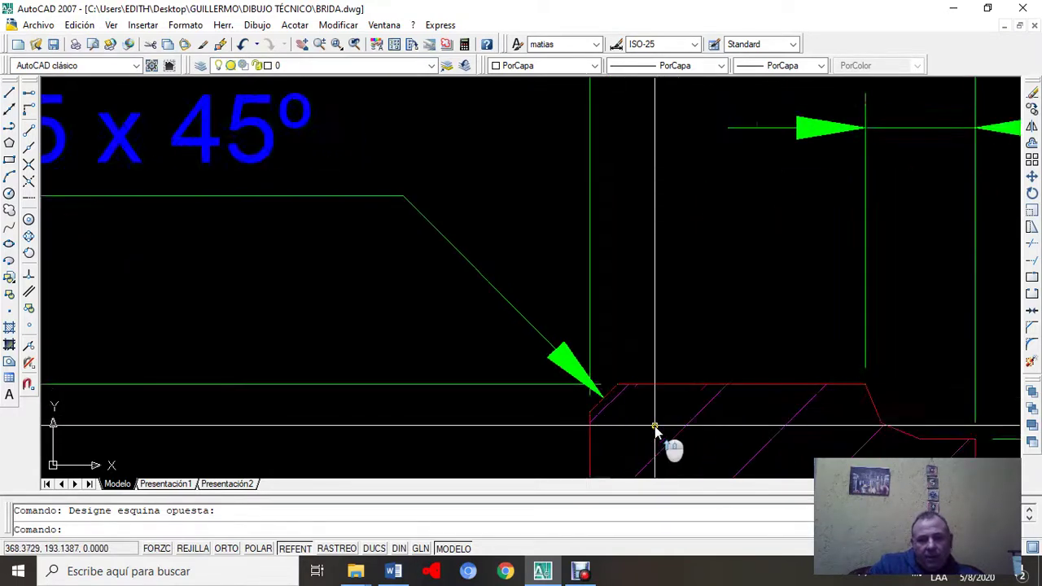
{"action": "scroll", "coordinate": [631, 407], "scroll_direction": "down", "scroll_amount": 3}
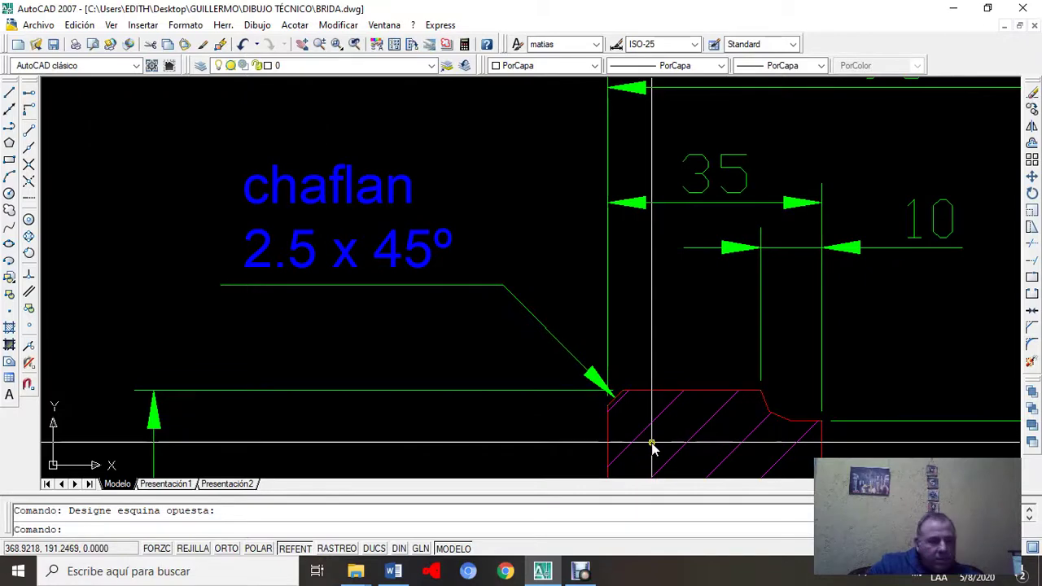
{"action": "scroll", "coordinate": [651, 443], "scroll_direction": "up", "scroll_amount": 4}
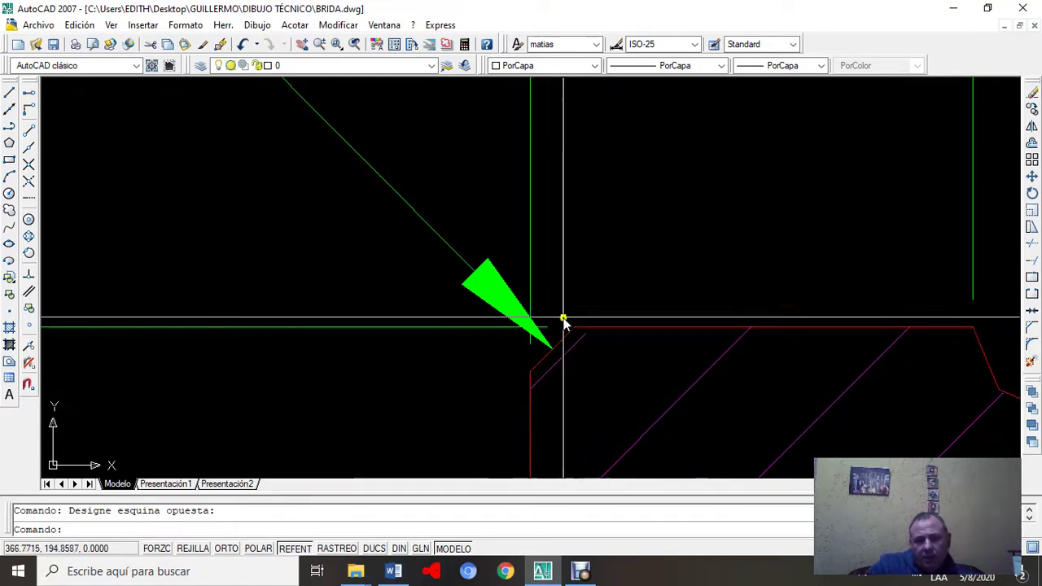
{"action": "scroll", "coordinate": [563, 321], "scroll_direction": "down", "scroll_amount": 3}
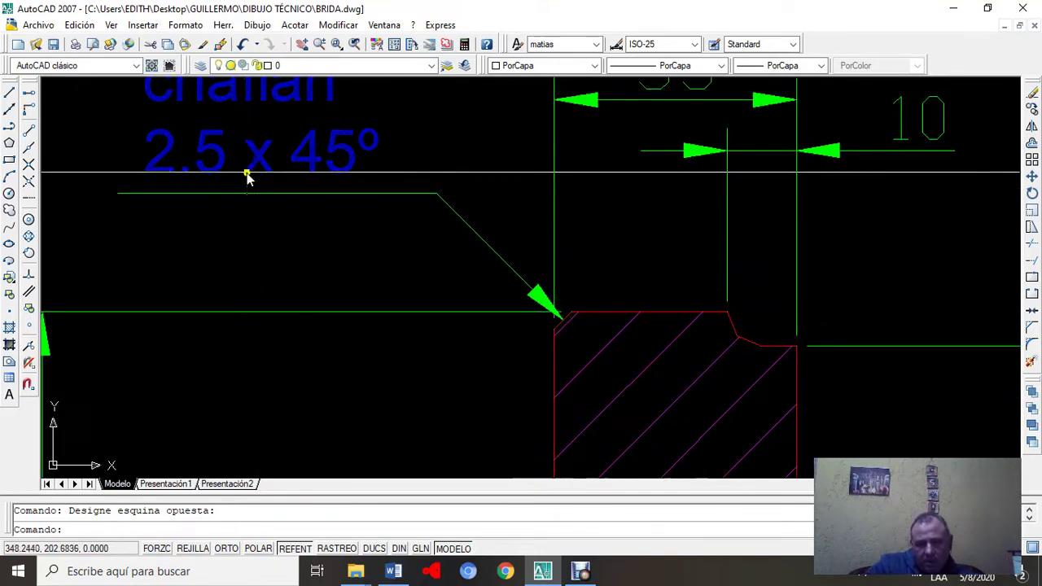
{"action": "scroll", "coordinate": [577, 318], "scroll_direction": "up", "scroll_amount": 5}
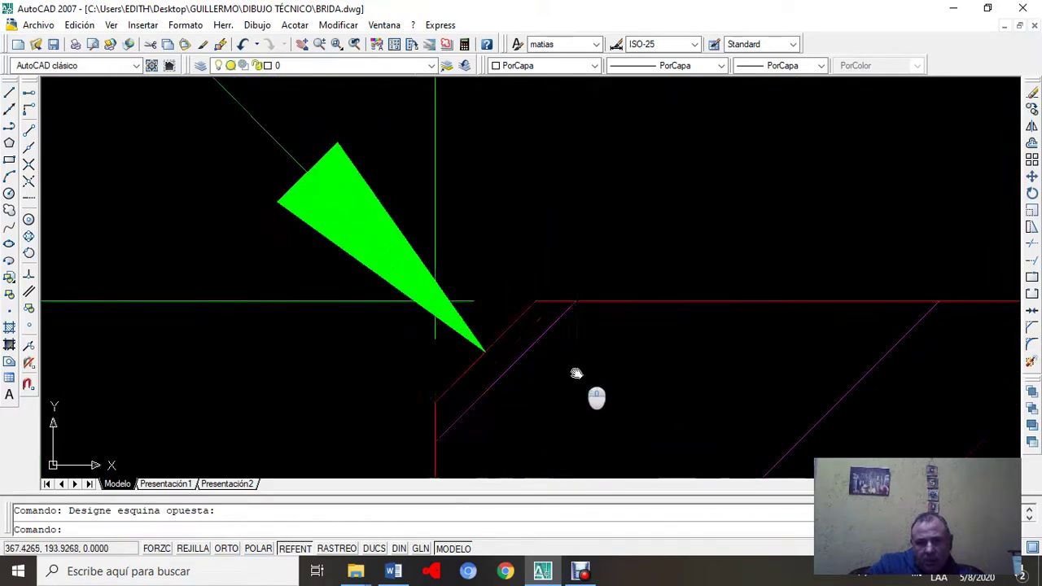
{"action": "middle_click_drag", "start_coordinate": [577, 374], "coordinate": [504, 283]}
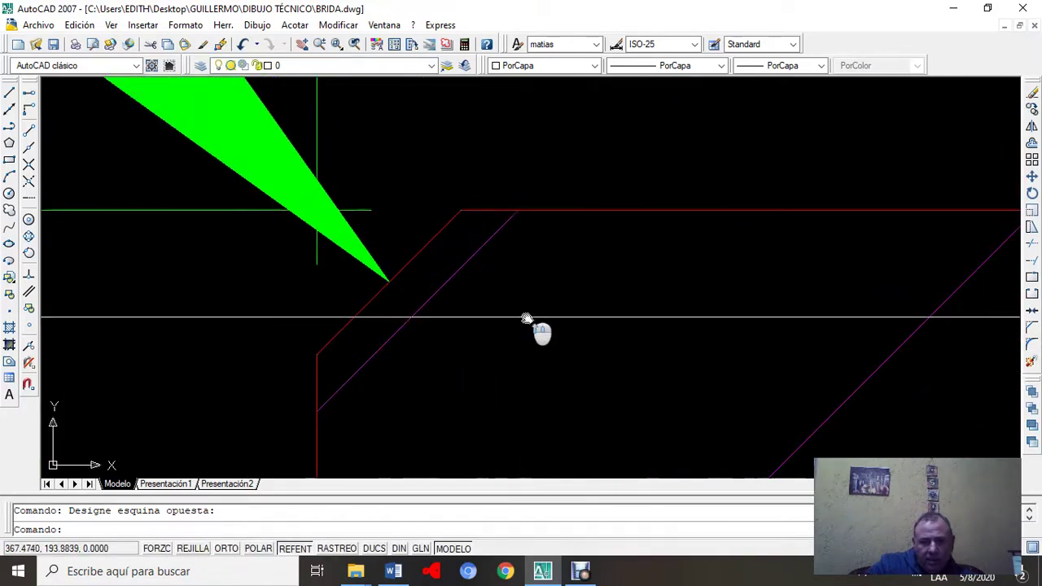
Step: Measure the upper-left chamfer's horizontal and vertical legs with a linear dimension preview between its endpoints, then cancel the dimension
{"action": "left_click", "coordinate": [300, 29]}
{"action": "left_click", "coordinate": [318, 65]}
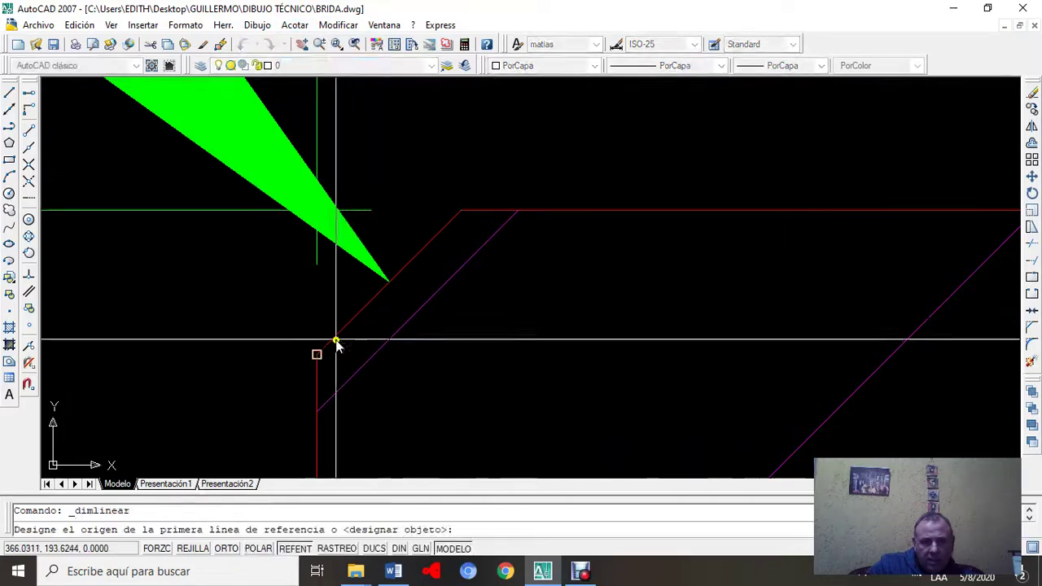
{"action": "left_click", "coordinate": [326, 345]}
{"action": "left_click", "coordinate": [460, 213]}
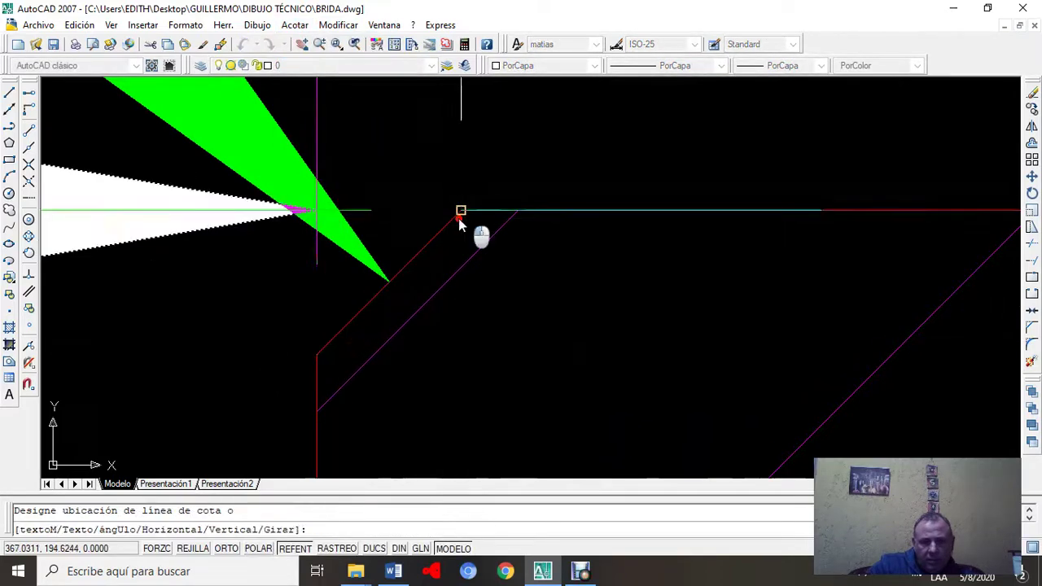
{"action": "scroll", "coordinate": [461, 236], "scroll_direction": "up", "scroll_amount": 3}
{"action": "scroll", "coordinate": [518, 285], "scroll_direction": "down", "scroll_amount": 4}
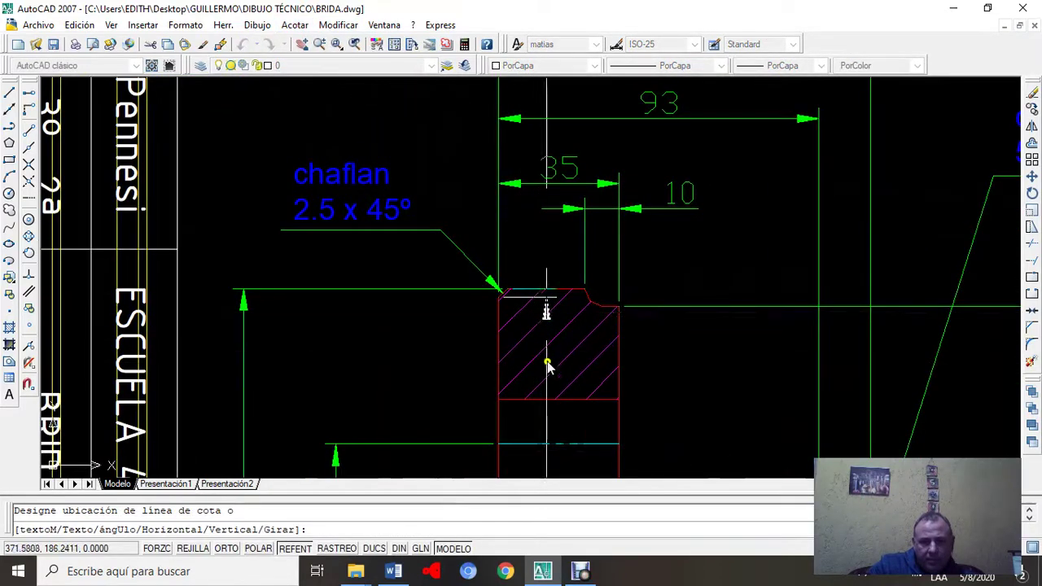
{"action": "scroll", "coordinate": [489, 326], "scroll_direction": "up", "scroll_amount": 3}
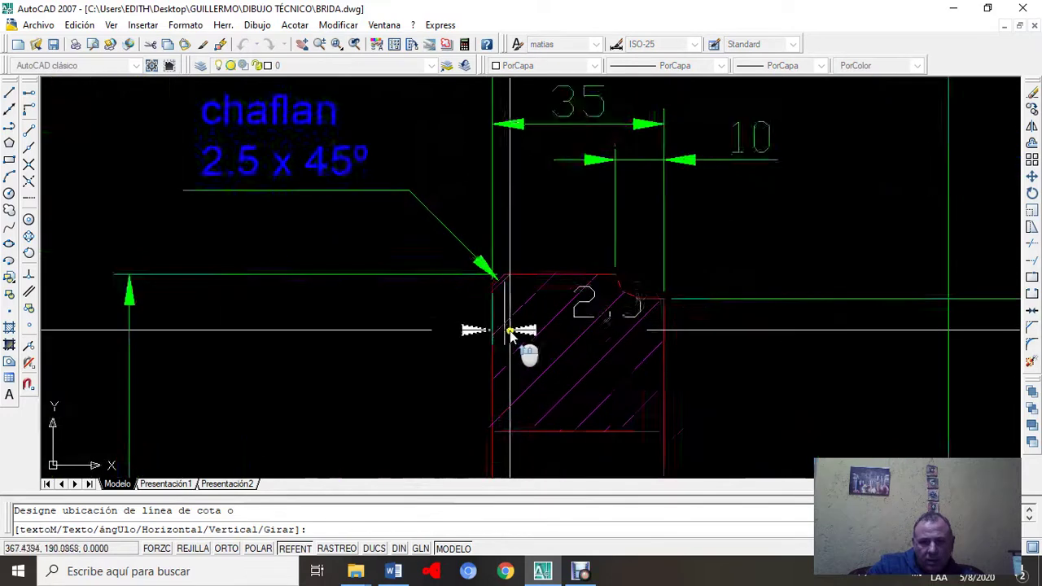
{"action": "scroll", "coordinate": [512, 338], "scroll_direction": "up", "scroll_amount": 2}
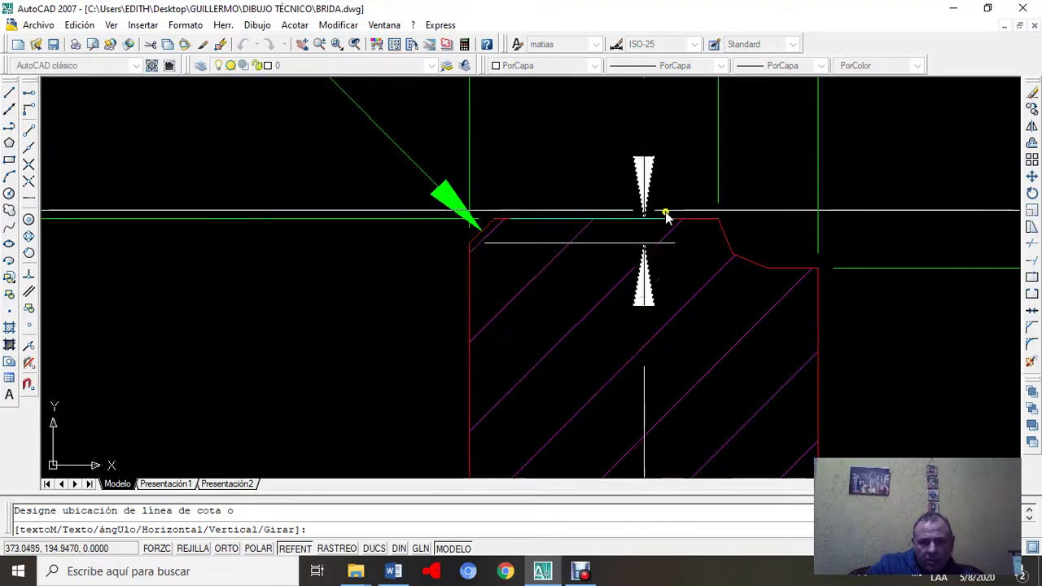
{"action": "scroll", "coordinate": [692, 216], "scroll_direction": "down", "scroll_amount": 4}
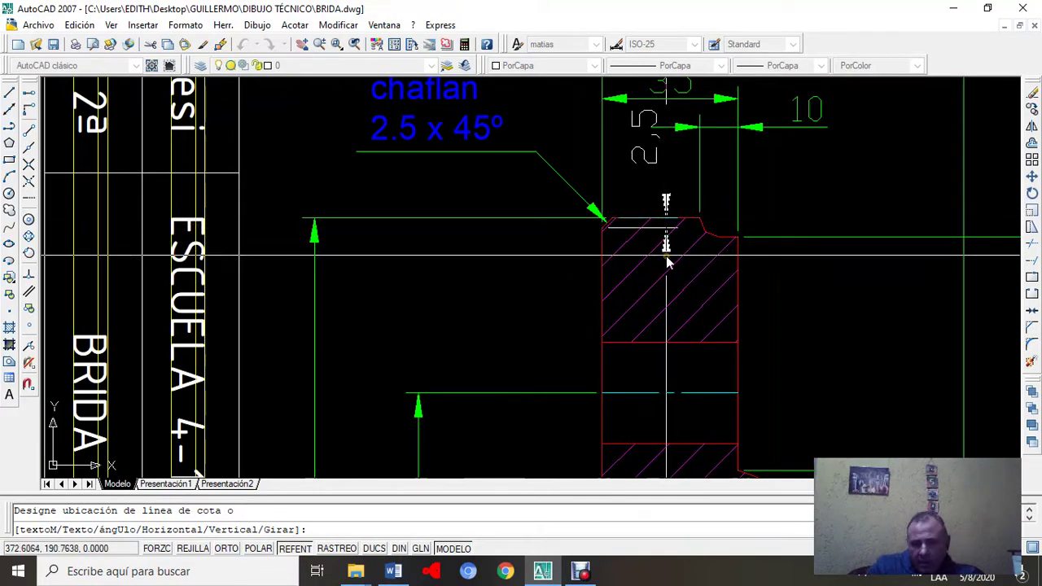
{"action": "scroll", "coordinate": [646, 252], "scroll_direction": "up", "scroll_amount": 5}
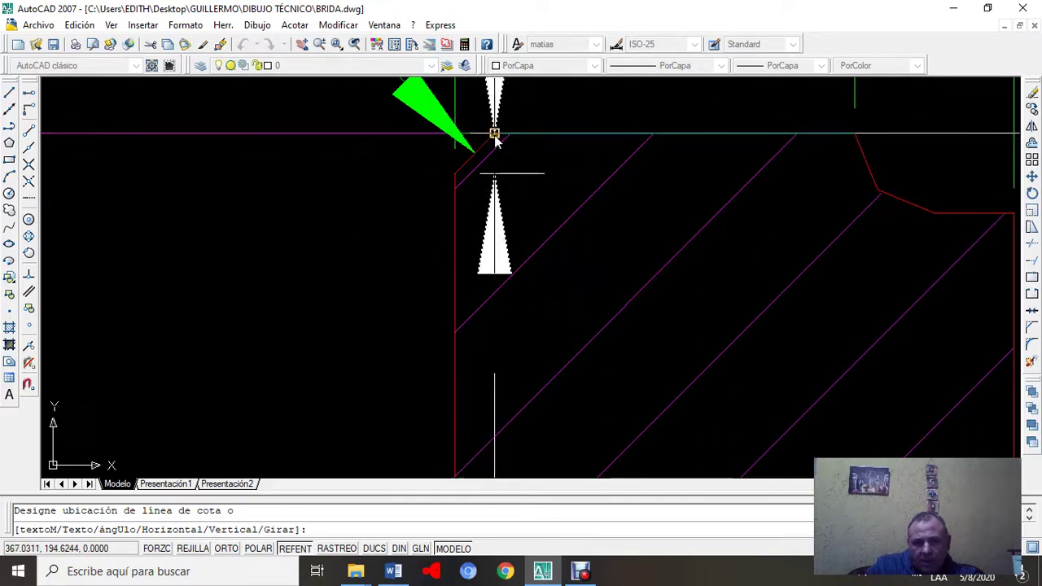
{"action": "key", "text": "Escape"}
{"action": "key", "text": "Escape"}
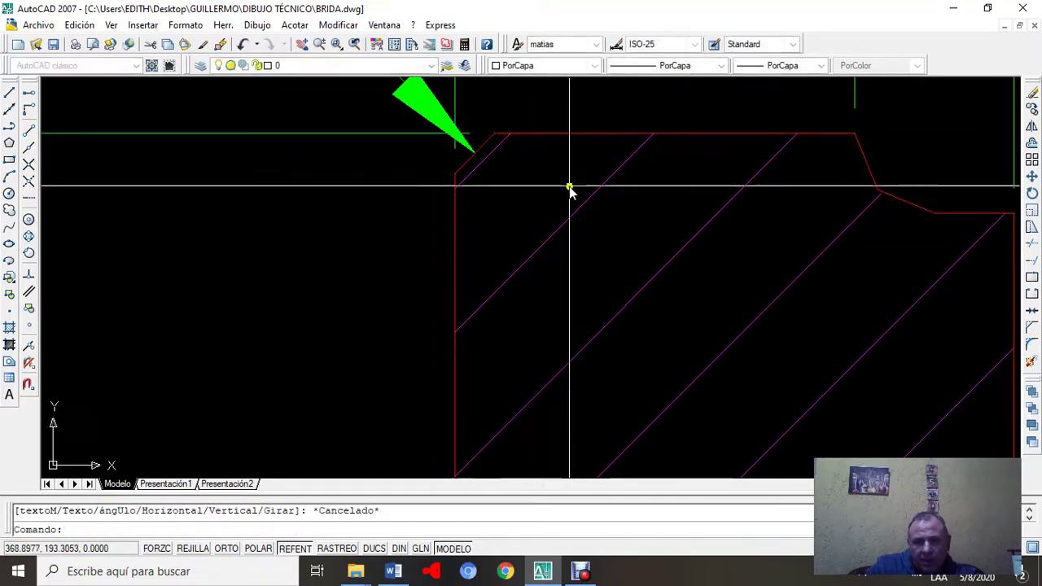
Step: Draw a short horizontal auxiliary line with Ortho on, from the chamfer's lower endpoint into the hatched section
{"action": "scroll", "coordinate": [570, 188], "scroll_direction": "down", "scroll_amount": 2}
{"action": "middle_click_drag", "start_coordinate": [573, 139], "coordinate": [570, 266]}
{"action": "scroll", "coordinate": [576, 248], "scroll_direction": "down", "scroll_amount": 1}
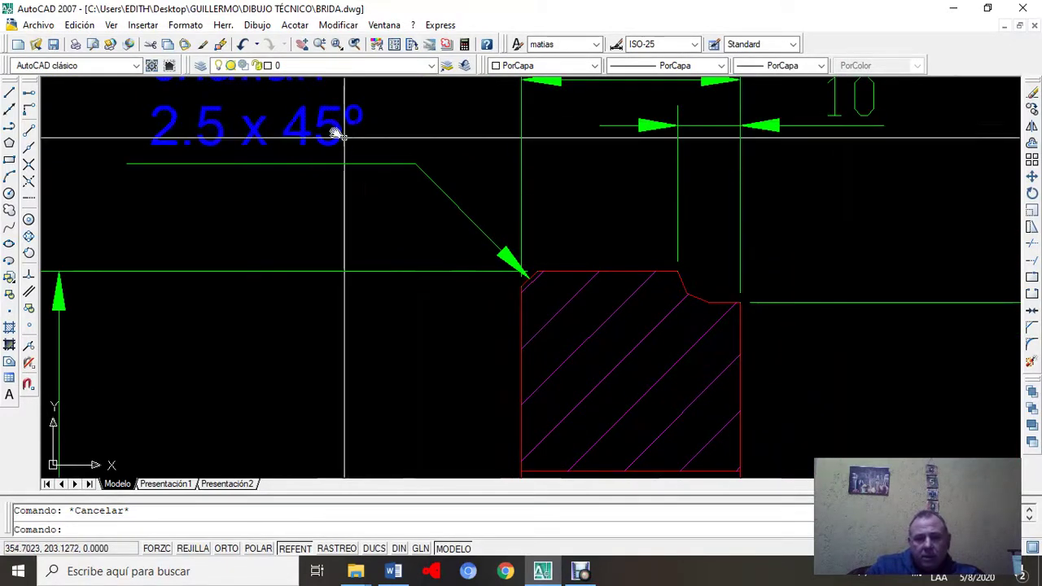
{"action": "scroll", "coordinate": [537, 285], "scroll_direction": "up", "scroll_amount": 4}
{"action": "middle_click_drag", "start_coordinate": [572, 271], "coordinate": [516, 211]}
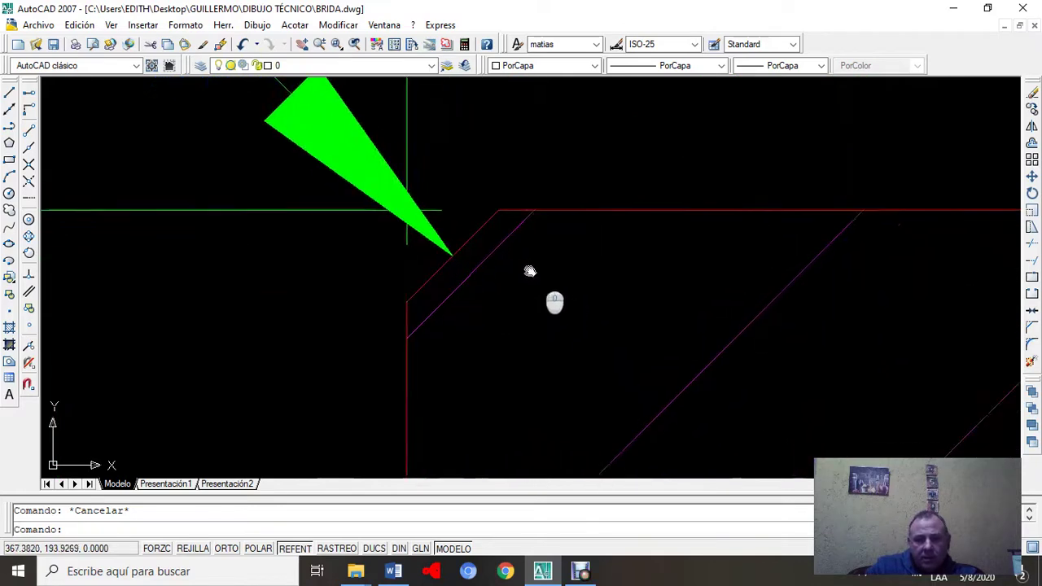
{"action": "left_click", "coordinate": [10, 91]}
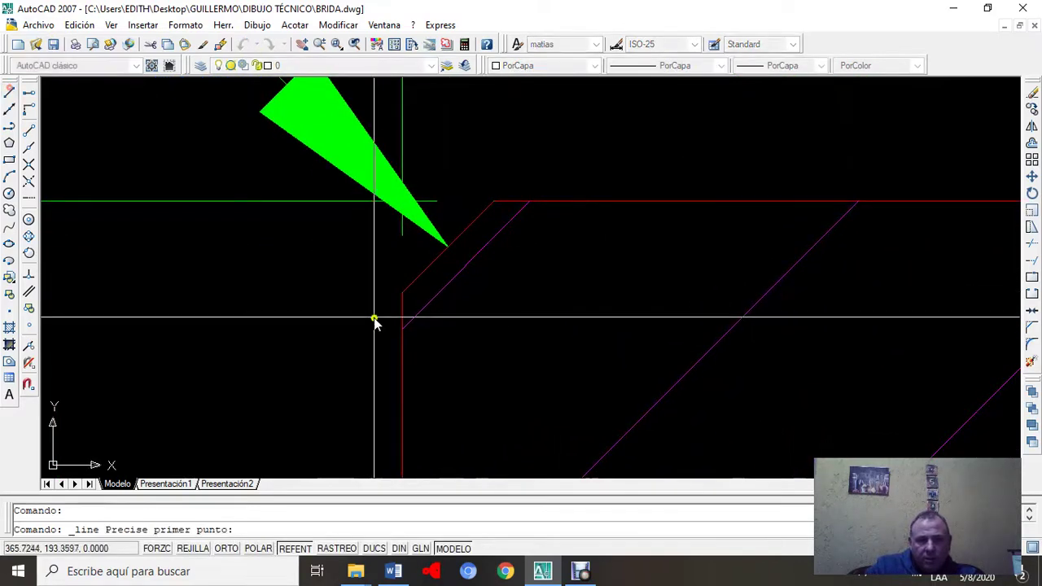
{"action": "left_click", "coordinate": [401, 292]}
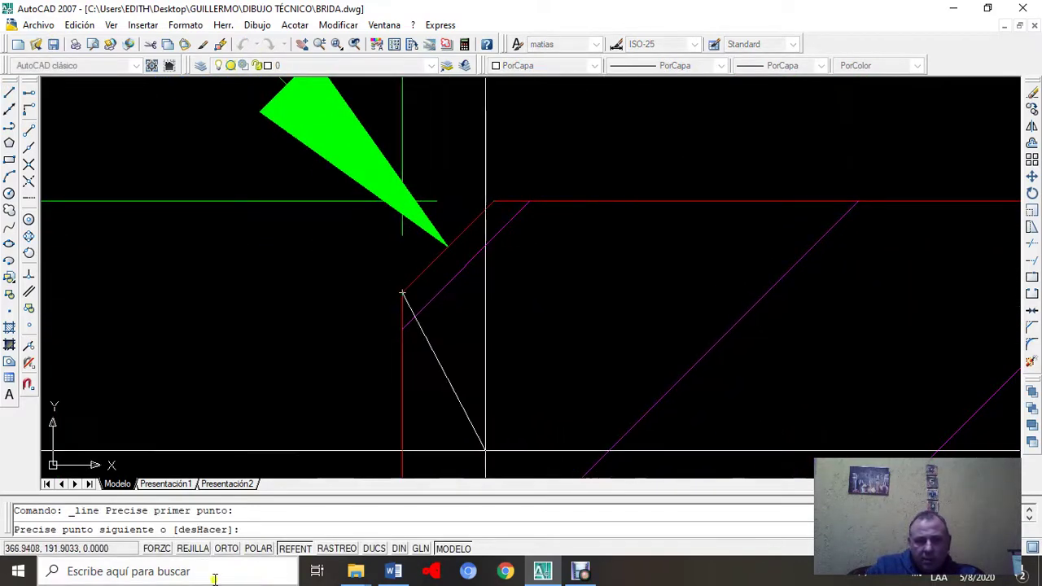
{"action": "left_click", "coordinate": [227, 549]}
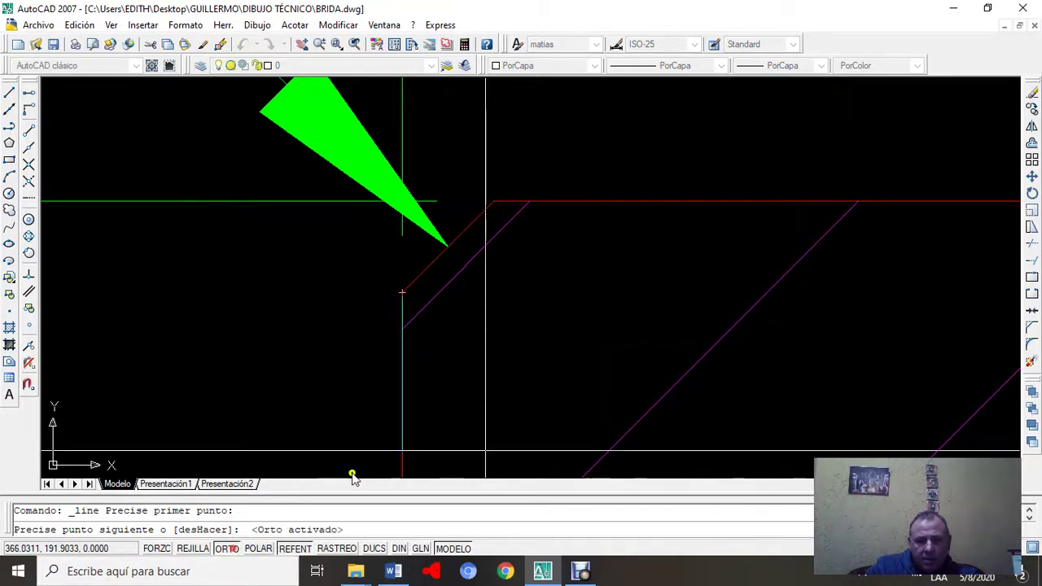
{"action": "left_click", "coordinate": [621, 270]}
{"action": "key", "text": "Escape"}
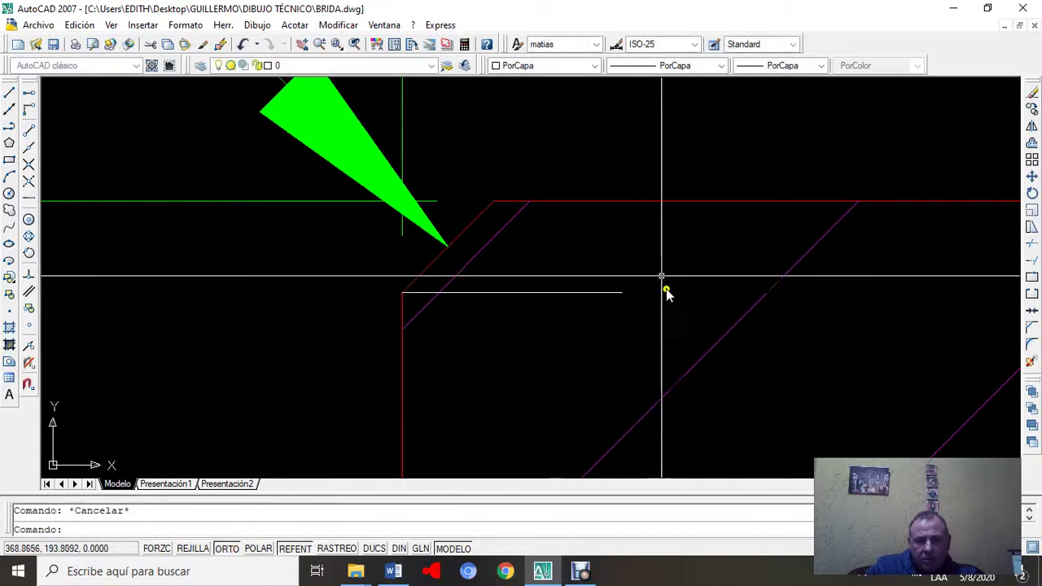
Step: Measure the angle between the chamfer edge and the horizontal auxiliary line with an angular dimension preview, then cancel it
{"action": "left_click", "coordinate": [294, 26]}
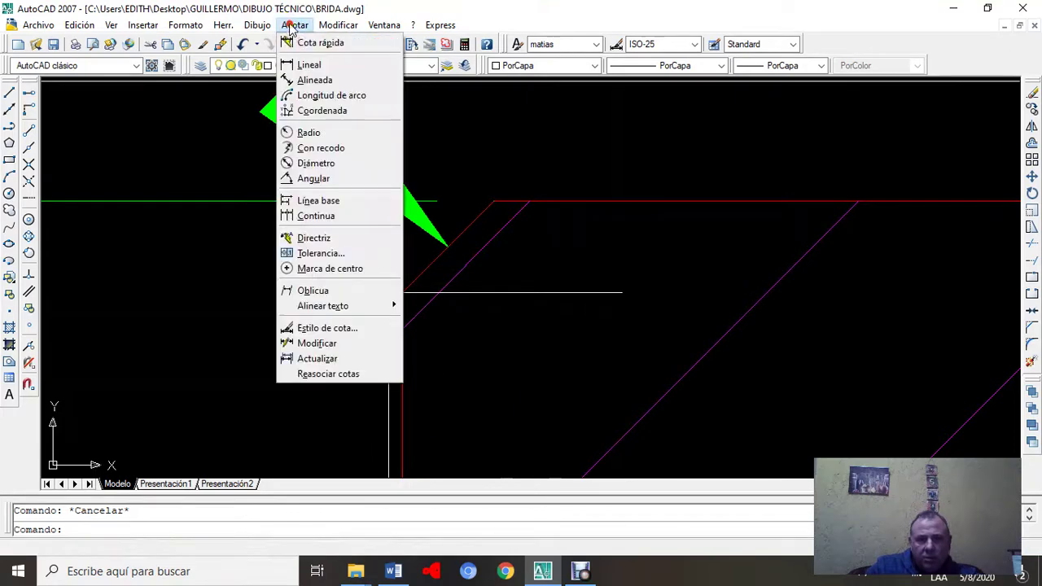
{"action": "left_click", "coordinate": [320, 178]}
{"action": "left_click", "coordinate": [437, 258]}
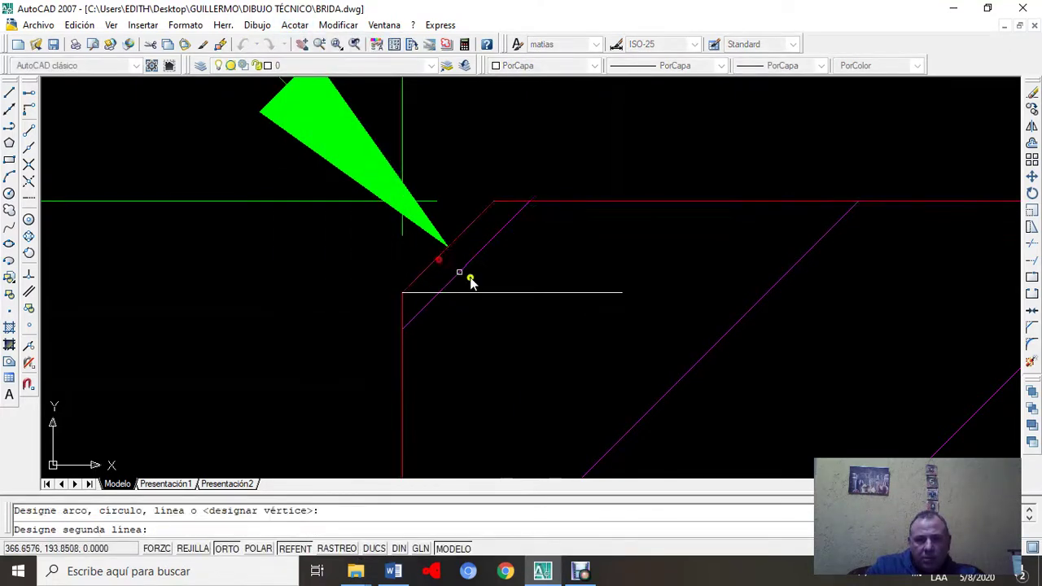
{"action": "left_click", "coordinate": [503, 293]}
{"action": "scroll", "coordinate": [505, 293], "scroll_direction": "up", "scroll_amount": 4}
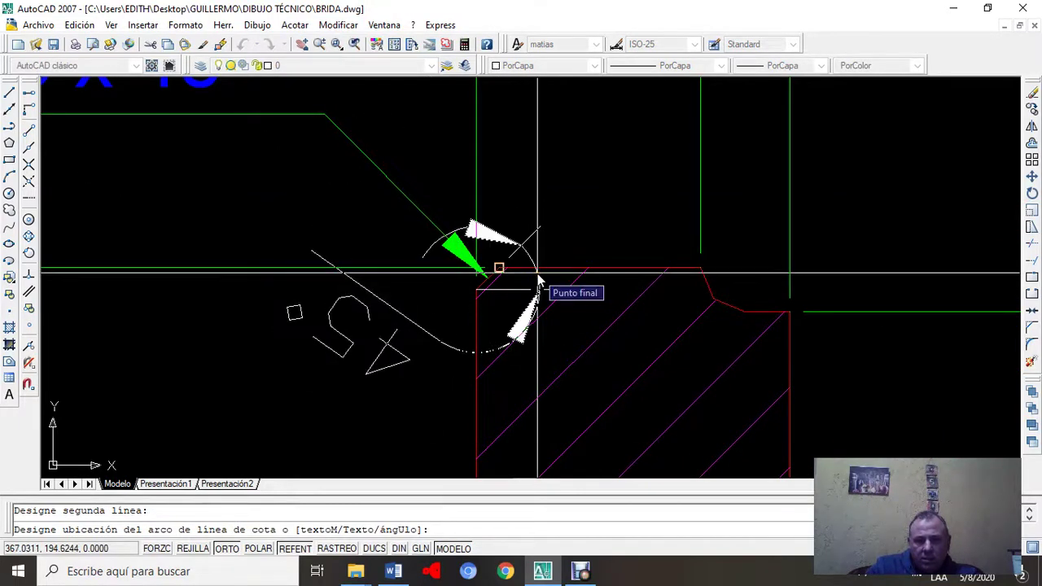
{"action": "scroll", "coordinate": [537, 284], "scroll_direction": "down", "scroll_amount": 3}
{"action": "key", "text": "Escape"}
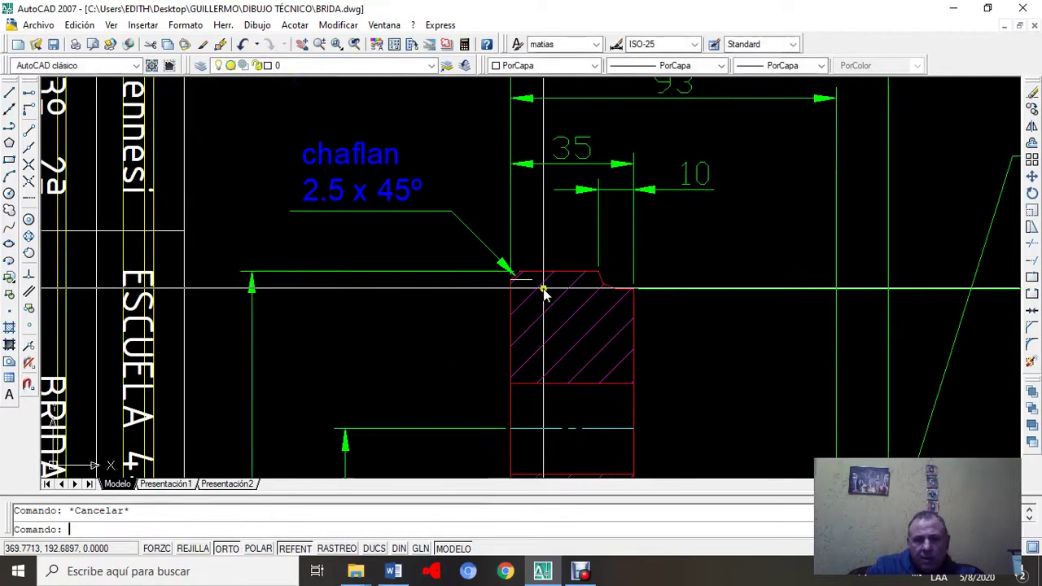
Step: Erase the horizontal auxiliary line at the upper-left chamfer
{"action": "scroll", "coordinate": [537, 291], "scroll_direction": "up", "scroll_amount": 3}
{"action": "left_click", "coordinate": [527, 263]}
{"action": "left_click", "coordinate": [514, 286]}
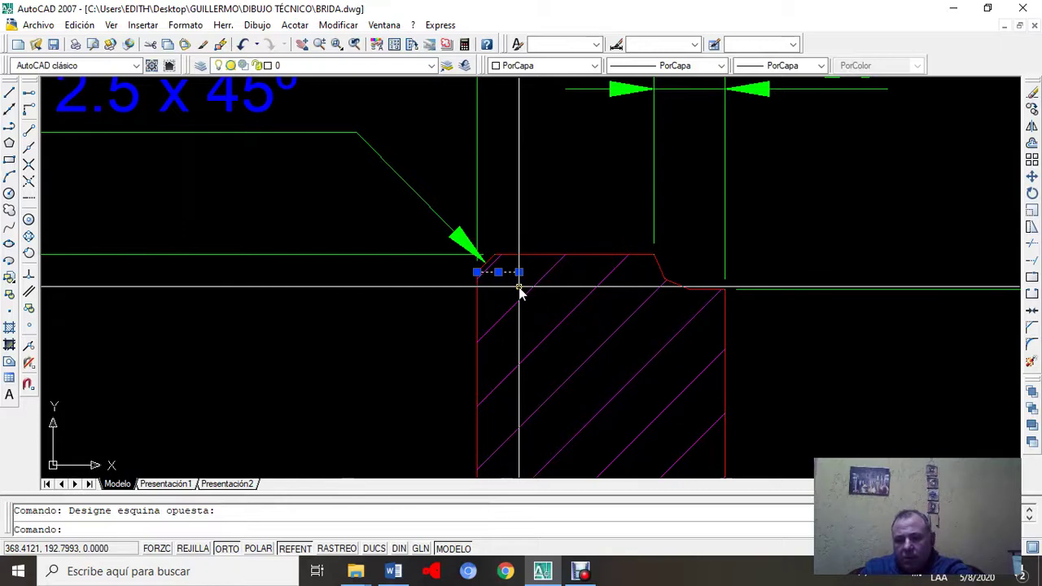
{"action": "key", "text": "Delete"}
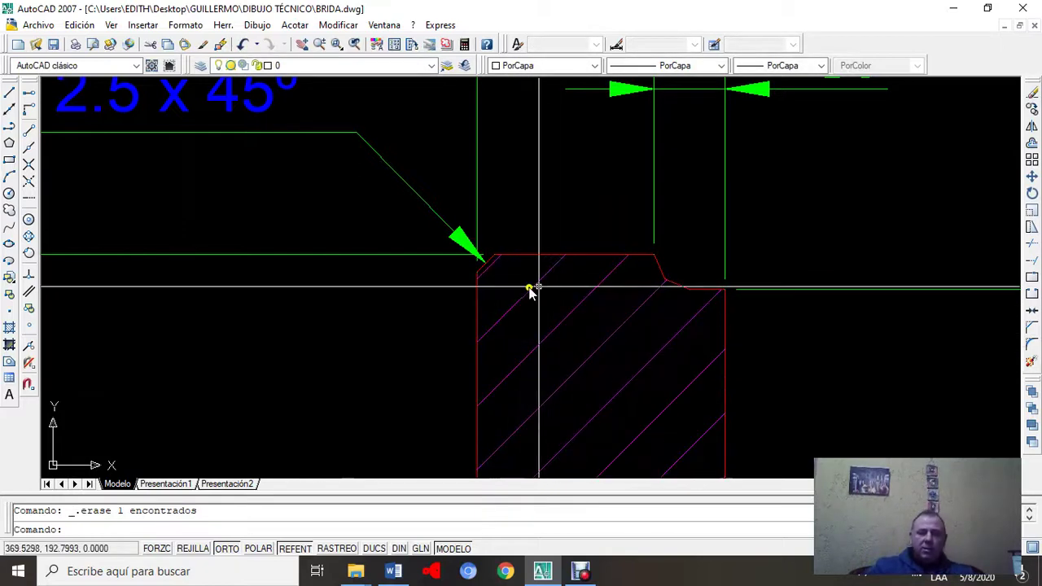
Step: Minimize BRIDA.dwg and bring the practice drawing Dibujo1.dwg back to full size
{"action": "scroll", "coordinate": [517, 286], "scroll_direction": "up", "scroll_amount": 3}
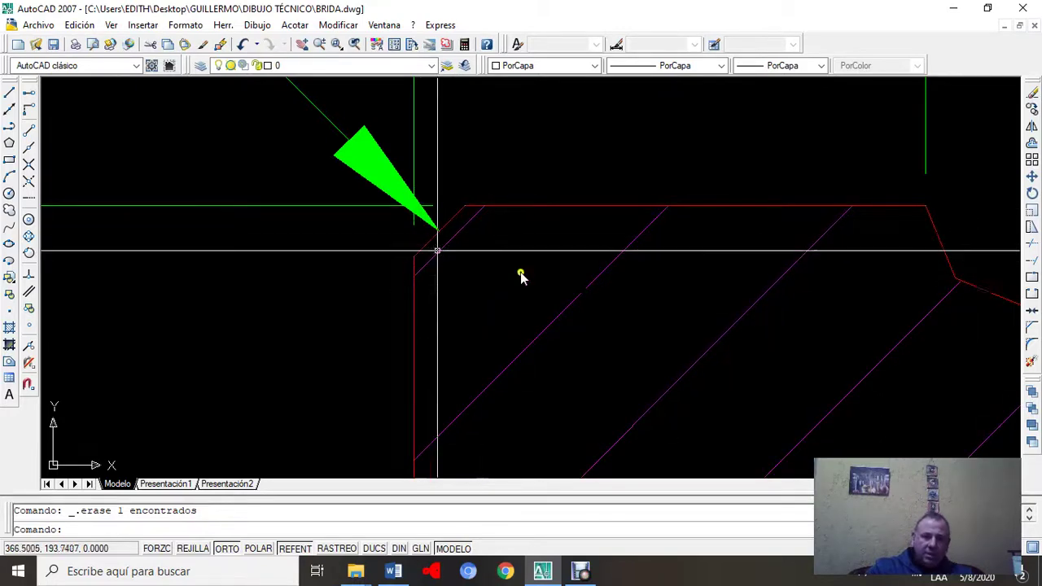
{"action": "scroll", "coordinate": [570, 294], "scroll_direction": "down", "scroll_amount": 5}
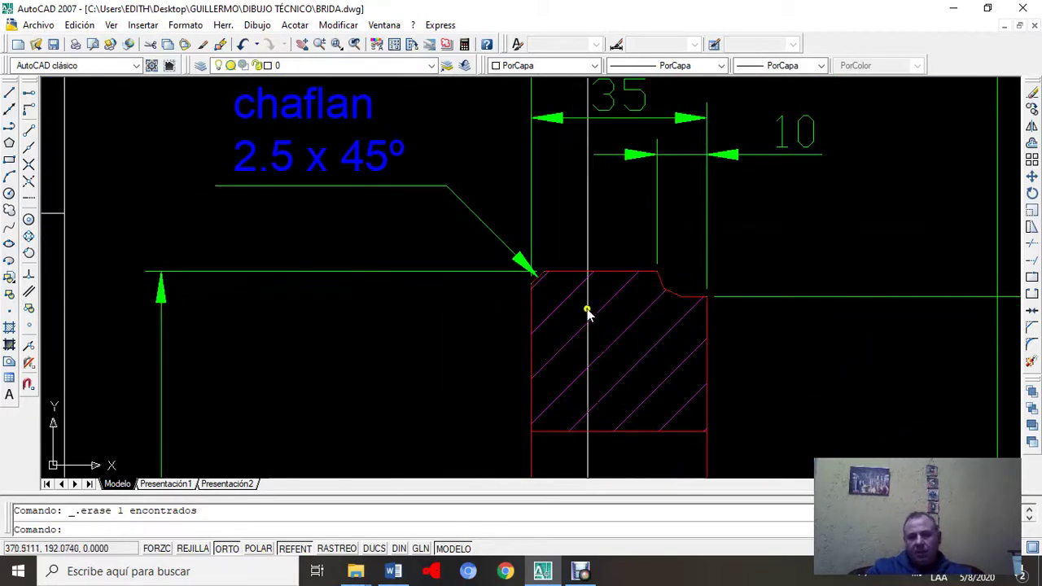
{"action": "left_click", "coordinate": [1005, 26]}
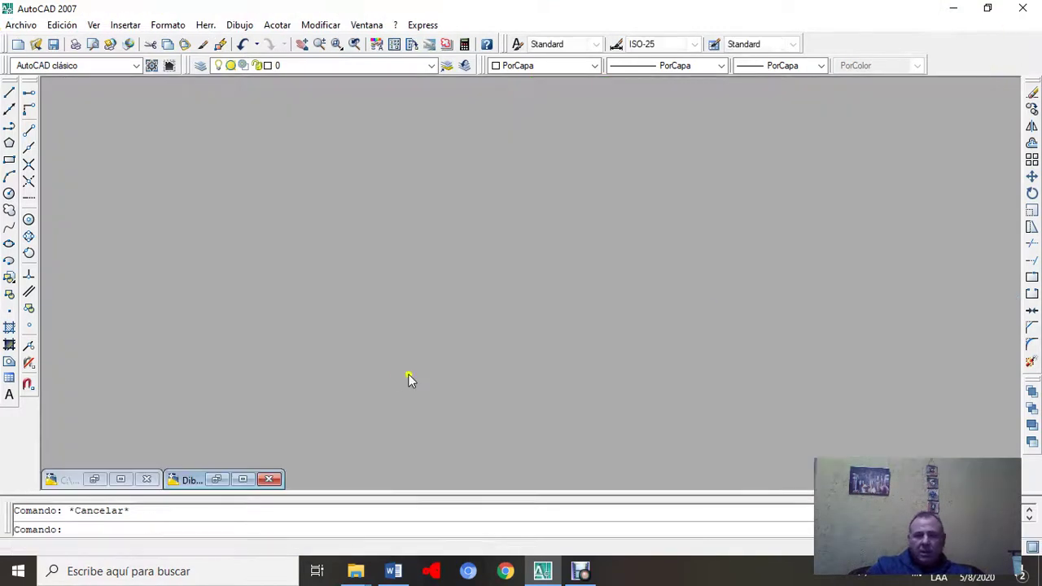
{"action": "left_click", "coordinate": [242, 478]}
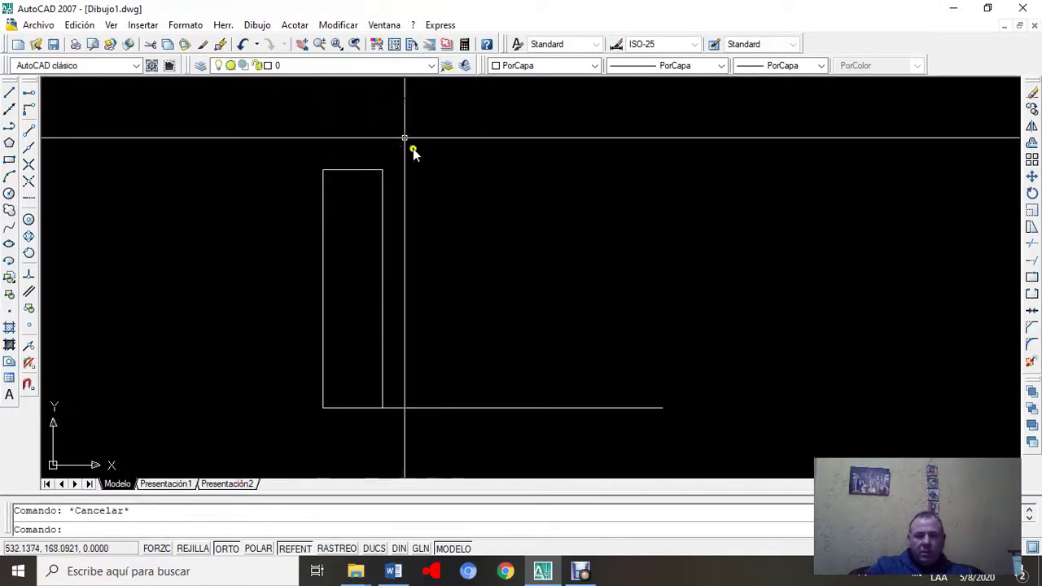
{"action": "left_click", "coordinate": [338, 25]}
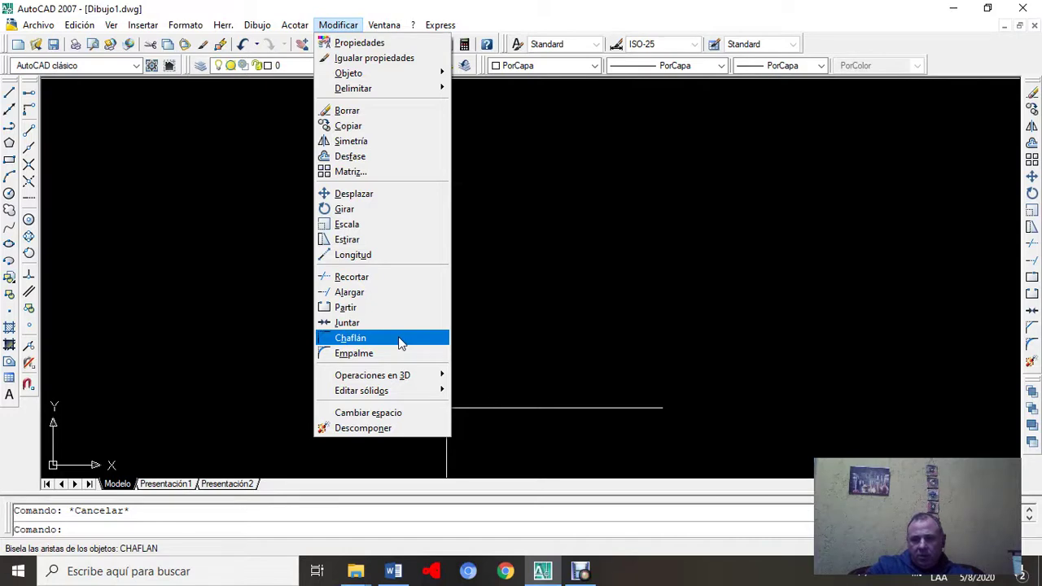
{"action": "left_click", "coordinate": [1032, 326]}
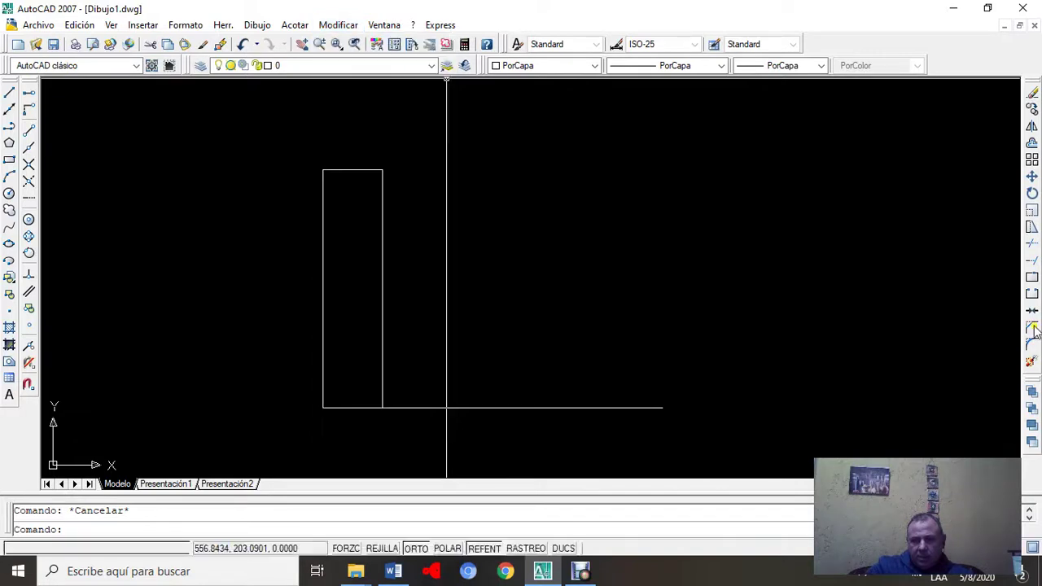
{"action": "left_click", "coordinate": [1032, 326]}
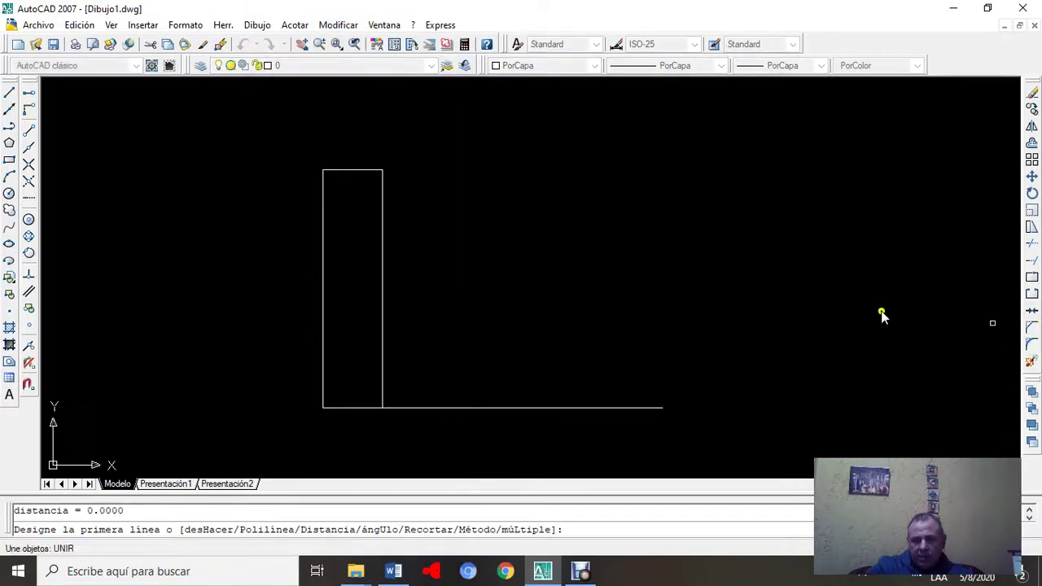
{"action": "key", "text": "Escape"}
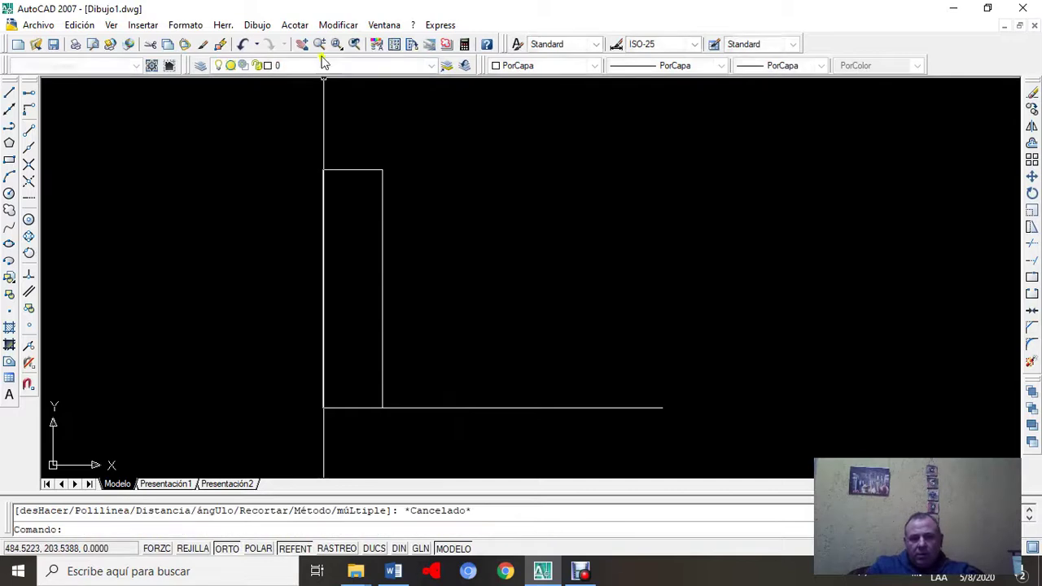
{"action": "left_click", "coordinate": [347, 26]}
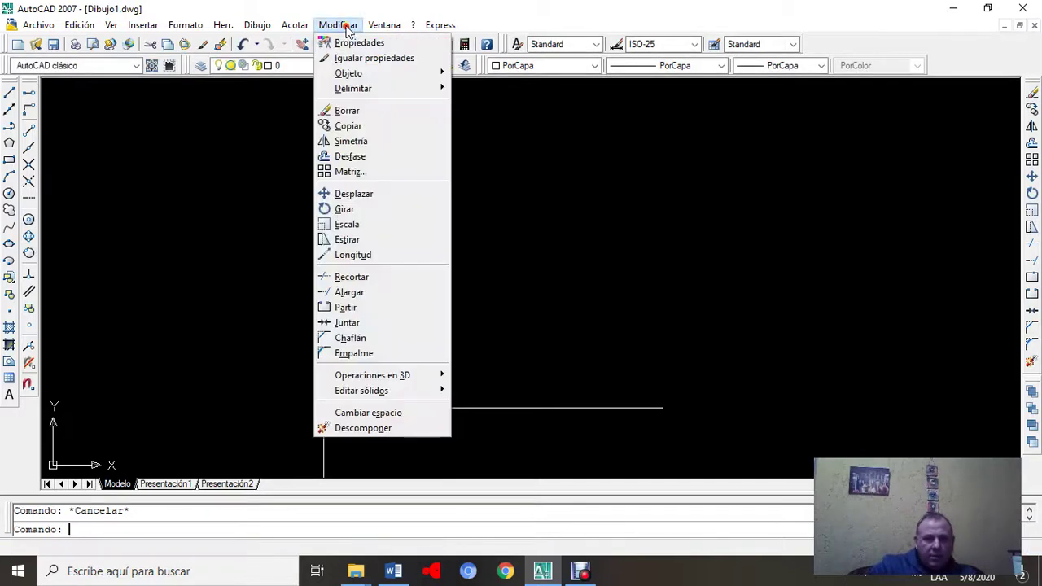
{"action": "left_click", "coordinate": [368, 338]}
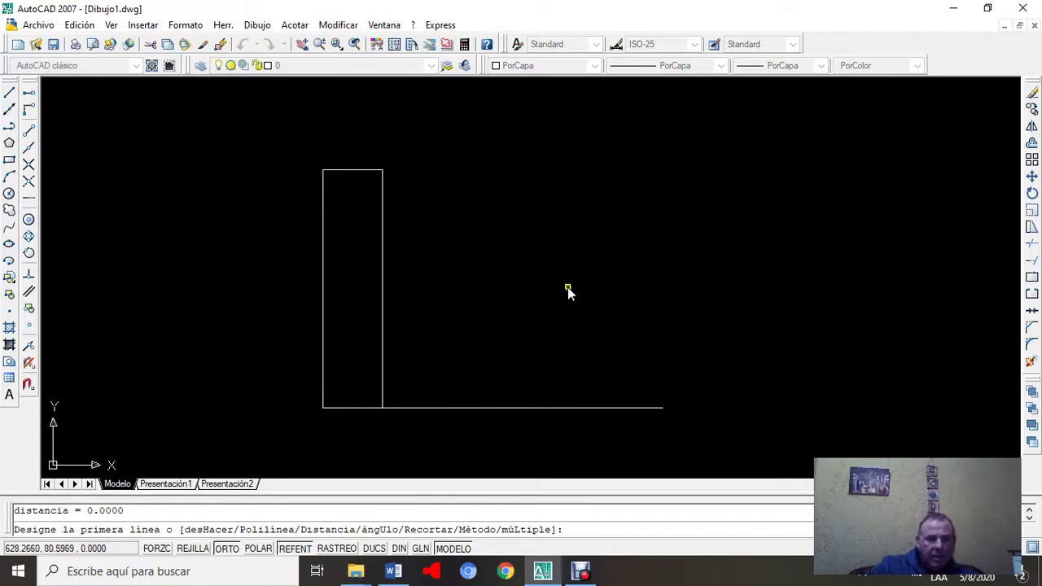
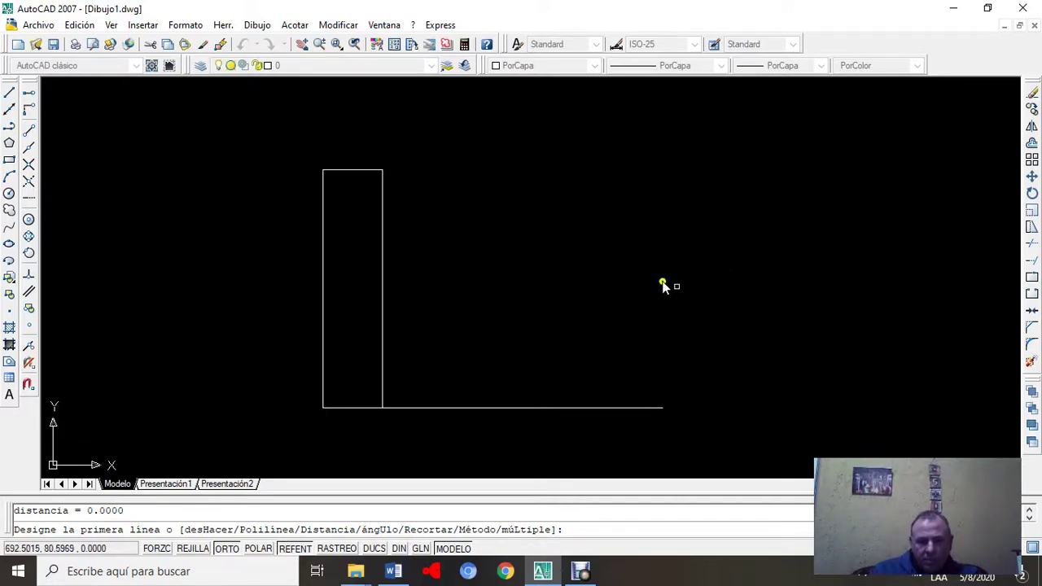
{"action": "key", "text": "Escape"}
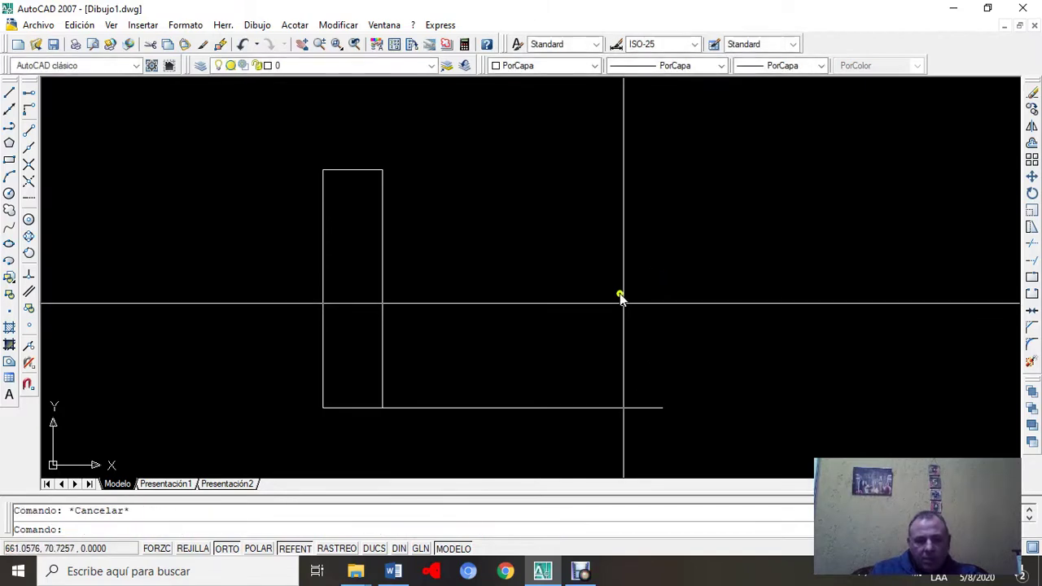
Step: Chamfer the rectangle's upper-left corner between its left and top edges, with both chamfer distances set to 2.5
{"action": "left_click", "coordinate": [338, 25]}
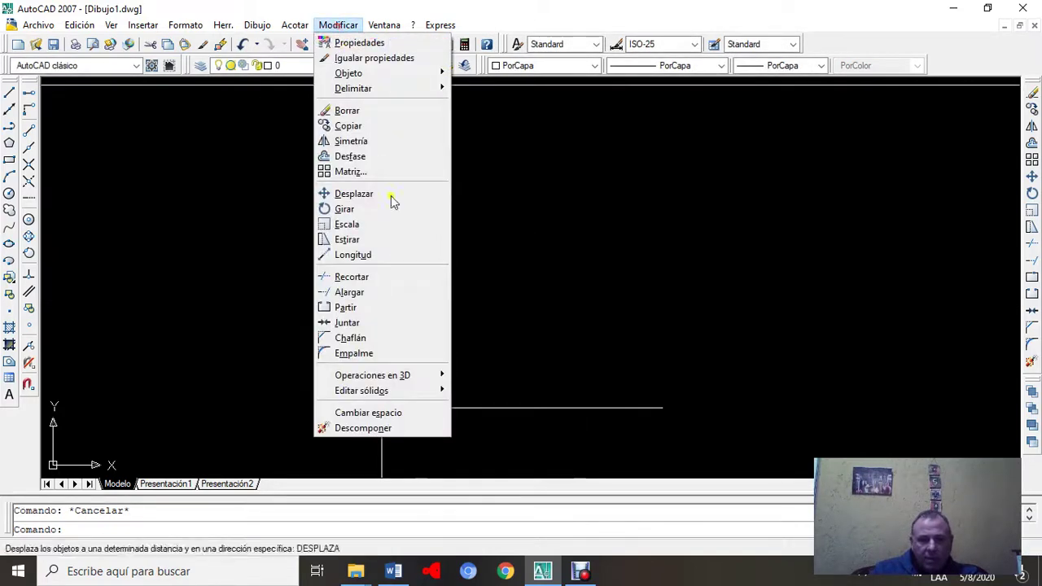
{"action": "left_click", "coordinate": [428, 340]}
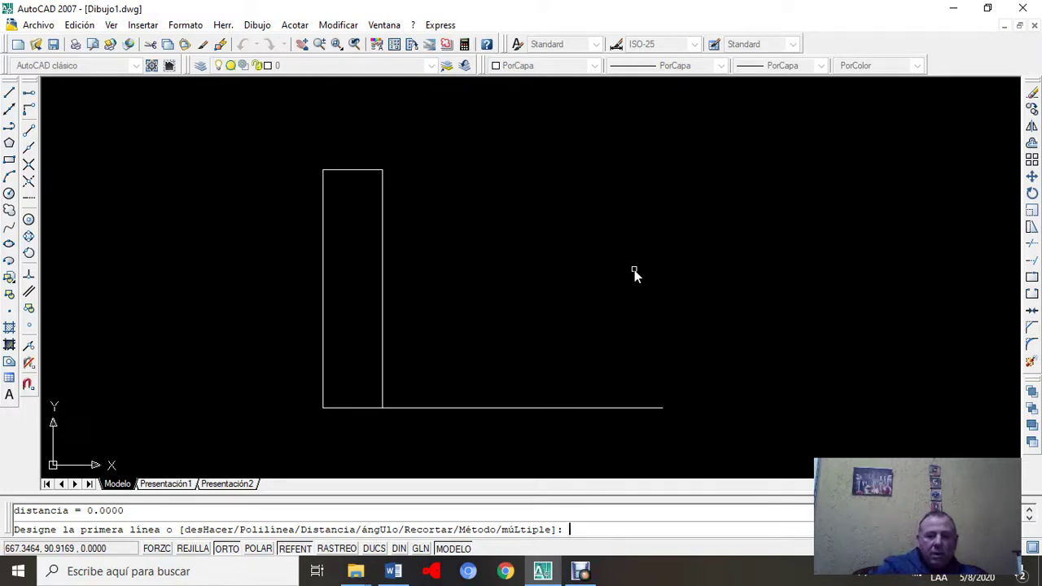
{"action": "type", "text": "d"}
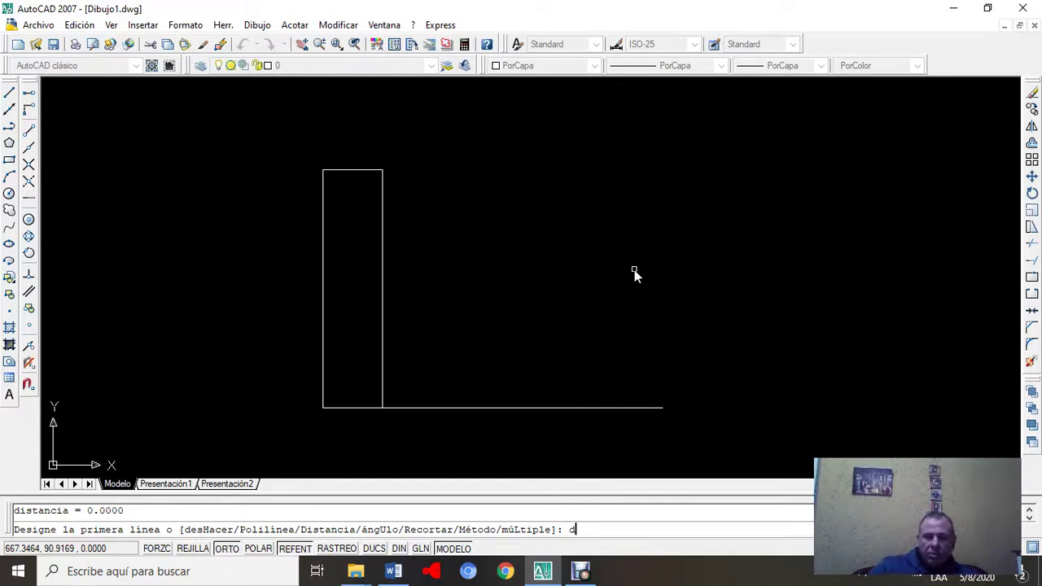
{"action": "key", "text": "Return"}
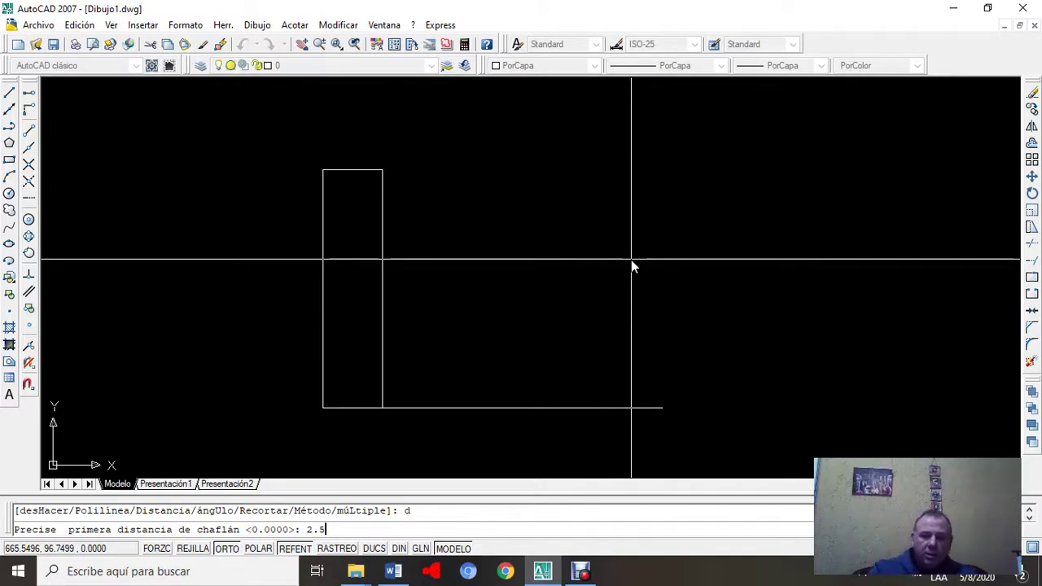
{"action": "key", "text": "Return"}
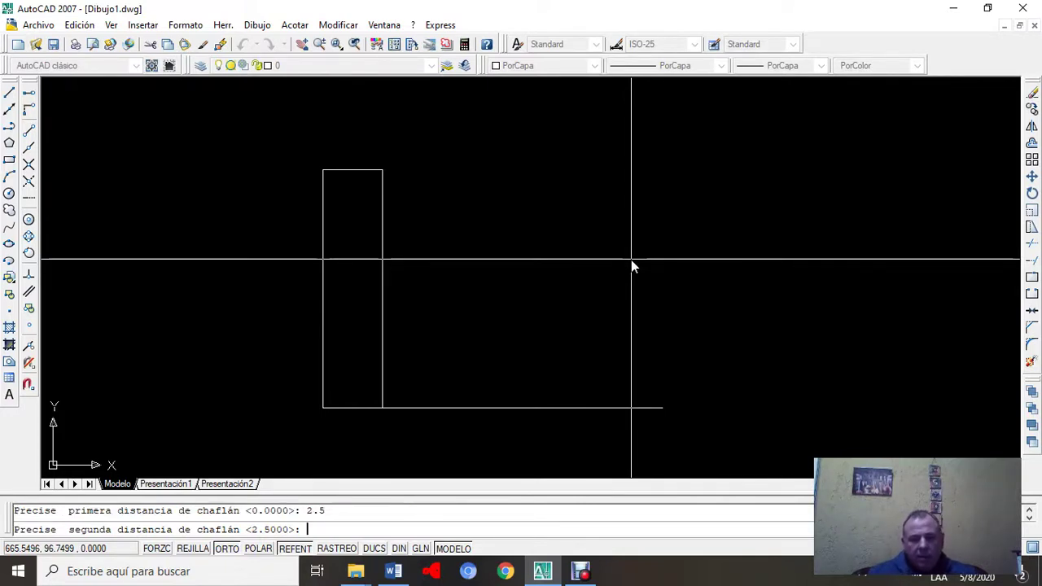
{"action": "type", "text": "2."}
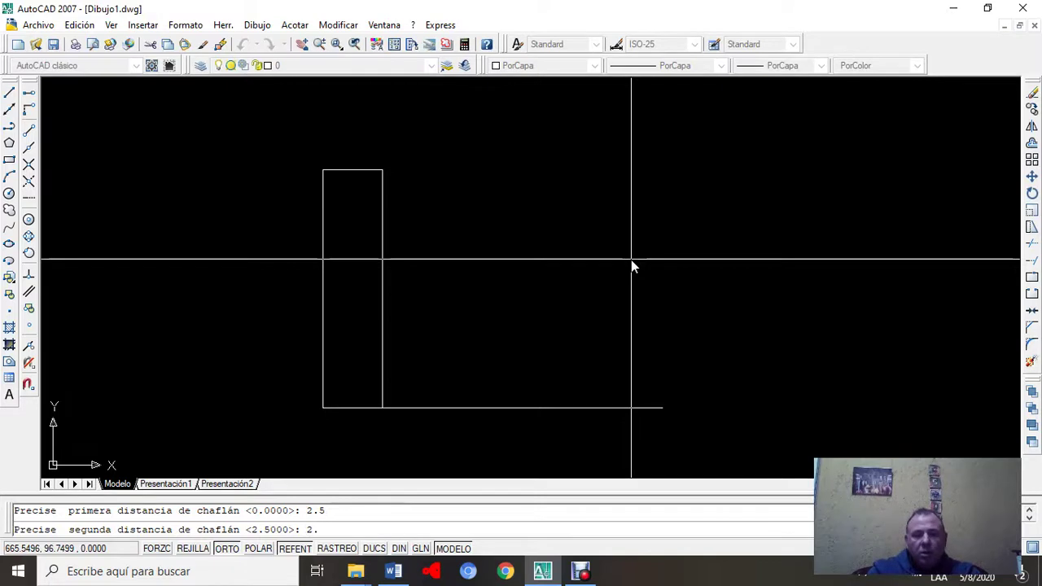
{"action": "type", "text": "5"}
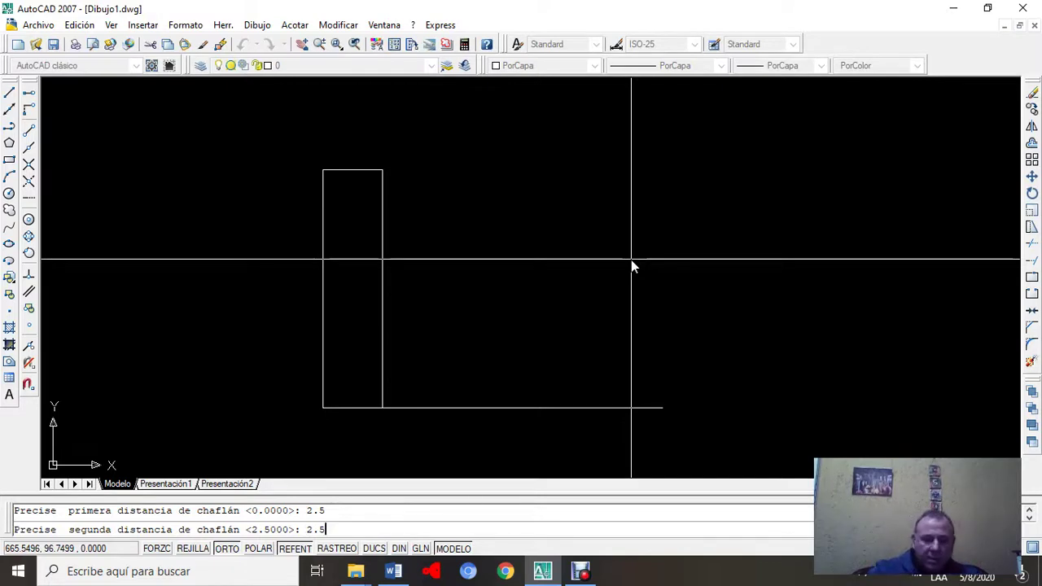
{"action": "key", "text": "Return"}
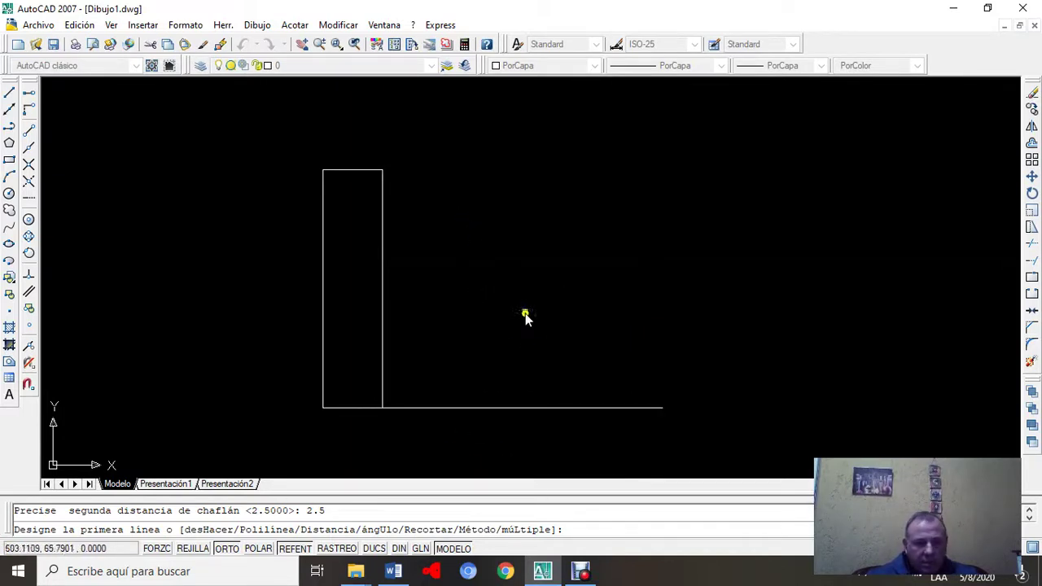
{"action": "left_click", "coordinate": [322, 192]}
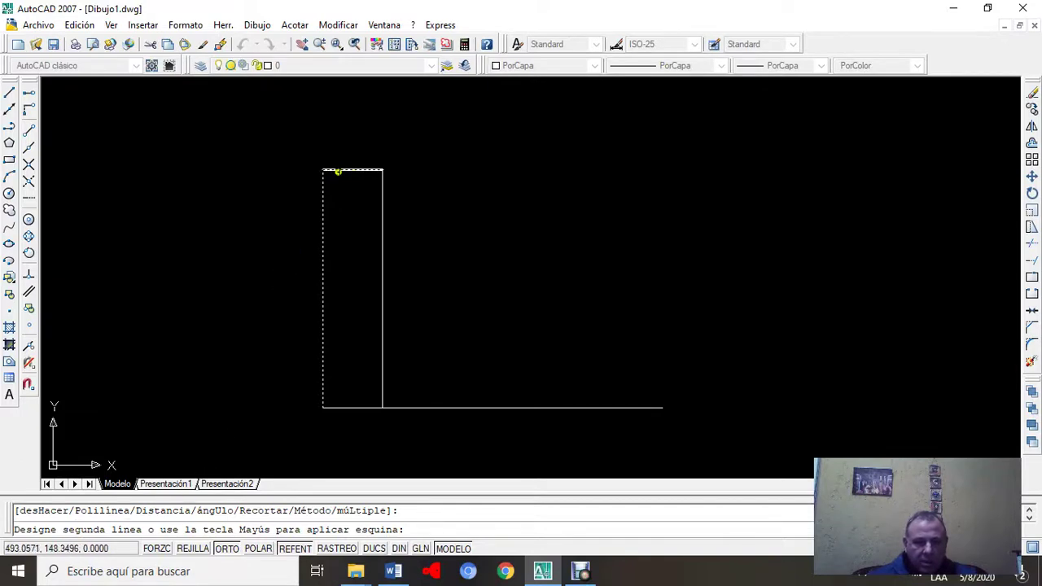
{"action": "left_click", "coordinate": [348, 169]}
Step: Measure the chamfer between its two endpoints with a linear dimension preview, then cancel it
{"action": "scroll", "coordinate": [335, 166], "scroll_direction": "up", "scroll_amount": 10}
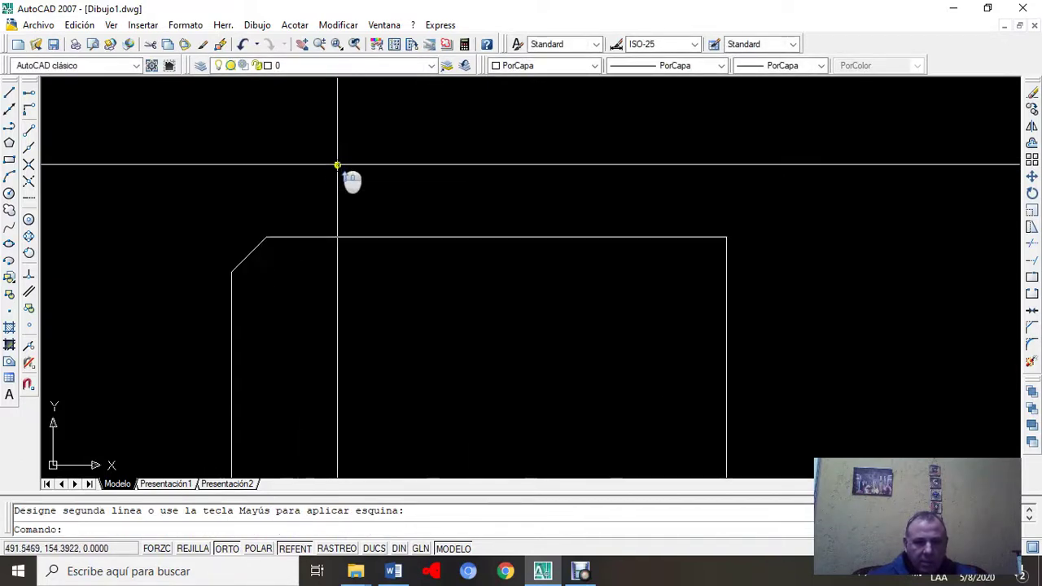
{"action": "scroll", "coordinate": [286, 262], "scroll_direction": "up", "scroll_amount": 2}
{"action": "mouse_move", "coordinate": [323, 300]}
{"action": "middle_mouse_down"}
{"action": "mouse_move", "coordinate": [522, 333]}
{"action": "mouse_move", "coordinate": [519, 360]}
{"action": "mouse_move", "coordinate": [467, 417]}
{"action": "middle_mouse_up"}
{"action": "scroll", "coordinate": [519, 353], "scroll_direction": "up", "scroll_amount": 2}
{"action": "scroll", "coordinate": [508, 355], "scroll_direction": "up", "scroll_amount": 2}
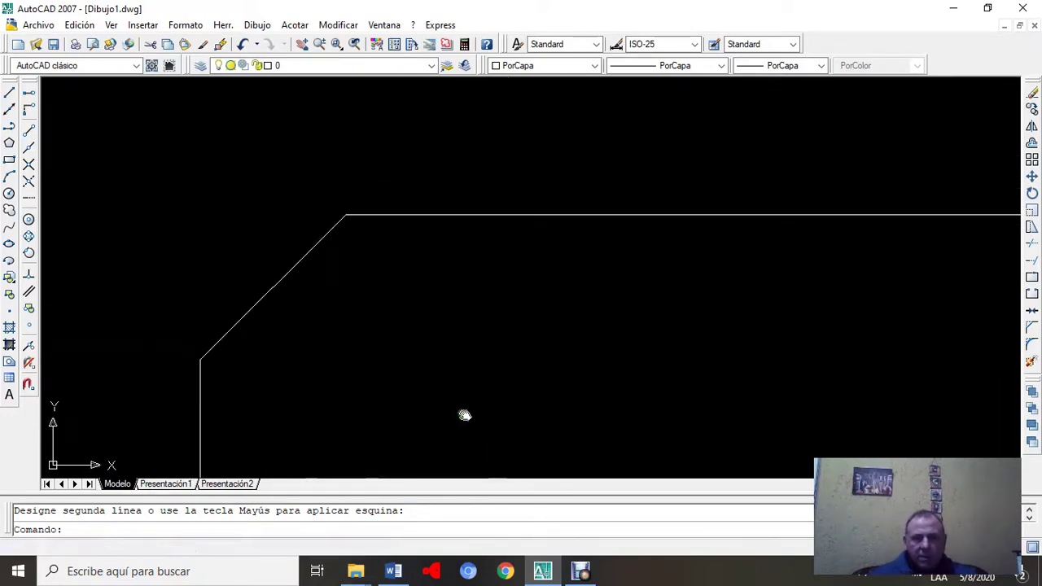
{"action": "left_click", "coordinate": [295, 24]}
{"action": "left_click", "coordinate": [306, 66]}
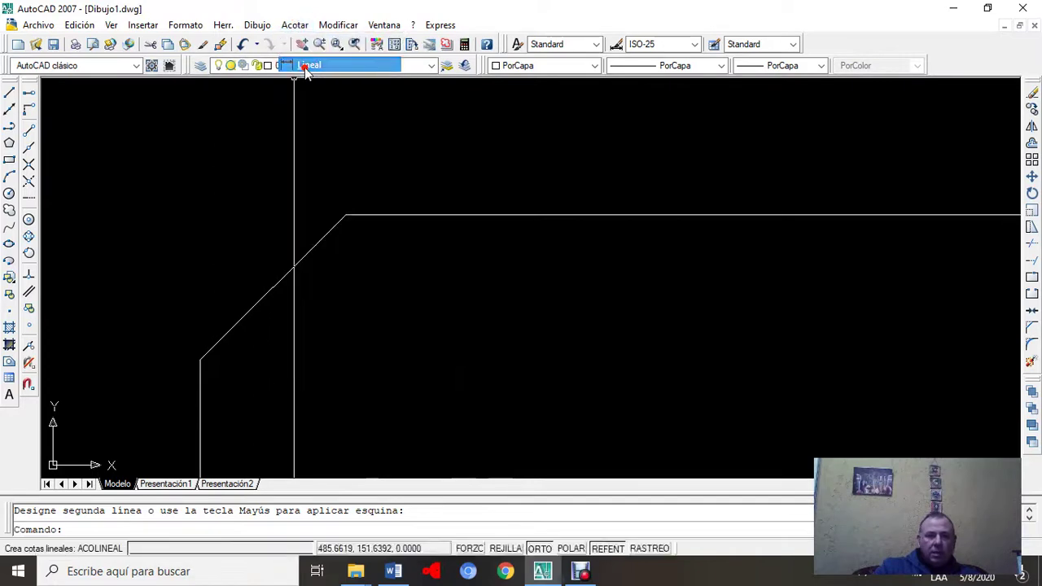
{"action": "left_click", "coordinate": [200, 358]}
{"action": "left_click", "coordinate": [344, 213]}
{"action": "scroll", "coordinate": [374, 360], "scroll_direction": "down", "scroll_amount": 3}
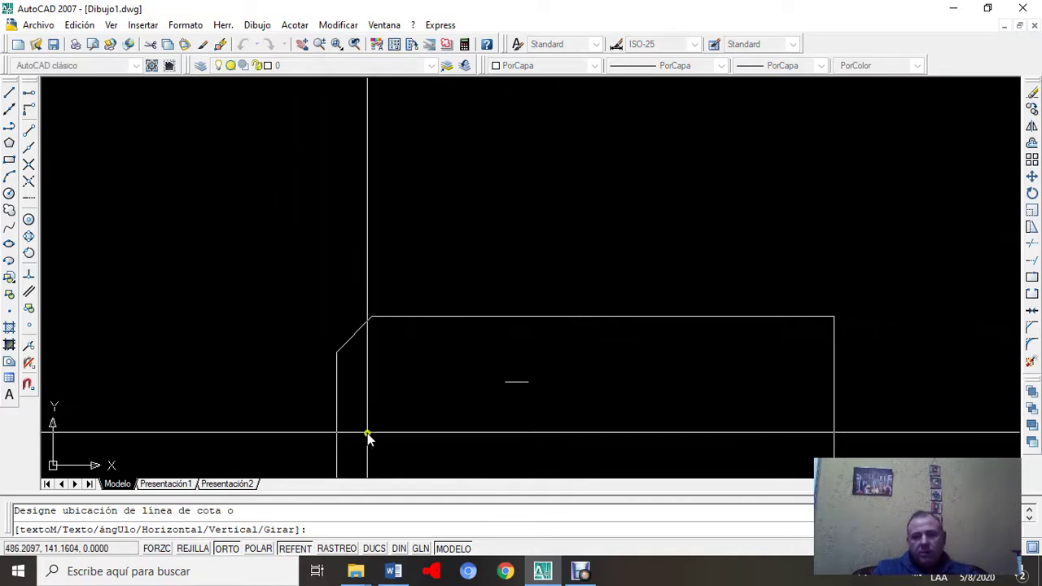
{"action": "key", "text": "Escape"}
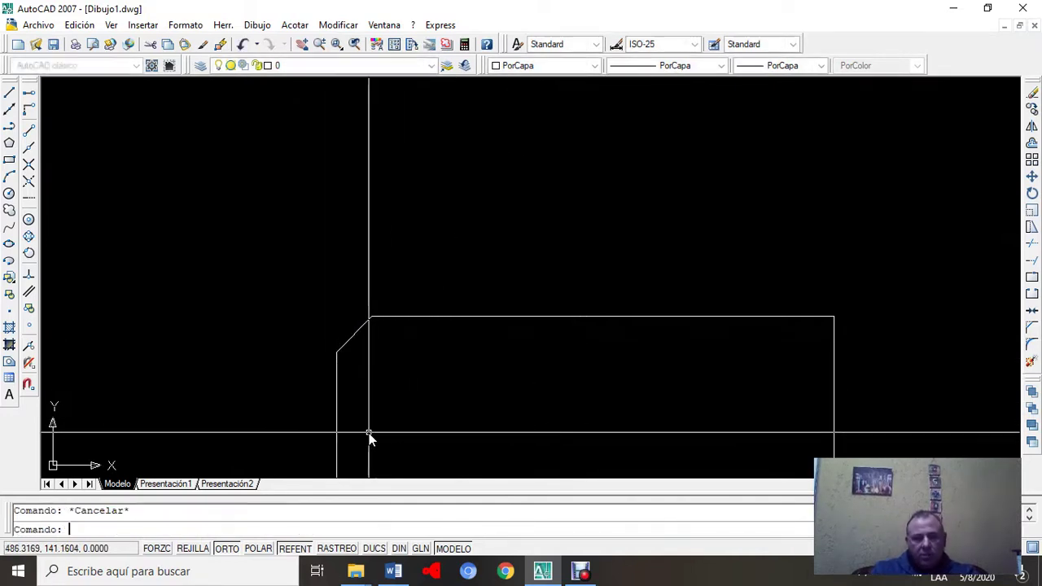
Step: Draw a horizontal auxiliary line with Ortho on, from the chamfer's lower endpoint into the rectangle
{"action": "left_click", "coordinate": [10, 92]}
{"action": "left_click", "coordinate": [338, 353]}
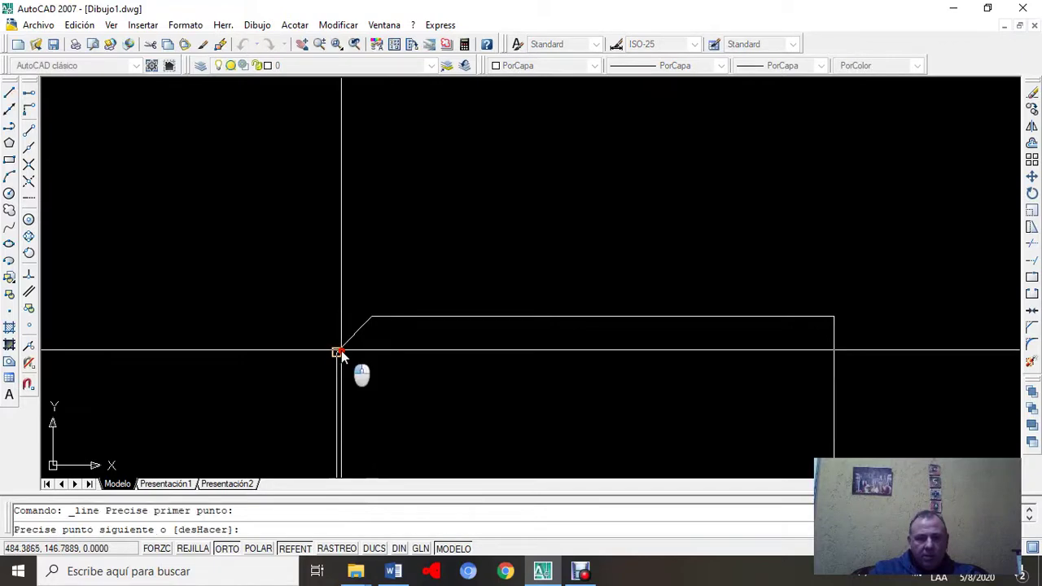
{"action": "left_click", "coordinate": [478, 375]}
{"action": "key", "text": "Escape"}
Step: Measure the angle between the new chamfer edge and the auxiliary line with an angular dimension preview, then cancel it
{"action": "scroll", "coordinate": [428, 307], "scroll_direction": "up", "scroll_amount": 2}
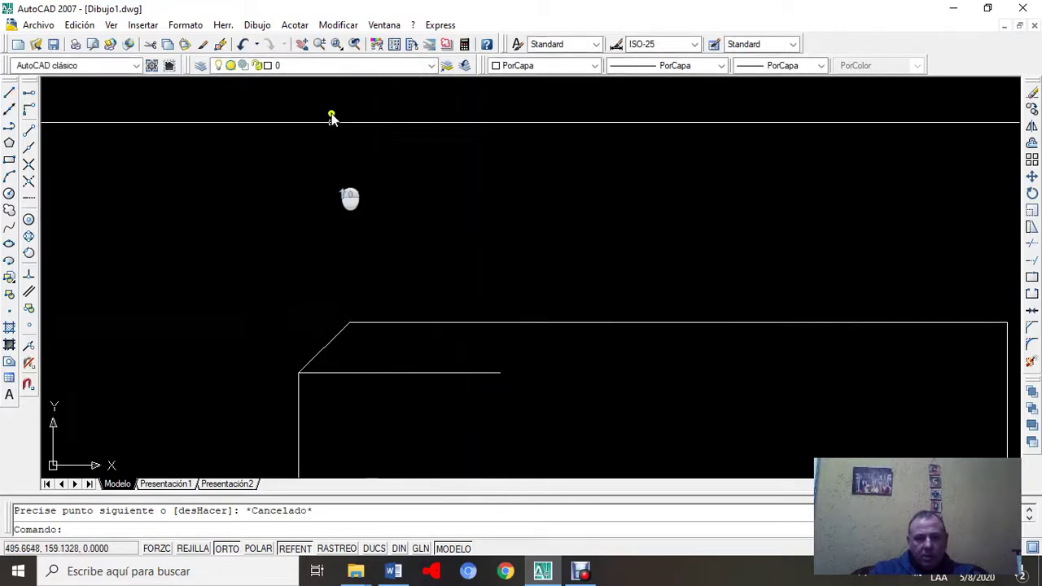
{"action": "left_click", "coordinate": [294, 25]}
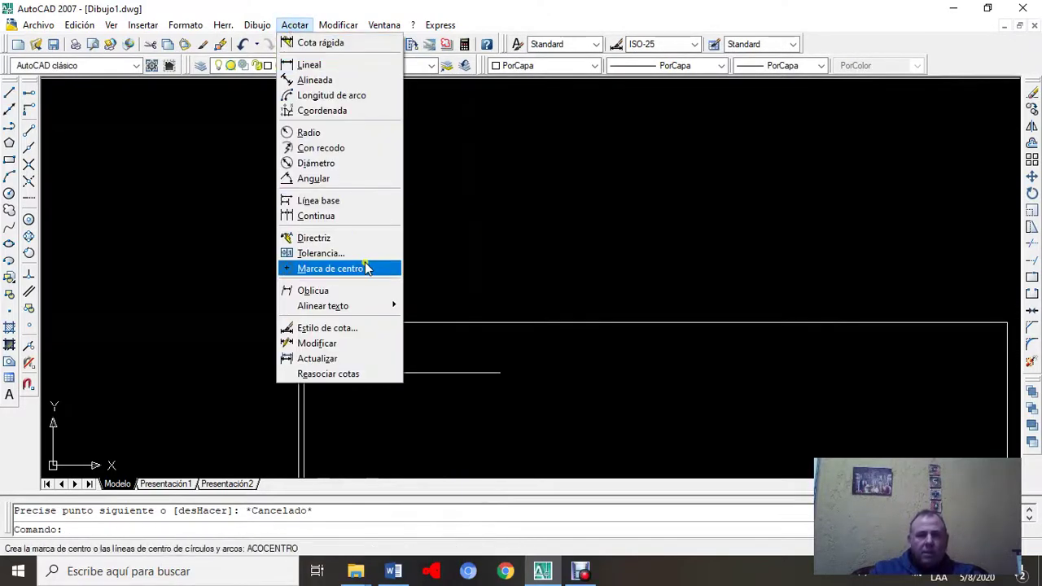
{"action": "left_click", "coordinate": [347, 178]}
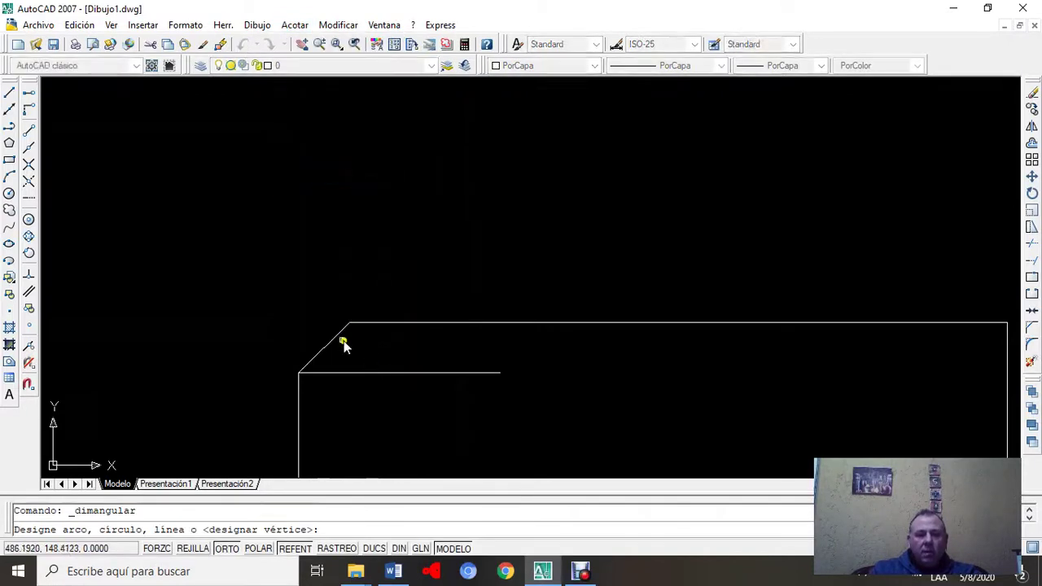
{"action": "left_click", "coordinate": [336, 340]}
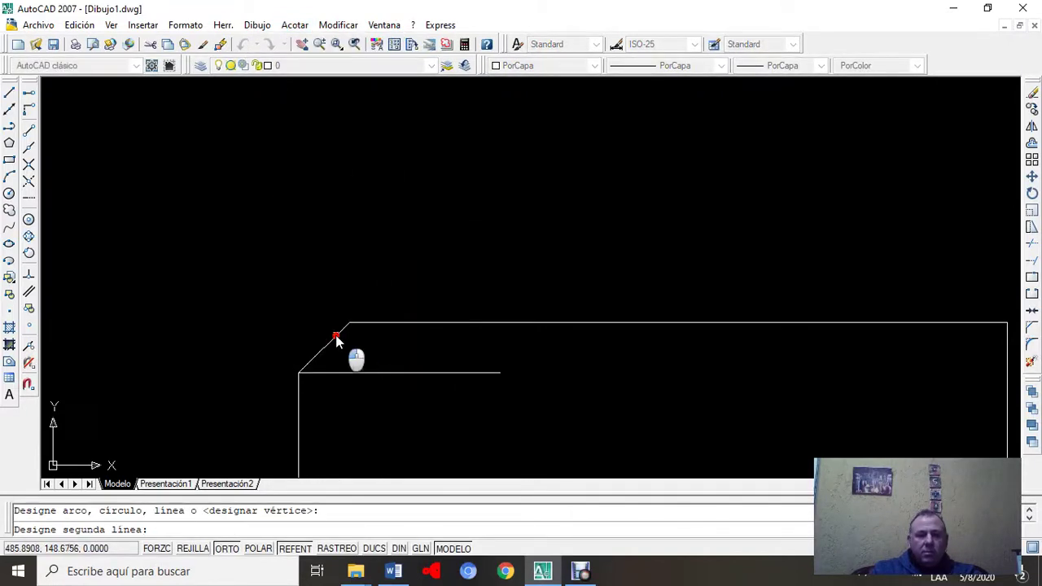
{"action": "left_click", "coordinate": [366, 376]}
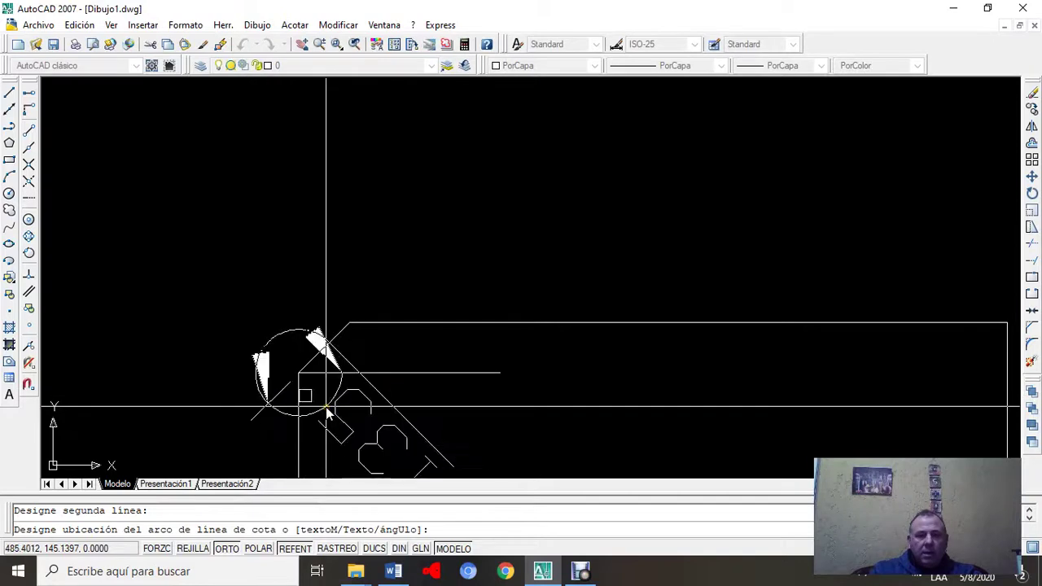
{"action": "scroll", "coordinate": [326, 401], "scroll_direction": "down", "scroll_amount": 2}
{"action": "middle_click_drag", "start_coordinate": [326, 401], "coordinate": [380, 249]}
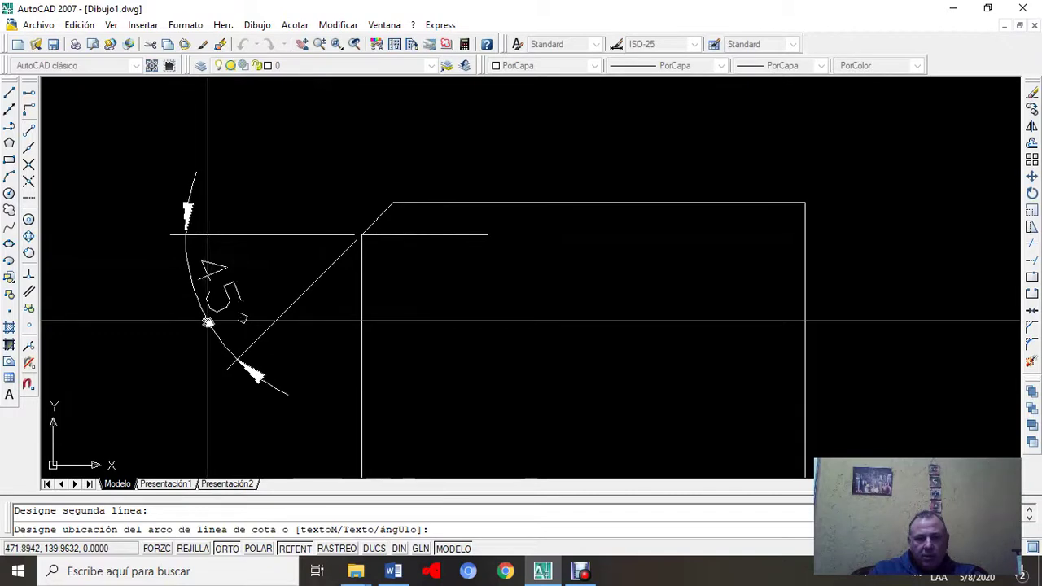
{"action": "key", "text": "Escape"}
Step: Erase the horizontal auxiliary line at the chamfer in the practice drawing
{"action": "left_click", "coordinate": [516, 220]}
{"action": "left_click", "coordinate": [447, 268]}
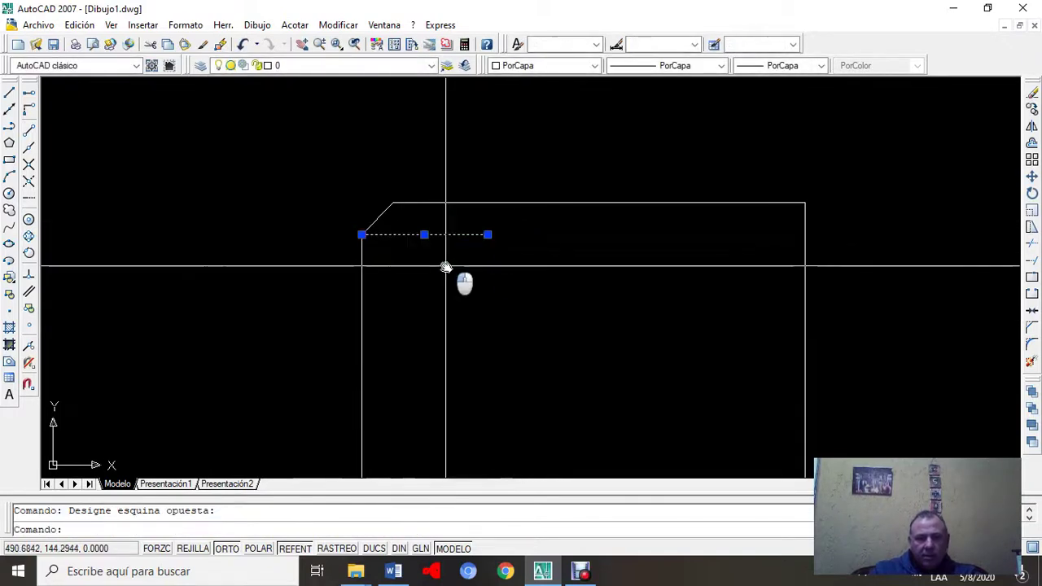
{"action": "key", "text": "Delete"}
{"action": "scroll", "coordinate": [500, 297], "scroll_direction": "down", "scroll_amount": 2}
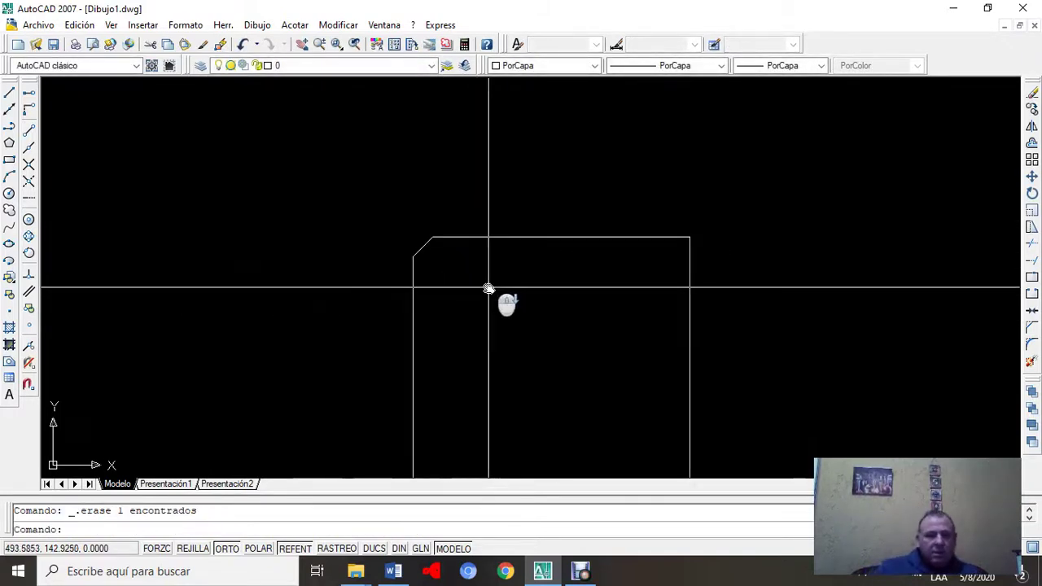
{"action": "mouse_move", "coordinate": [489, 291]}
{"action": "middle_mouse_down"}
{"action": "mouse_move", "coordinate": [405, 295]}
{"action": "mouse_move", "coordinate": [432, 308]}
{"action": "middle_mouse_up"}
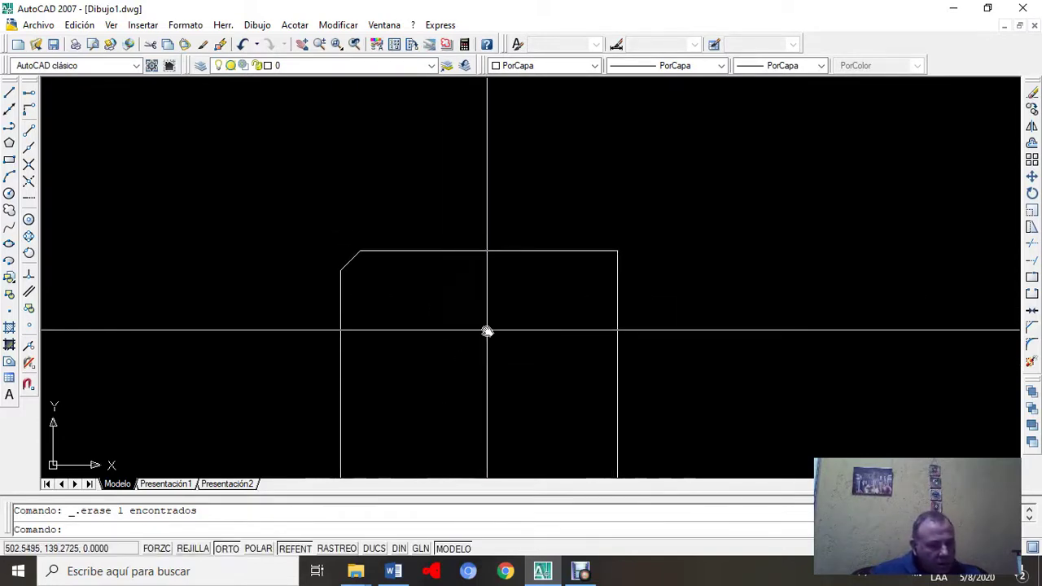
{"action": "scroll", "coordinate": [404, 333], "scroll_direction": "down", "scroll_amount": 3}
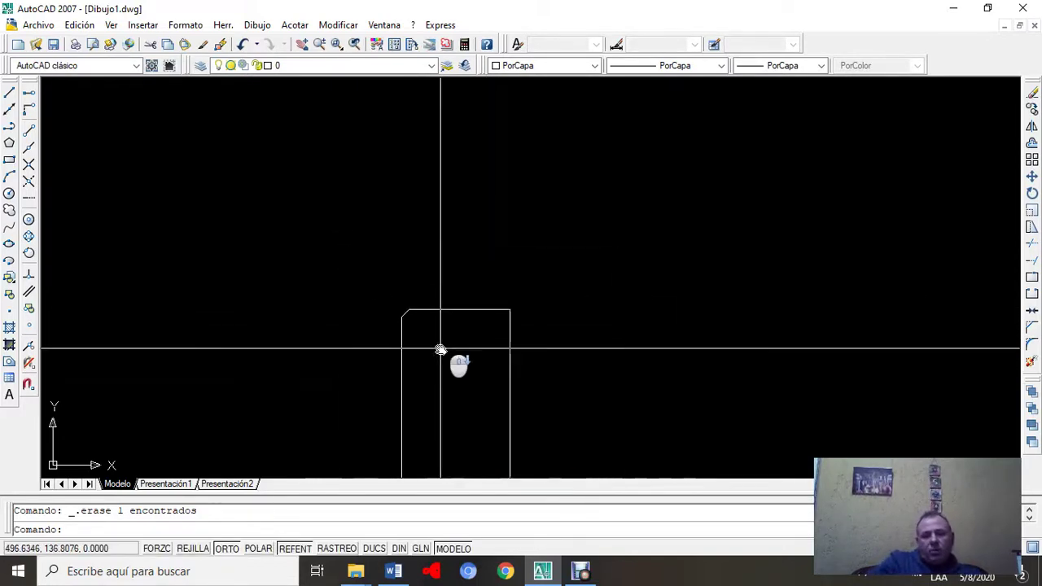
{"action": "middle_click_drag", "start_coordinate": [459, 365], "coordinate": [401, 162]}
{"action": "scroll", "coordinate": [411, 176], "scroll_direction": "down", "scroll_amount": 2}
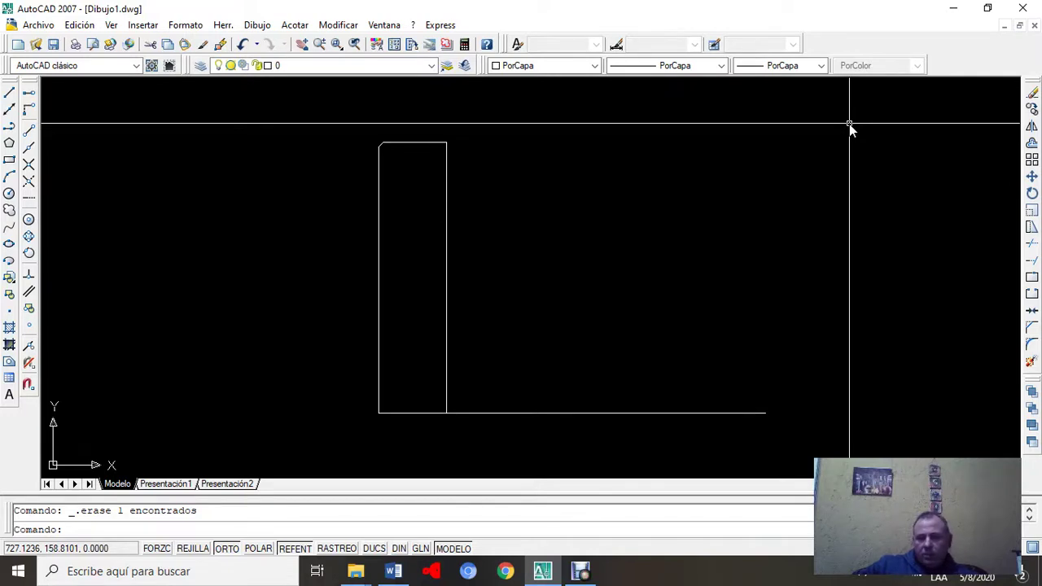
Step: Start saving the new practice drawing so that its file name and folder can be chosen
{"action": "left_click", "coordinate": [47, 27]}
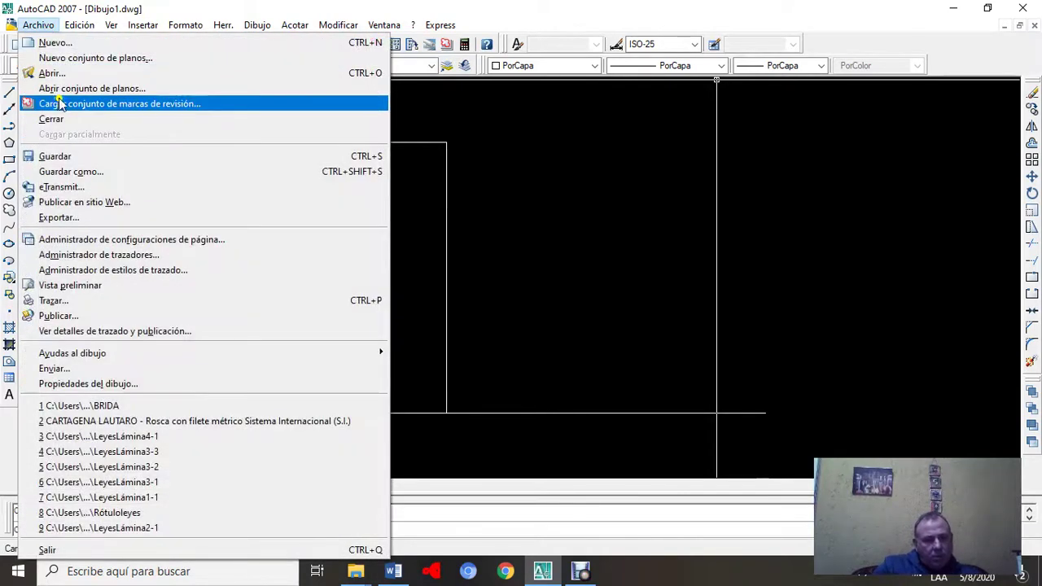
{"action": "left_click", "coordinate": [99, 159]}
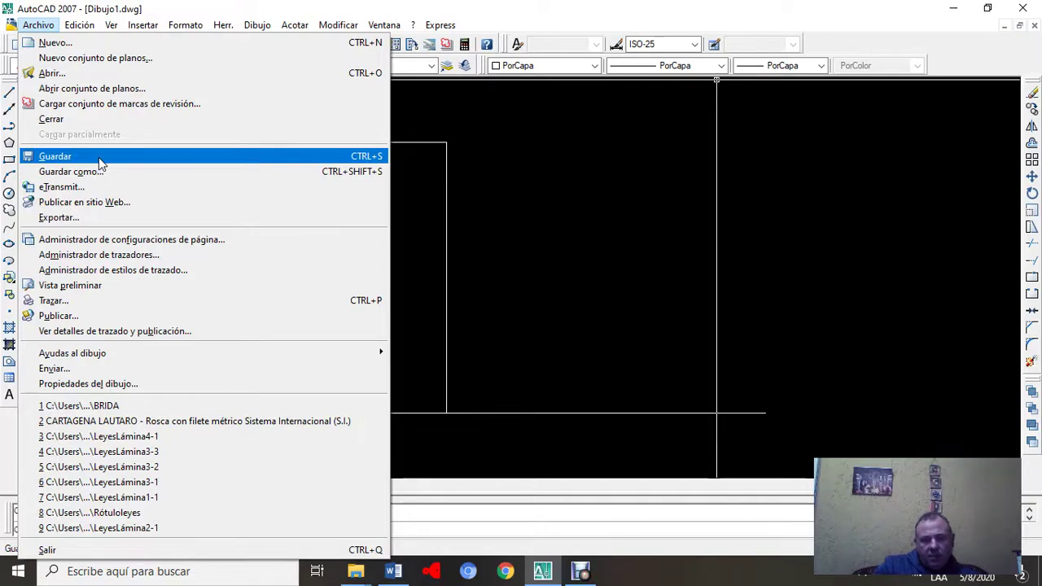
{"action": "left_click", "coordinate": [98, 157]}
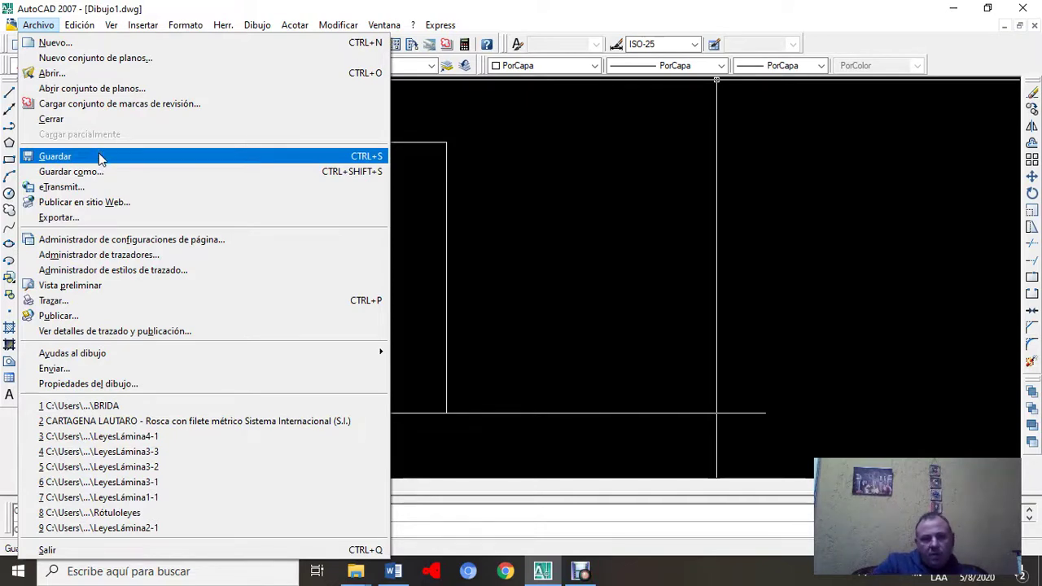
{"action": "left_click", "coordinate": [98, 157]}
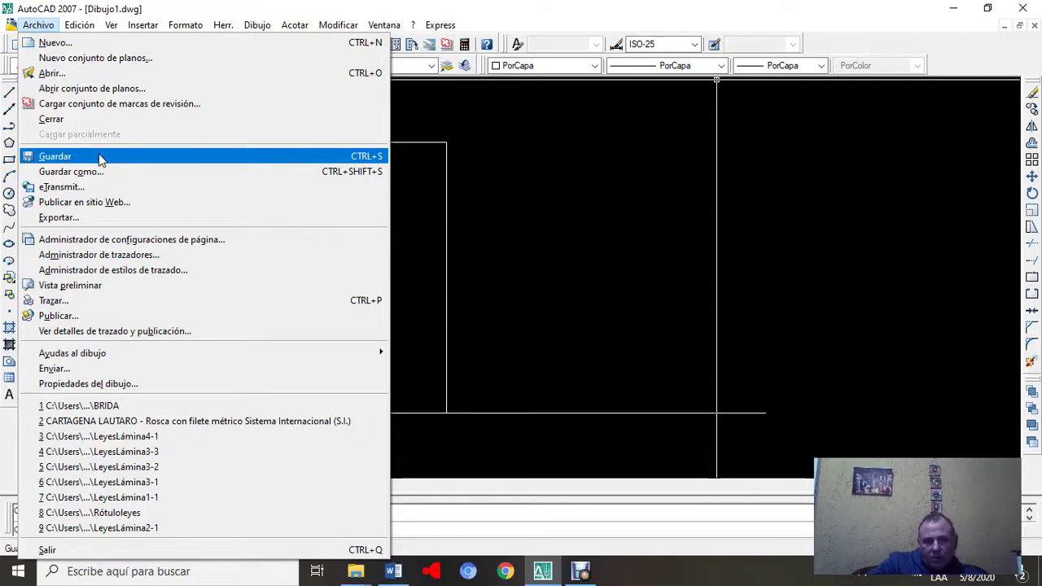
{"action": "left_click", "coordinate": [99, 157]}
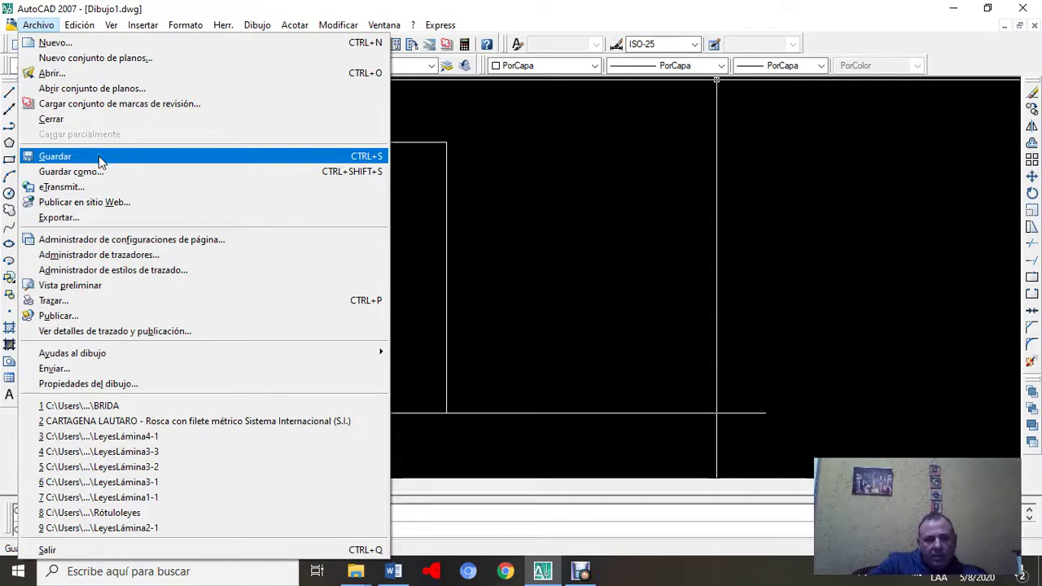
{"action": "left_click", "coordinate": [87, 157]}
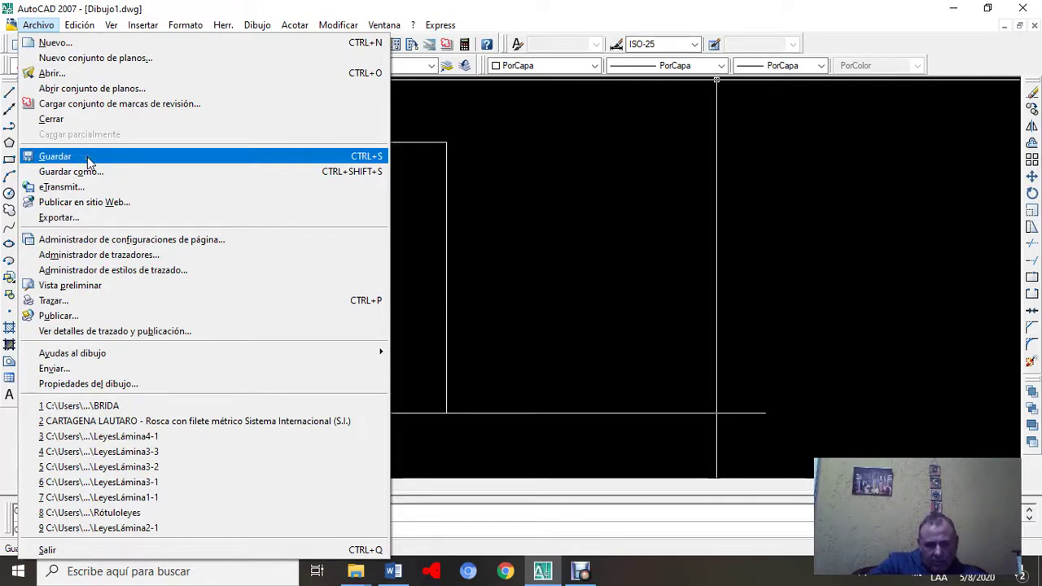
{"action": "left_click", "coordinate": [87, 157]}
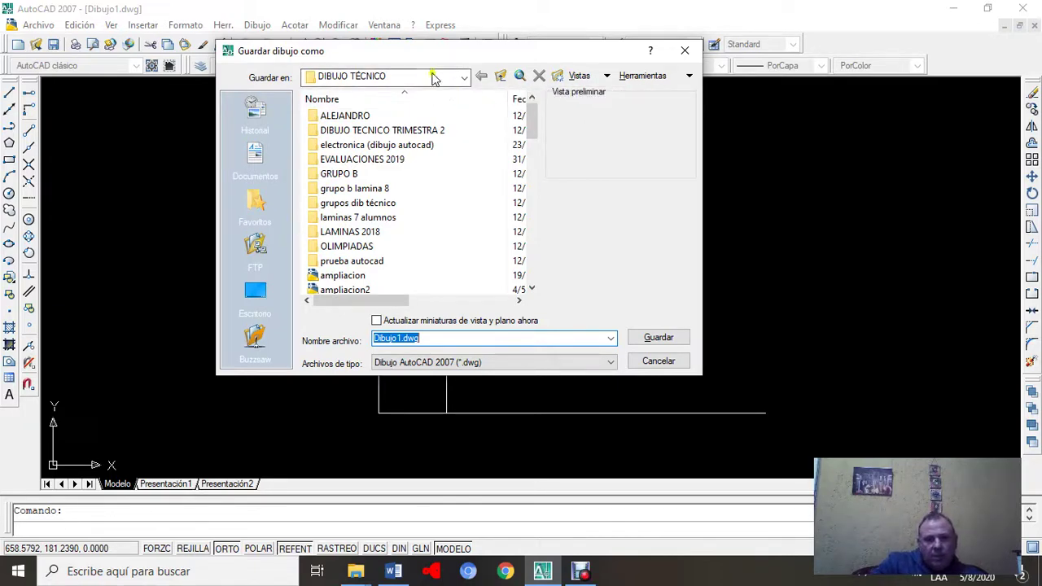
Step: Replace the default file name with the student's surname followed directly by BRIDA, in capitals
{"action": "left_click", "coordinate": [427, 340]}
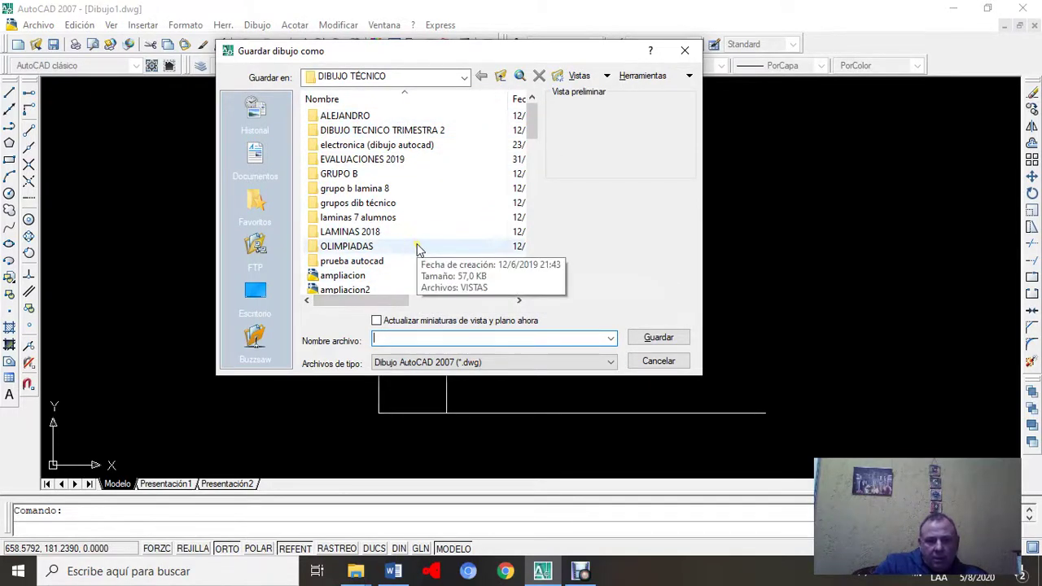
{"action": "left_click", "coordinate": [403, 339]}
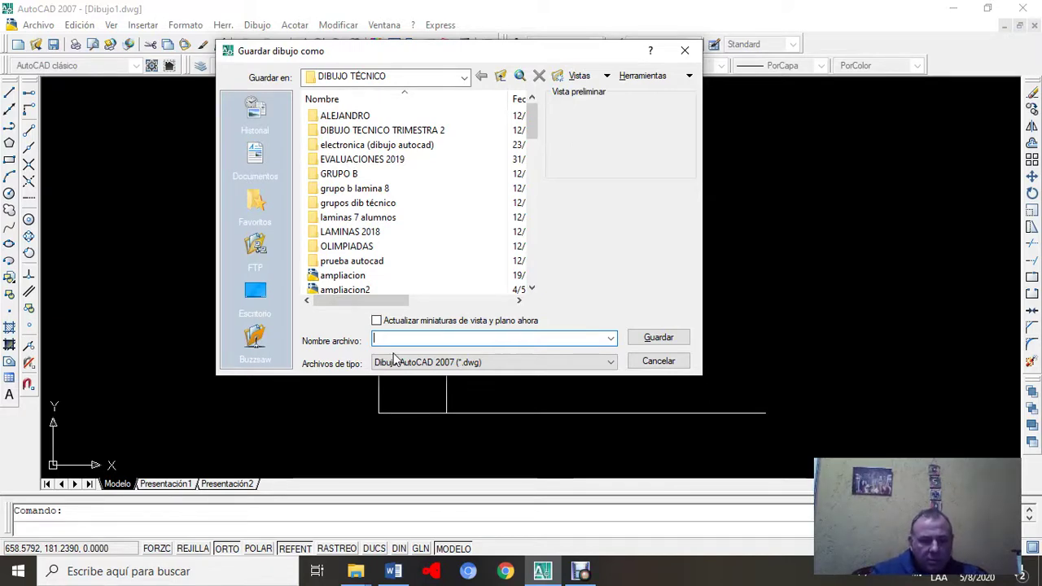
{"action": "key", "text": "Caps_Lock"}
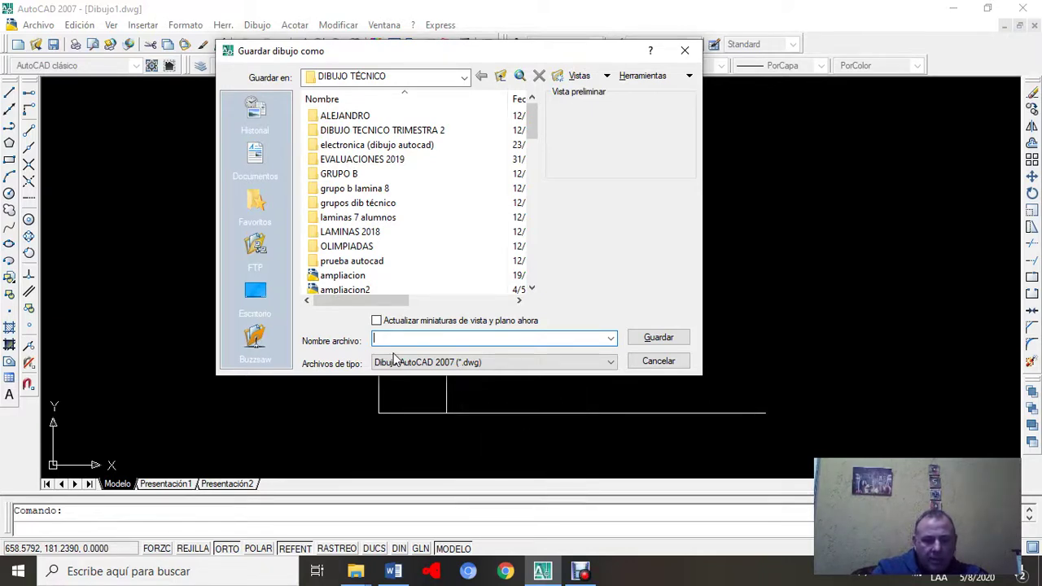
{"action": "type", "text": "ZBRID"}
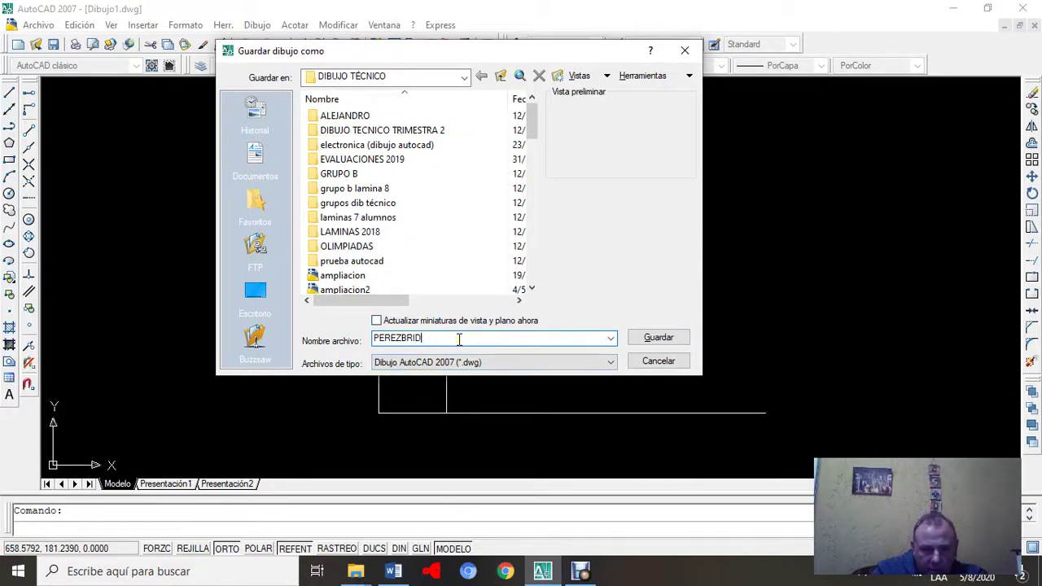
{"action": "key", "text": "BackSpace"}
{"action": "key", "text": "BackSpace"}
{"action": "key", "text": "BackSpace"}
{"action": "key", "text": "BackSpace"}
{"action": "key", "text": "BackSpace"}
{"action": "key", "text": "BackSpace"}
{"action": "key", "text": "BackSpace"}
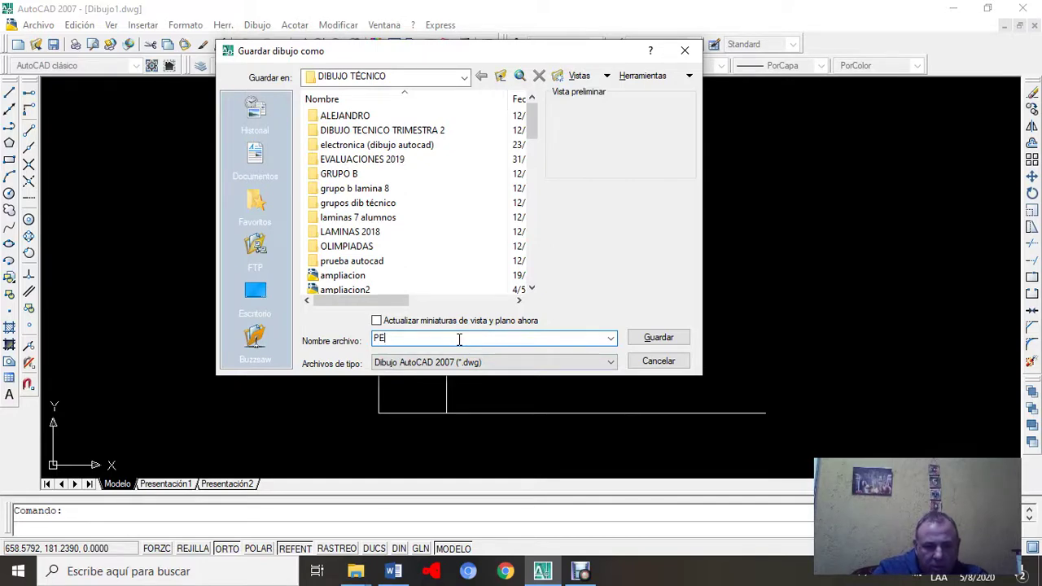
{"action": "type", "text": "NNESI"}
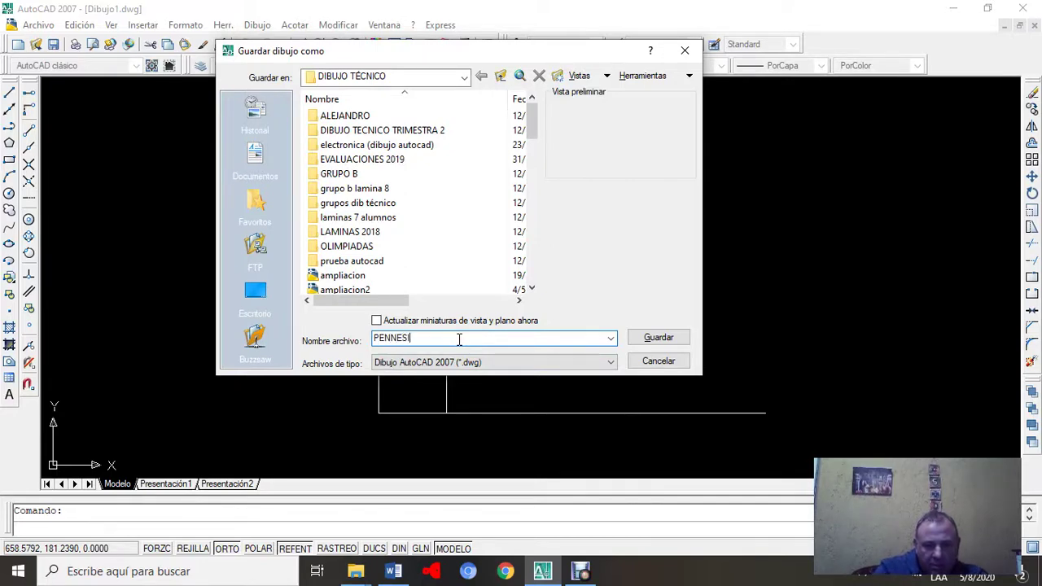
{"action": "type", "text": "BRIDA"}
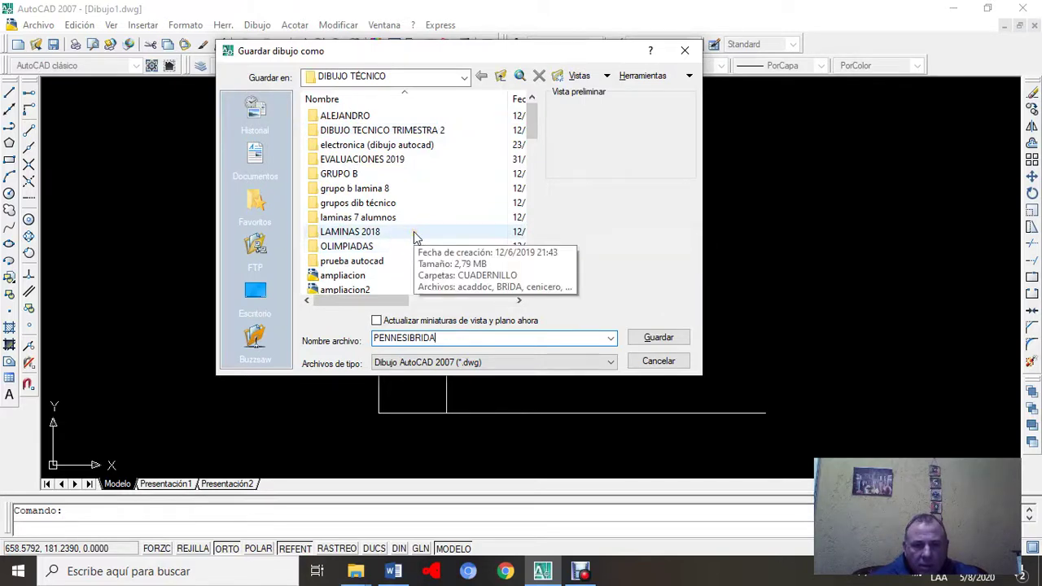
{"action": "left_click", "coordinate": [437, 132]}
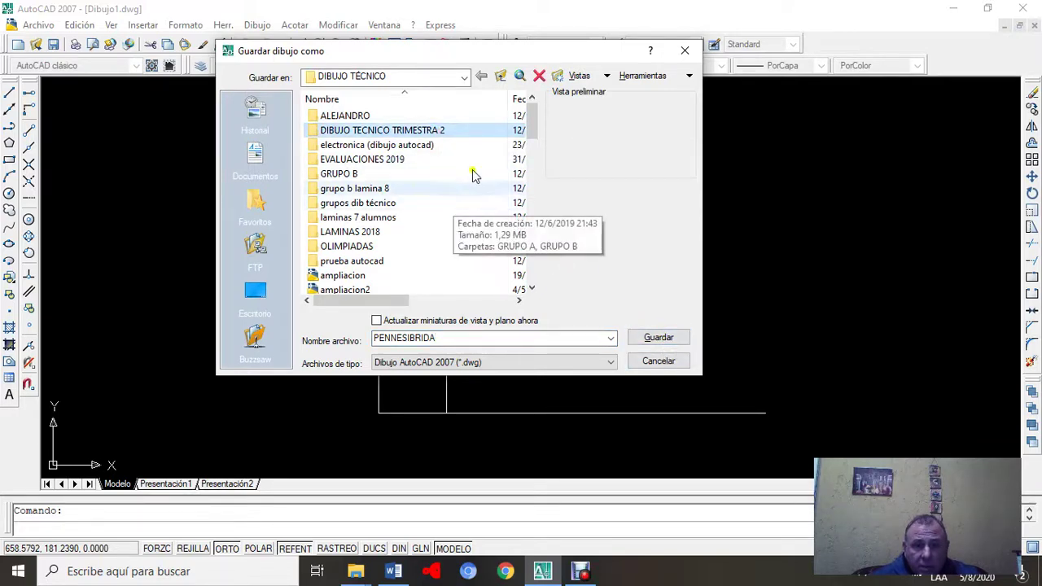
{"action": "left_click_drag", "start_coordinate": [530, 130], "coordinate": [544, 110]}
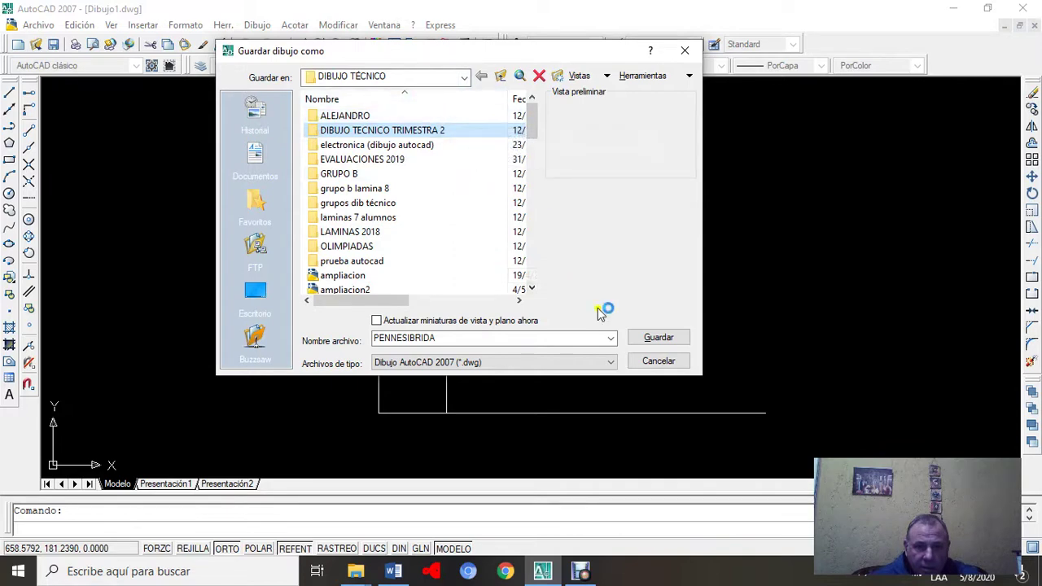
{"action": "left_click", "coordinate": [672, 343]}
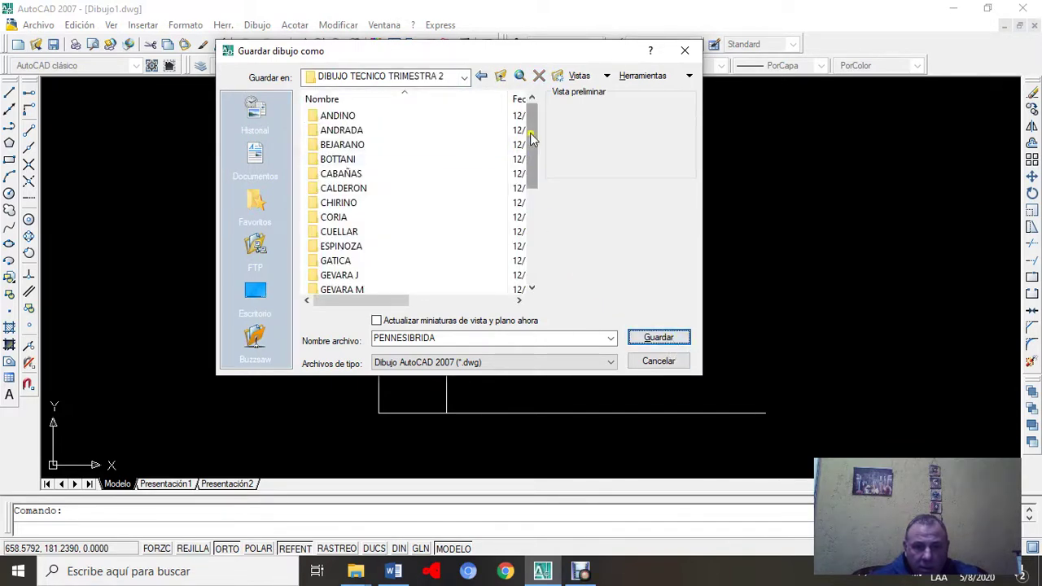
{"action": "left_click", "coordinate": [481, 76]}
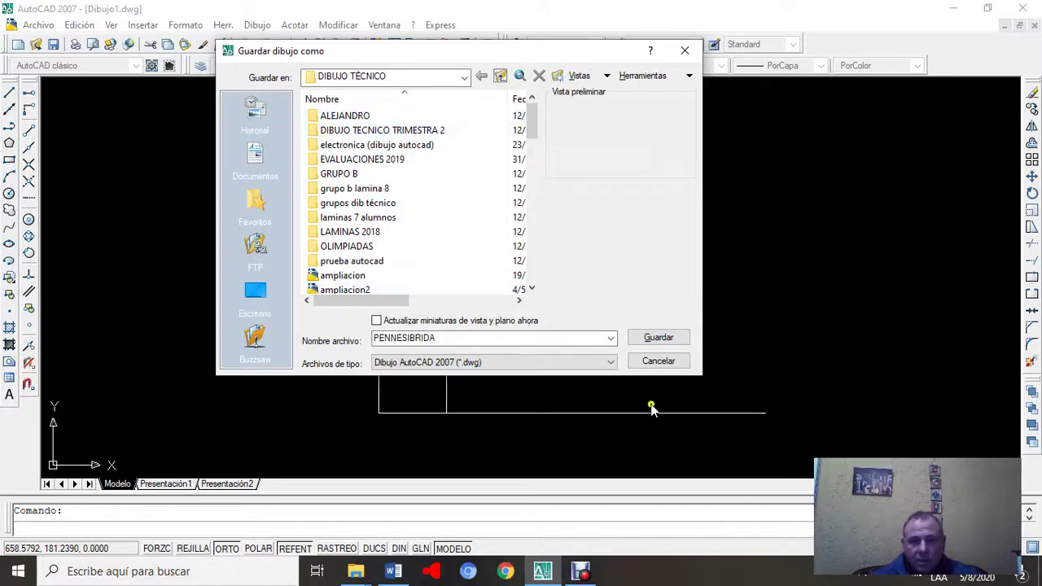
Step: Save the named drawing in the DIBUJO TÉCNICO folder as an AutoCAD 2007 drawing
{"action": "left_click", "coordinate": [666, 340]}
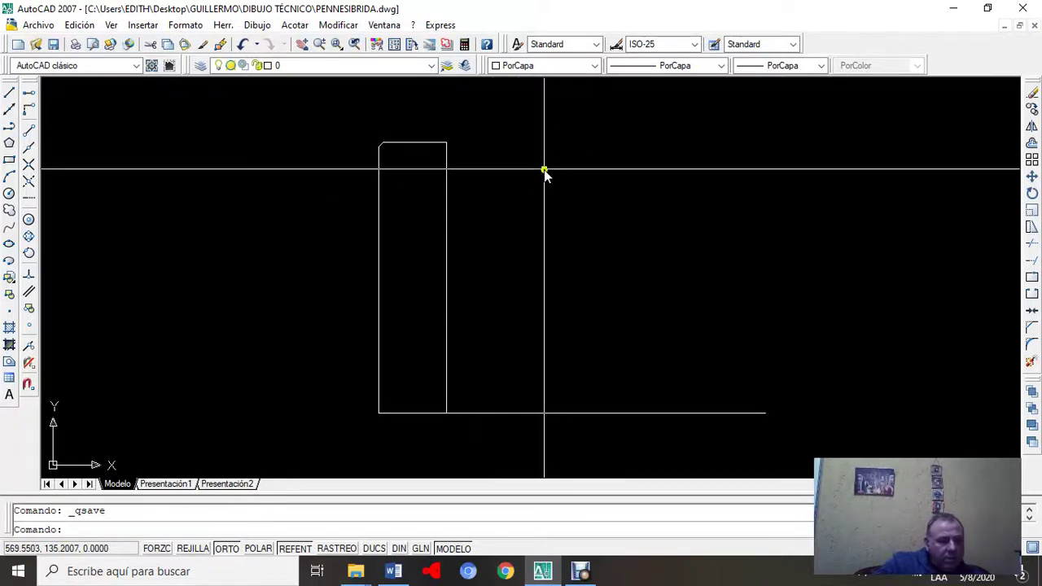
Step: Set automatic saving to every 10 minutes in the program's file opening and saving options
{"action": "left_click", "coordinate": [228, 26]}
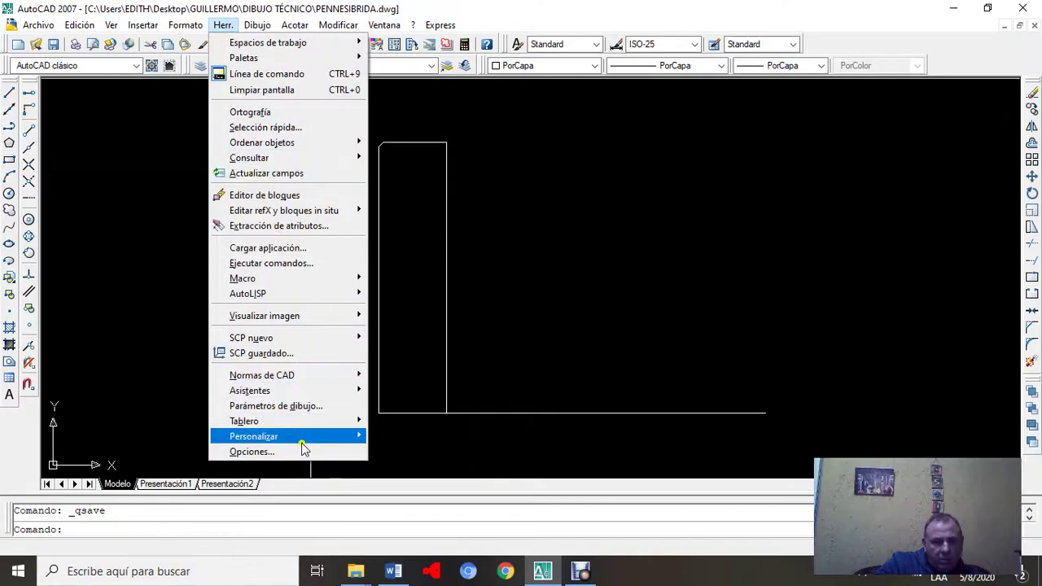
{"action": "left_click", "coordinate": [302, 452]}
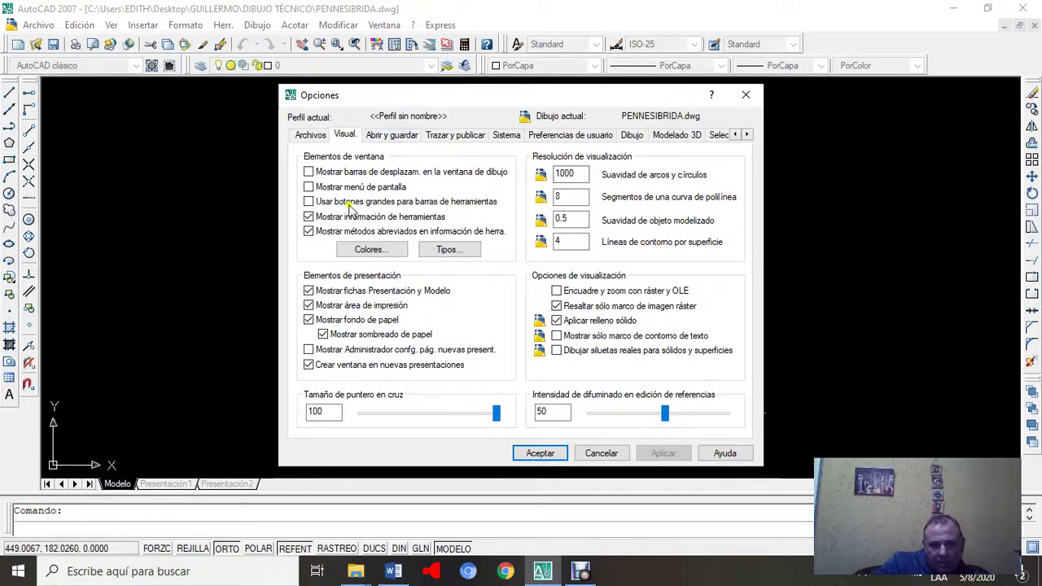
{"action": "left_click", "coordinate": [408, 138]}
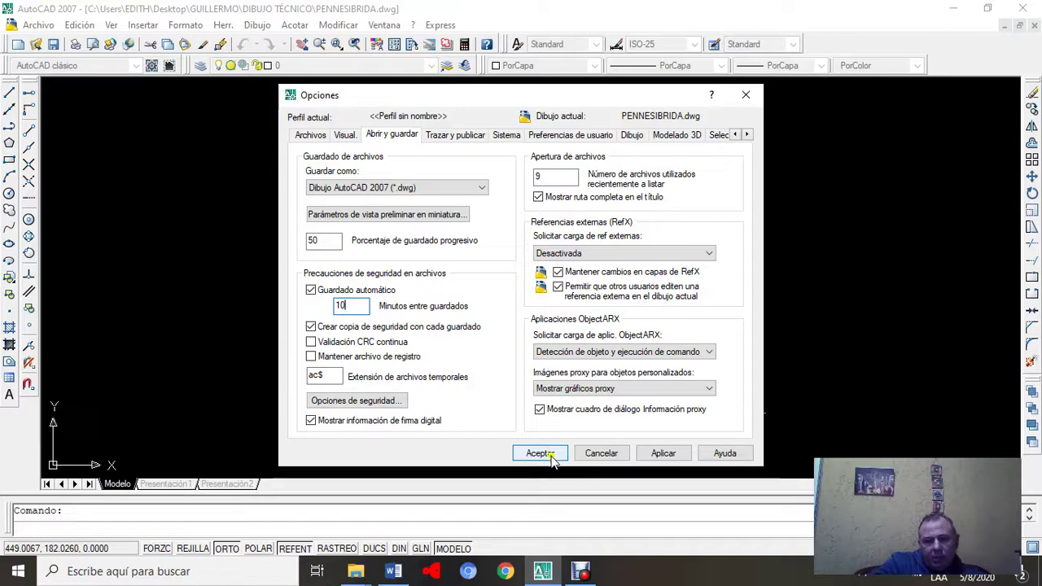
{"action": "left_click", "coordinate": [547, 457]}
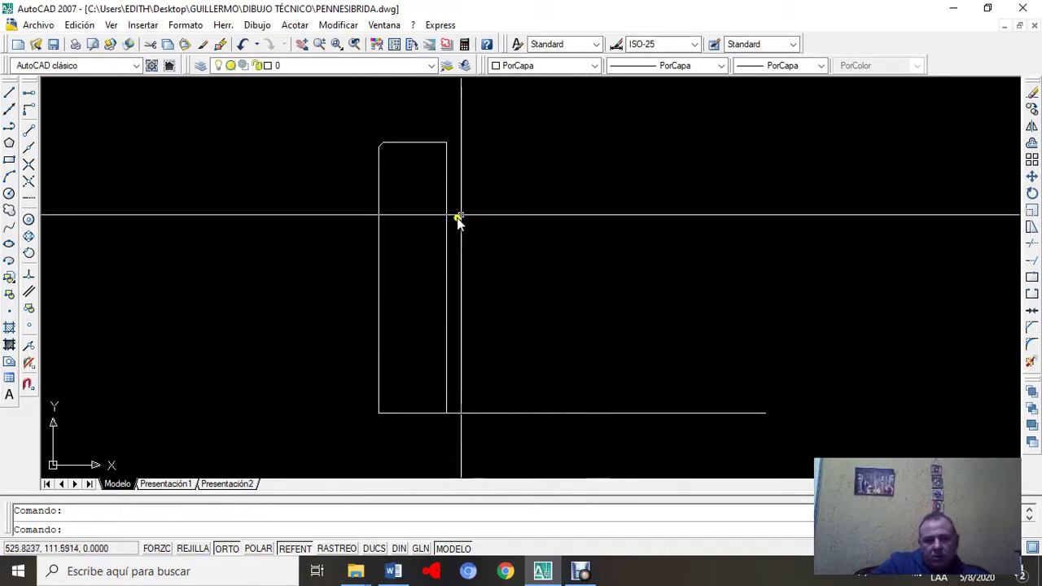
Step: Save the drawing again under its current file name
{"action": "left_click", "coordinate": [521, 231]}
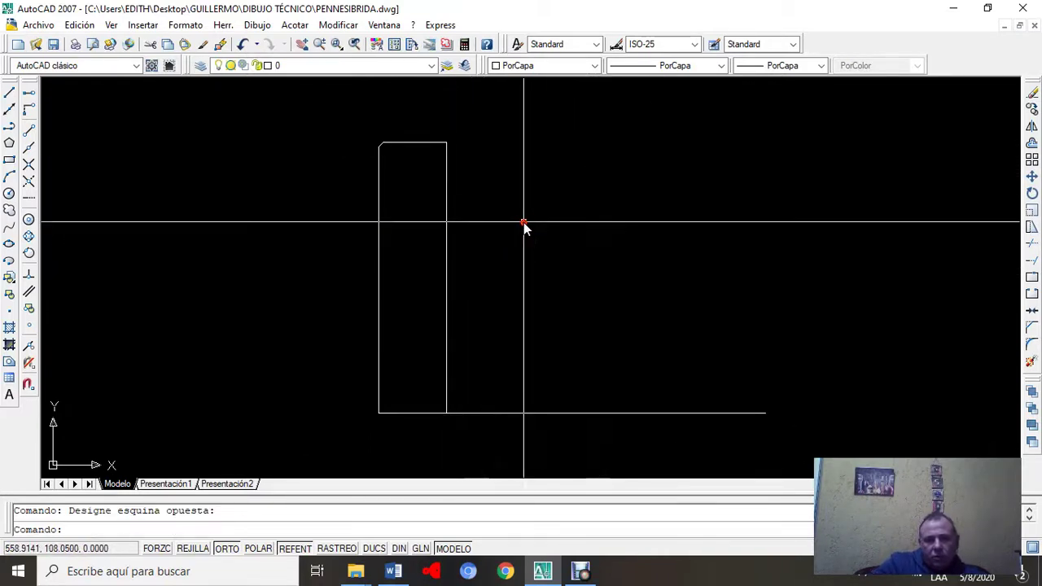
{"action": "left_click", "coordinate": [527, 227]}
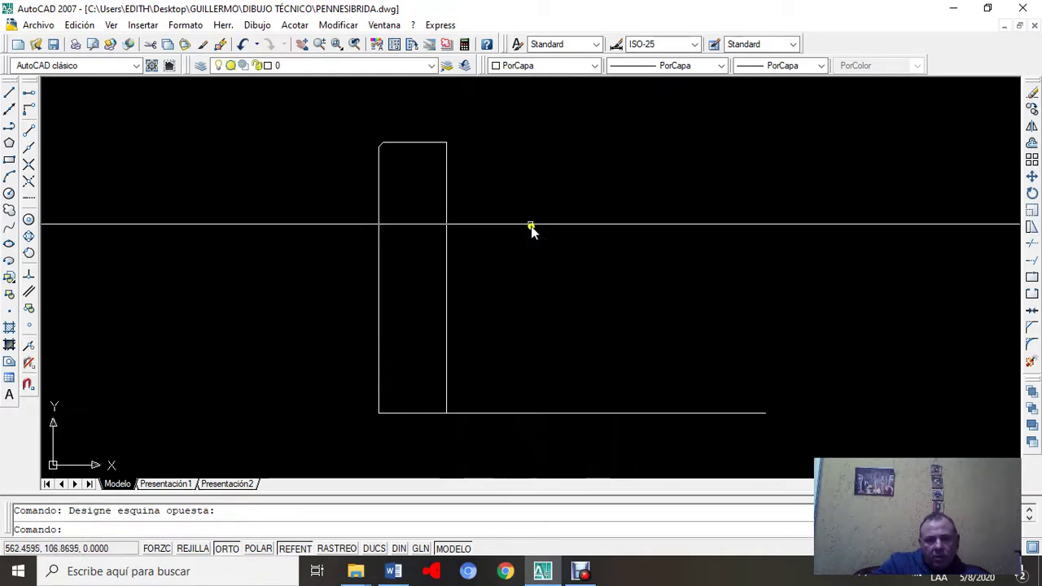
{"action": "left_click", "coordinate": [53, 45]}
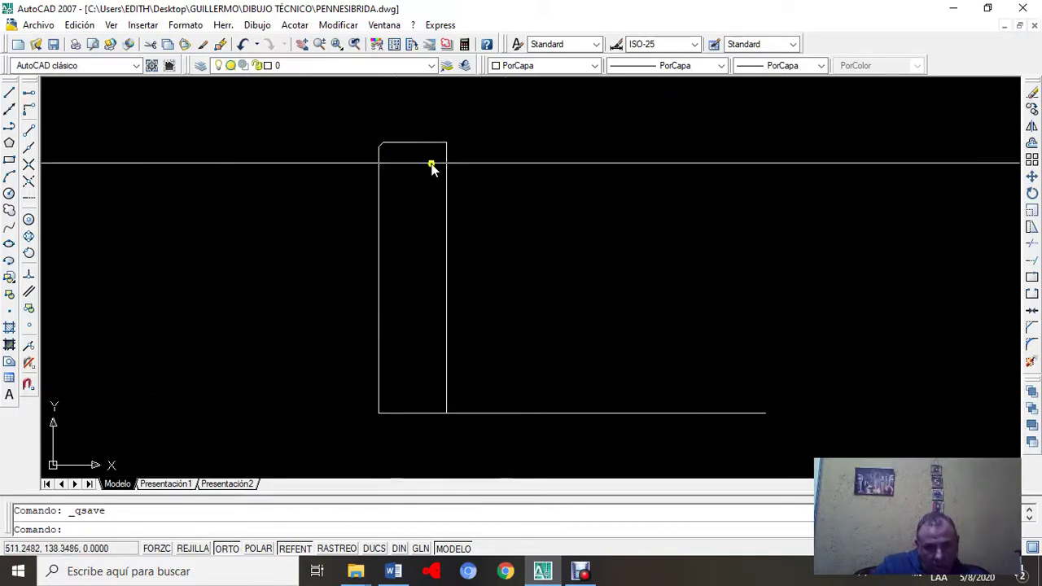
{"action": "scroll", "coordinate": [415, 138], "scroll_direction": "up", "scroll_amount": 5}
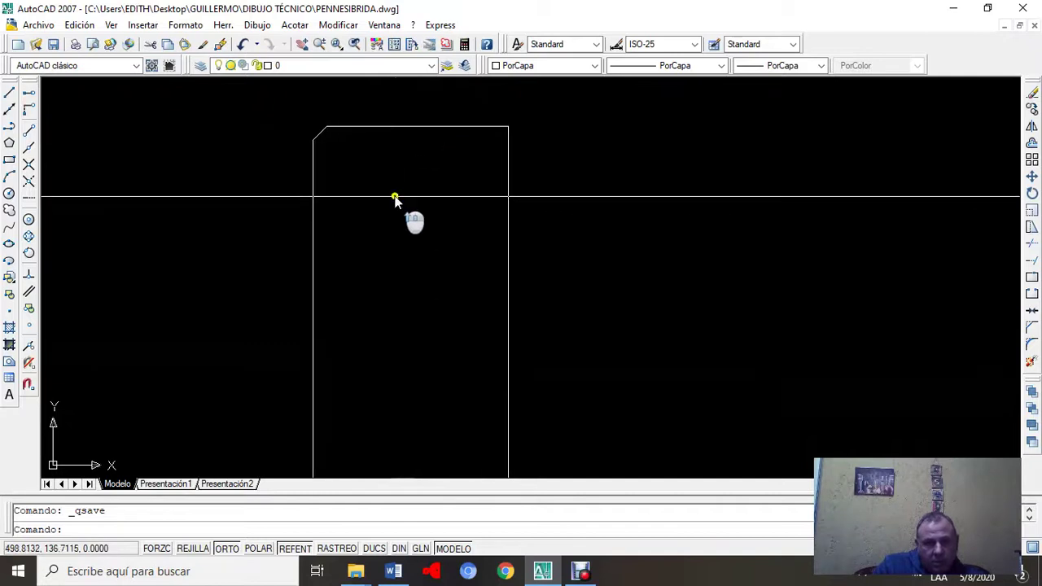
{"action": "scroll", "coordinate": [405, 136], "scroll_direction": "down", "scroll_amount": 4}
{"action": "mouse_move", "coordinate": [405, 135]}
{"action": "middle_mouse_down"}
{"action": "mouse_move", "coordinate": [456, 190]}
{"action": "mouse_move", "coordinate": [488, 255]}
{"action": "middle_mouse_up"}
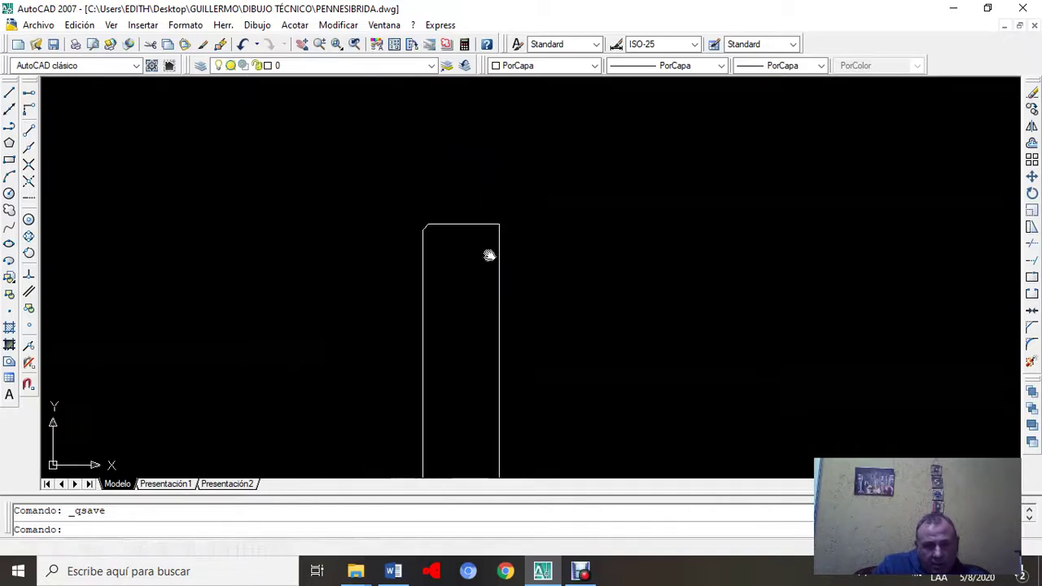
{"action": "scroll", "coordinate": [483, 245], "scroll_direction": "up", "scroll_amount": 3}
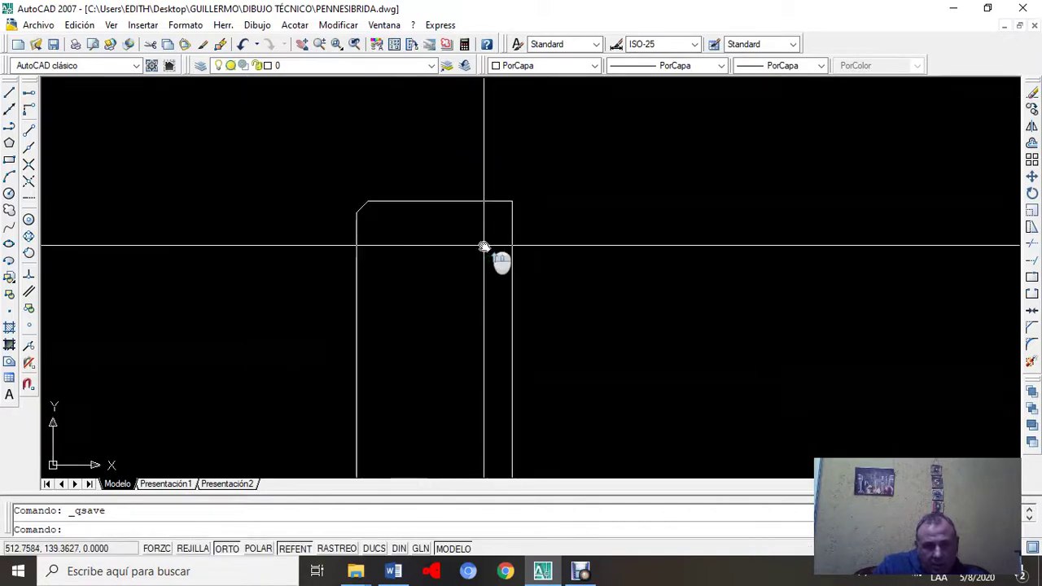
Step: Undo the recent operations one by one, back through the chamfer on the flange profile's upper left corner
{"action": "left_click", "coordinate": [243, 45]}
{"action": "left_click", "coordinate": [243, 44]}
{"action": "left_click", "coordinate": [243, 44]}
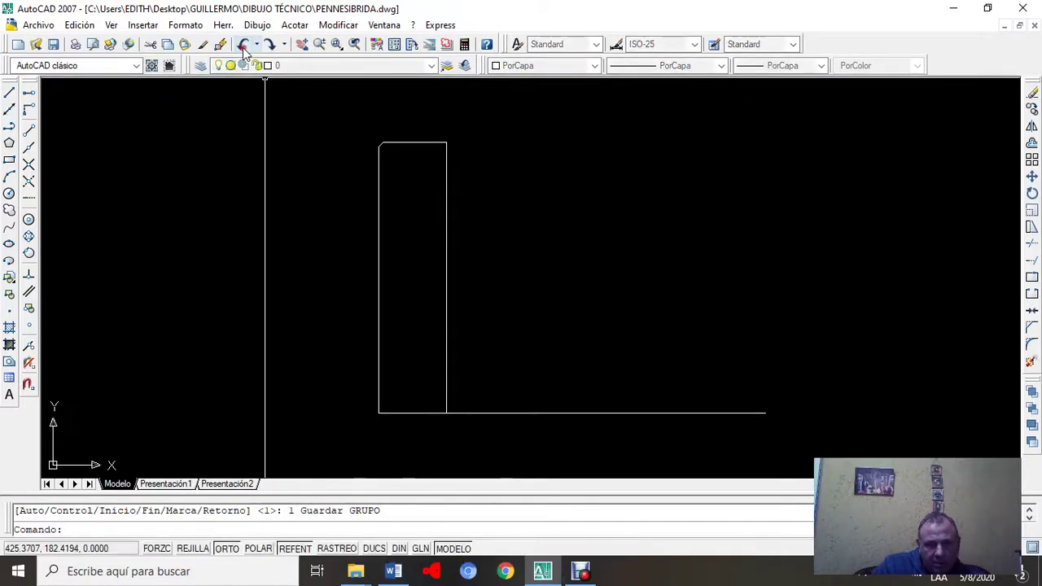
{"action": "left_click", "coordinate": [242, 45]}
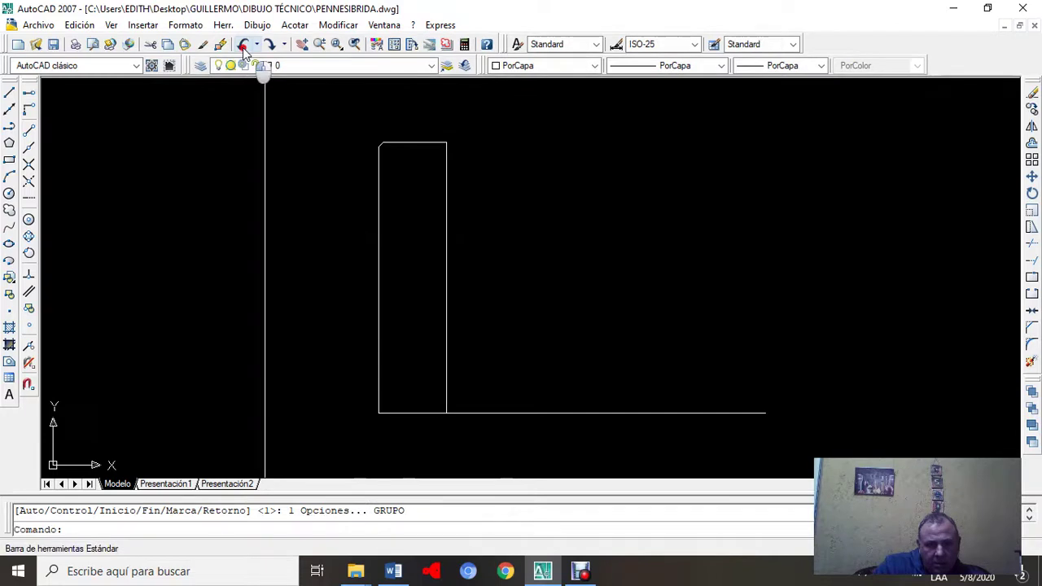
{"action": "left_click", "coordinate": [243, 44]}
{"action": "left_click", "coordinate": [242, 45]}
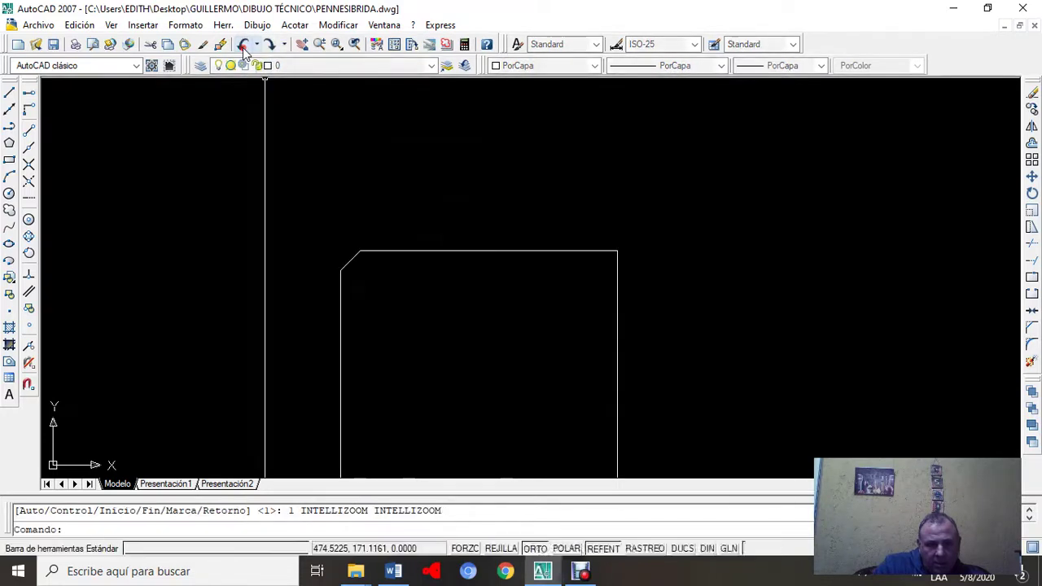
{"action": "left_click", "coordinate": [243, 45]}
{"action": "left_click", "coordinate": [243, 45]}
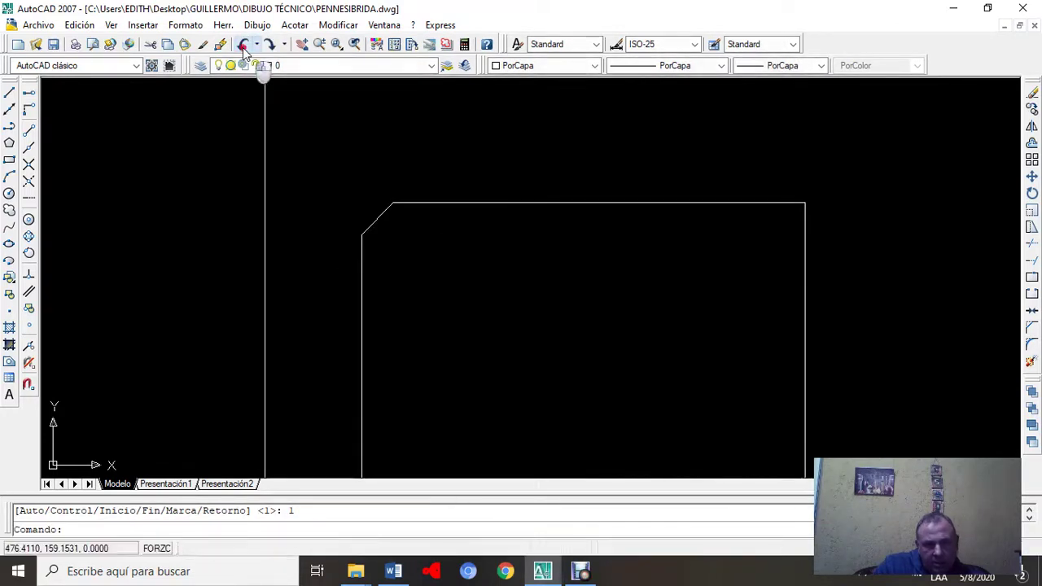
{"action": "left_click", "coordinate": [242, 45]}
{"action": "left_click", "coordinate": [243, 45]}
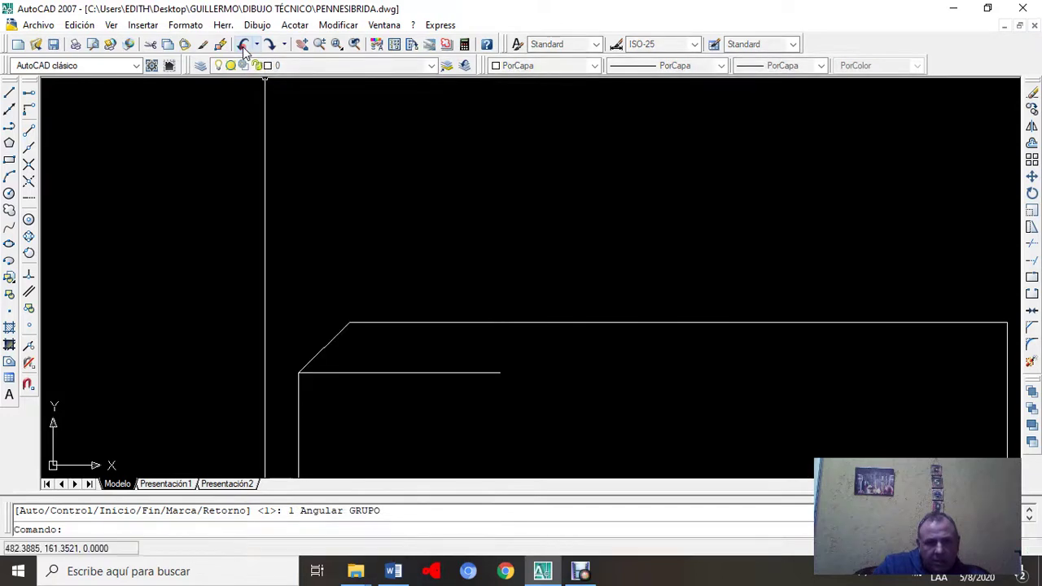
{"action": "left_click", "coordinate": [243, 45]}
{"action": "left_click", "coordinate": [242, 44]}
{"action": "left_click", "coordinate": [242, 45]}
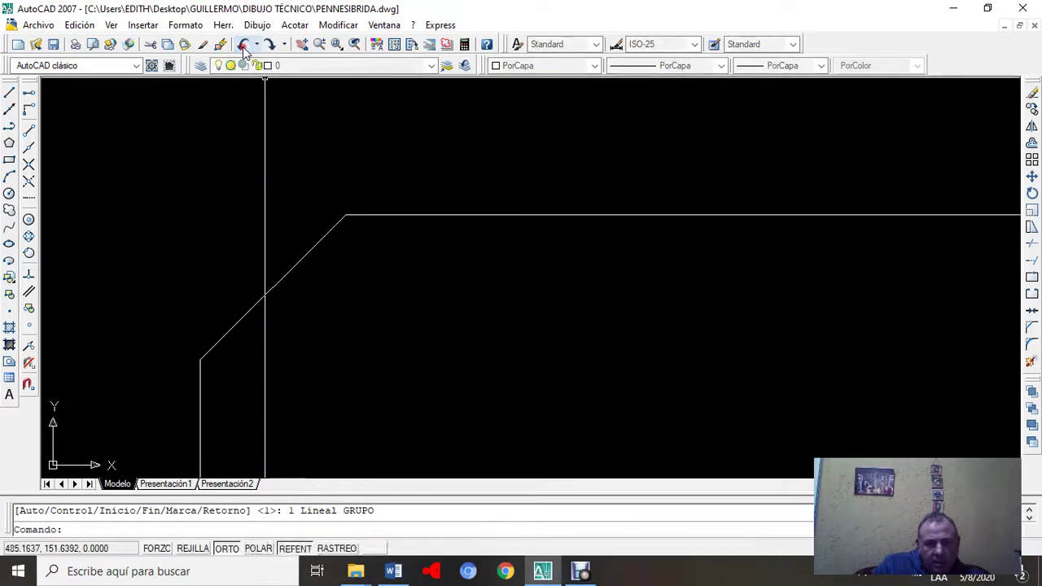
{"action": "left_click", "coordinate": [243, 45]}
{"action": "left_click", "coordinate": [242, 44]}
{"action": "left_click", "coordinate": [242, 45]}
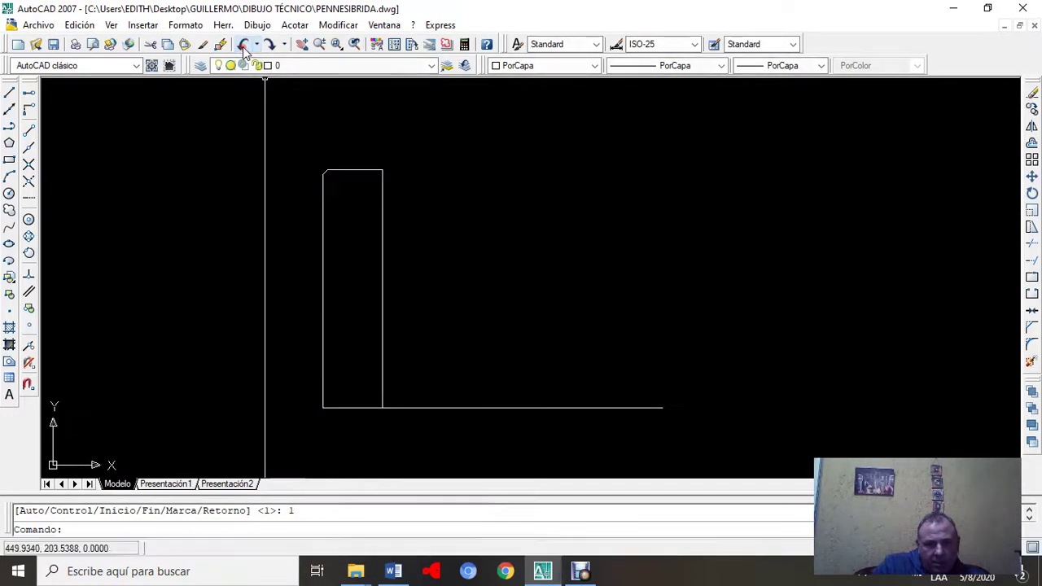
{"action": "left_click", "coordinate": [243, 45]}
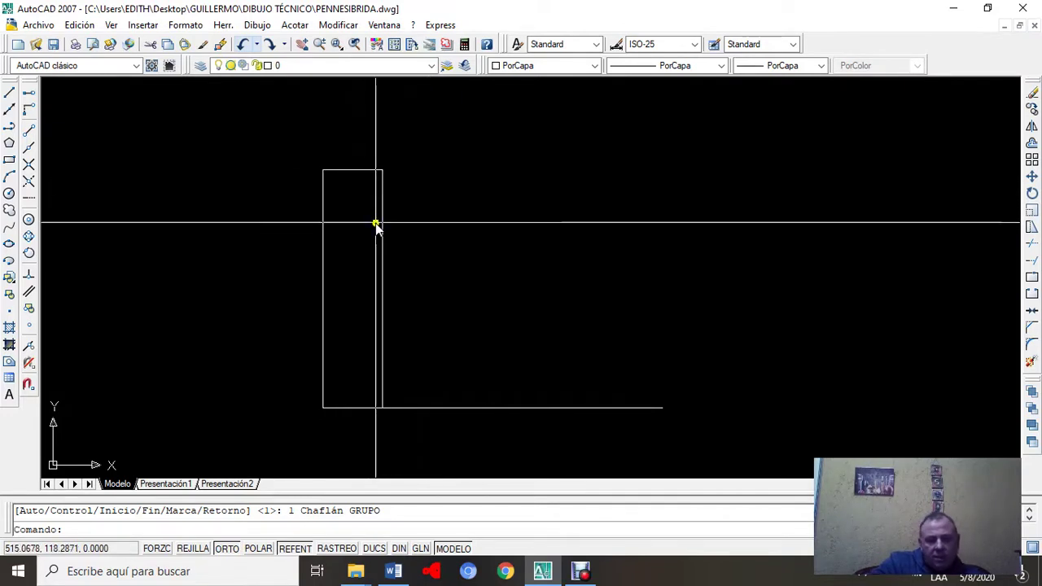
Step: Chamfer the profile's upper left corner by the angle method, with a length of 2.5 and an angle of 45º
{"action": "scroll", "coordinate": [329, 183], "scroll_direction": "up", "scroll_amount": 5}
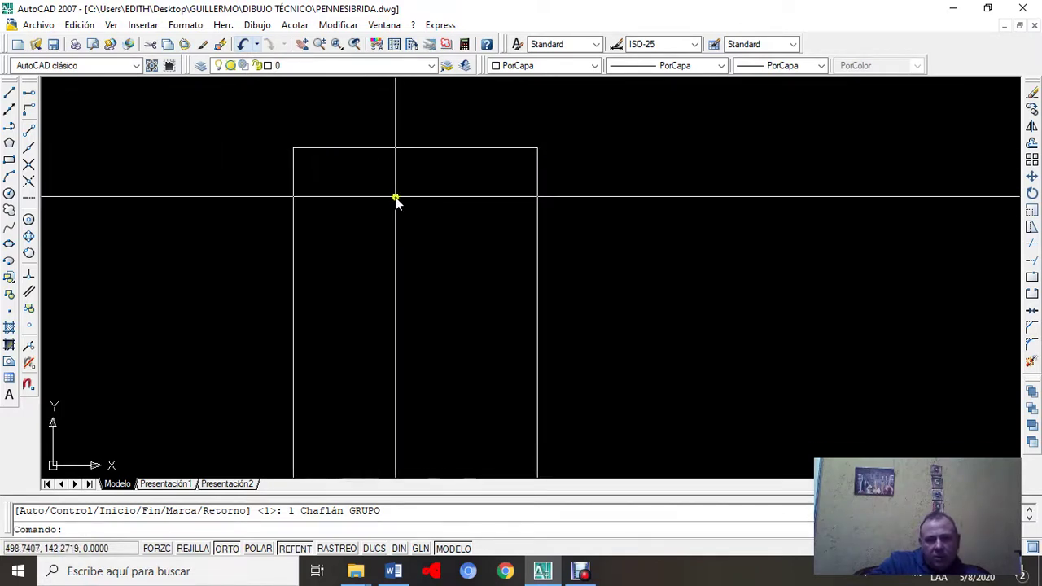
{"action": "left_click", "coordinate": [350, 25]}
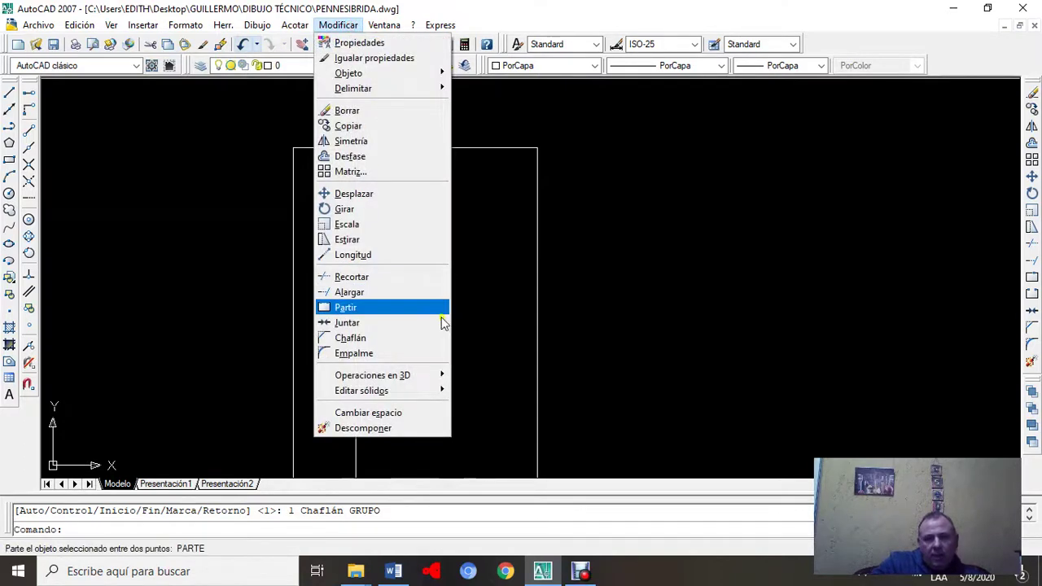
{"action": "left_click", "coordinate": [415, 337]}
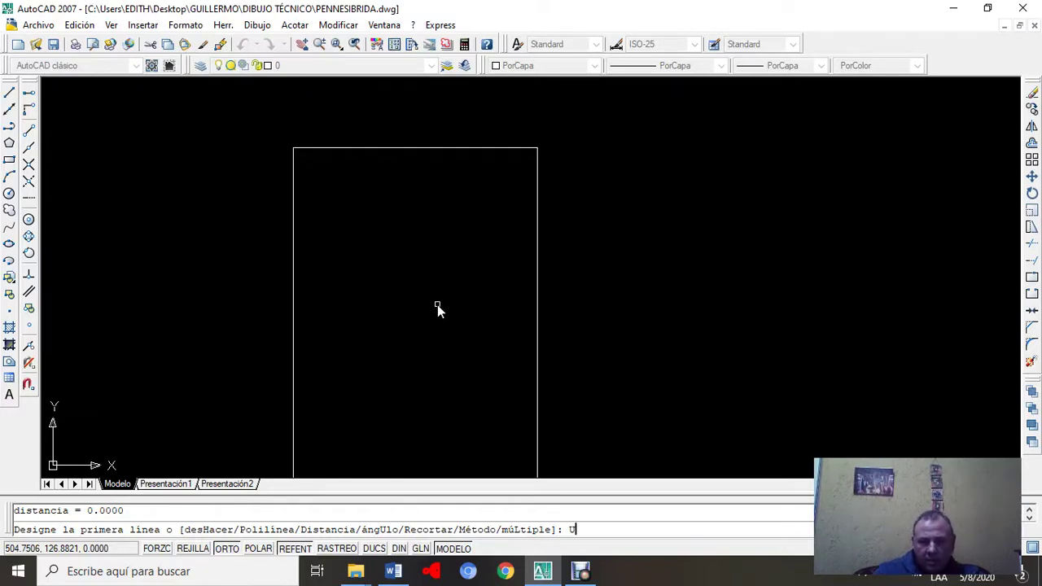
{"action": "key", "text": "Return"}
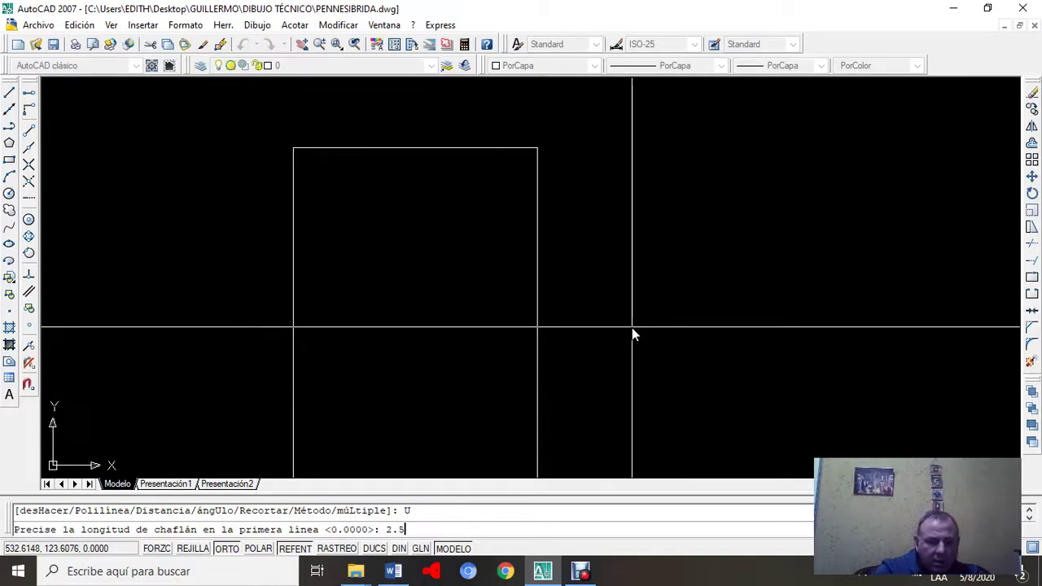
{"action": "key", "text": "Return"}
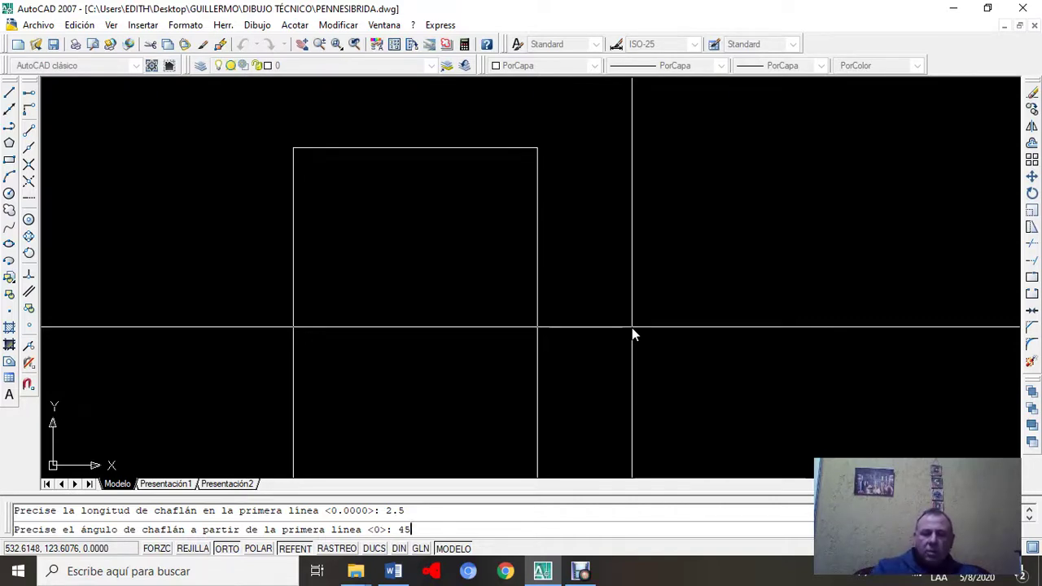
{"action": "key", "text": "Return"}
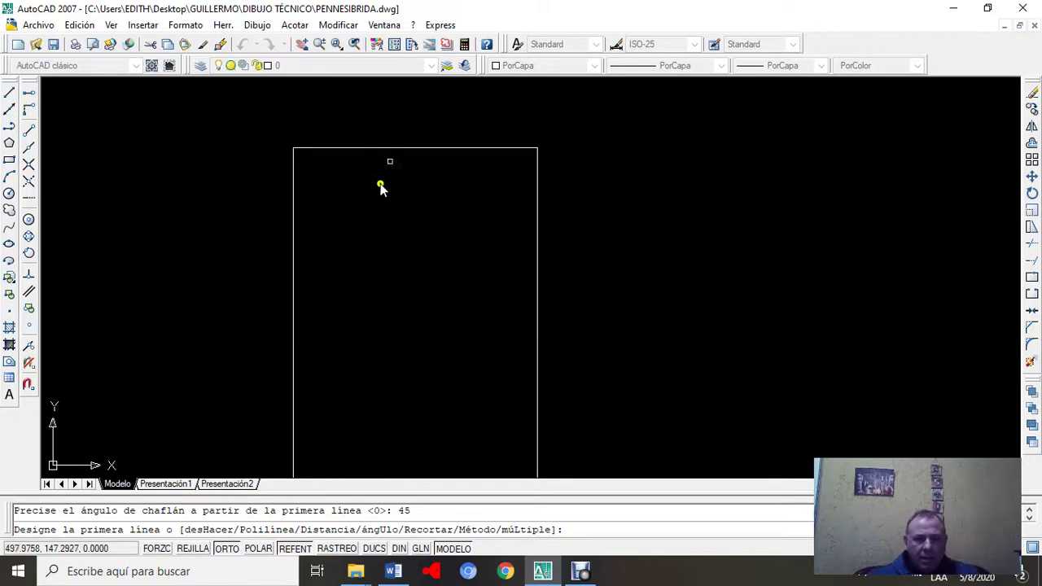
{"action": "left_click", "coordinate": [294, 181]}
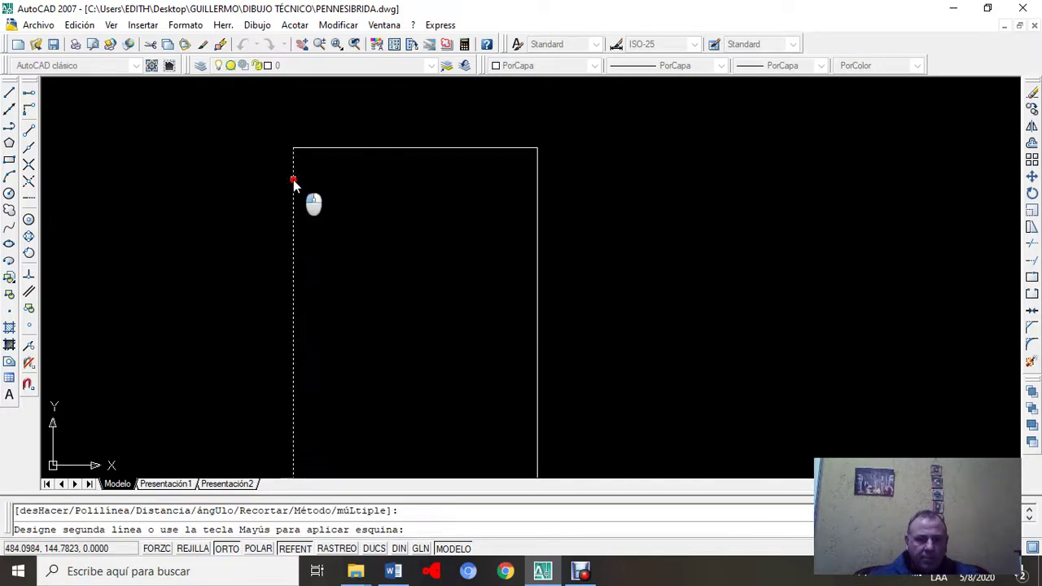
{"action": "left_click", "coordinate": [340, 150]}
{"action": "key", "text": "Escape"}
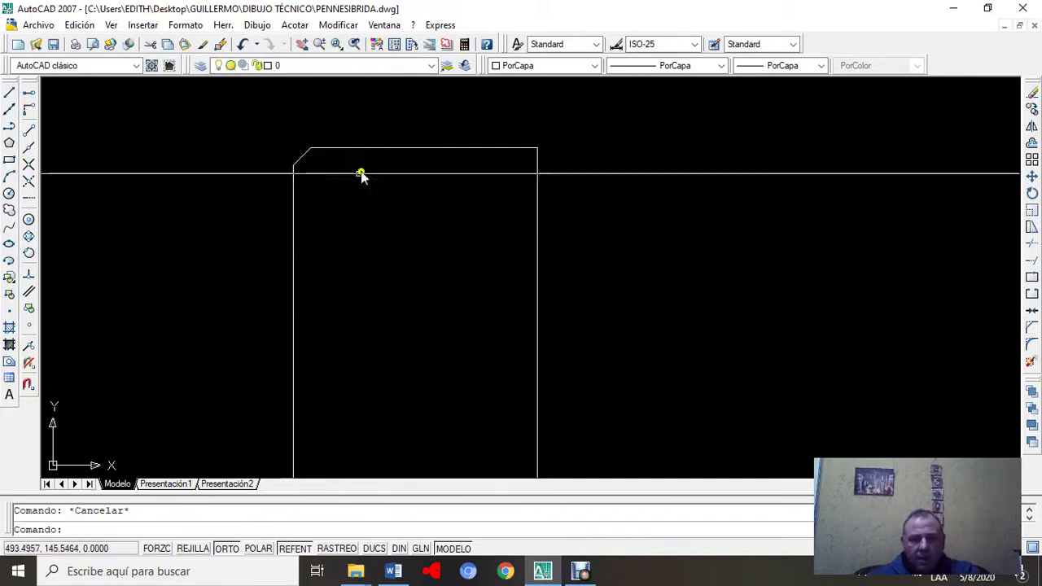
Step: Examine the step at the flange's upper right corner in the BRIDA reference drawing, and return to the profile drawing
{"action": "mouse_move", "coordinate": [412, 171]}
{"action": "middle_mouse_down"}
{"action": "mouse_move", "coordinate": [562, 272]}
{"action": "mouse_move", "coordinate": [497, 219]}
{"action": "middle_mouse_up"}
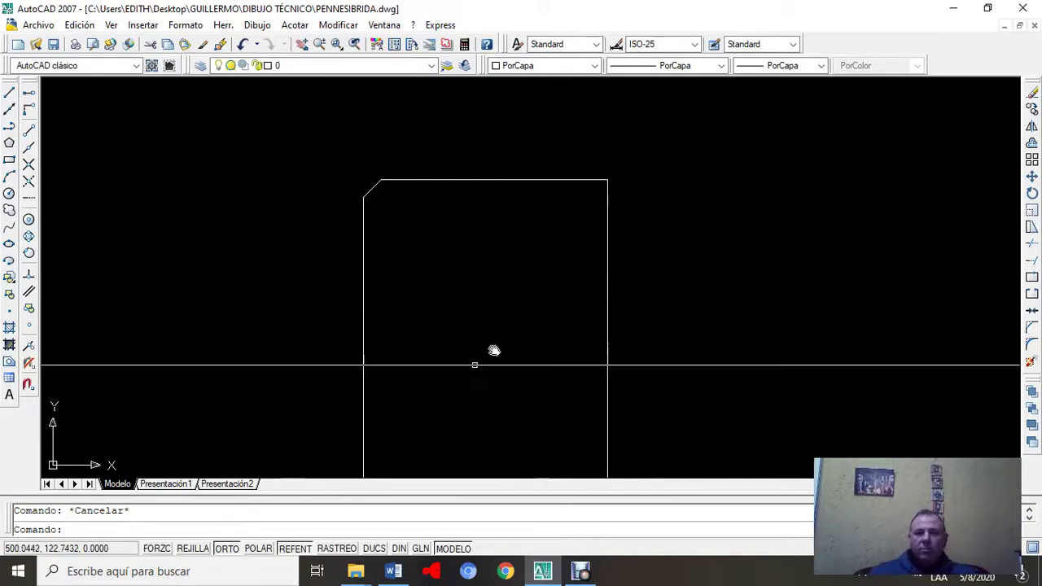
{"action": "scroll", "coordinate": [494, 350], "scroll_direction": "down", "scroll_amount": 4}
{"action": "mouse_move", "coordinate": [494, 351]}
{"action": "middle_mouse_down"}
{"action": "mouse_move", "coordinate": [578, 226]}
{"action": "mouse_move", "coordinate": [367, 186]}
{"action": "middle_mouse_up"}
{"action": "scroll", "coordinate": [556, 241], "scroll_direction": "down", "scroll_amount": 2}
{"action": "scroll", "coordinate": [391, 191], "scroll_direction": "up", "scroll_amount": 2}
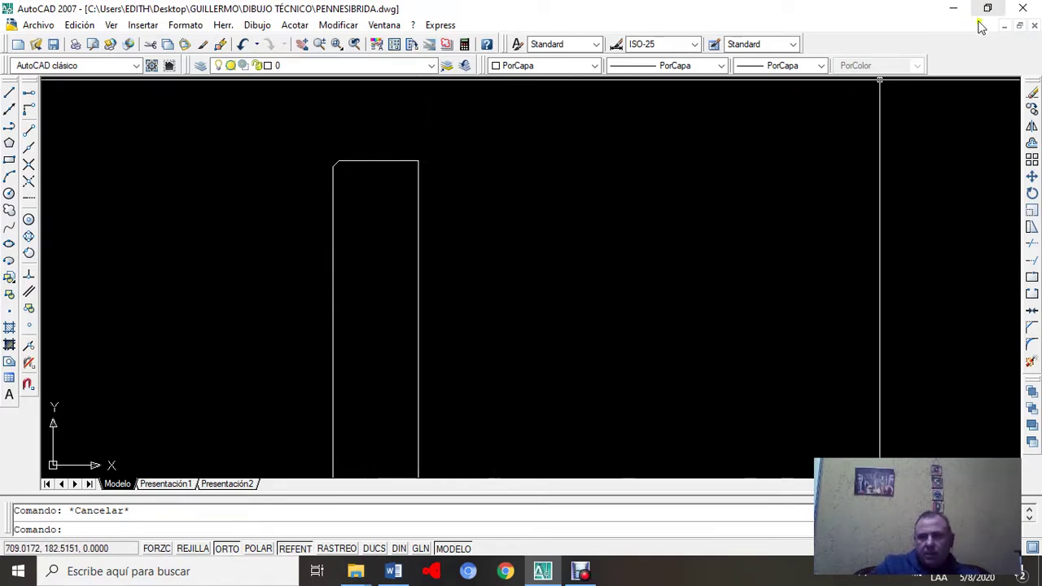
{"action": "left_click", "coordinate": [1007, 31]}
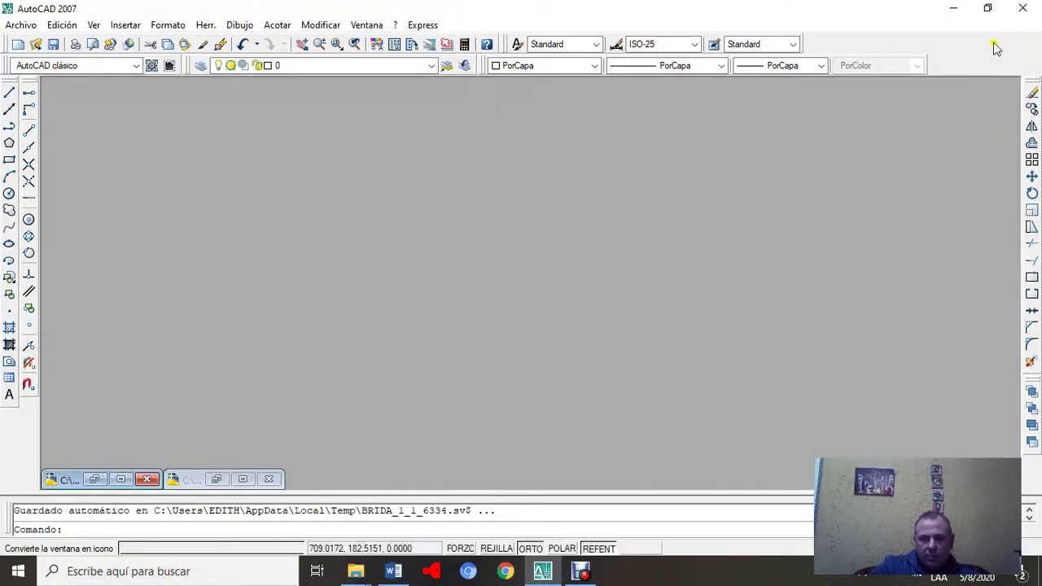
{"action": "left_click", "coordinate": [121, 480]}
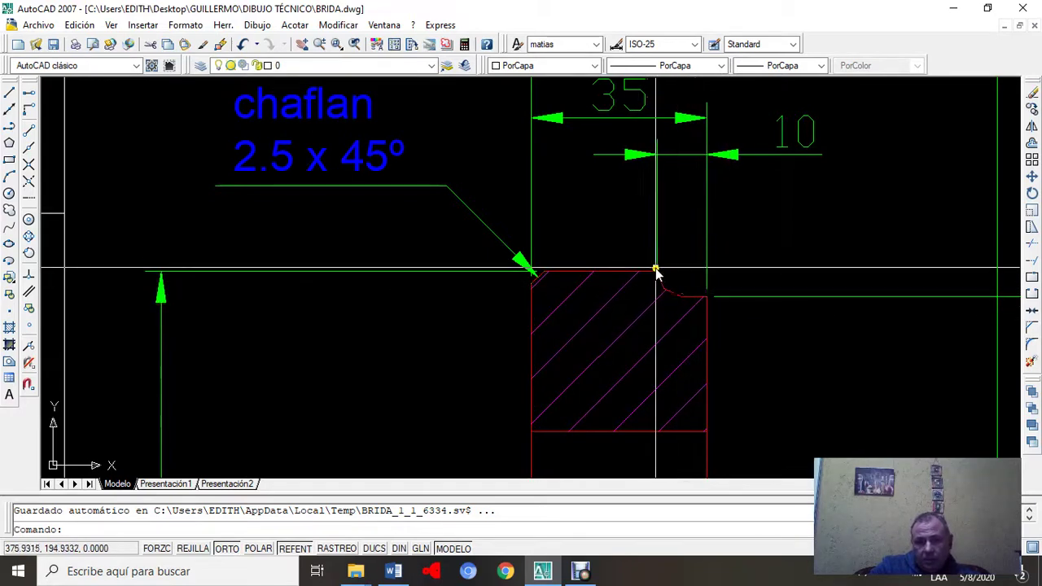
{"action": "left_click", "coordinate": [1007, 30]}
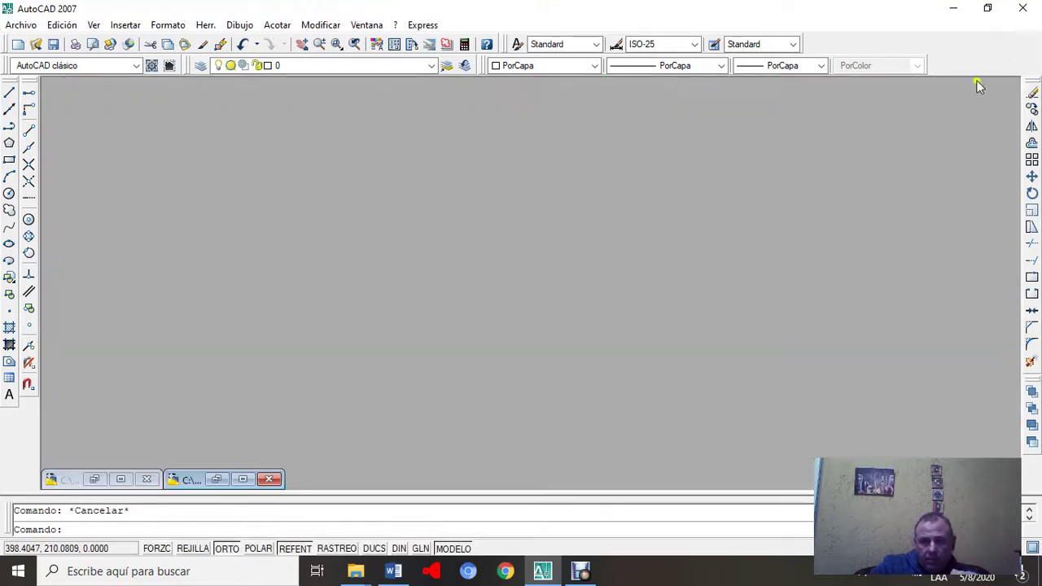
{"action": "left_click", "coordinate": [244, 480]}
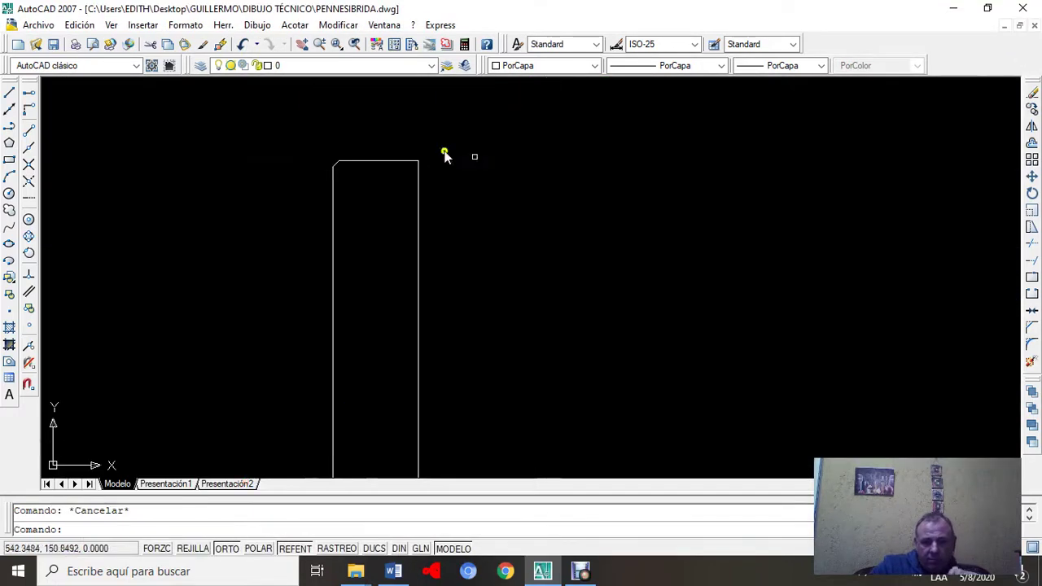
{"action": "middle_click_drag", "start_coordinate": [428, 164], "coordinate": [415, 272]}
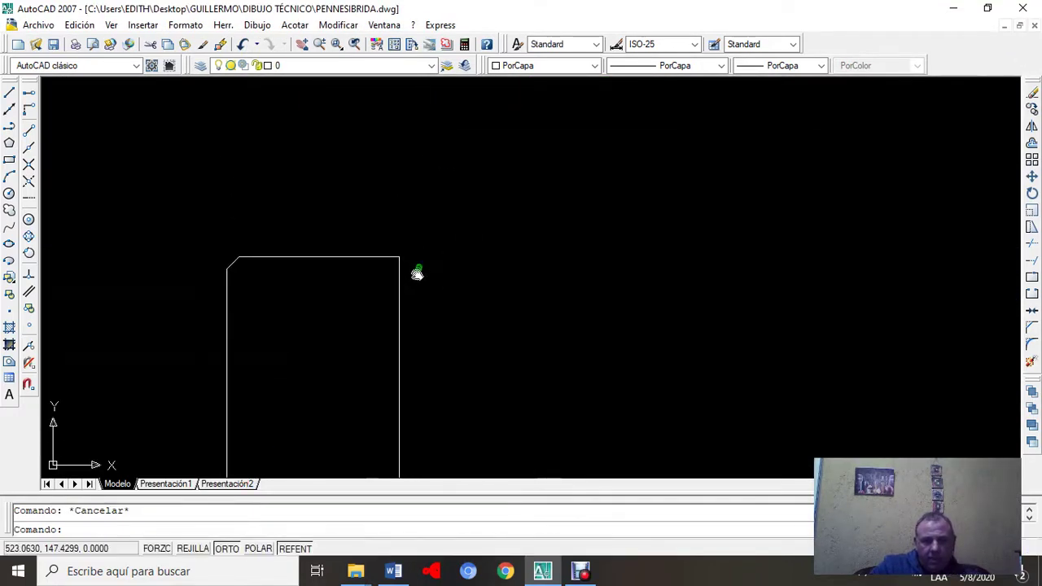
{"action": "scroll", "coordinate": [419, 272], "scroll_direction": "up", "scroll_amount": 2}
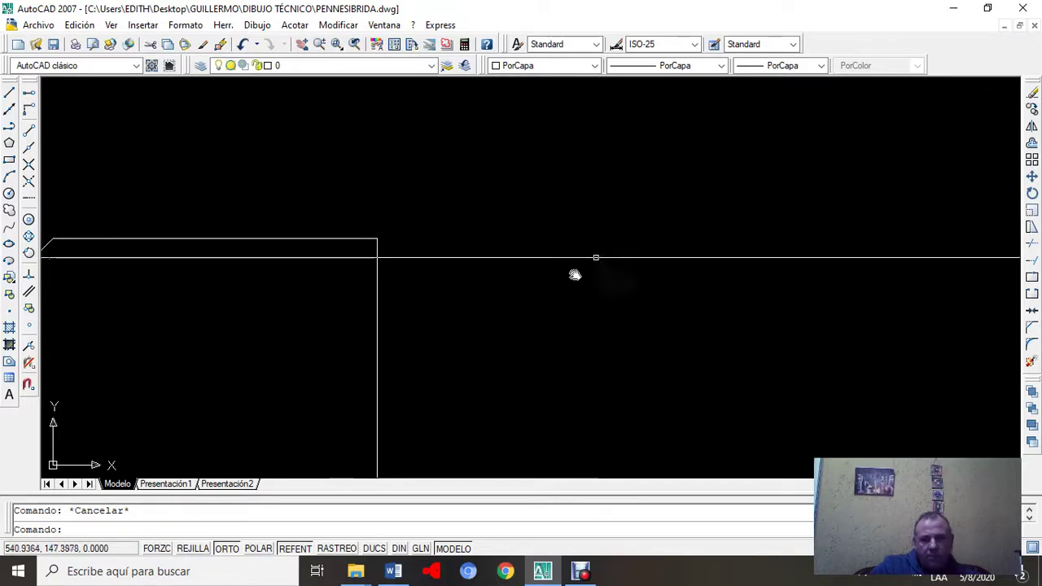
{"action": "left_click", "coordinate": [337, 25]}
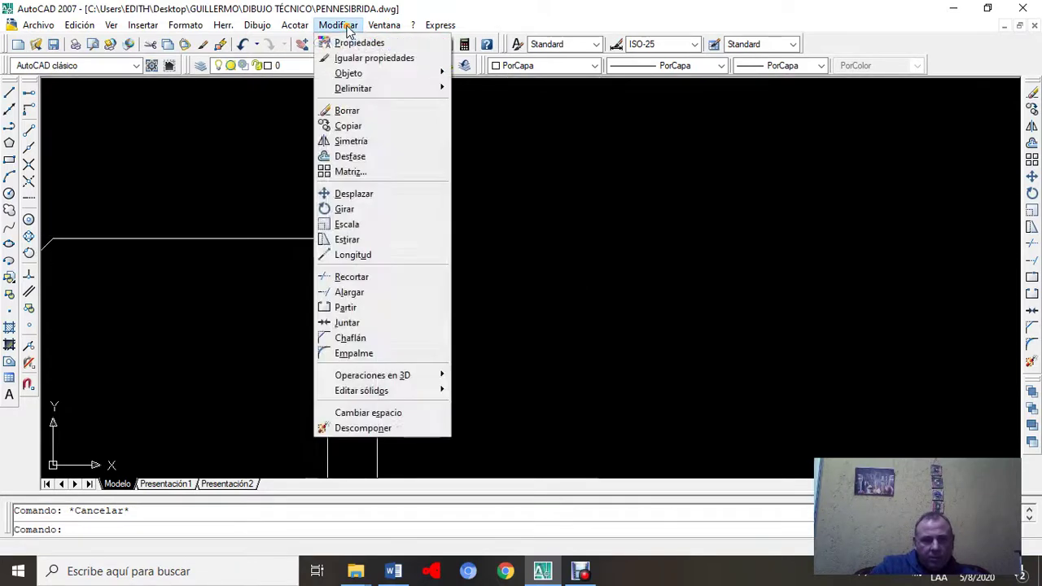
{"action": "left_click", "coordinate": [387, 355]}
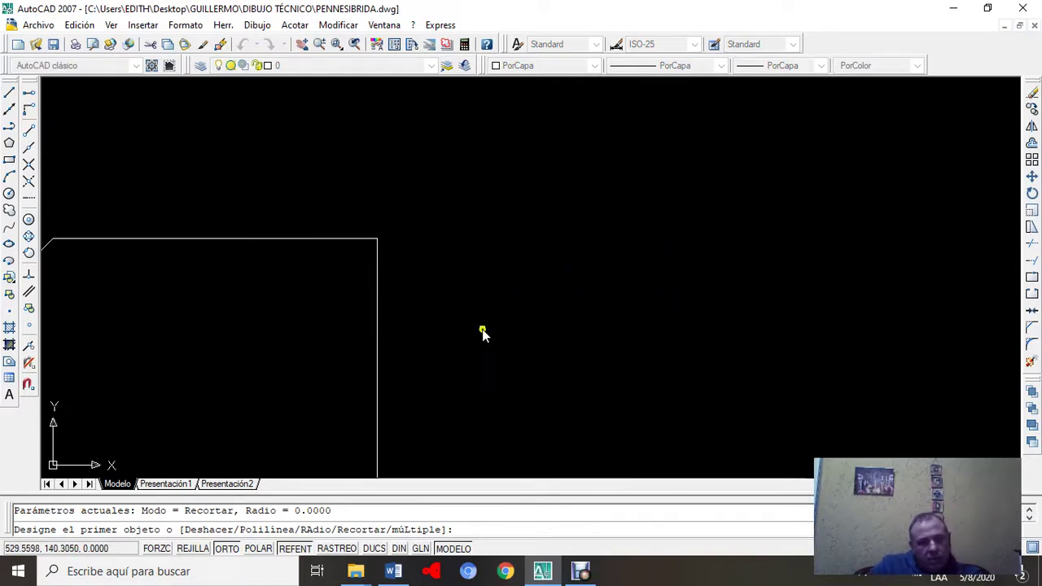
{"action": "key", "text": "Escape"}
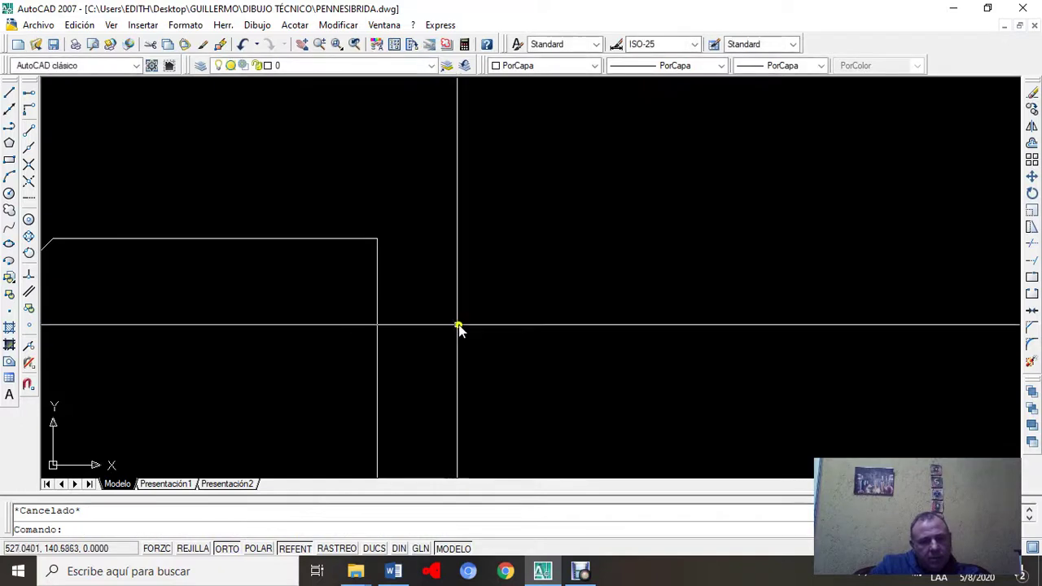
Step: Look up the radius of the flange's rounded step in section A-A of the BRIDA reference drawing, and return to the profile drawing
{"action": "left_click", "coordinate": [1003, 27]}
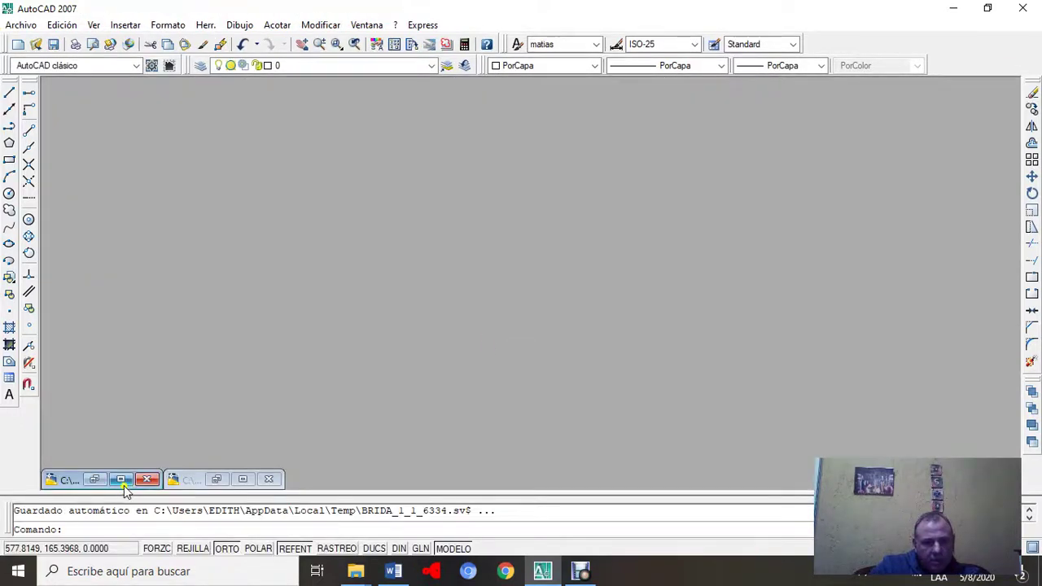
{"action": "left_click", "coordinate": [121, 480]}
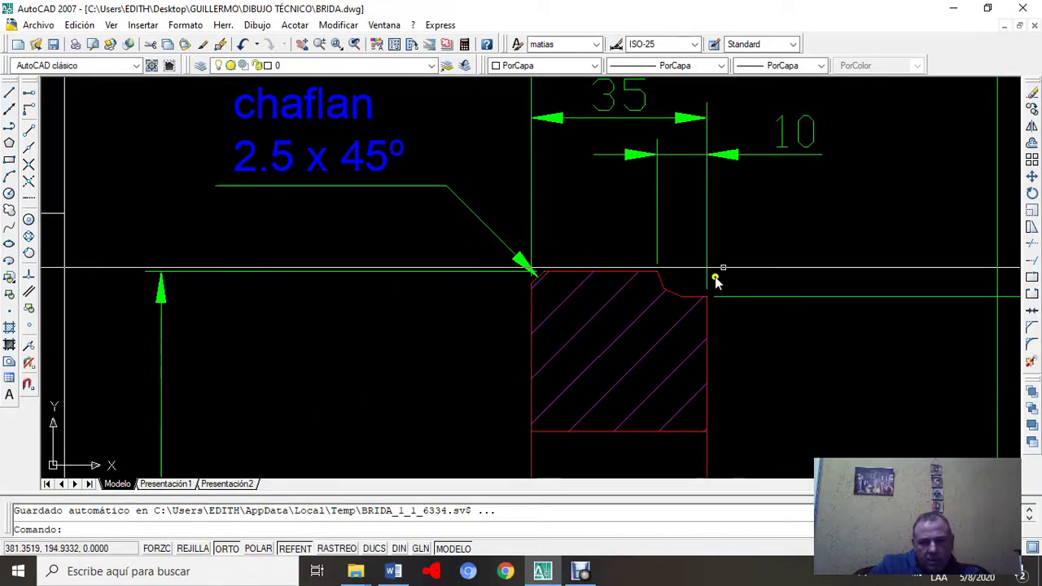
{"action": "scroll", "coordinate": [723, 350], "scroll_direction": "down", "scroll_amount": 5}
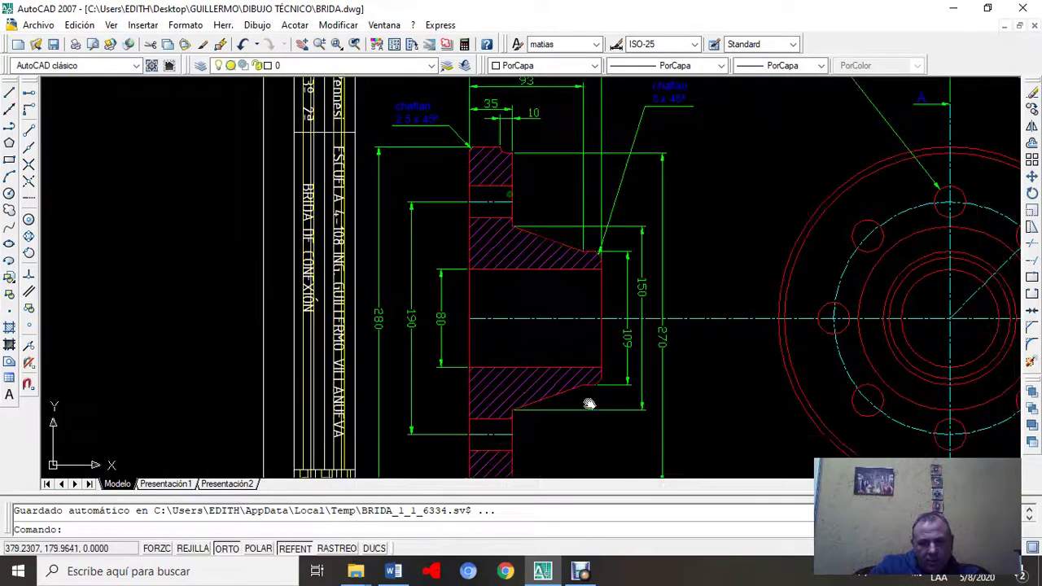
{"action": "middle_click_drag", "start_coordinate": [581, 431], "coordinate": [553, 258]}
{"action": "scroll", "coordinate": [519, 320], "scroll_direction": "up", "scroll_amount": 5}
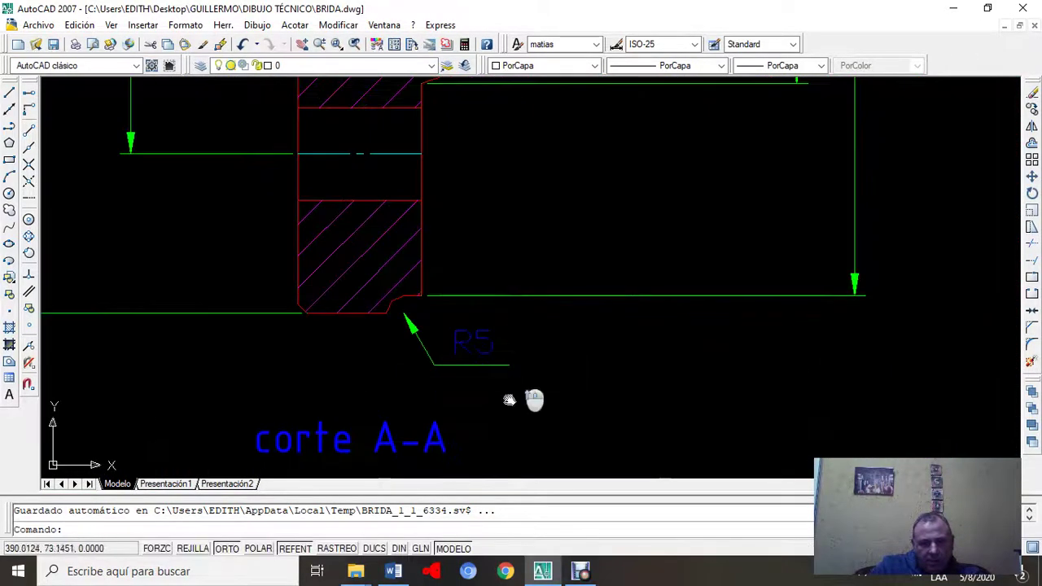
{"action": "scroll", "coordinate": [594, 290], "scroll_direction": "down", "scroll_amount": 2}
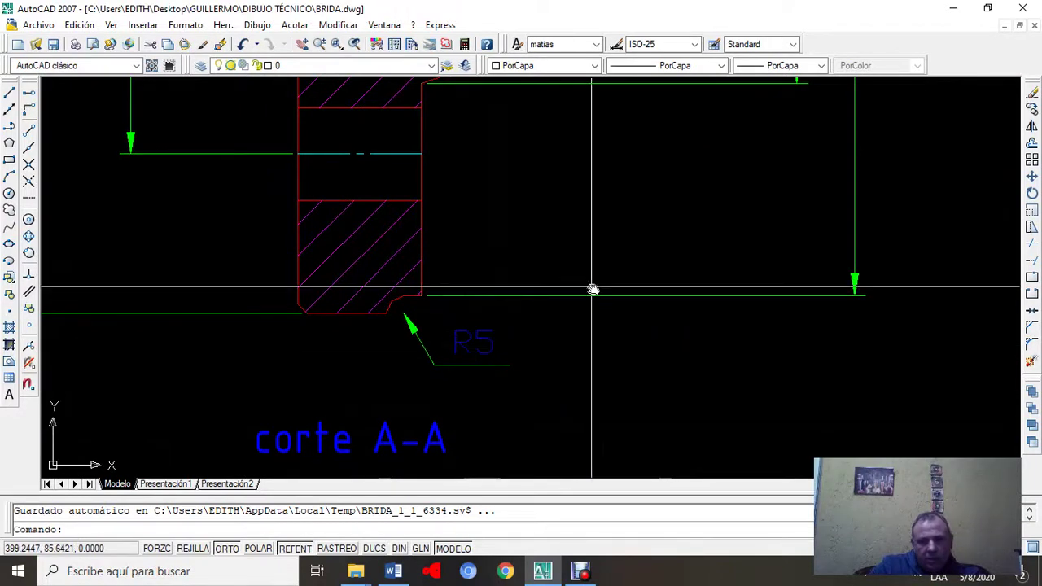
{"action": "left_click", "coordinate": [1003, 30]}
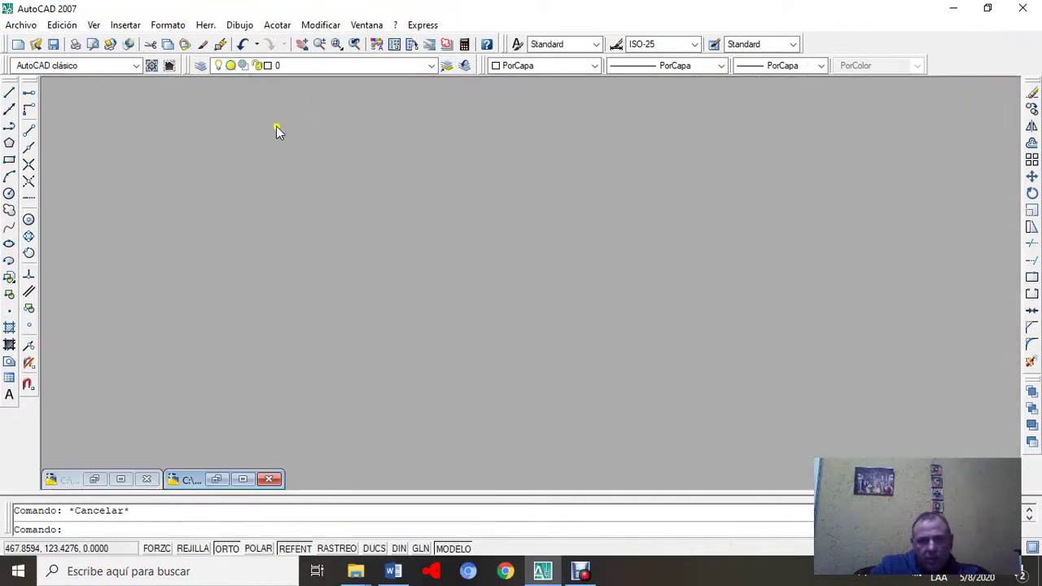
{"action": "left_click", "coordinate": [243, 480]}
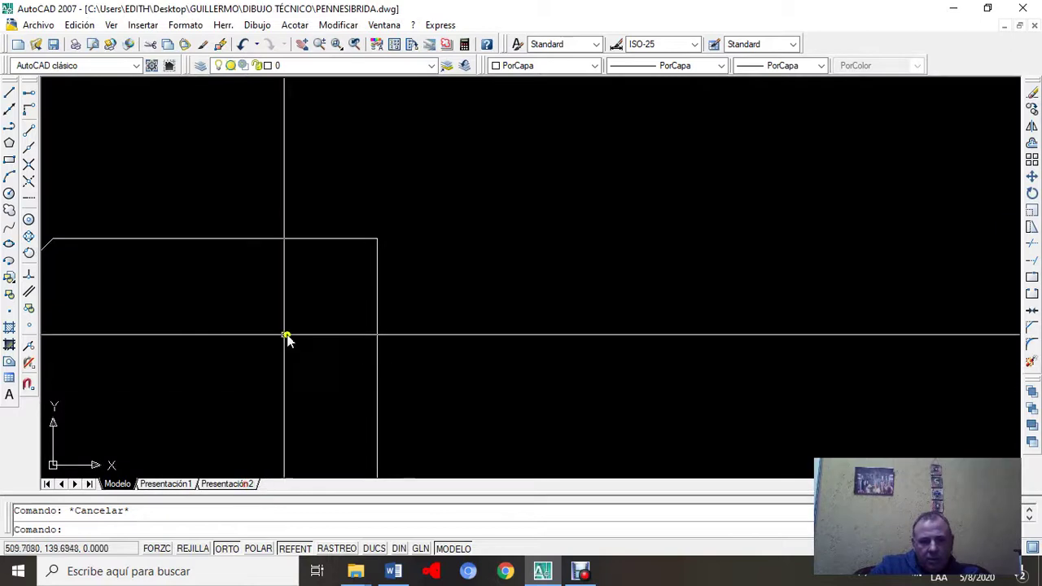
Step: Start a fillet on the flange profile and choose its radius option
{"action": "left_click", "coordinate": [337, 25]}
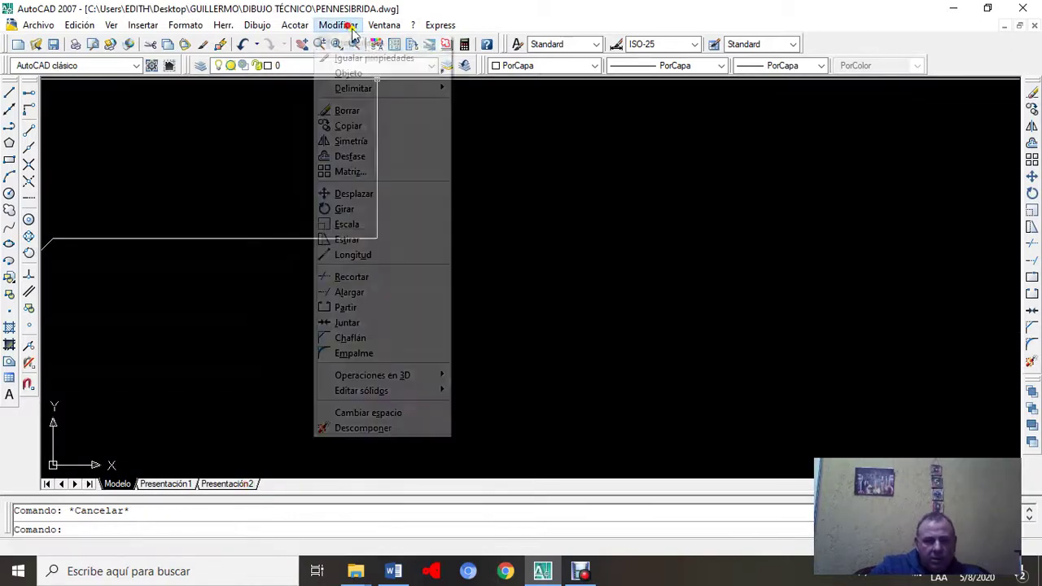
{"action": "left_click", "coordinate": [401, 352]}
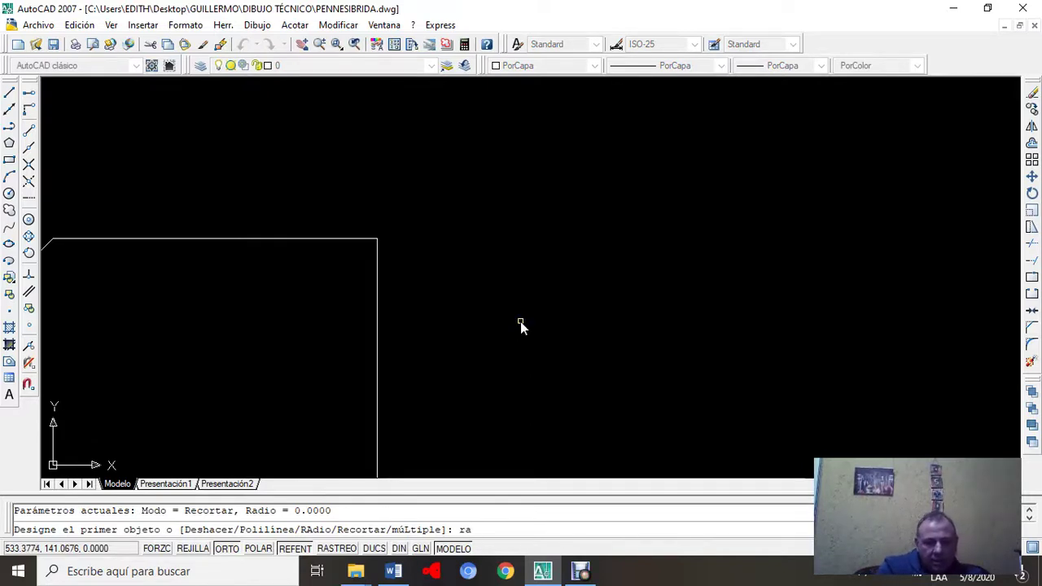
Step: Try a fillet with radius 5 between the profile's top edge and right vertical edge, and undo it
{"action": "key", "text": "Return"}
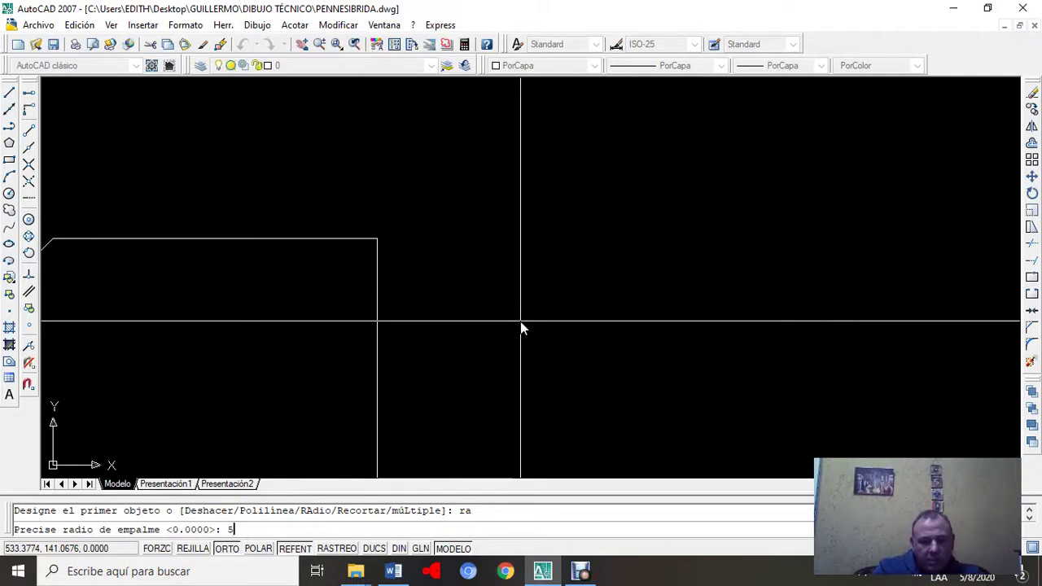
{"action": "key", "text": "Return"}
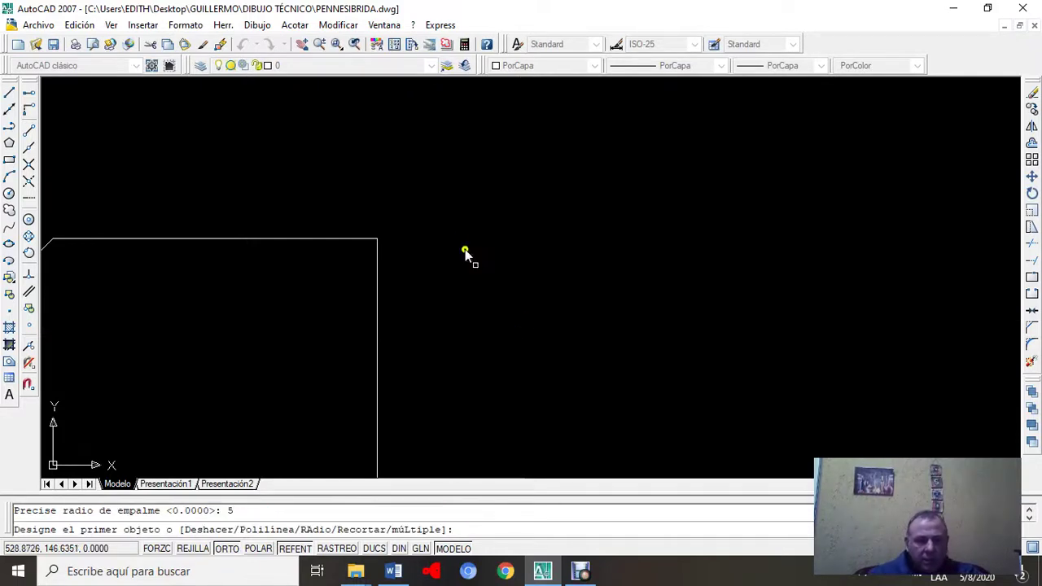
{"action": "left_click", "coordinate": [359, 245]}
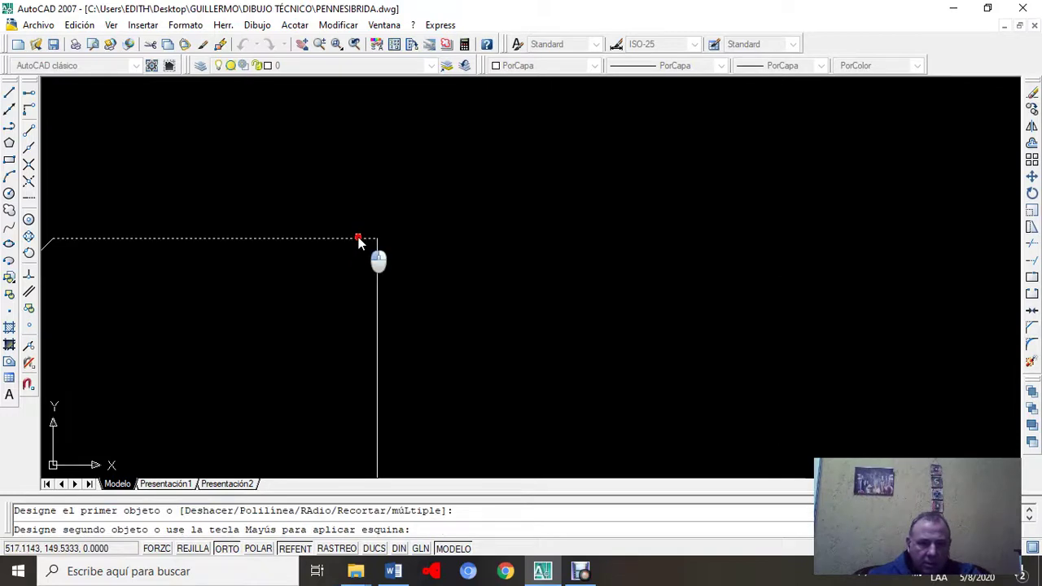
{"action": "left_click", "coordinate": [377, 260]}
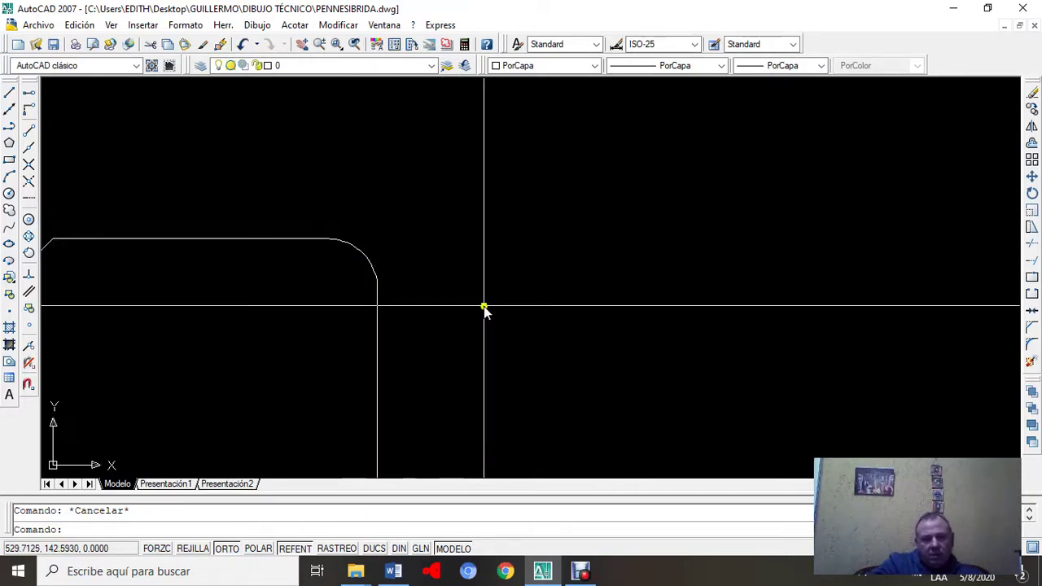
{"action": "left_click", "coordinate": [244, 45]}
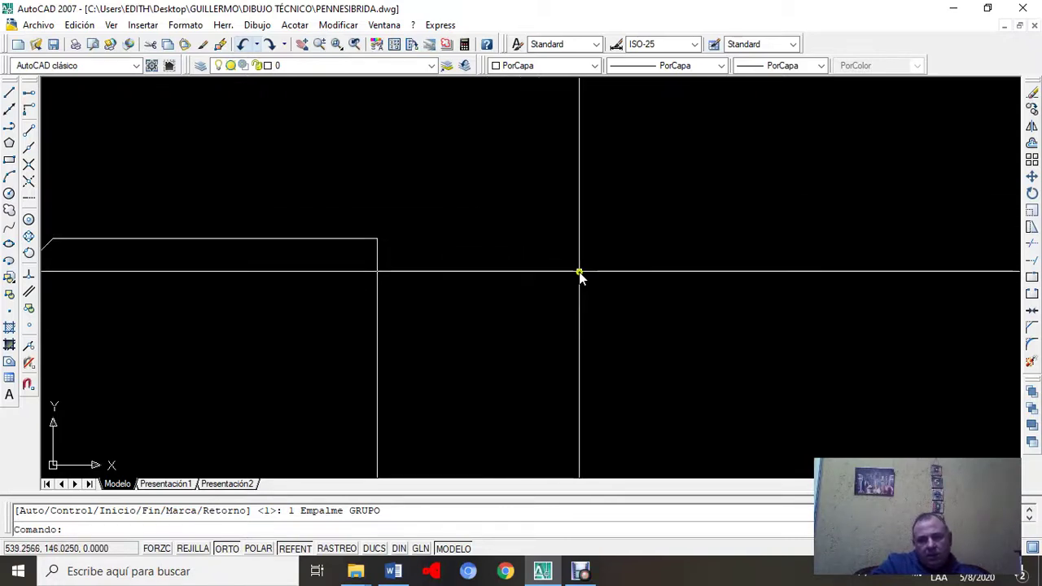
Step: Switch to the BRIDA.dwg drawing and examine the rounded step at the upper rim of the flange section
{"action": "left_click", "coordinate": [1006, 26]}
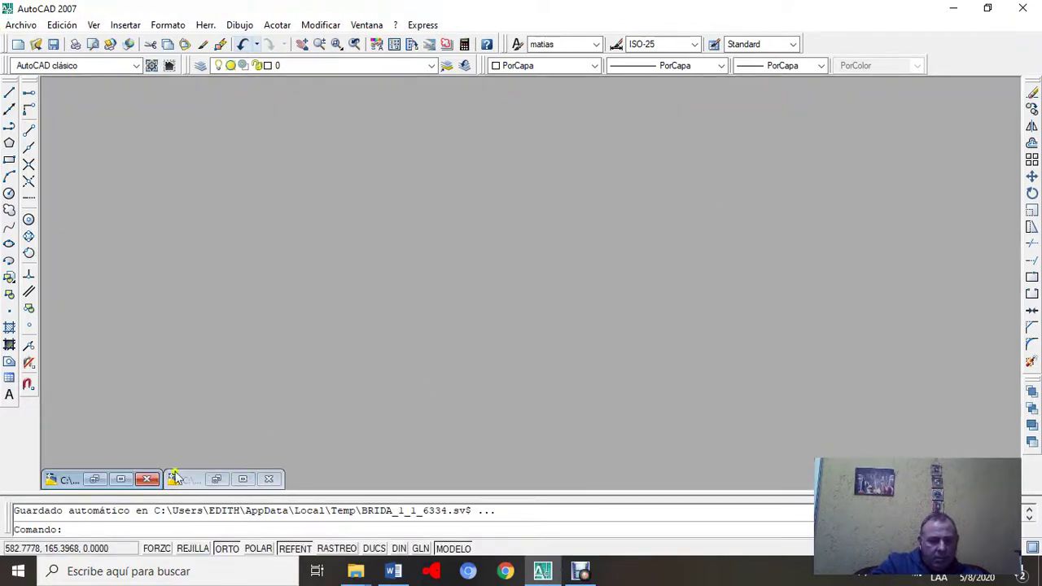
{"action": "left_click", "coordinate": [121, 478]}
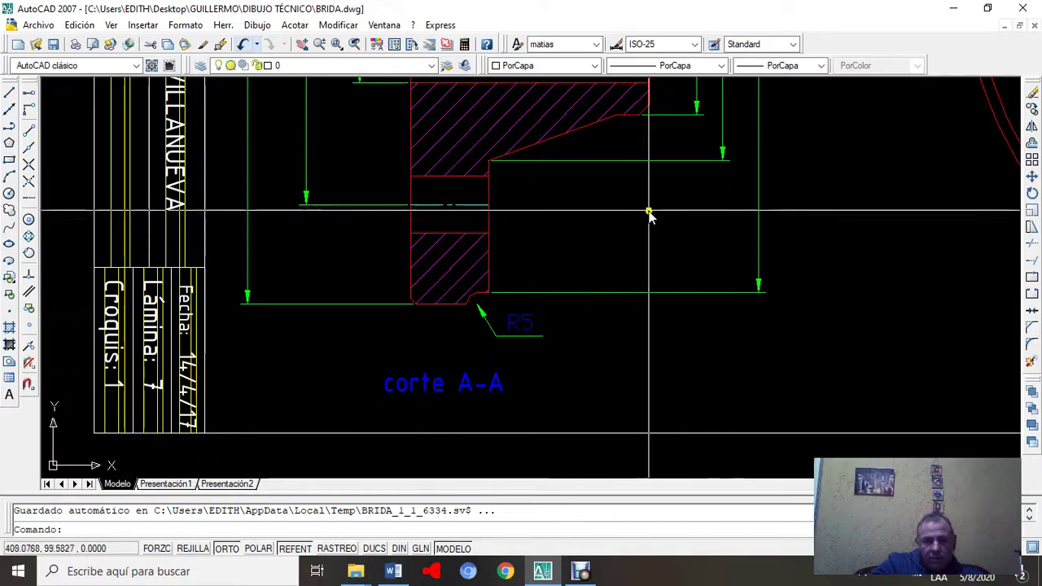
{"action": "mouse_move", "coordinate": [663, 213]}
{"action": "middle_mouse_down"}
{"action": "mouse_move", "coordinate": [643, 309]}
{"action": "mouse_move", "coordinate": [610, 380]}
{"action": "mouse_move", "coordinate": [572, 412]}
{"action": "mouse_move", "coordinate": [560, 399]}
{"action": "middle_mouse_up"}
{"action": "mouse_move", "coordinate": [708, 263]}
{"action": "middle_mouse_down"}
{"action": "mouse_move", "coordinate": [679, 293]}
{"action": "mouse_move", "coordinate": [598, 434]}
{"action": "middle_mouse_up"}
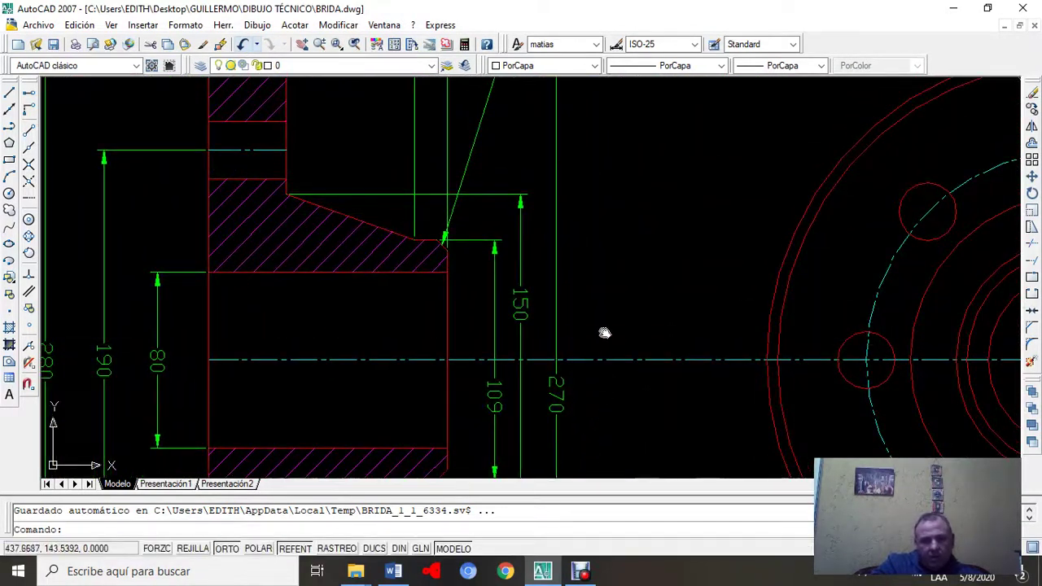
{"action": "scroll", "coordinate": [391, 244], "scroll_direction": "up", "scroll_amount": 3}
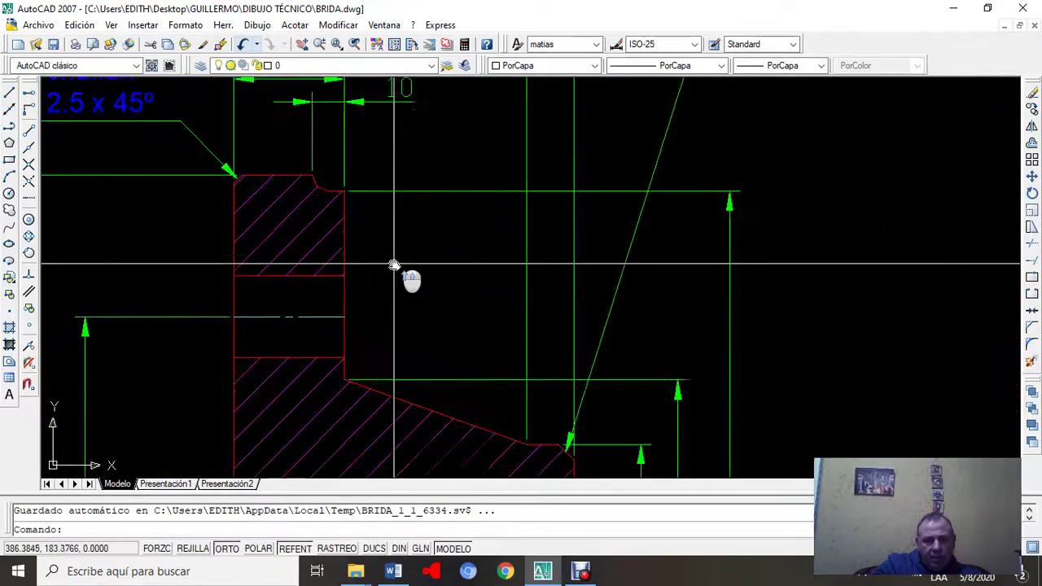
{"action": "mouse_move", "coordinate": [393, 265]}
{"action": "middle_mouse_down"}
{"action": "mouse_move", "coordinate": [399, 229]}
{"action": "mouse_move", "coordinate": [485, 334]}
{"action": "middle_mouse_up"}
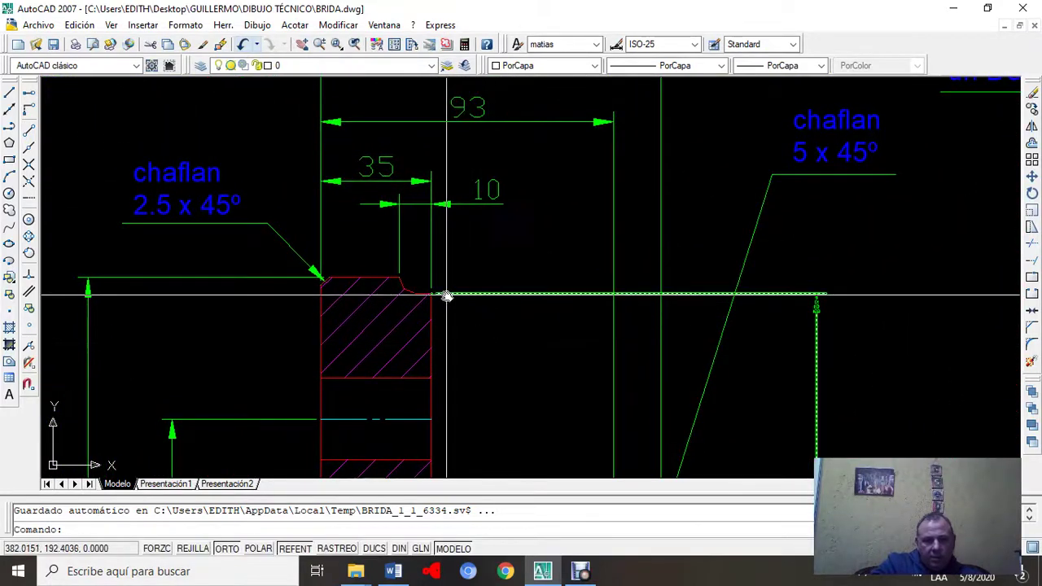
{"action": "scroll", "coordinate": [447, 295], "scroll_direction": "up", "scroll_amount": 3}
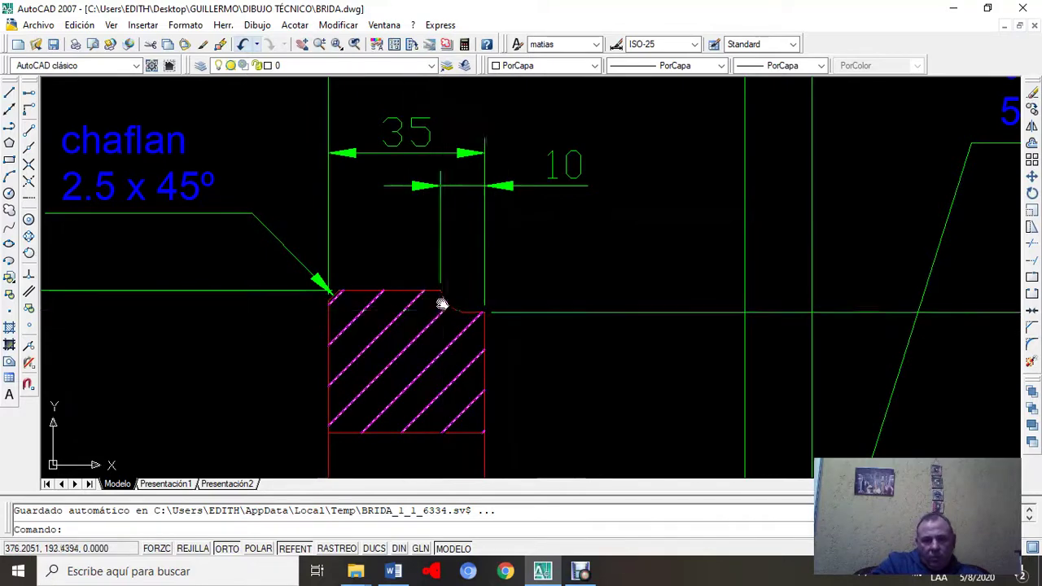
{"action": "scroll", "coordinate": [442, 303], "scroll_direction": "up", "scroll_amount": 3}
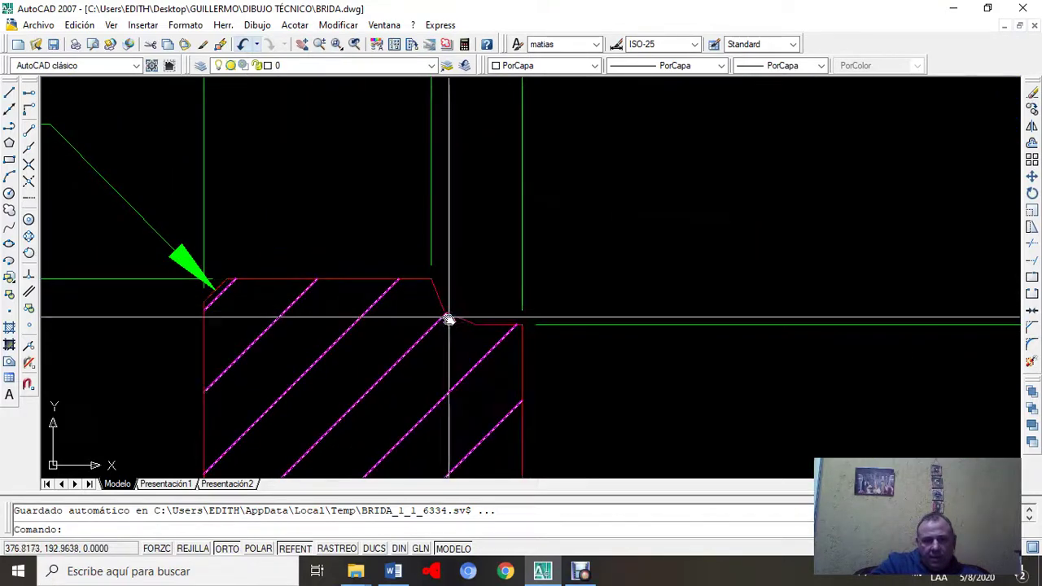
{"action": "scroll", "coordinate": [529, 362], "scroll_direction": "down", "scroll_amount": 2}
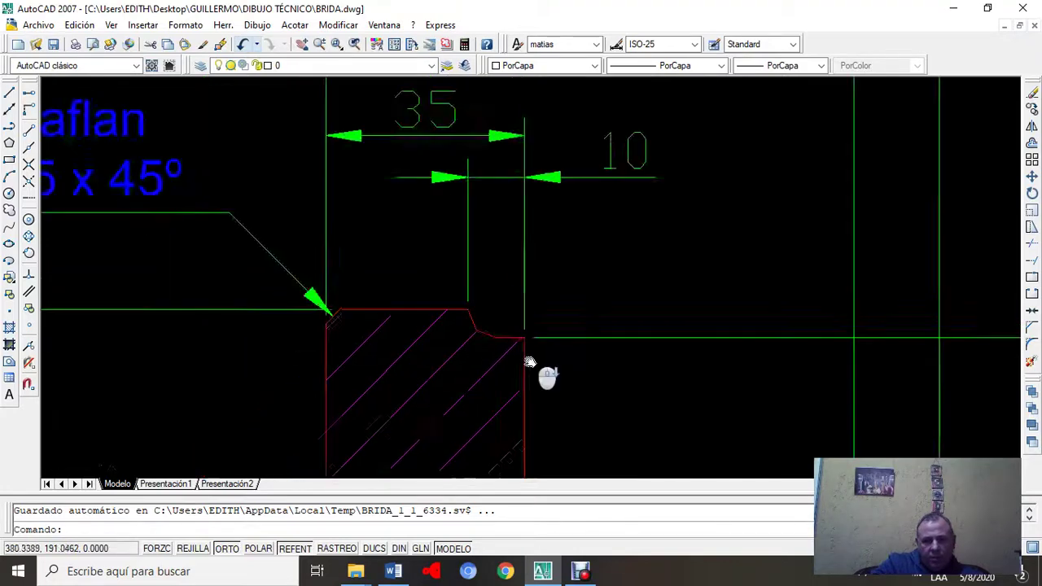
Step: Examine the whole flange section and compare the two outer diameter dimensions on either side of the view
{"action": "scroll", "coordinate": [529, 362], "scroll_direction": "down", "scroll_amount": 4}
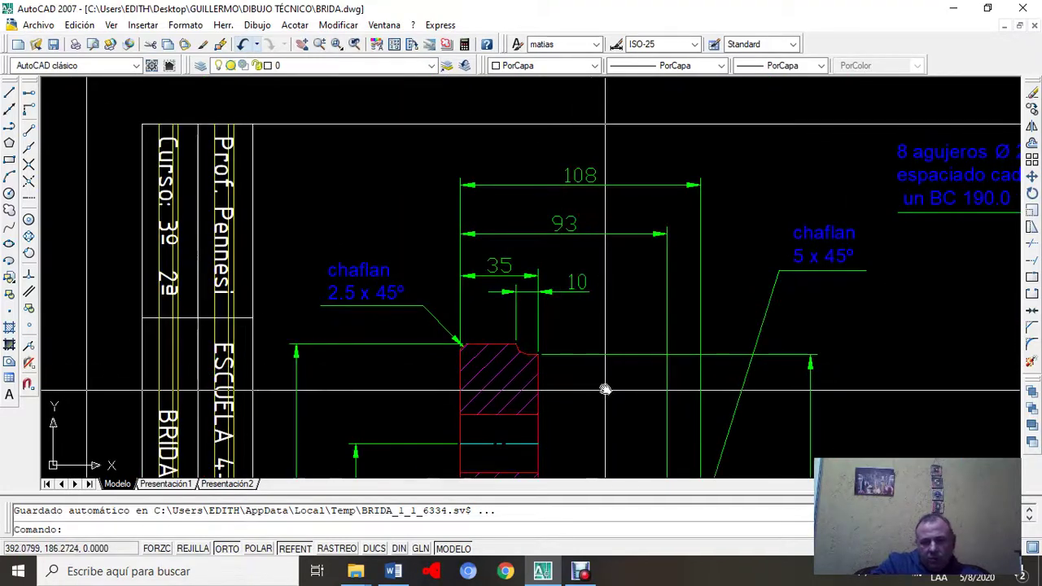
{"action": "scroll", "coordinate": [605, 389], "scroll_direction": "down", "scroll_amount": 2}
{"action": "mouse_move", "coordinate": [618, 400]}
{"action": "middle_mouse_down"}
{"action": "mouse_move", "coordinate": [565, 361]}
{"action": "mouse_move", "coordinate": [448, 215]}
{"action": "mouse_move", "coordinate": [472, 231]}
{"action": "middle_mouse_up"}
{"action": "scroll", "coordinate": [484, 244], "scroll_direction": "down", "scroll_amount": 2}
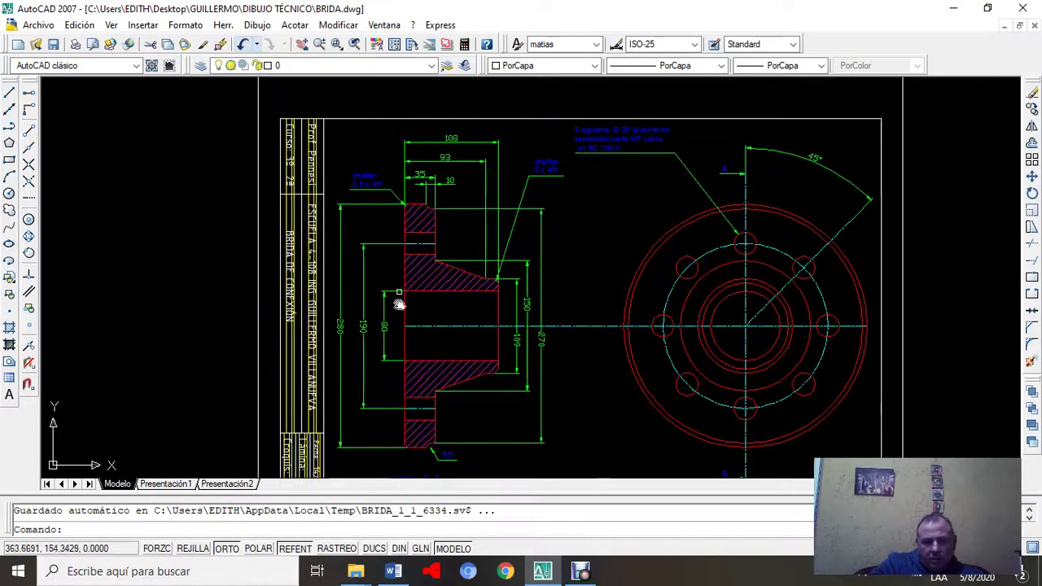
{"action": "scroll", "coordinate": [409, 209], "scroll_direction": "up", "scroll_amount": 6}
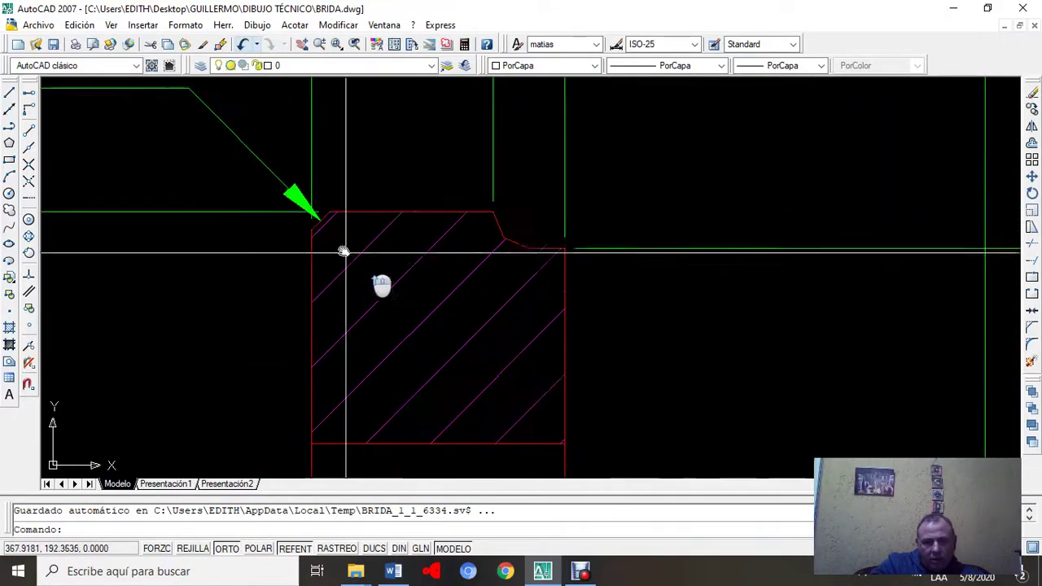
{"action": "scroll", "coordinate": [559, 306], "scroll_direction": "down", "scroll_amount": 6}
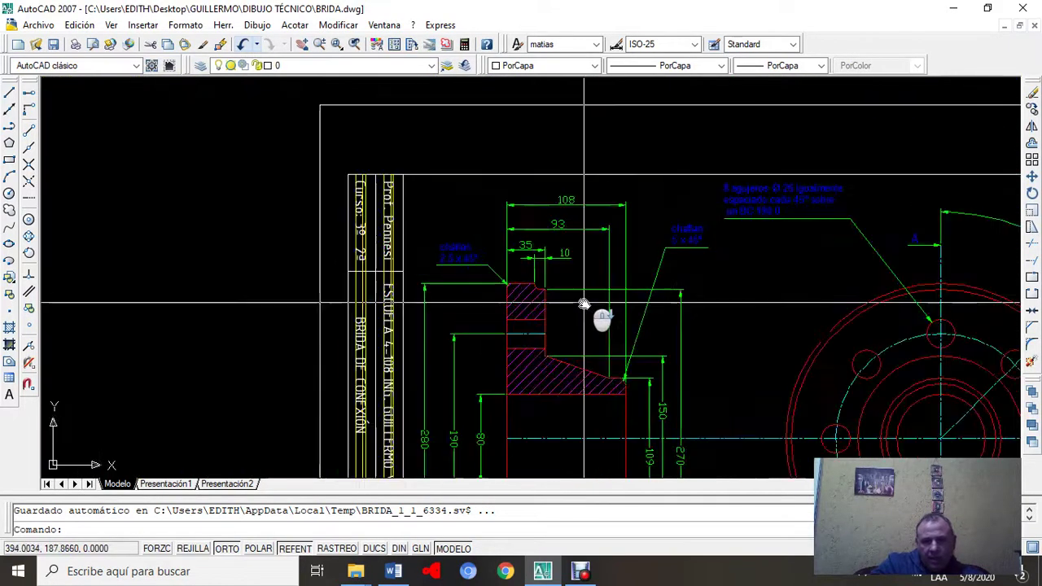
{"action": "scroll", "coordinate": [700, 347], "scroll_direction": "up", "scroll_amount": 3}
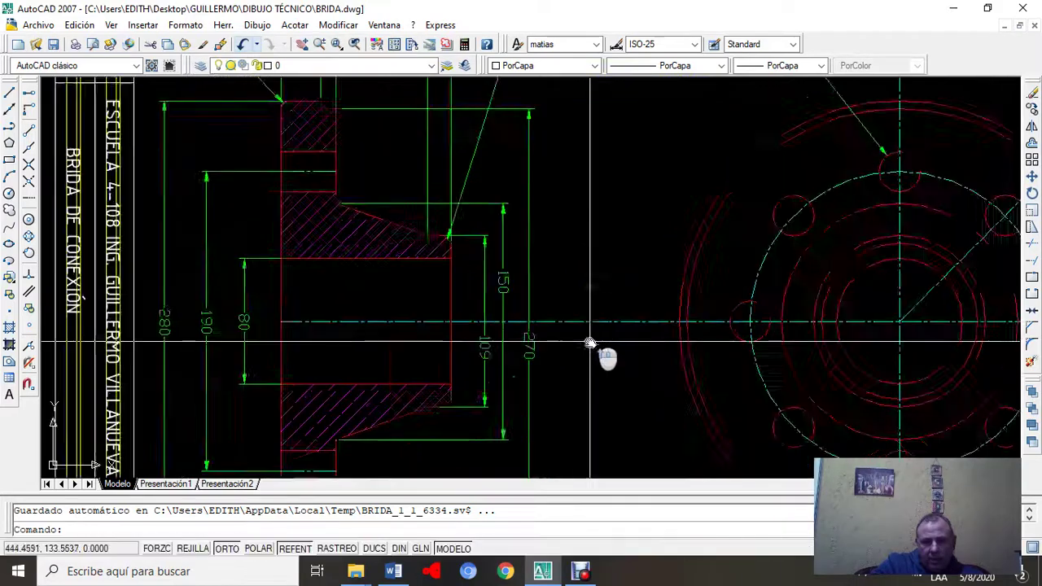
{"action": "scroll", "coordinate": [621, 221], "scroll_direction": "down", "scroll_amount": 4}
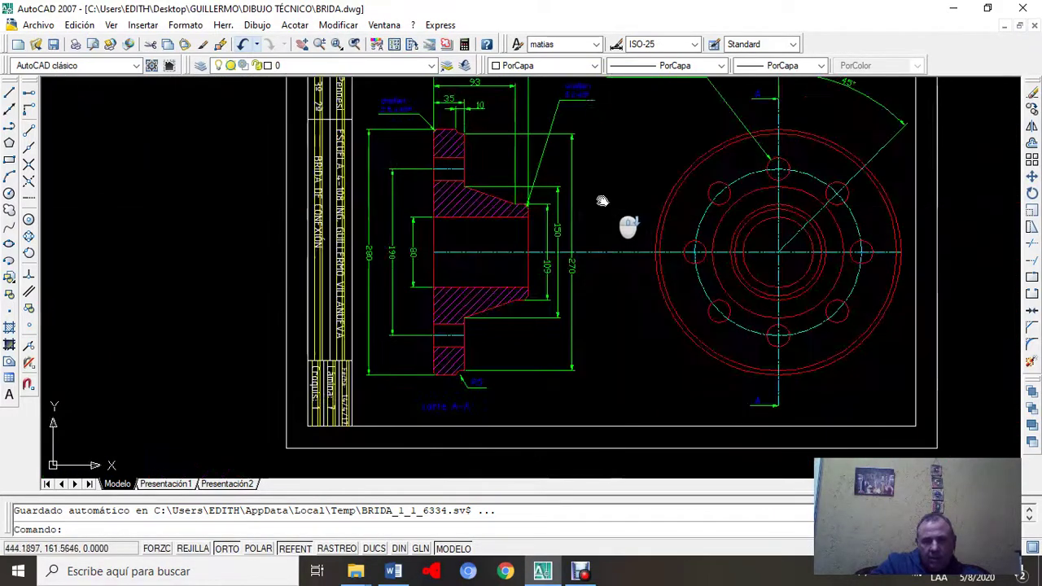
{"action": "middle_click_drag", "start_coordinate": [640, 233], "coordinate": [686, 309]}
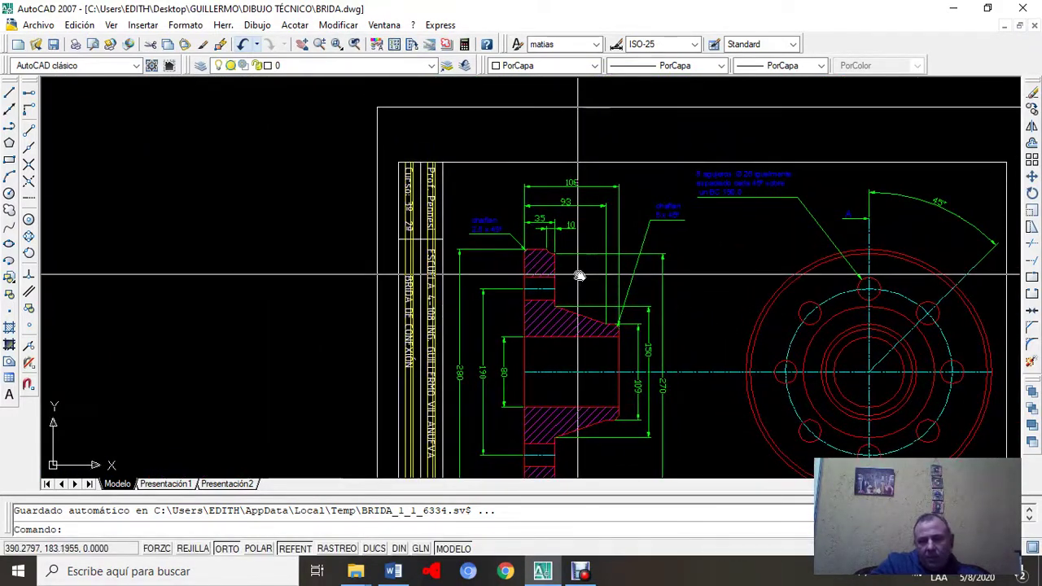
{"action": "left_click", "coordinate": [471, 385]}
{"action": "left_click", "coordinate": [469, 384]}
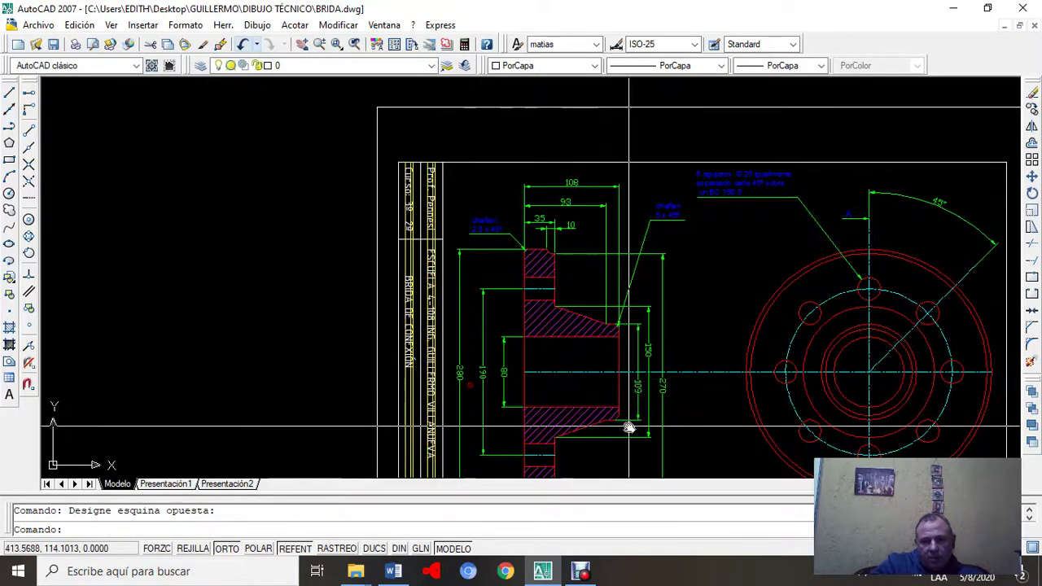
{"action": "left_click", "coordinate": [675, 394]}
{"action": "left_click", "coordinate": [677, 396]}
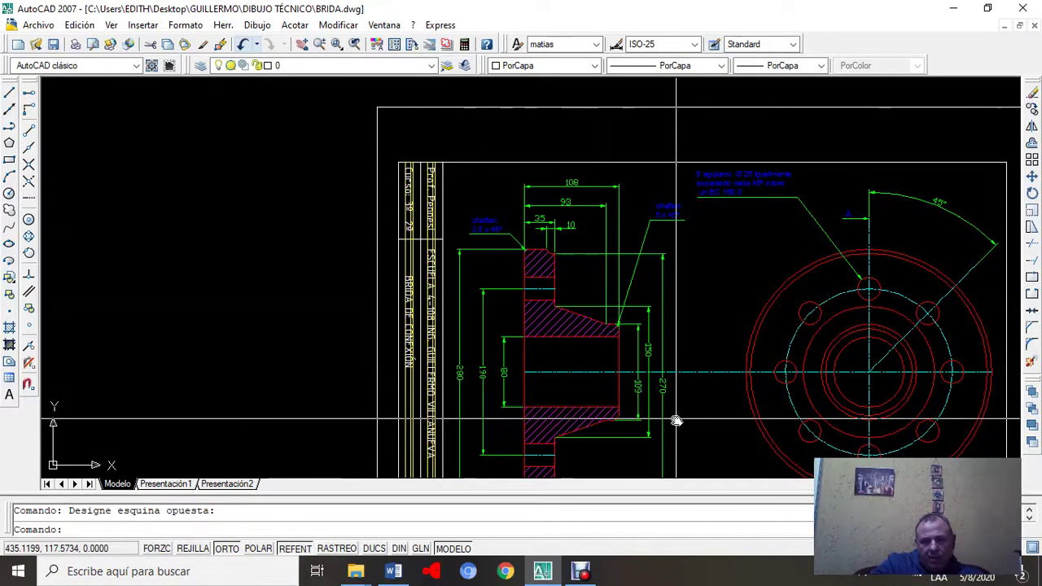
{"action": "middle_click_drag", "start_coordinate": [689, 325], "coordinate": [626, 233]}
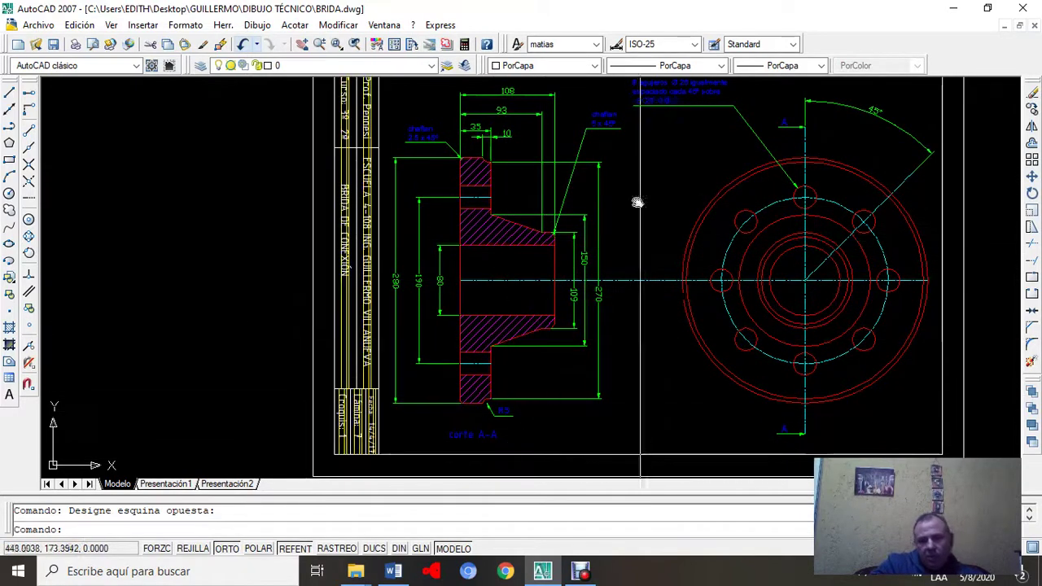
Step: Inspect the contour of the flange's upper rim by selecting its outline, and clear the selection
{"action": "middle_click_drag", "start_coordinate": [532, 199], "coordinate": [544, 213]}
{"action": "scroll", "coordinate": [544, 213], "scroll_direction": "up", "scroll_amount": 6}
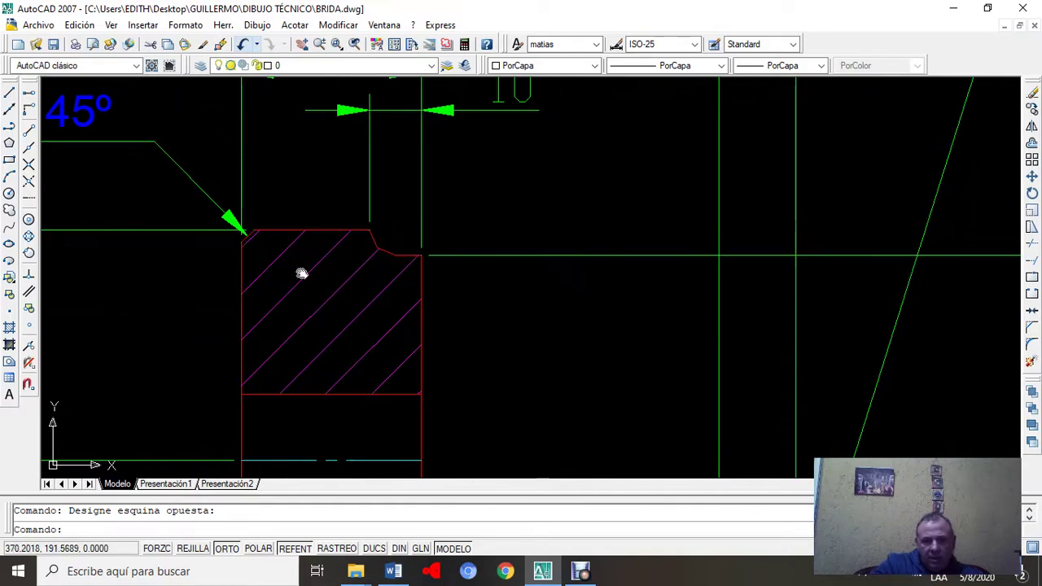
{"action": "left_click", "coordinate": [358, 232]}
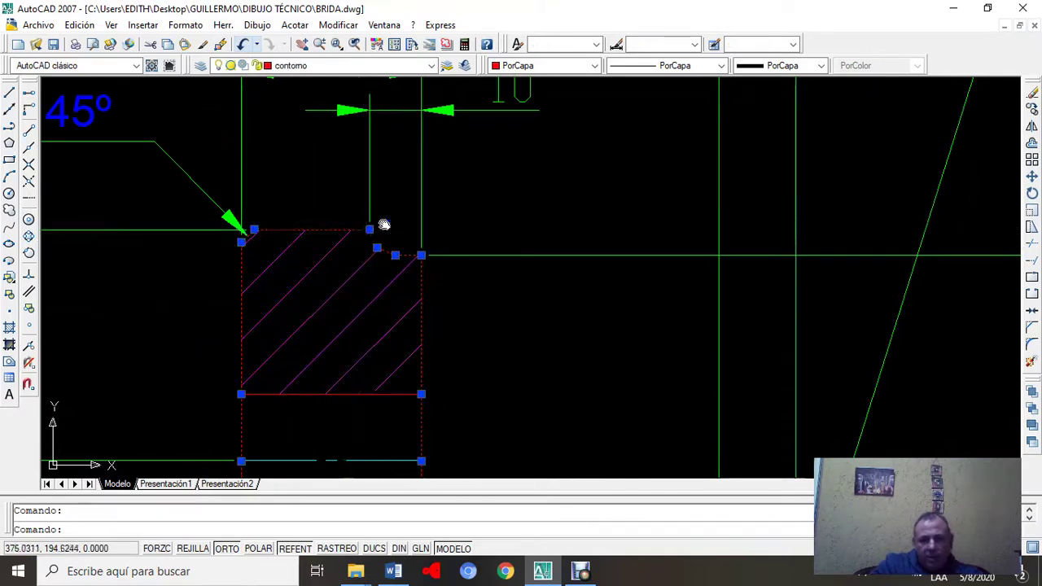
{"action": "key", "text": "Escape"}
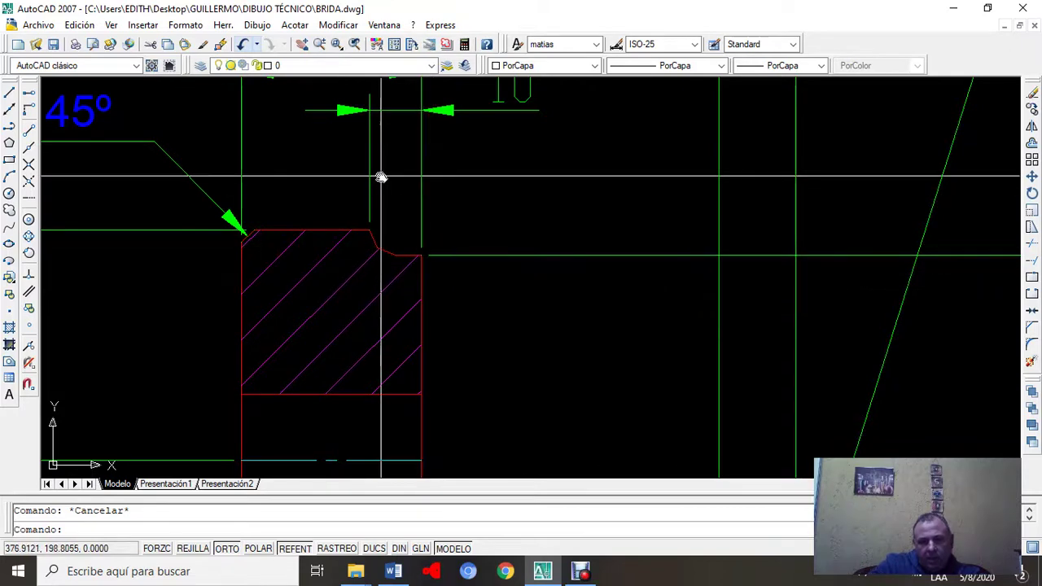
Step: Return to the PENNESIBRIDA.dwg drawing and offset the profile's right vertical line by 10 toward the inside
{"action": "left_click", "coordinate": [1005, 29]}
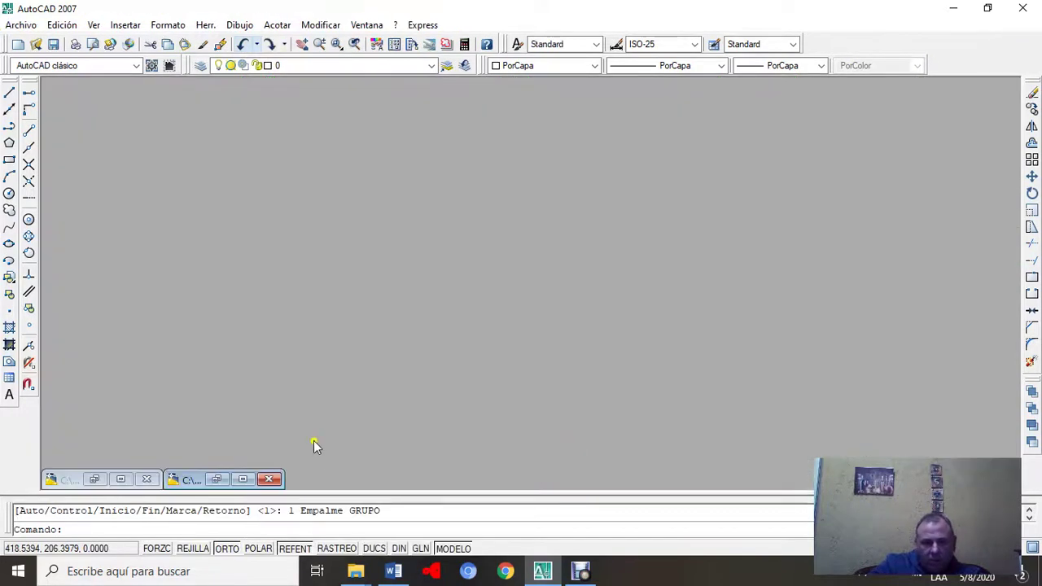
{"action": "left_click", "coordinate": [244, 479]}
{"action": "mouse_move", "coordinate": [344, 318]}
{"action": "middle_mouse_down"}
{"action": "mouse_move", "coordinate": [476, 302]}
{"action": "mouse_move", "coordinate": [505, 268]}
{"action": "mouse_move", "coordinate": [475, 263]}
{"action": "middle_mouse_up"}
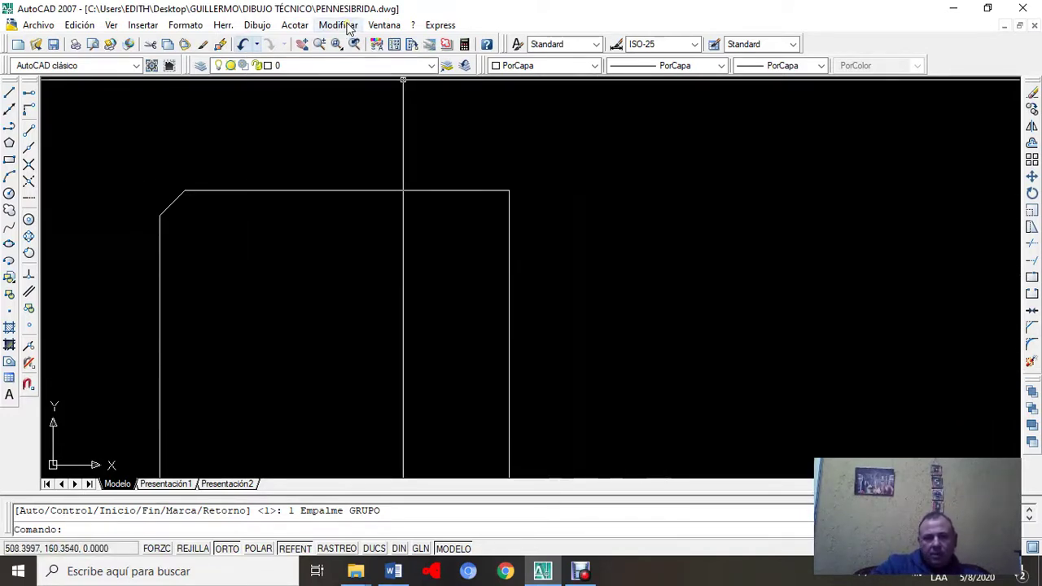
{"action": "left_click", "coordinate": [348, 27]}
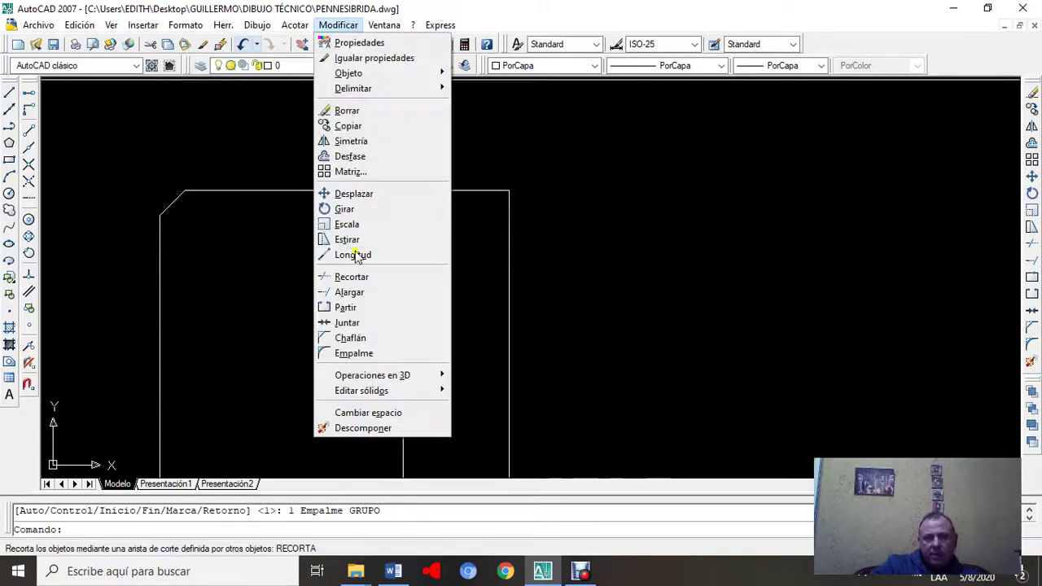
{"action": "left_click", "coordinate": [364, 156]}
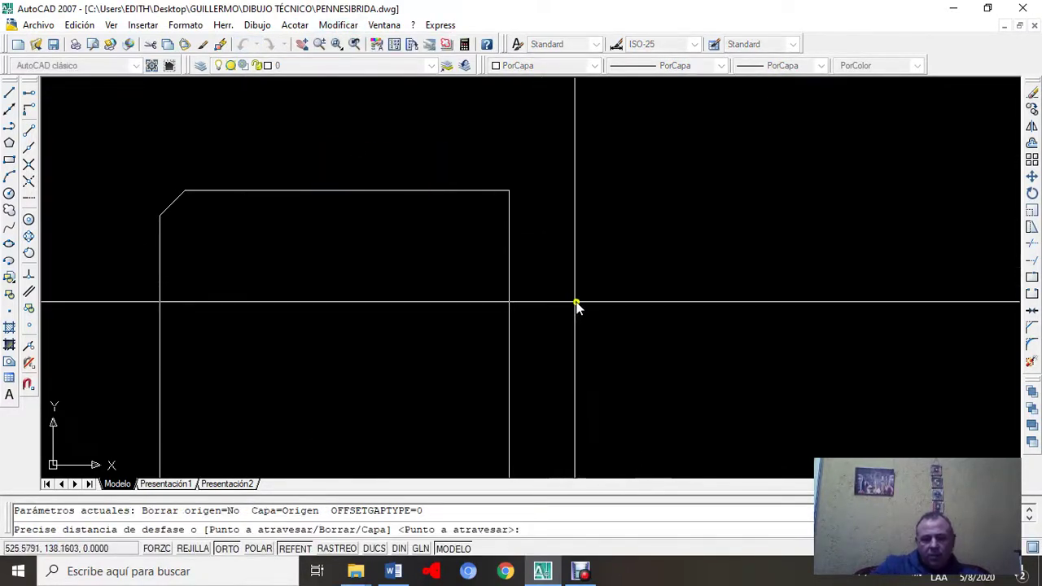
{"action": "type", "text": "10"}
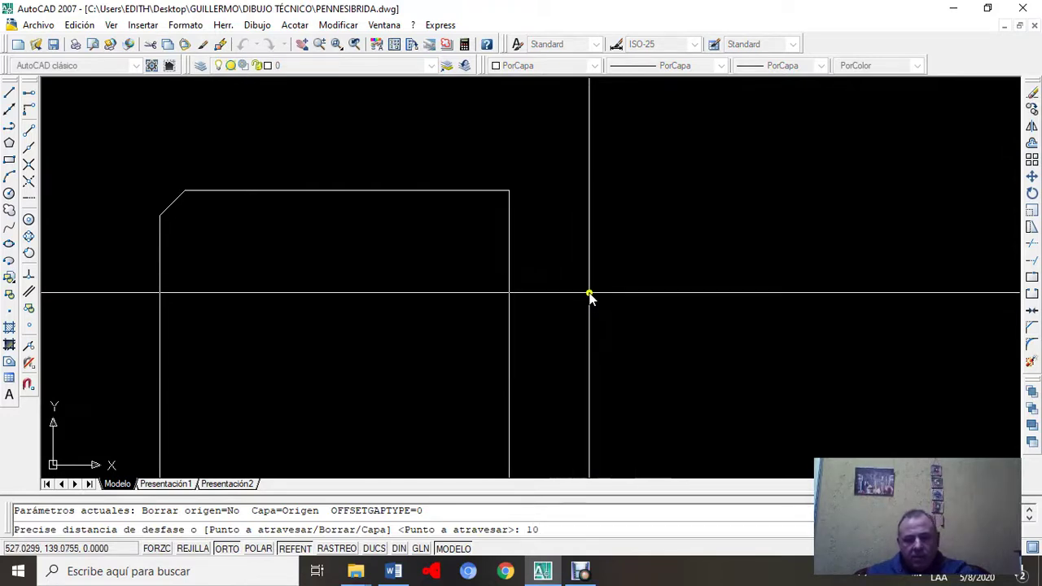
{"action": "key", "text": "Return"}
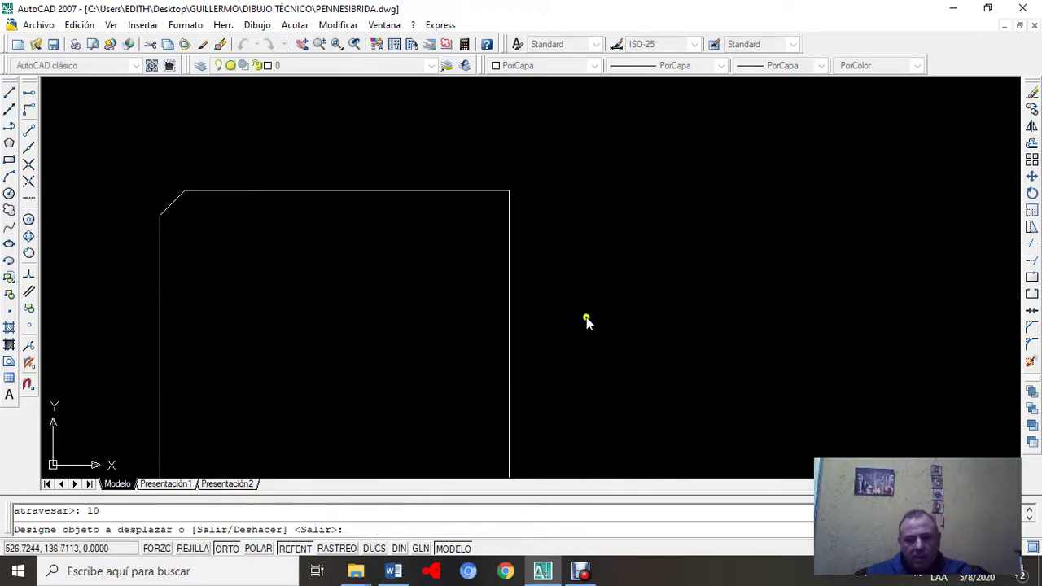
{"action": "left_click", "coordinate": [510, 277]}
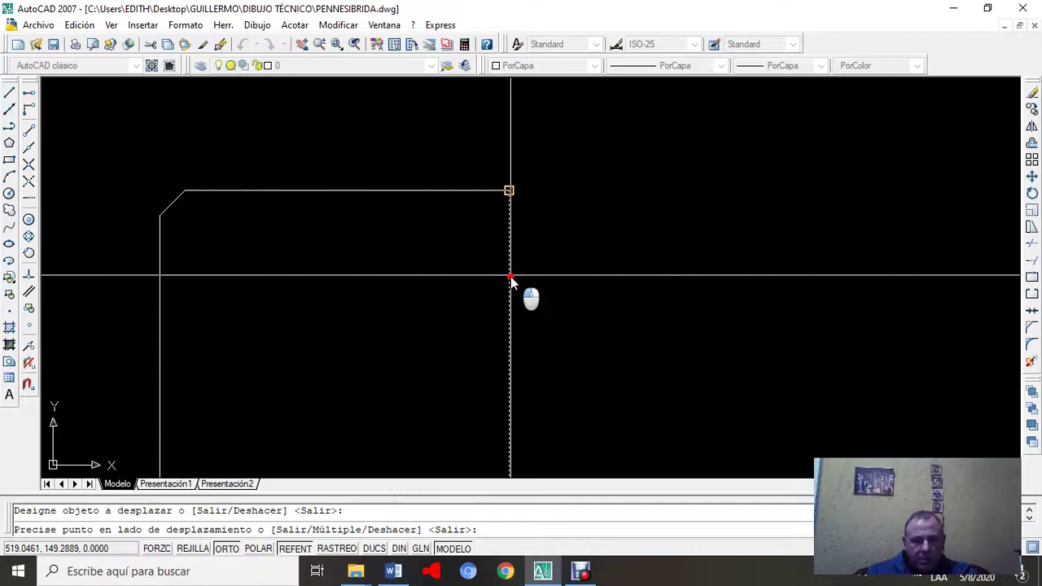
{"action": "left_click", "coordinate": [470, 302]}
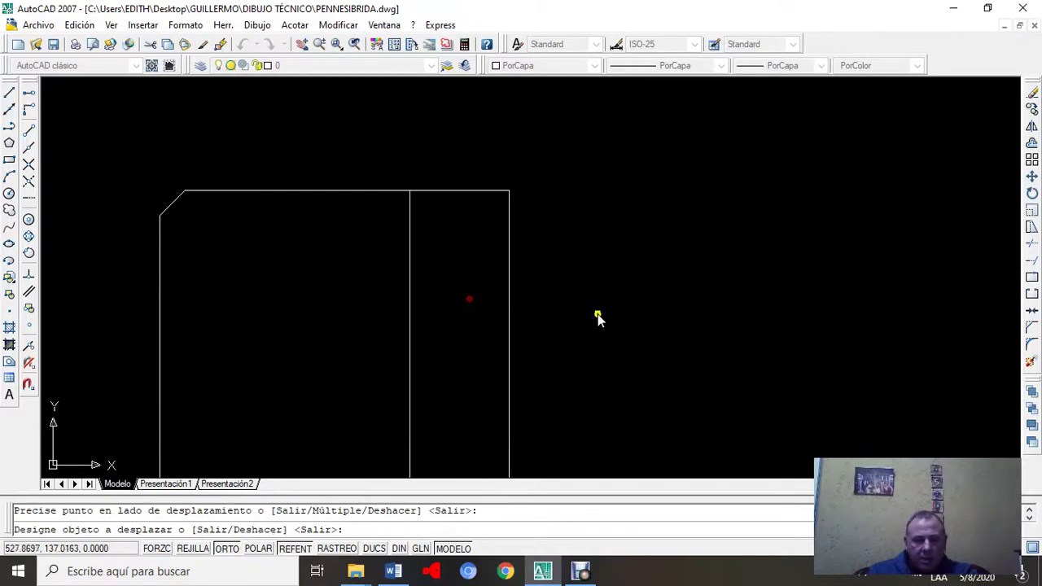
{"action": "key", "text": "Escape"}
{"action": "key", "text": "Escape"}
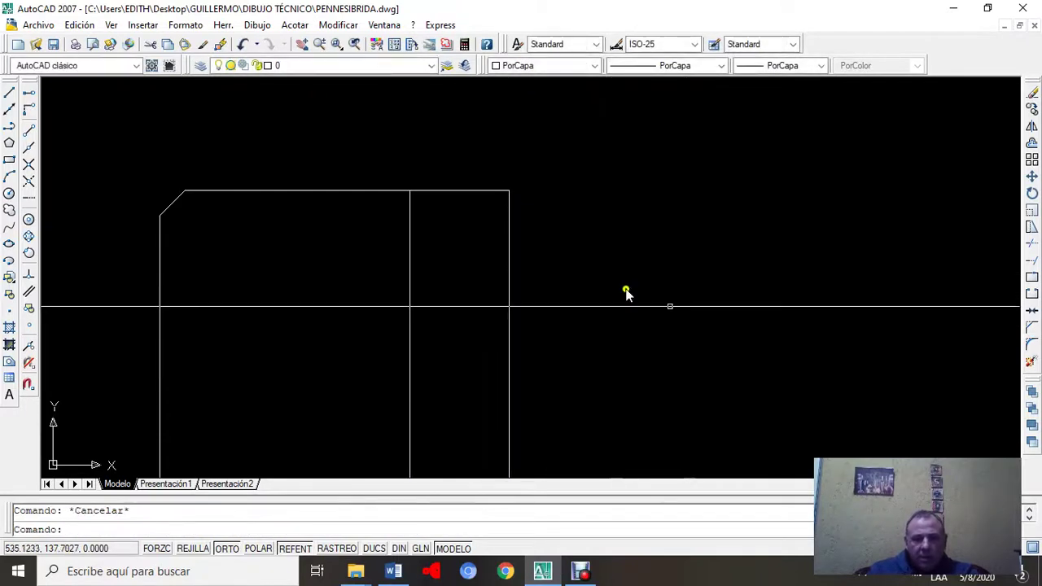
Step: Offset the profile's top horizontal line by 5 downward into the section
{"action": "left_click", "coordinate": [342, 25]}
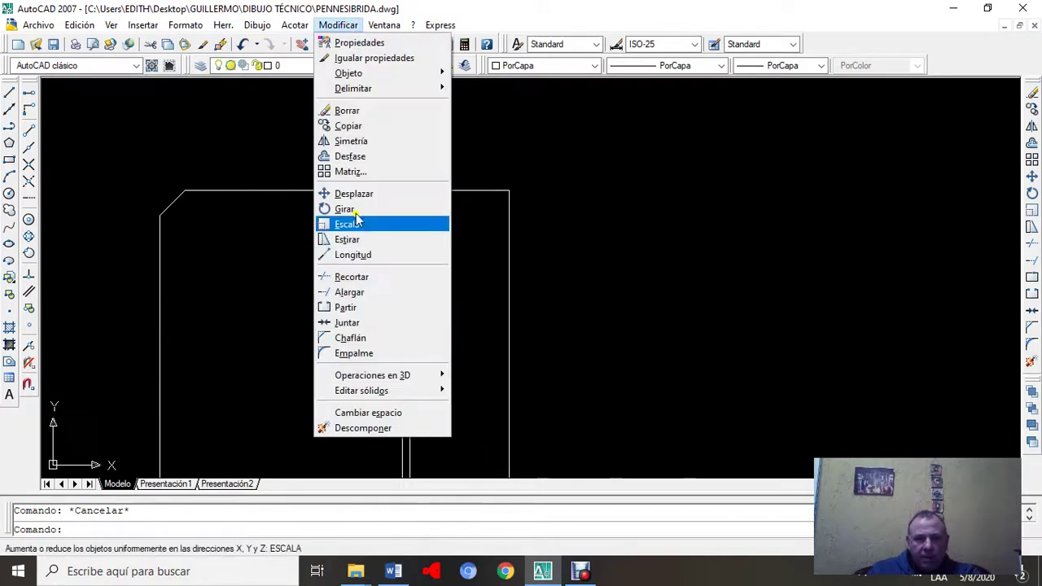
{"action": "left_click", "coordinate": [358, 158]}
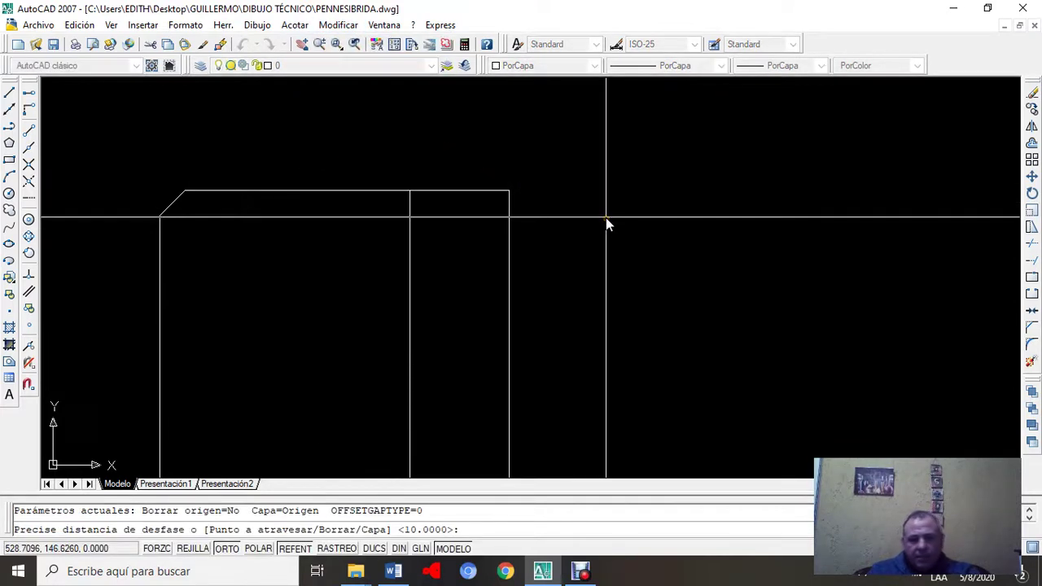
{"action": "type", "text": "5"}
{"action": "key", "text": "Return"}
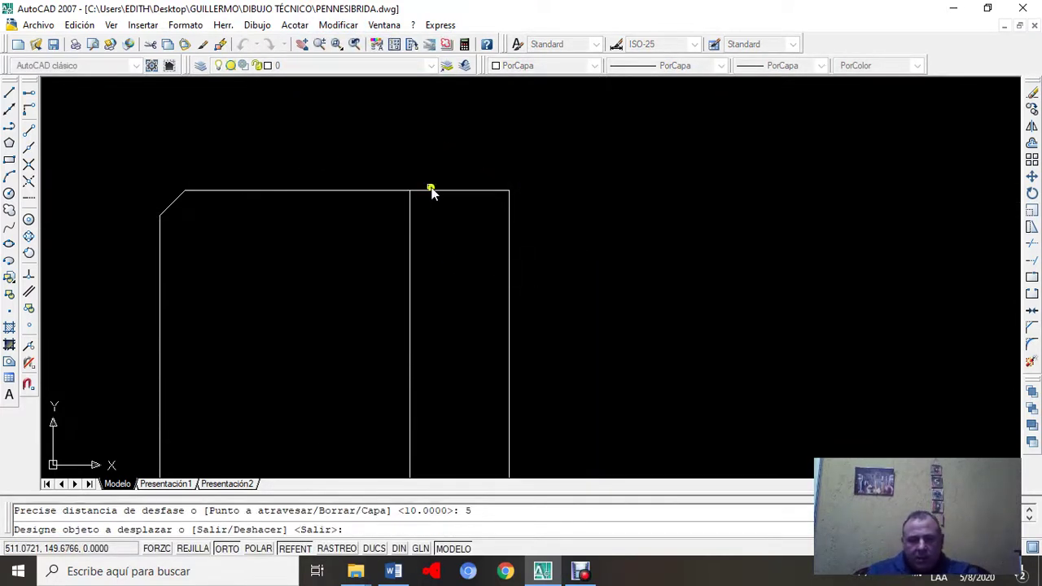
{"action": "left_click", "coordinate": [433, 191]}
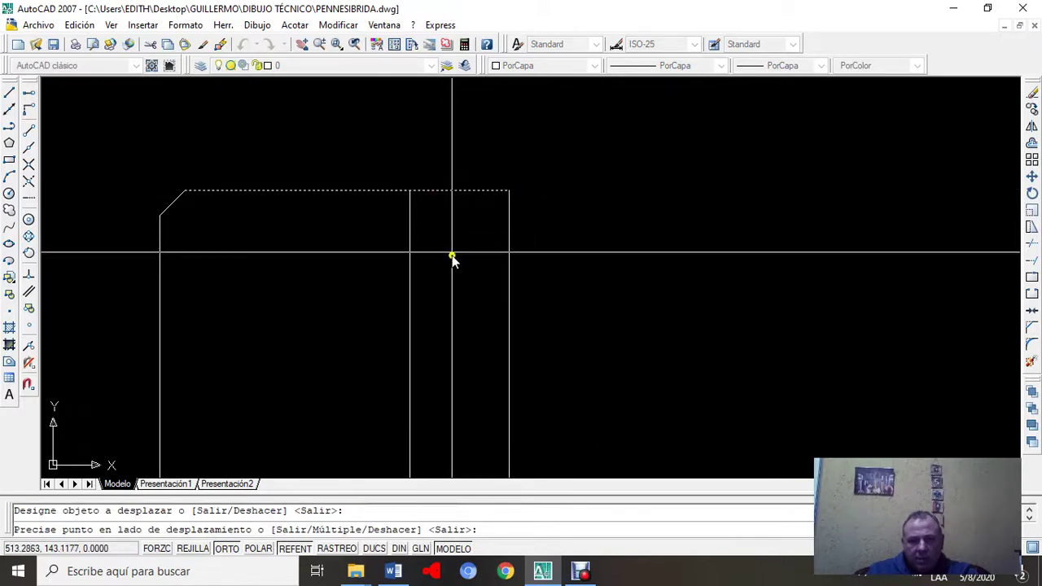
{"action": "left_click", "coordinate": [452, 262]}
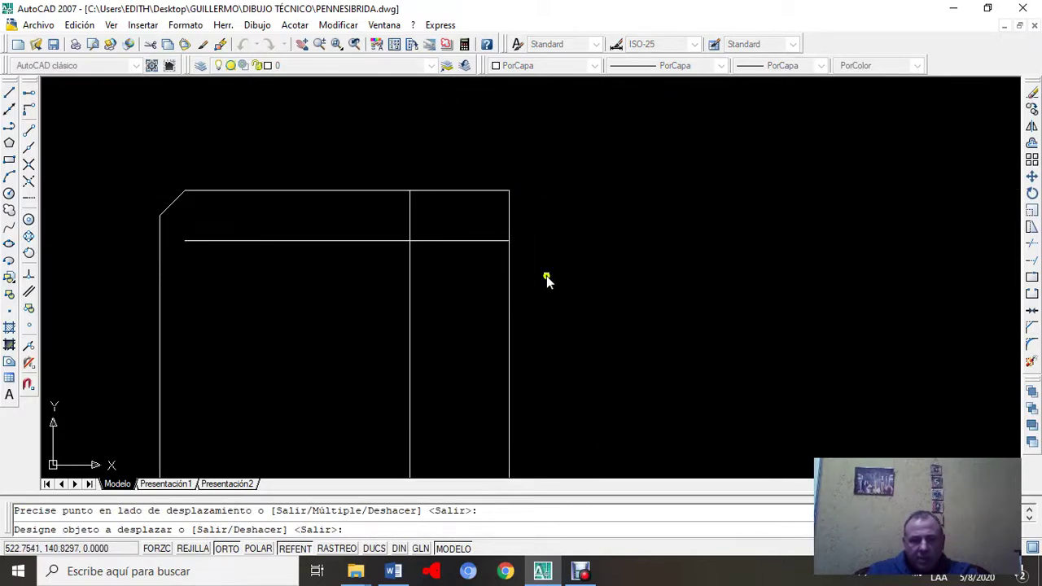
{"action": "key", "text": "Escape"}
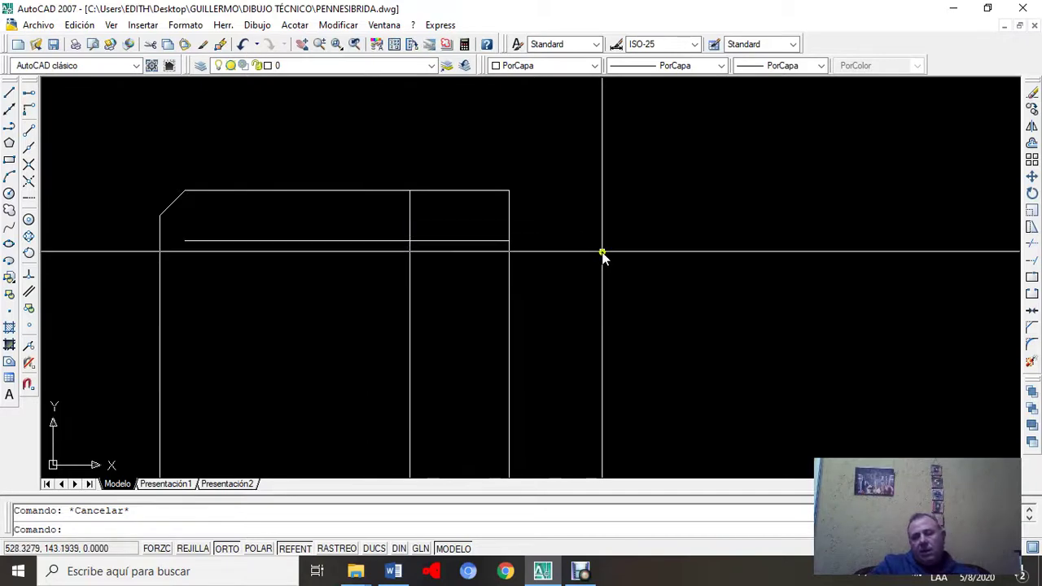
{"action": "scroll", "coordinate": [602, 254], "scroll_direction": "down", "scroll_amount": 2}
{"action": "middle_click_drag", "start_coordinate": [597, 253], "coordinate": [530, 213]}
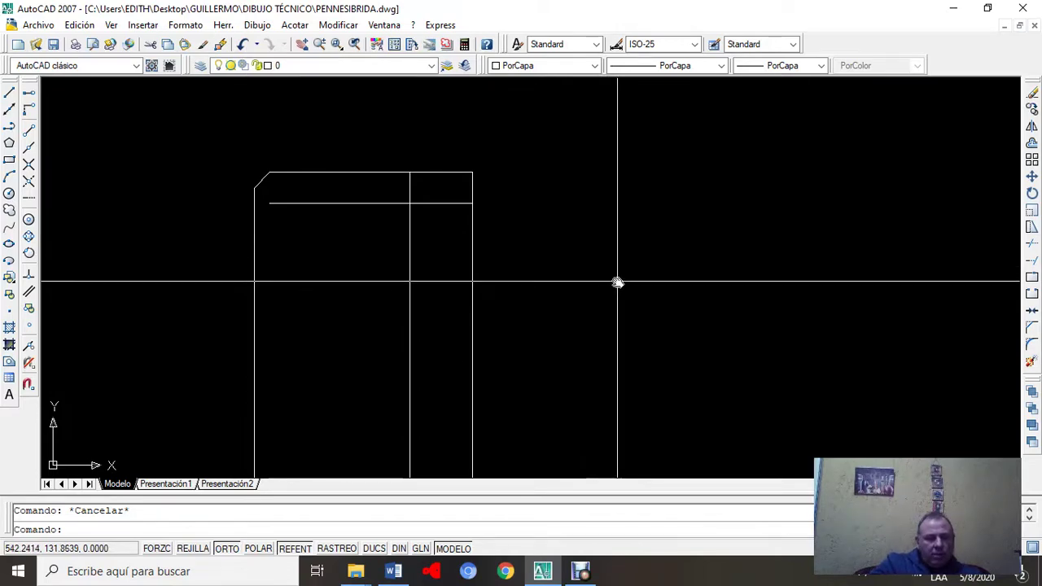
{"action": "left_click", "coordinate": [350, 25]}
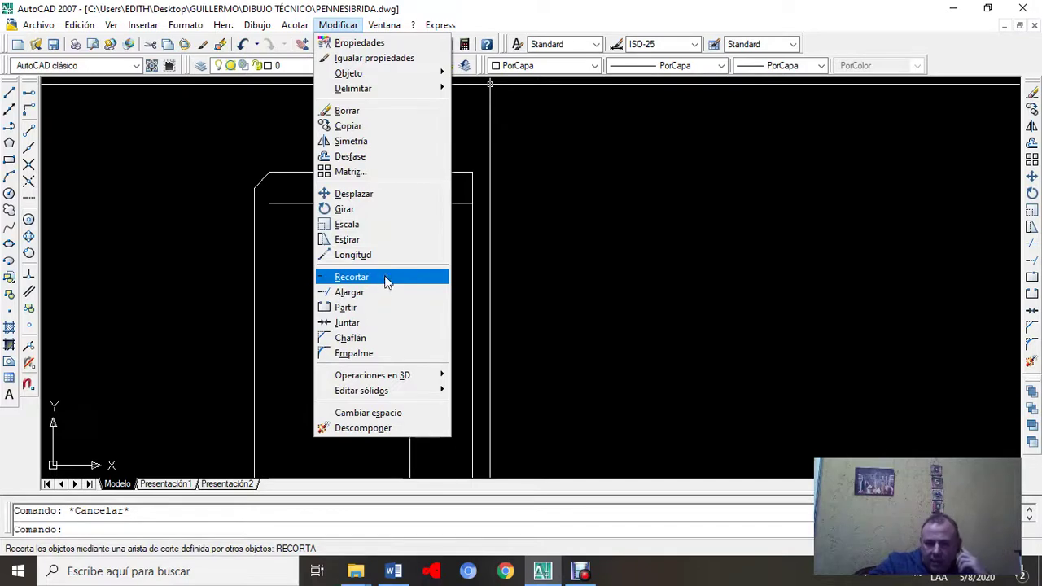
{"action": "left_click", "coordinate": [1032, 246]}
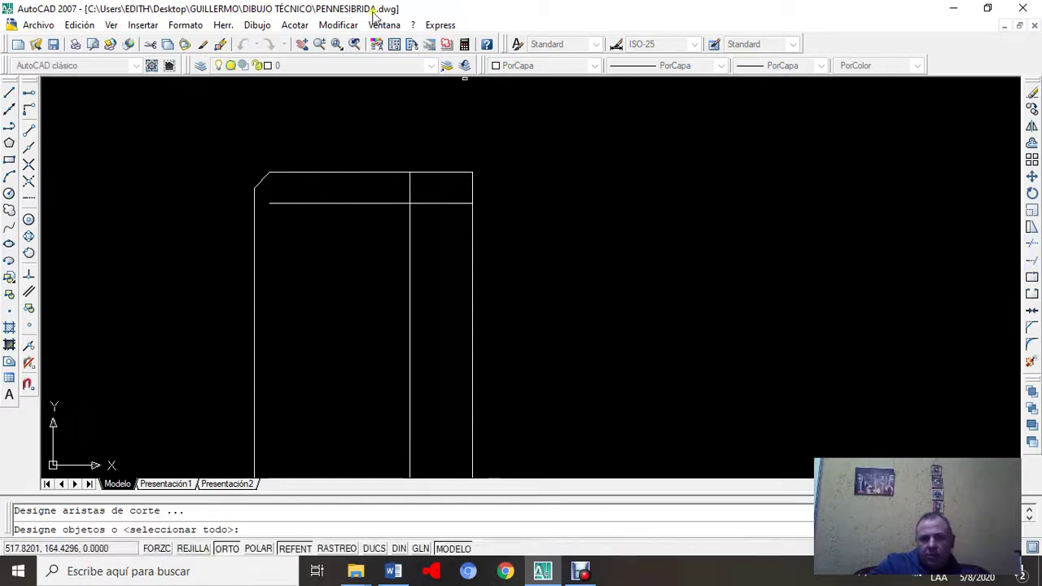
{"action": "key", "text": "Escape"}
{"action": "key", "text": "Escape"}
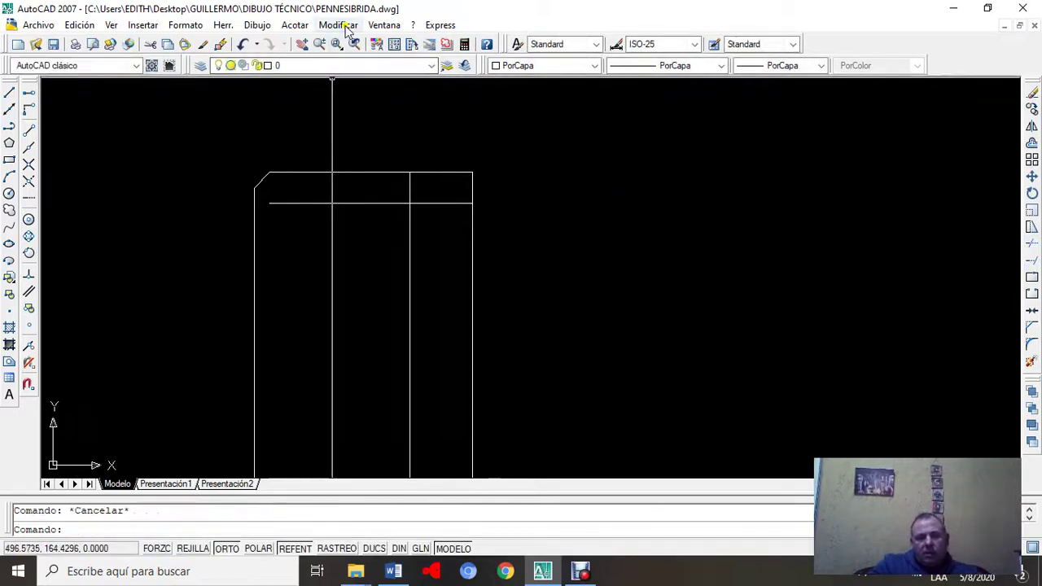
Step: Try trimming the crossing lines at the profile's upper right corner into a step, using all visible lines as cutting edges, and undo the trim
{"action": "left_click", "coordinate": [340, 25]}
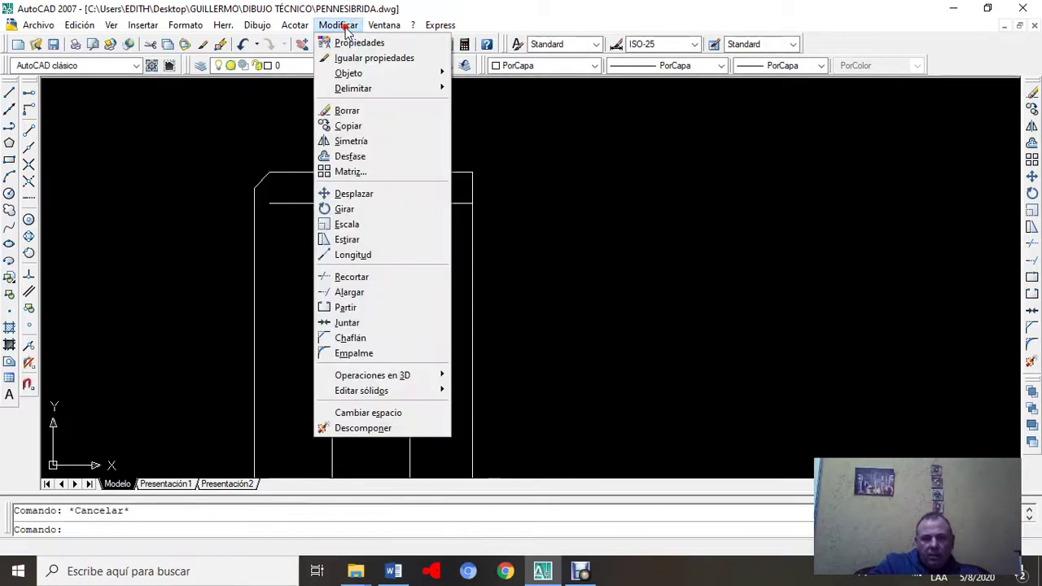
{"action": "left_click", "coordinate": [374, 277]}
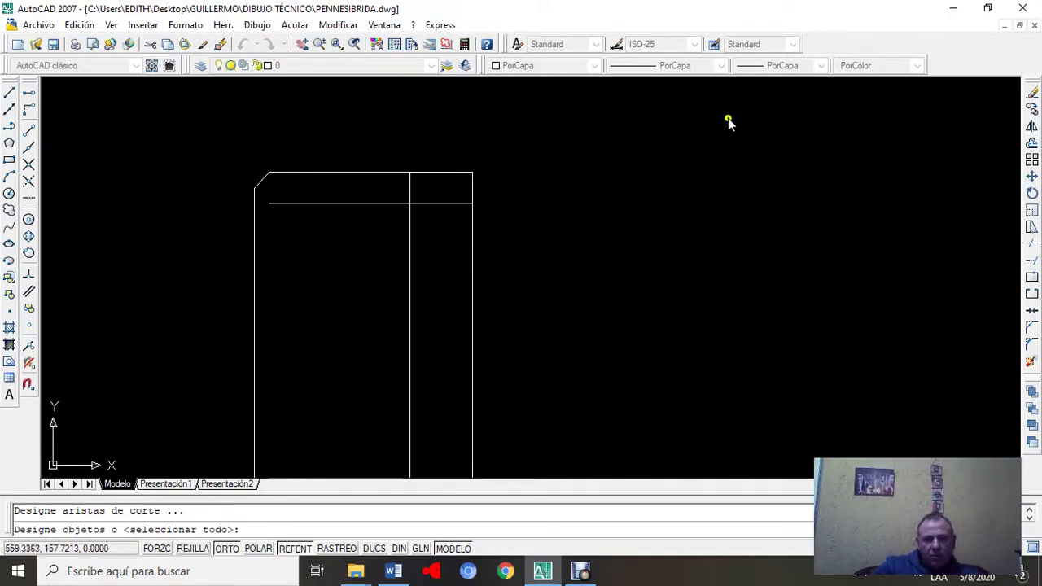
{"action": "left_click", "coordinate": [682, 118]}
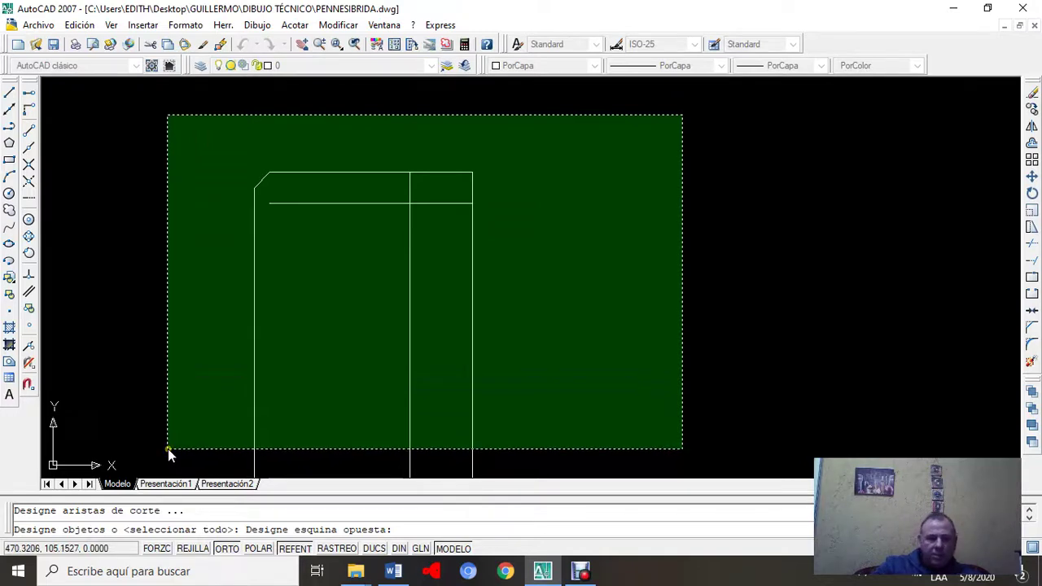
{"action": "left_click", "coordinate": [168, 449]}
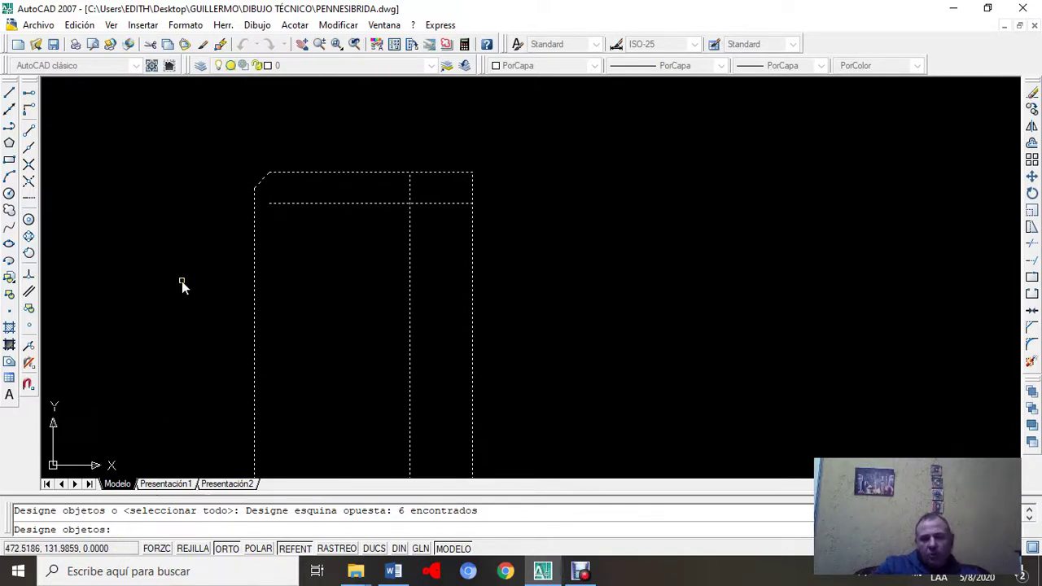
{"action": "key", "text": "Return"}
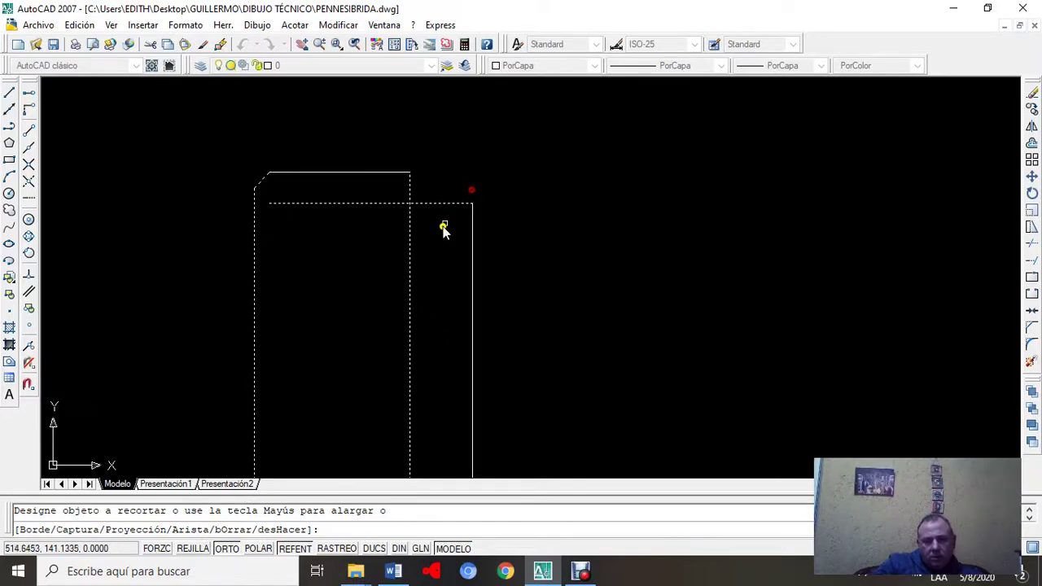
{"action": "left_click", "coordinate": [409, 232]}
{"action": "left_click", "coordinate": [395, 204]}
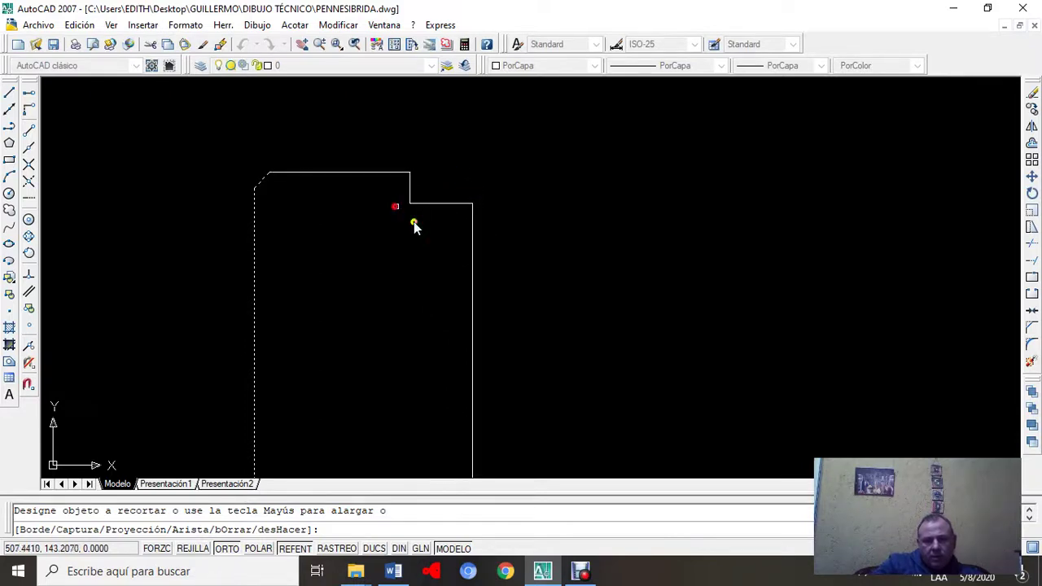
{"action": "key", "text": "Escape"}
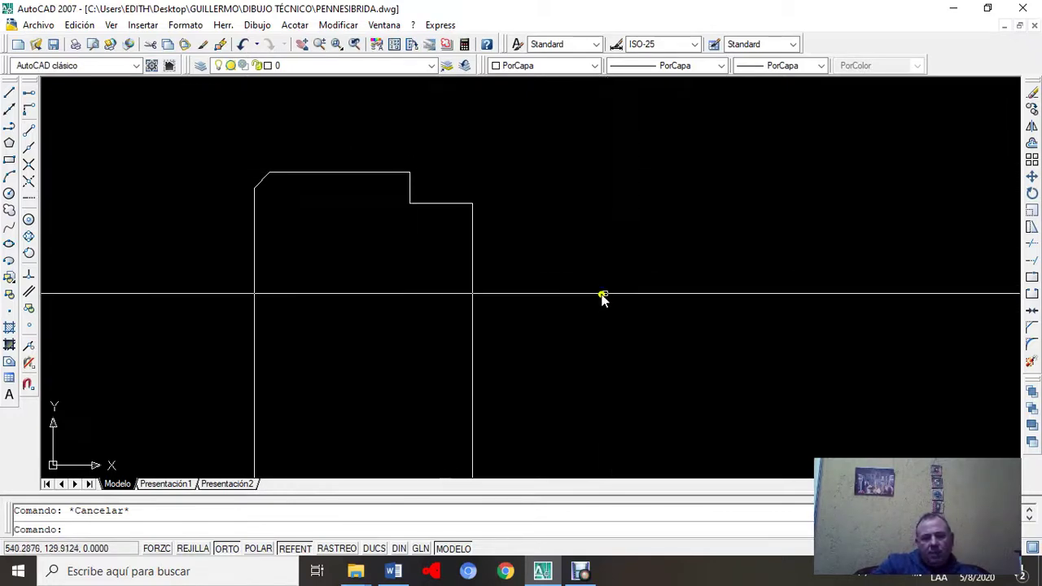
{"action": "left_click", "coordinate": [242, 44]}
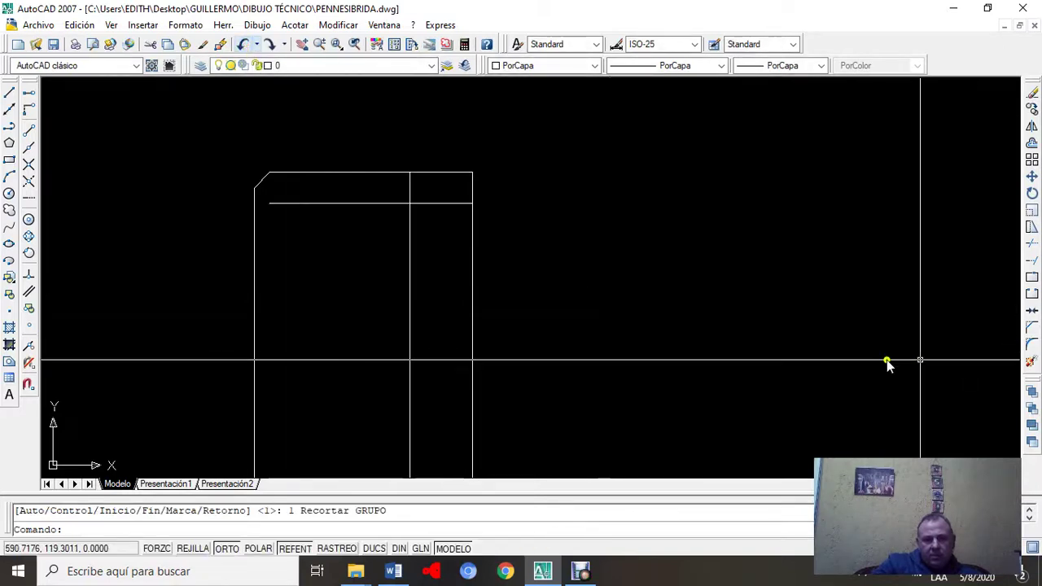
{"action": "key", "text": "Escape"}
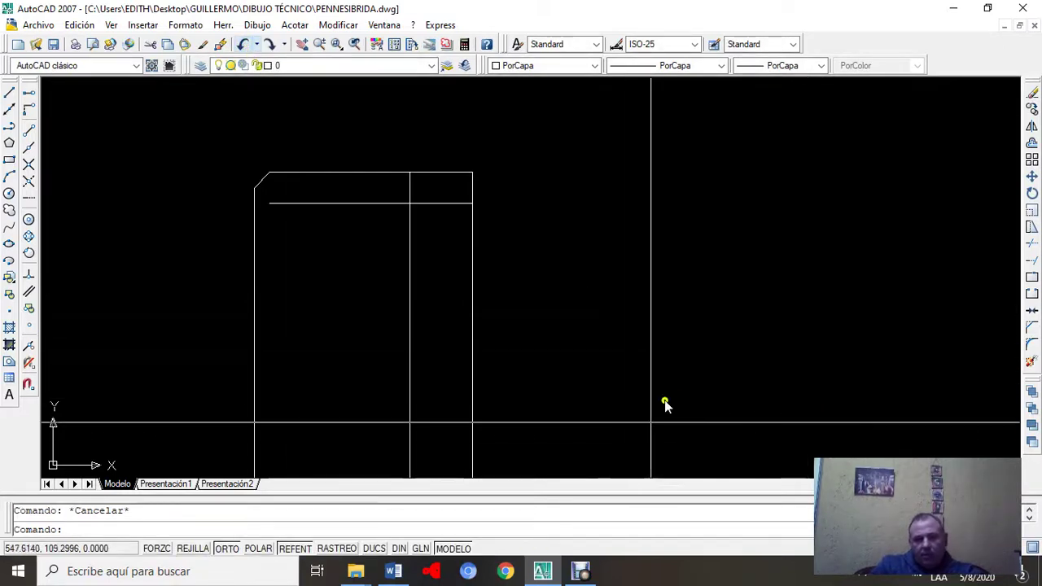
Step: Trim the outer corner and the surplus inner parts of both offset lines to leave a square step at the upper right corner
{"action": "left_click", "coordinate": [338, 25]}
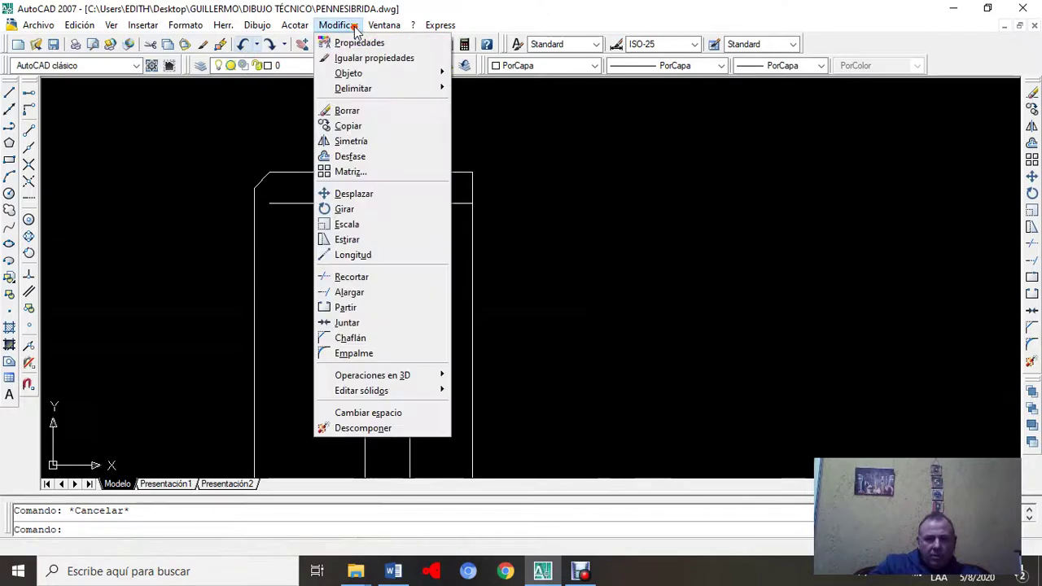
{"action": "left_click", "coordinate": [376, 285]}
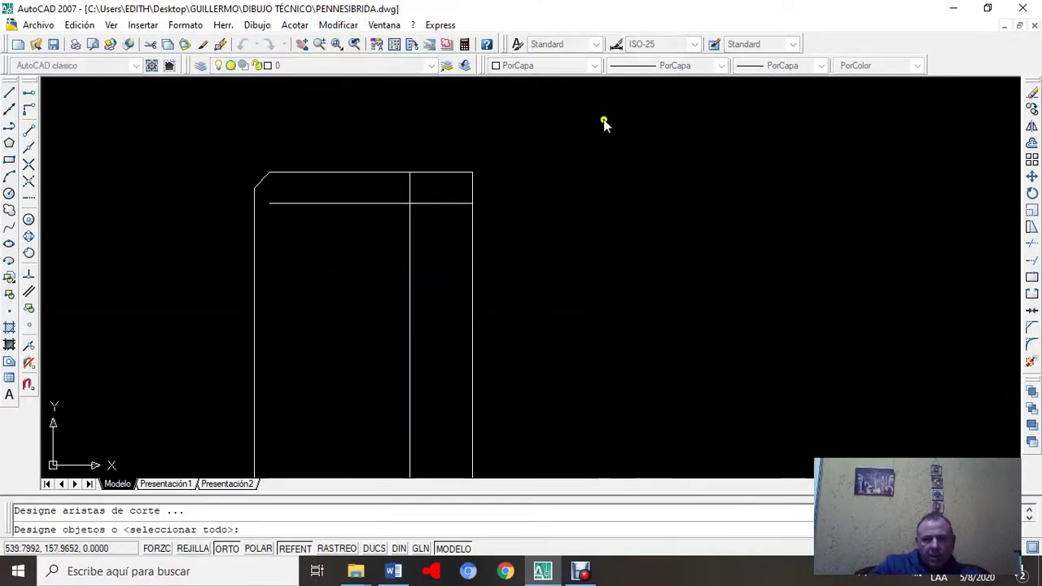
{"action": "left_click", "coordinate": [631, 122]}
{"action": "left_click", "coordinate": [189, 424]}
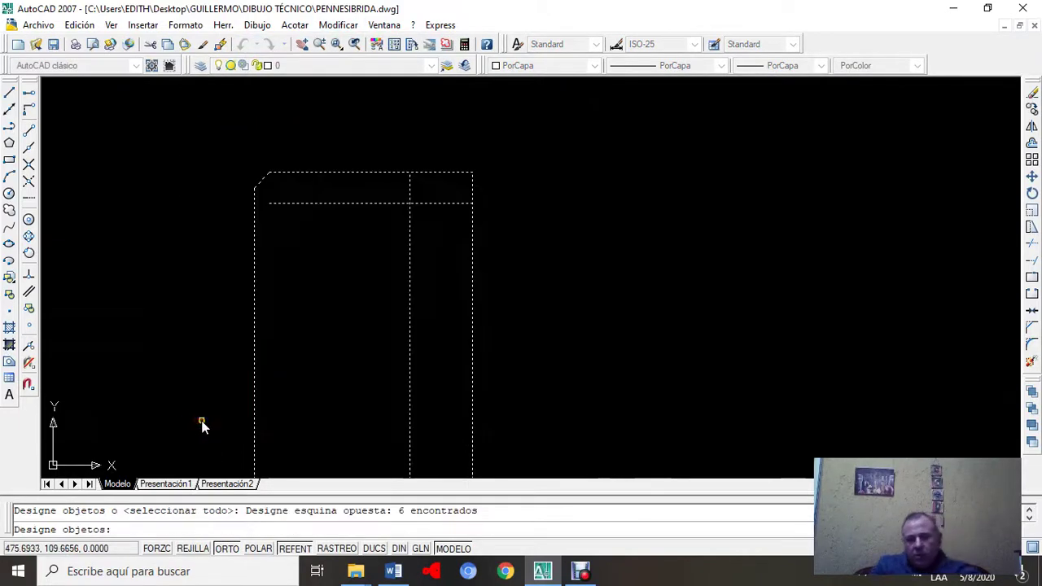
{"action": "key", "text": "Return"}
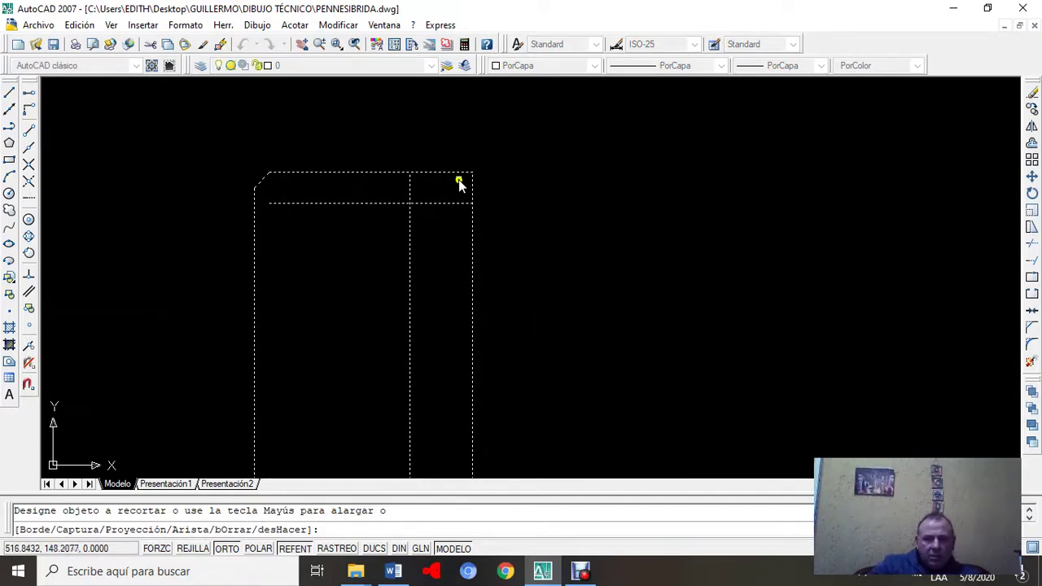
{"action": "left_click", "coordinate": [458, 176]}
{"action": "left_click", "coordinate": [474, 185]}
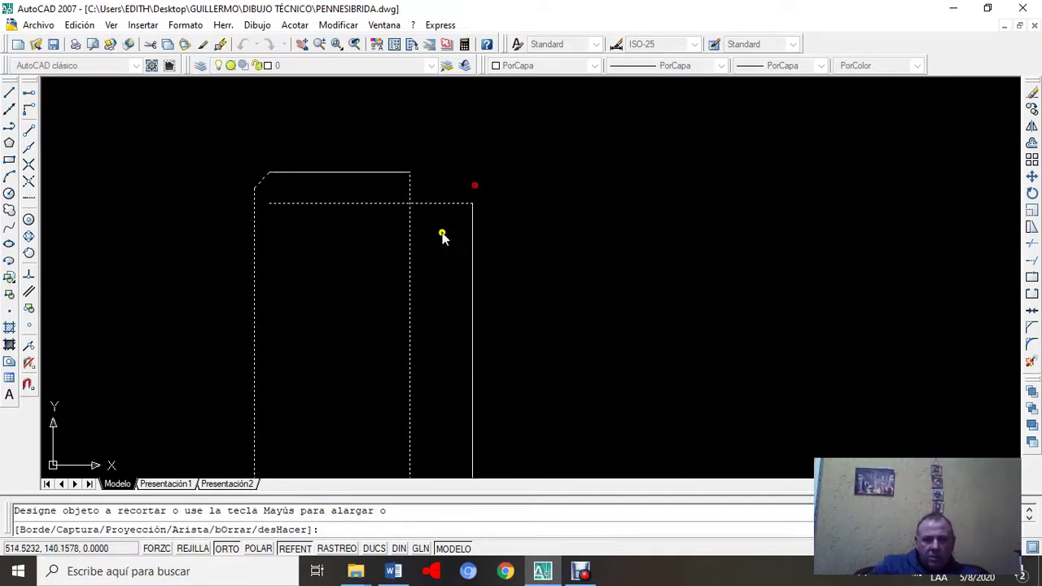
{"action": "left_click", "coordinate": [408, 247]}
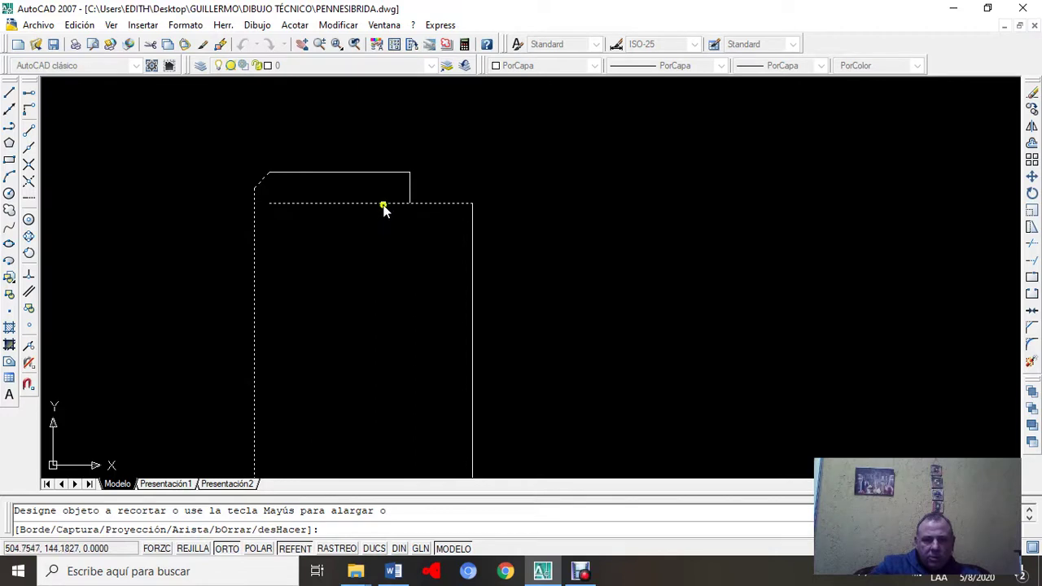
{"action": "left_click", "coordinate": [383, 204]}
{"action": "key", "text": "Escape"}
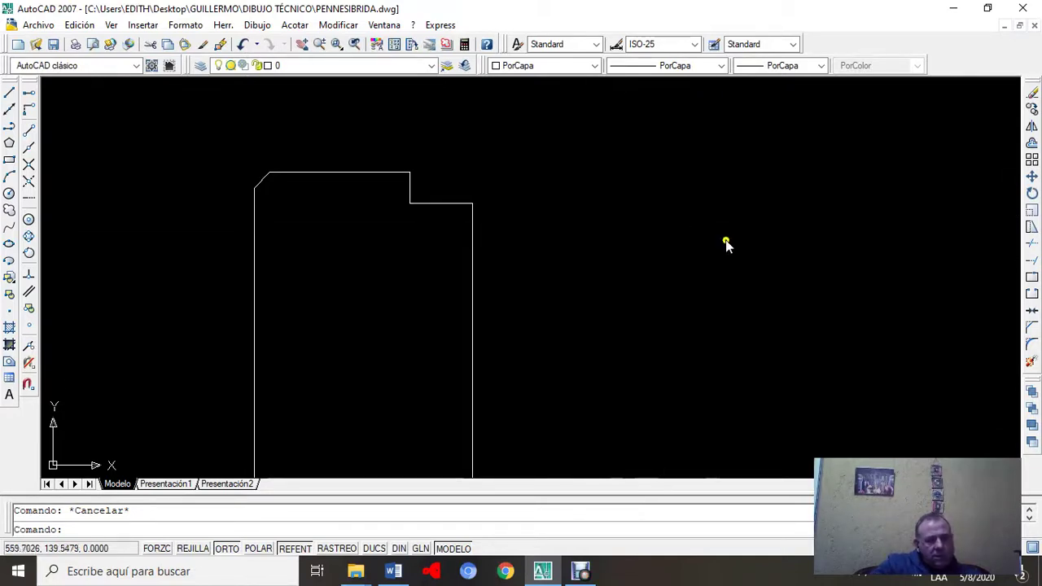
Step: Fillet the inside corner of the step with a radius of 5 between its short vertical and horizontal lines
{"action": "left_click", "coordinate": [338, 25]}
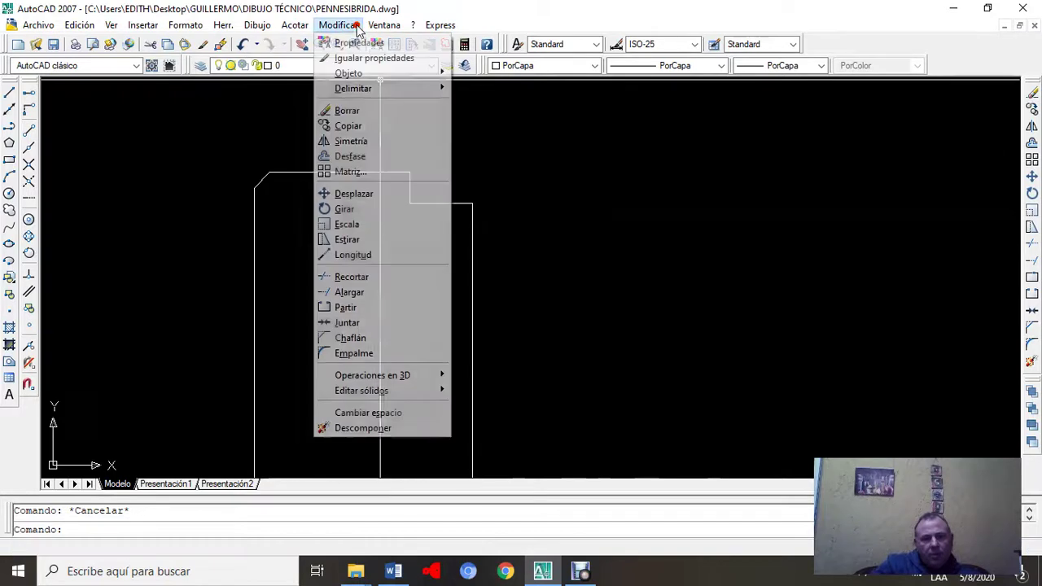
{"action": "left_click", "coordinate": [385, 354]}
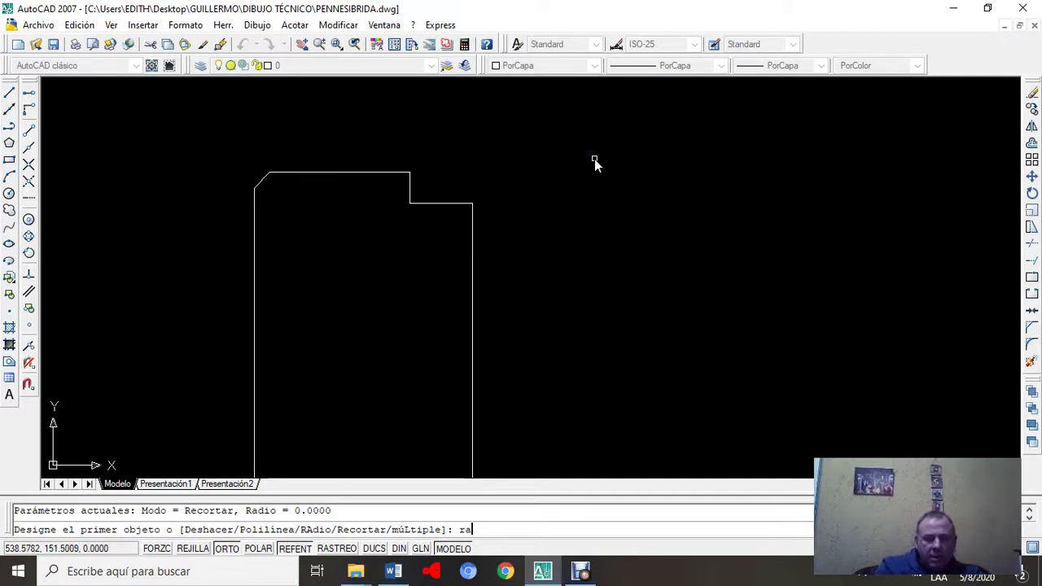
{"action": "key", "text": "Return"}
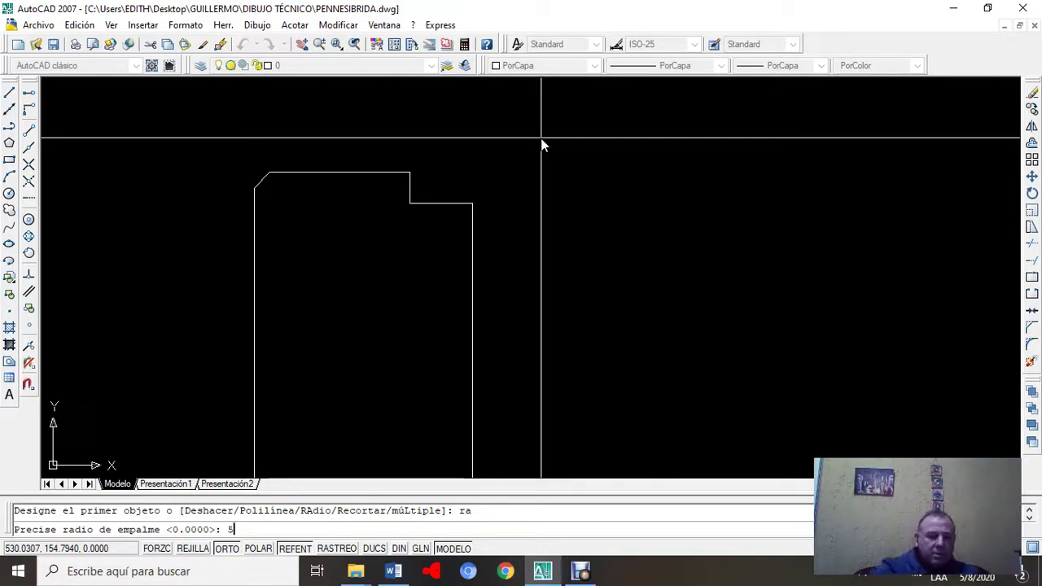
{"action": "key", "text": "Return"}
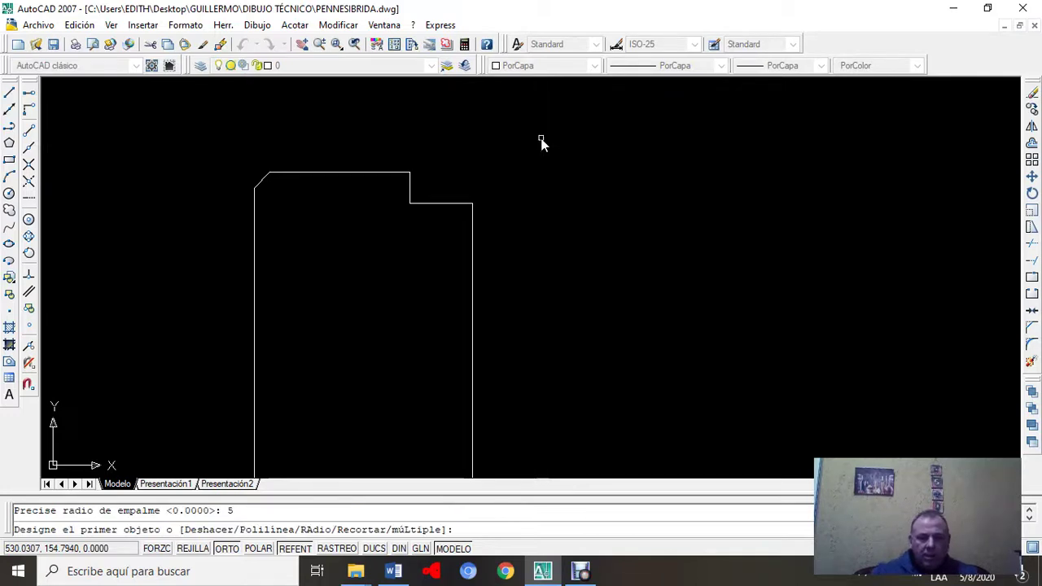
{"action": "left_click", "coordinate": [410, 186]}
{"action": "left_click", "coordinate": [437, 204]}
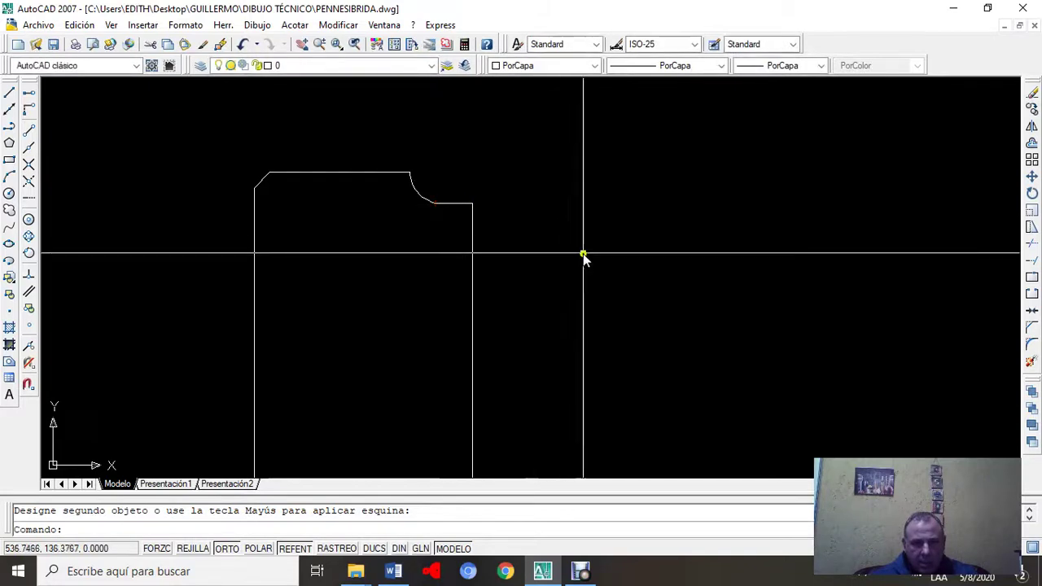
{"action": "key", "text": "Escape"}
Step: Check the radius of the step's fillet arc with a radius dimension, without placing it
{"action": "scroll", "coordinate": [437, 189], "scroll_direction": "up", "scroll_amount": 4}
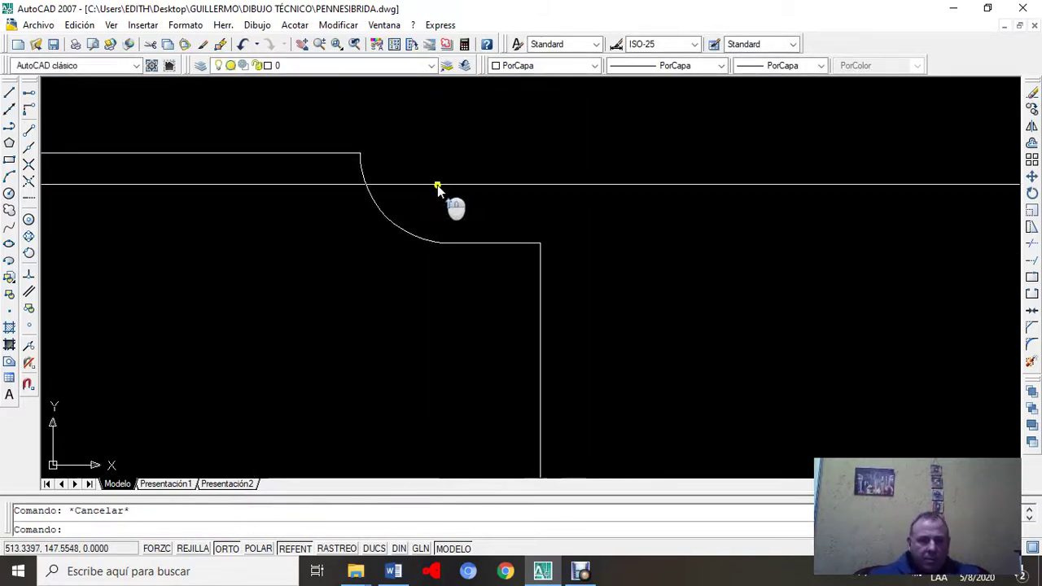
{"action": "scroll", "coordinate": [453, 205], "scroll_direction": "down", "scroll_amount": 2}
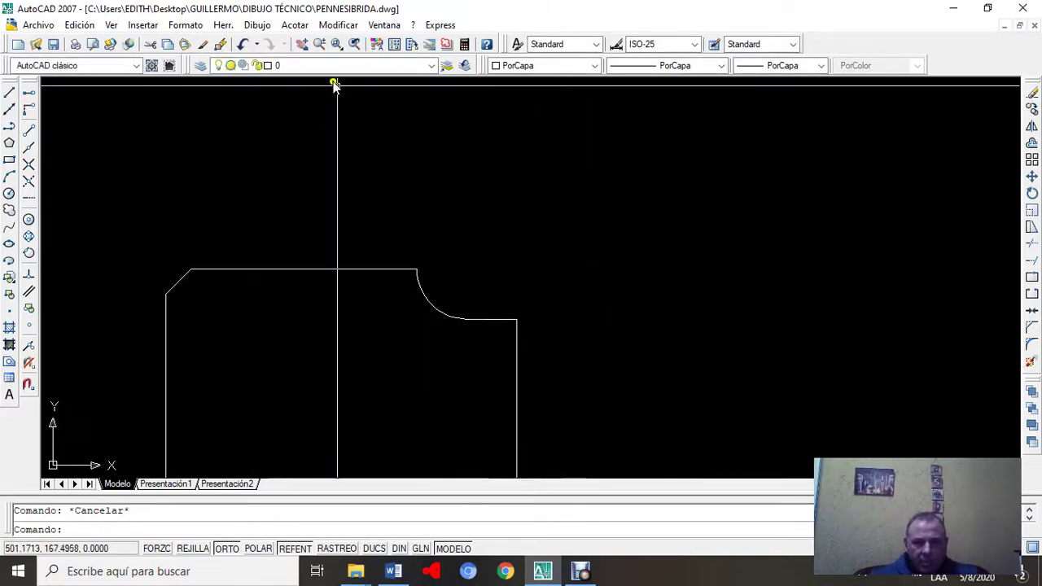
{"action": "left_click", "coordinate": [293, 26]}
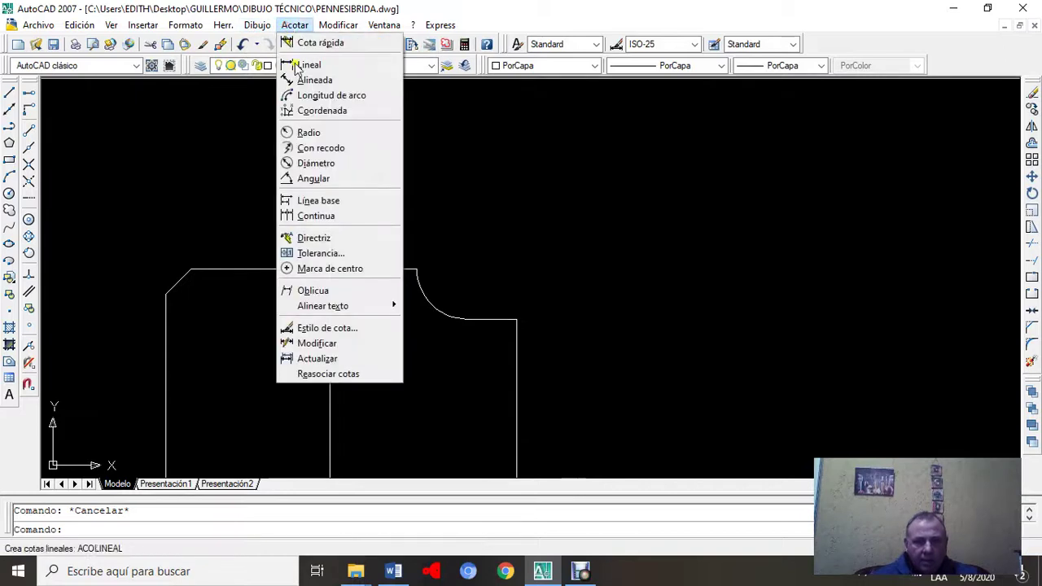
{"action": "left_click", "coordinate": [309, 133]}
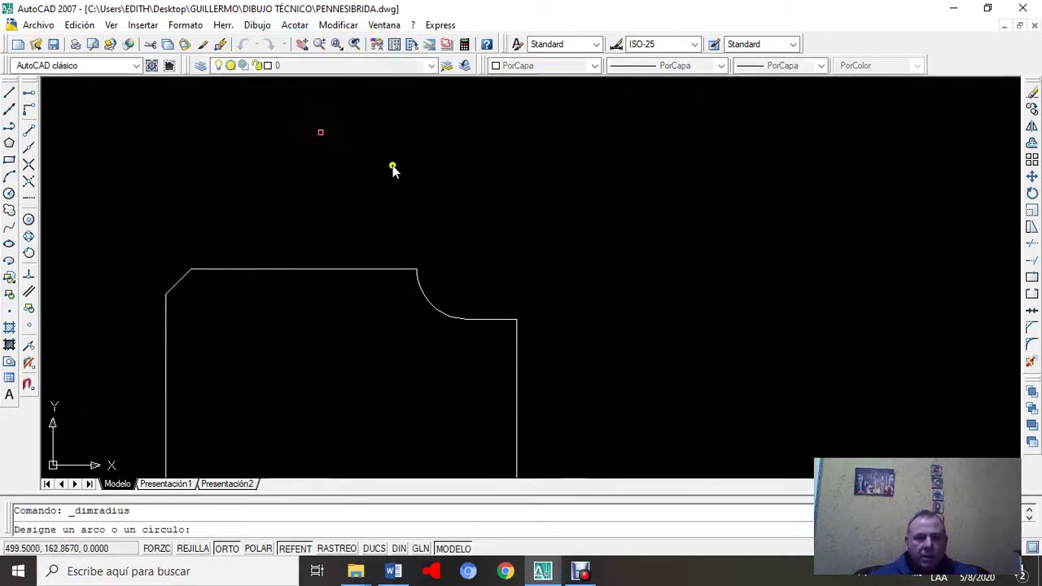
{"action": "left_click", "coordinate": [434, 308]}
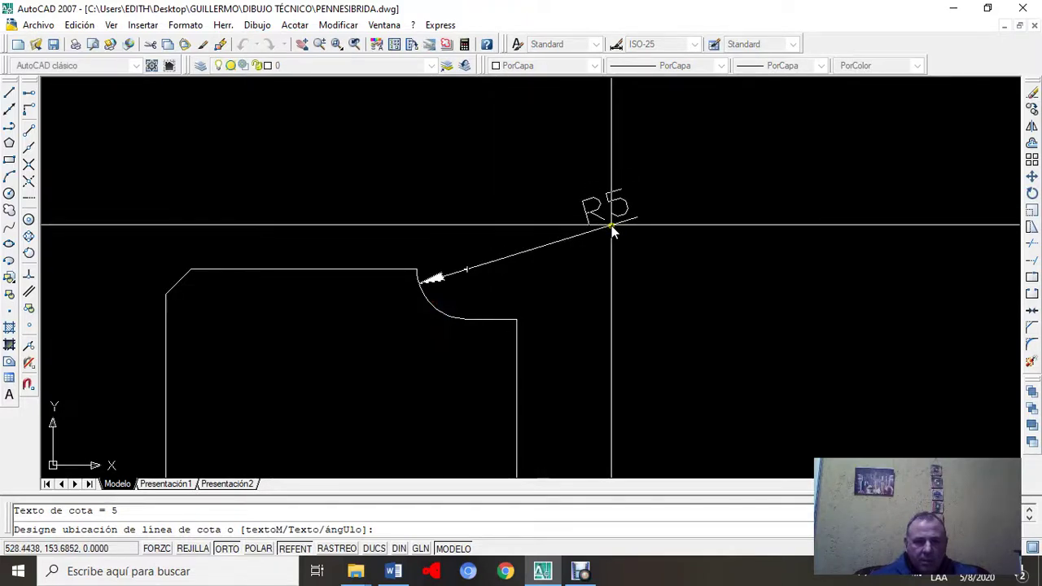
{"action": "key", "text": "Escape"}
Step: Save the PENNESIBRIDA.dwg drawing with the whole profile in view
{"action": "scroll", "coordinate": [623, 251], "scroll_direction": "down", "scroll_amount": 5}
{"action": "middle_click_drag", "start_coordinate": [623, 252], "coordinate": [683, 305]}
{"action": "middle_click_drag", "start_coordinate": [472, 279], "coordinate": [460, 272]}
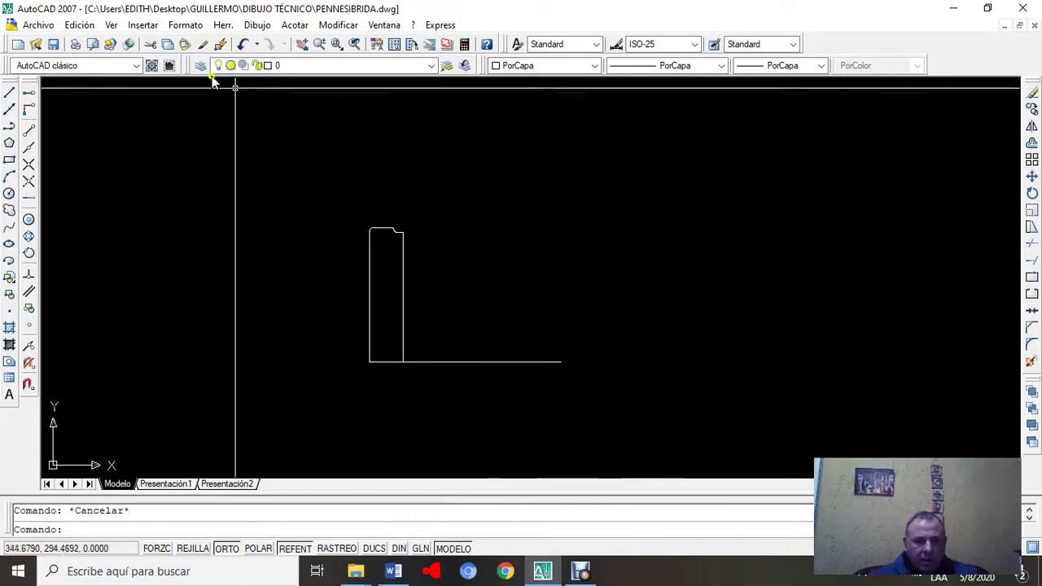
{"action": "left_click", "coordinate": [52, 44]}
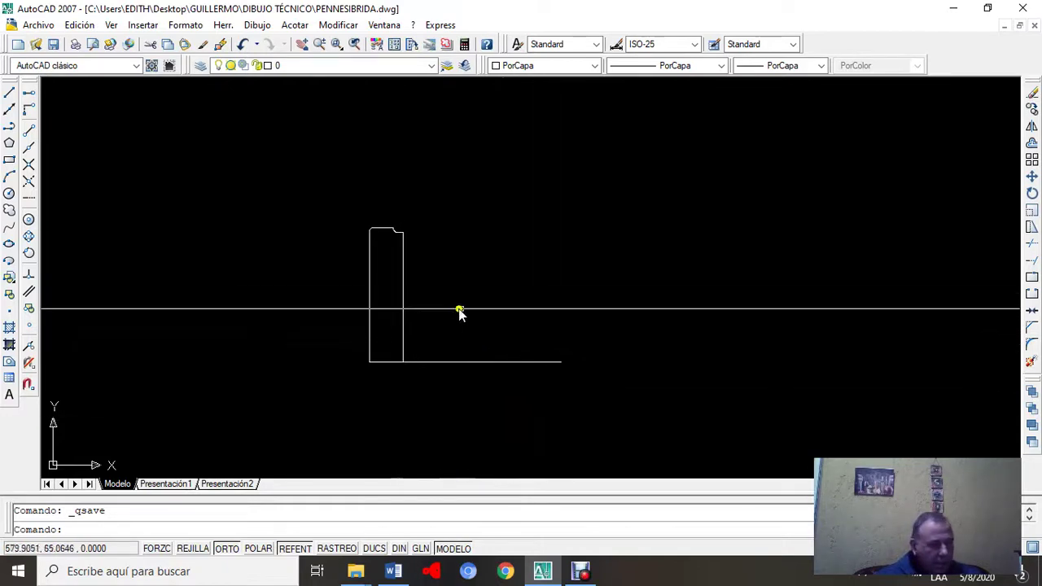
Step: Switch to the BRIDA.dwg reference and examine the sloped hub line and the corner where it meets the flange's vertical face
{"action": "left_click", "coordinate": [1006, 26]}
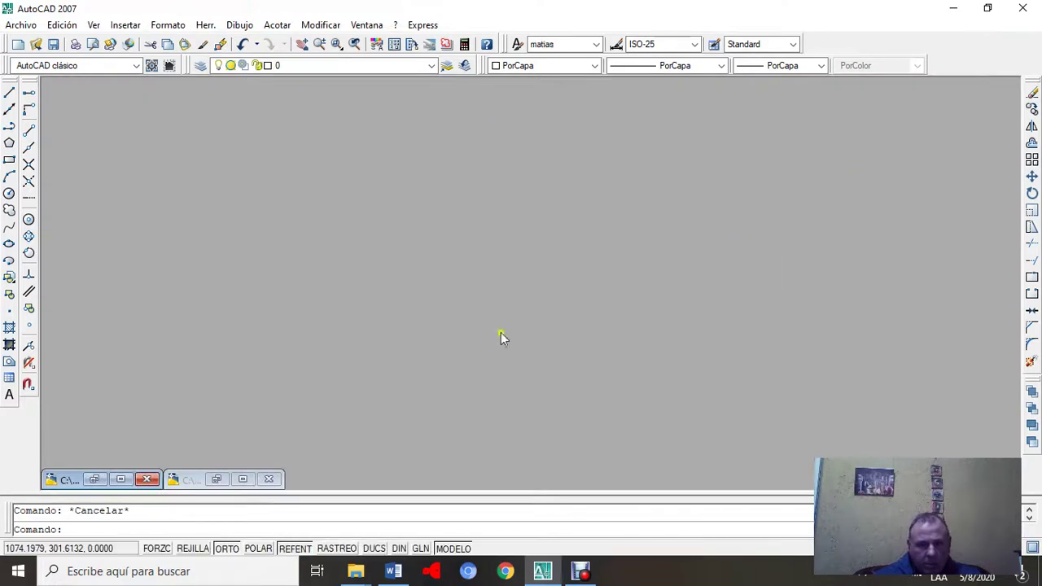
{"action": "left_click", "coordinate": [121, 479]}
{"action": "scroll", "coordinate": [507, 358], "scroll_direction": "down", "scroll_amount": 3}
{"action": "middle_click_drag", "start_coordinate": [553, 365], "coordinate": [471, 245]}
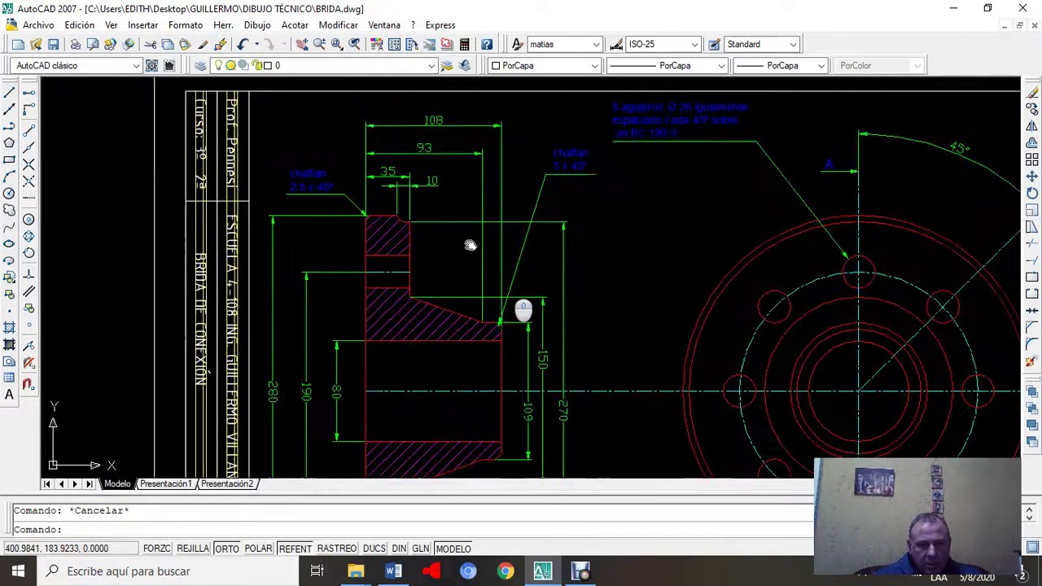
{"action": "scroll", "coordinate": [468, 269], "scroll_direction": "up", "scroll_amount": 2}
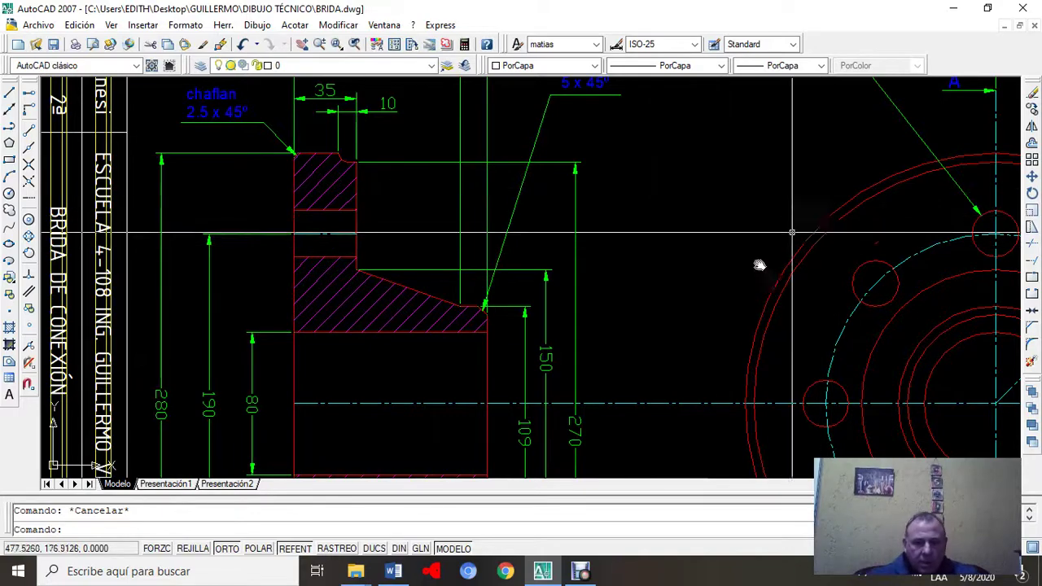
{"action": "mouse_move", "coordinate": [568, 239]}
{"action": "middle_mouse_down"}
{"action": "mouse_move", "coordinate": [632, 263]}
{"action": "mouse_move", "coordinate": [654, 290]}
{"action": "middle_mouse_up"}
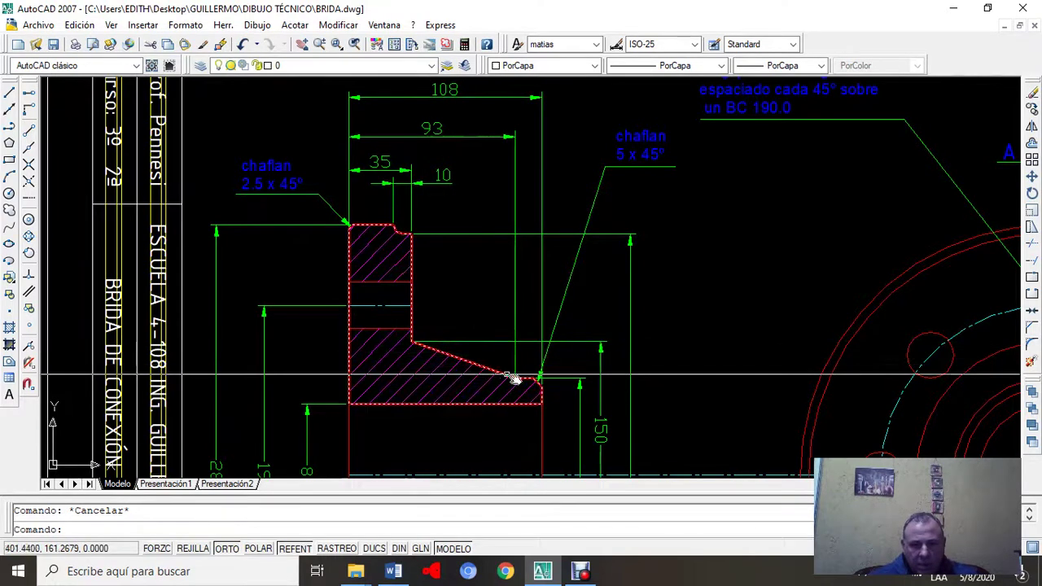
{"action": "left_click", "coordinate": [416, 336]}
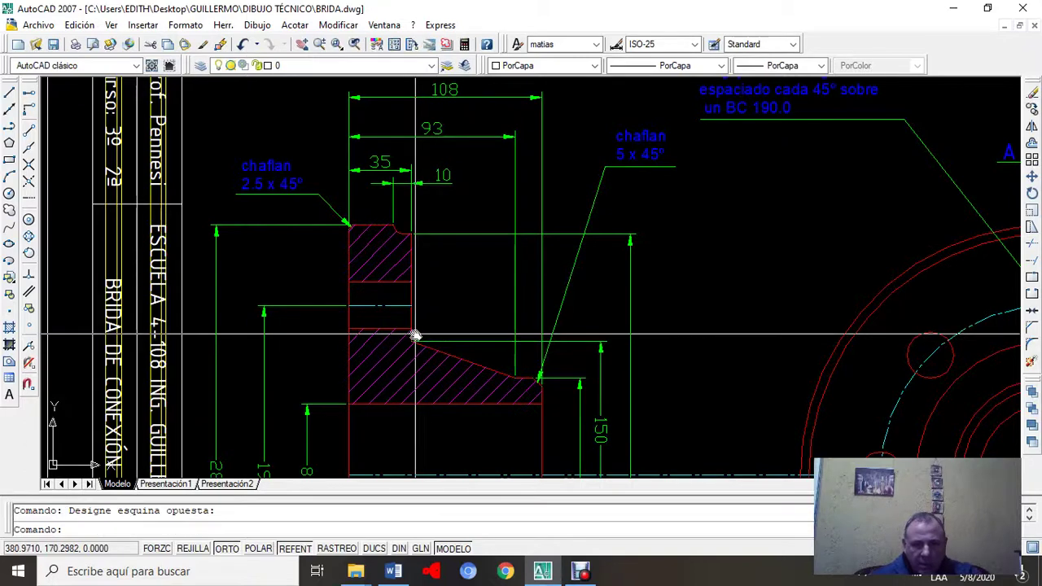
{"action": "left_click", "coordinate": [522, 374]}
{"action": "key", "text": "Escape"}
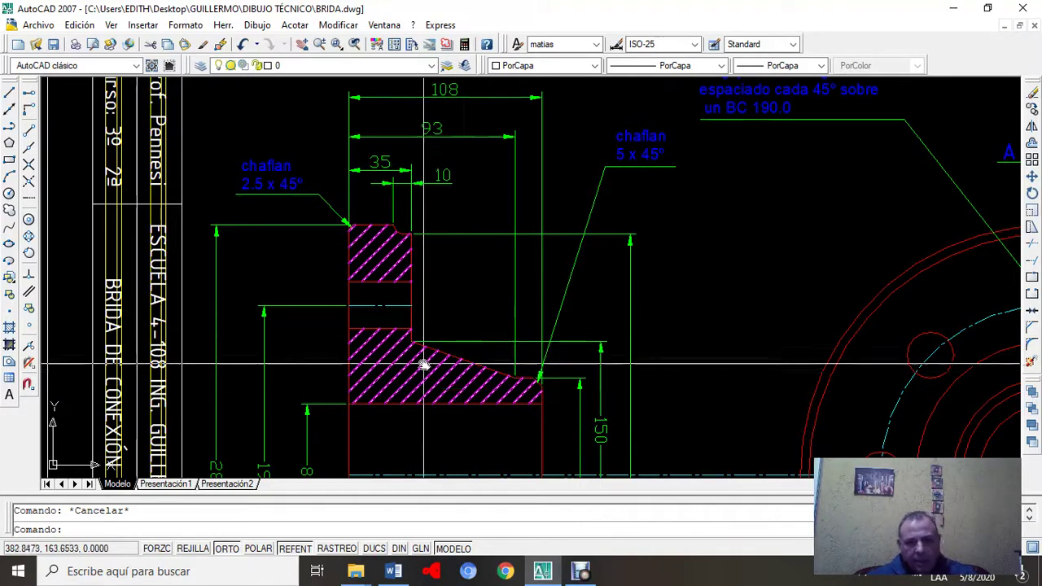
{"action": "scroll", "coordinate": [435, 363], "scroll_direction": "up", "scroll_amount": 3}
{"action": "scroll", "coordinate": [435, 363], "scroll_direction": "up", "scroll_amount": 2}
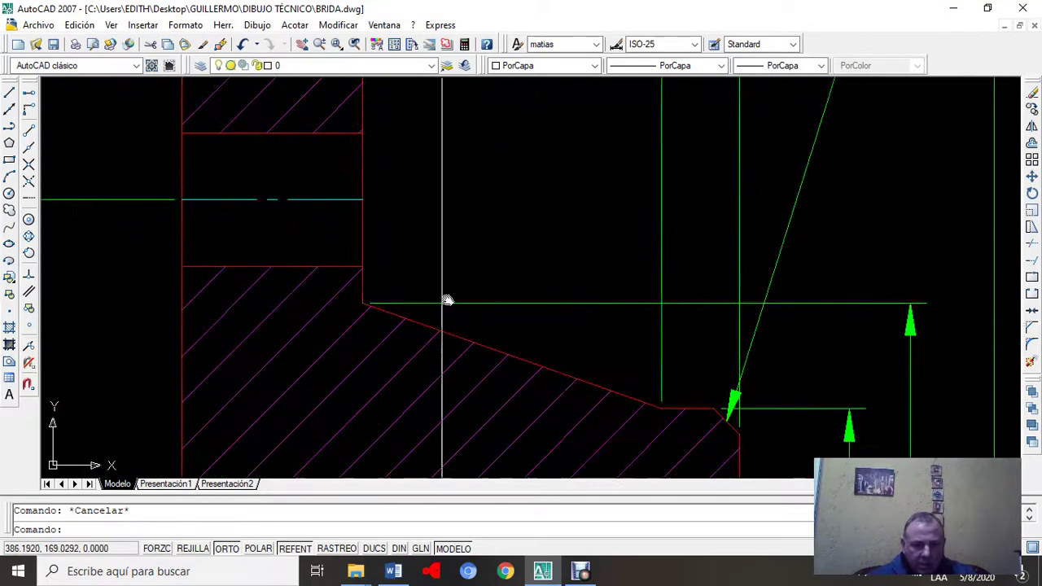
{"action": "mouse_move", "coordinate": [447, 300]}
{"action": "middle_mouse_down"}
{"action": "mouse_move", "coordinate": [562, 314]}
{"action": "mouse_move", "coordinate": [567, 326]}
{"action": "middle_mouse_up"}
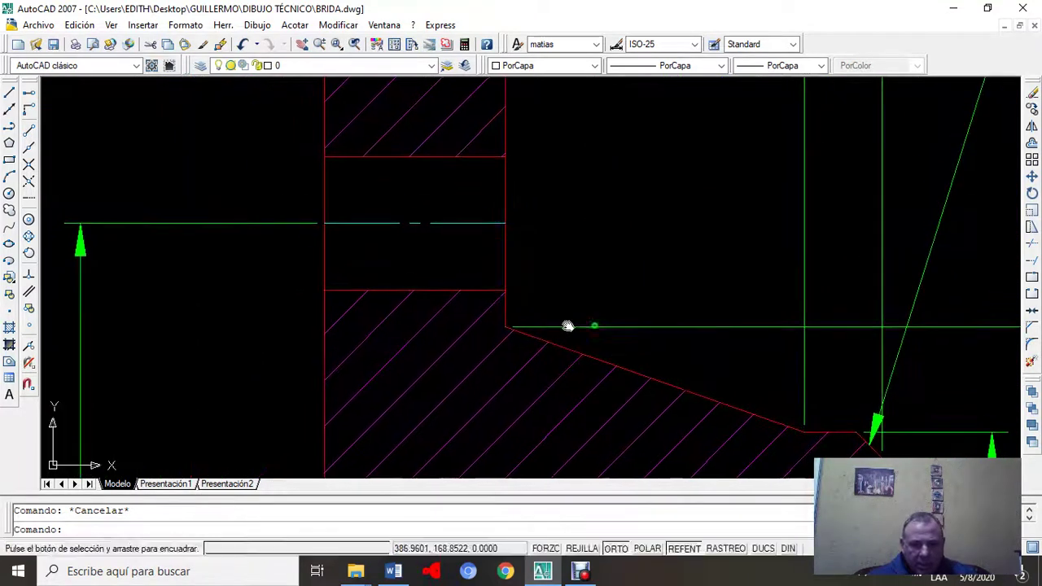
{"action": "left_click", "coordinate": [510, 319]}
{"action": "scroll", "coordinate": [623, 244], "scroll_direction": "down", "scroll_amount": 5}
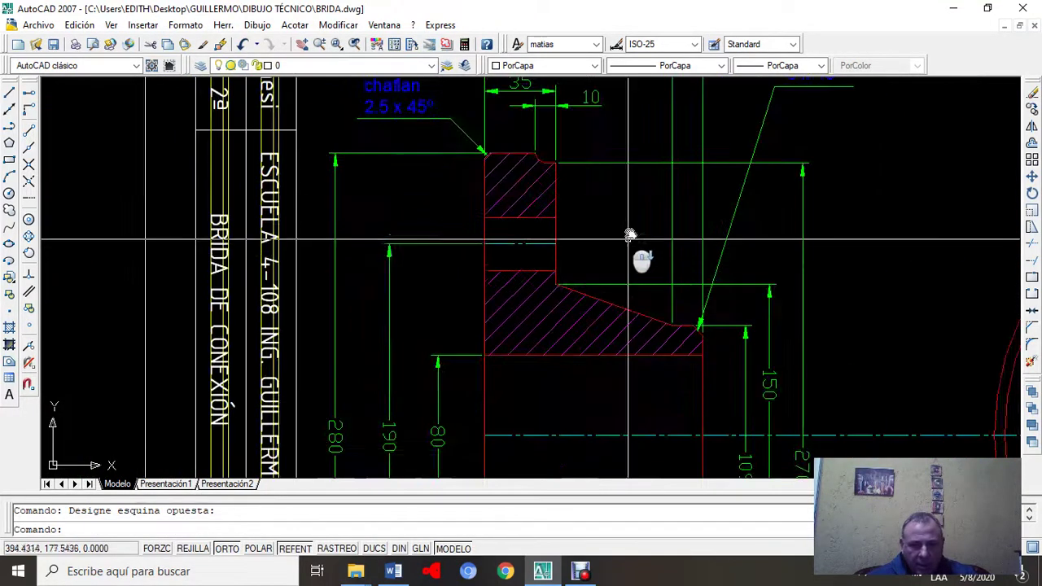
{"action": "middle_click_drag", "start_coordinate": [559, 280], "coordinate": [510, 313]}
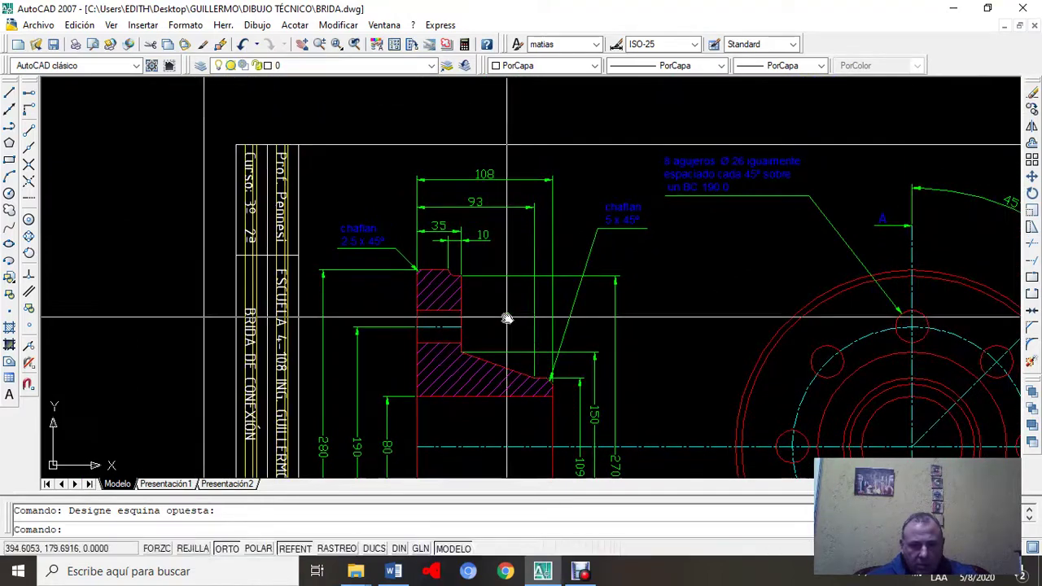
{"action": "scroll", "coordinate": [506, 319], "scroll_direction": "up", "scroll_amount": 3}
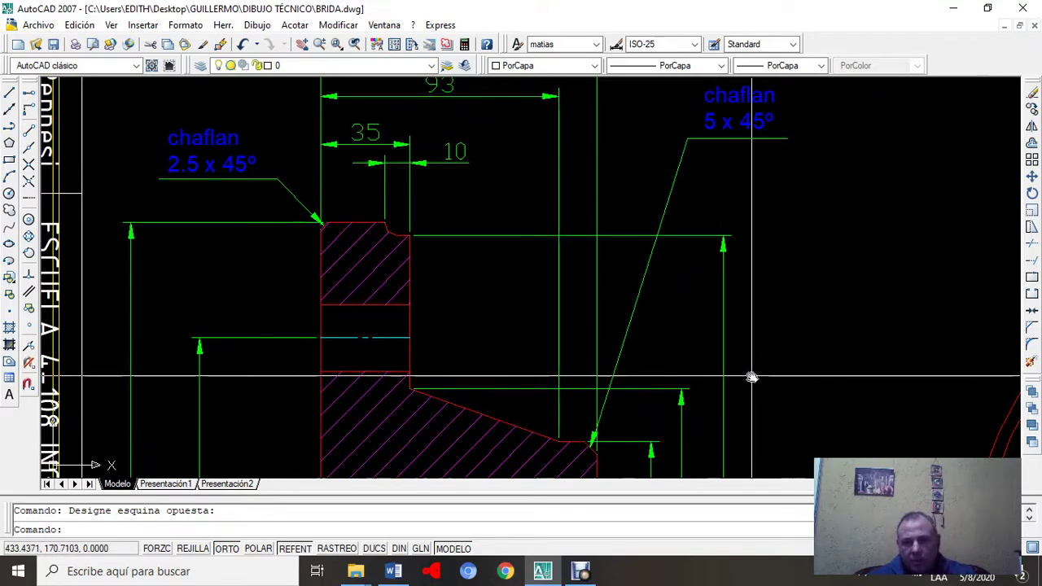
Step: Examine the diameter dimension at the start of the hub's taper in relation to the section's central axis
{"action": "scroll", "coordinate": [751, 377], "scroll_direction": "down", "scroll_amount": 2}
{"action": "mouse_move", "coordinate": [760, 395]}
{"action": "middle_mouse_down"}
{"action": "mouse_move", "coordinate": [709, 339]}
{"action": "mouse_move", "coordinate": [657, 228]}
{"action": "mouse_move", "coordinate": [652, 237]}
{"action": "middle_mouse_up"}
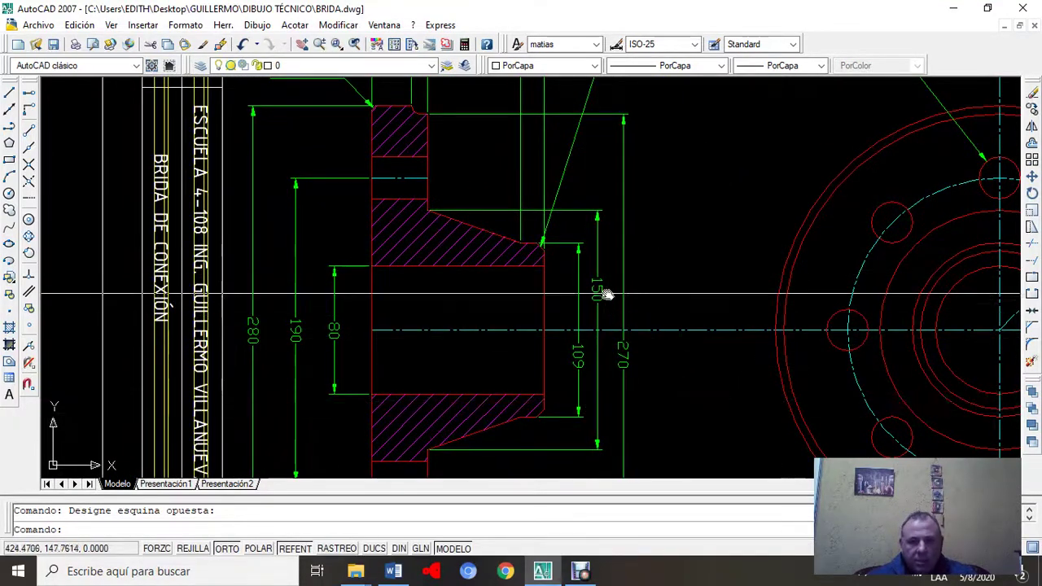
{"action": "scroll", "coordinate": [434, 213], "scroll_direction": "up", "scroll_amount": 2}
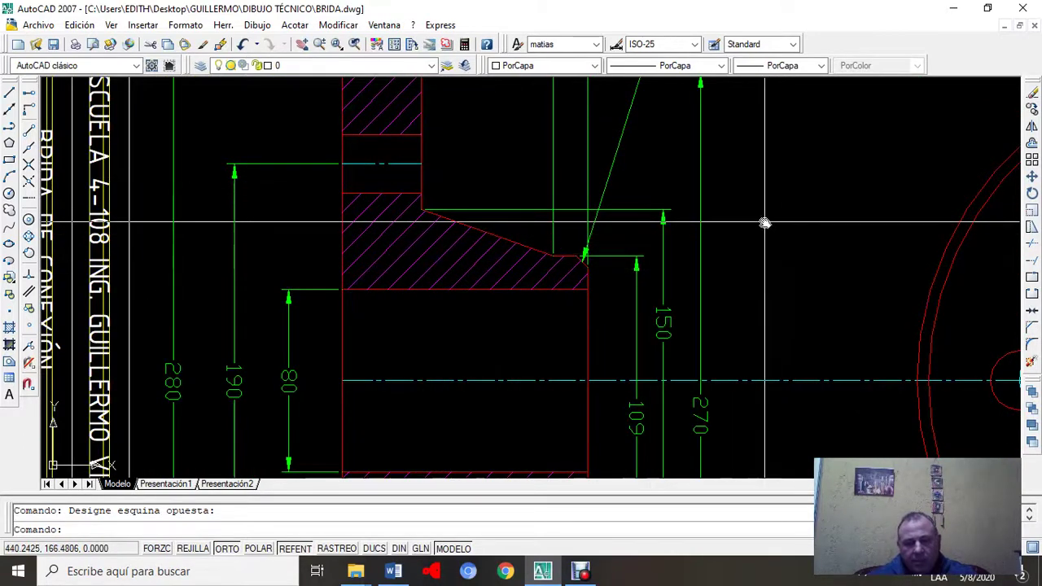
{"action": "left_click", "coordinate": [674, 381]}
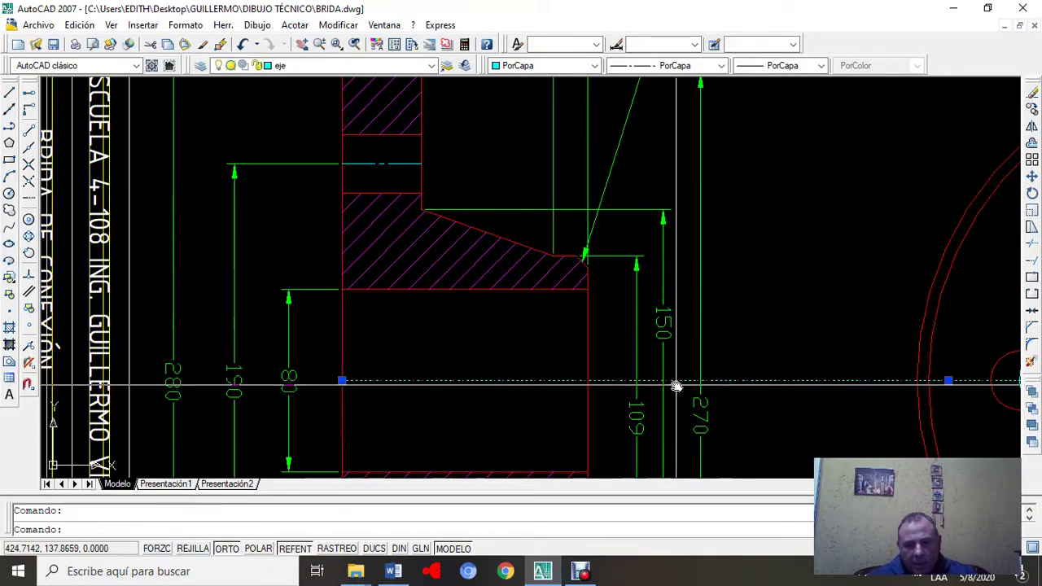
{"action": "left_click", "coordinate": [680, 206]}
{"action": "key", "text": "Escape"}
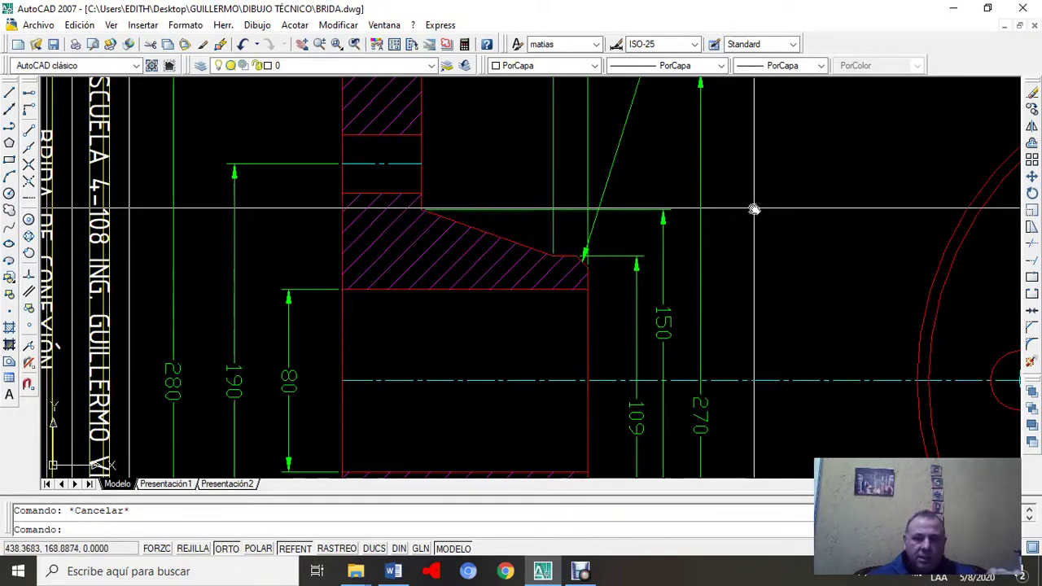
Step: Return to PENNESIBRIDA.dwg and offset the profile's bottom horizontal axis line upward by 75
{"action": "left_click", "coordinate": [1006, 26]}
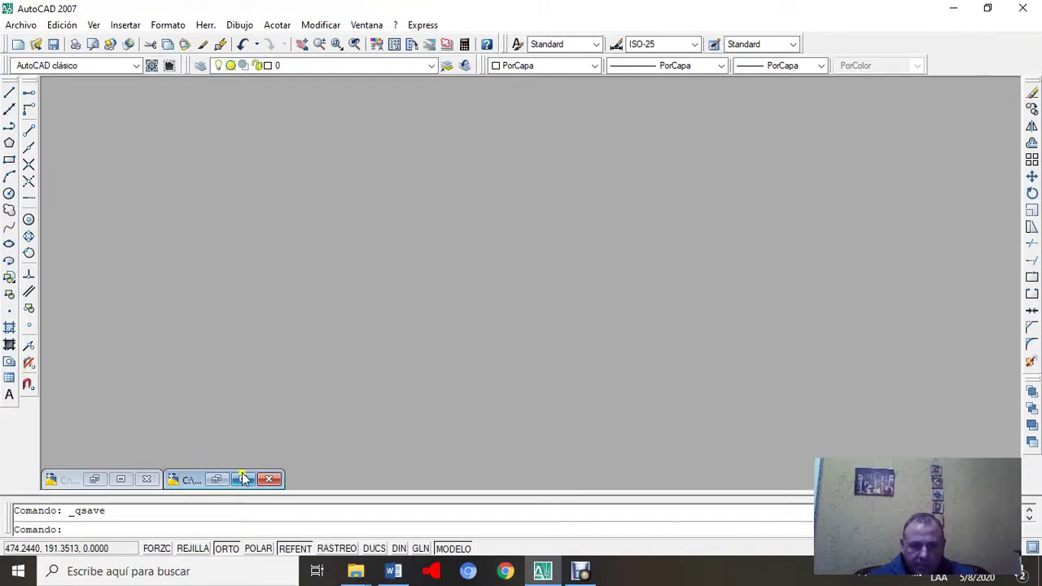
{"action": "left_click", "coordinate": [242, 478]}
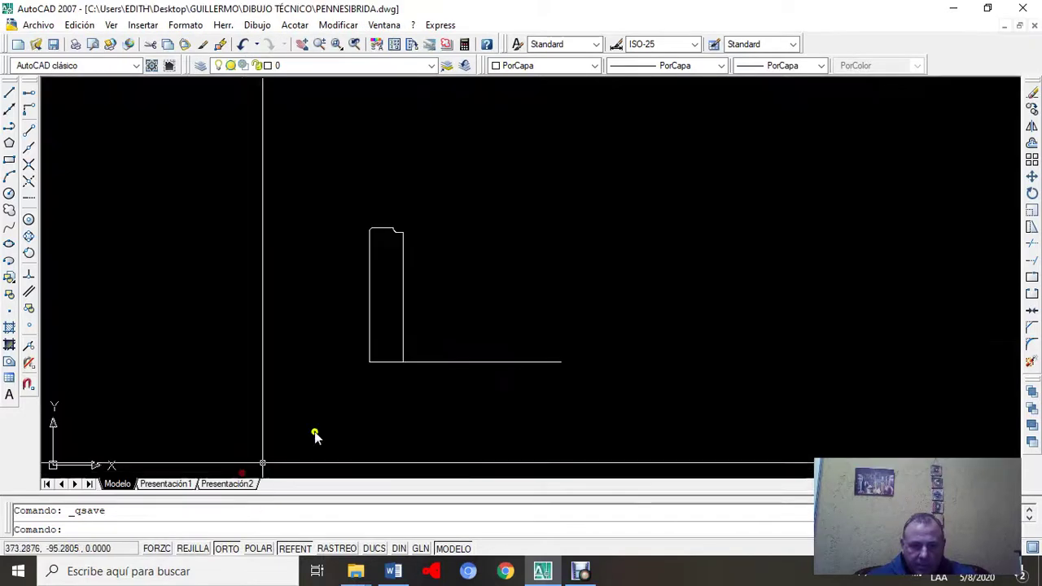
{"action": "left_click", "coordinate": [337, 24]}
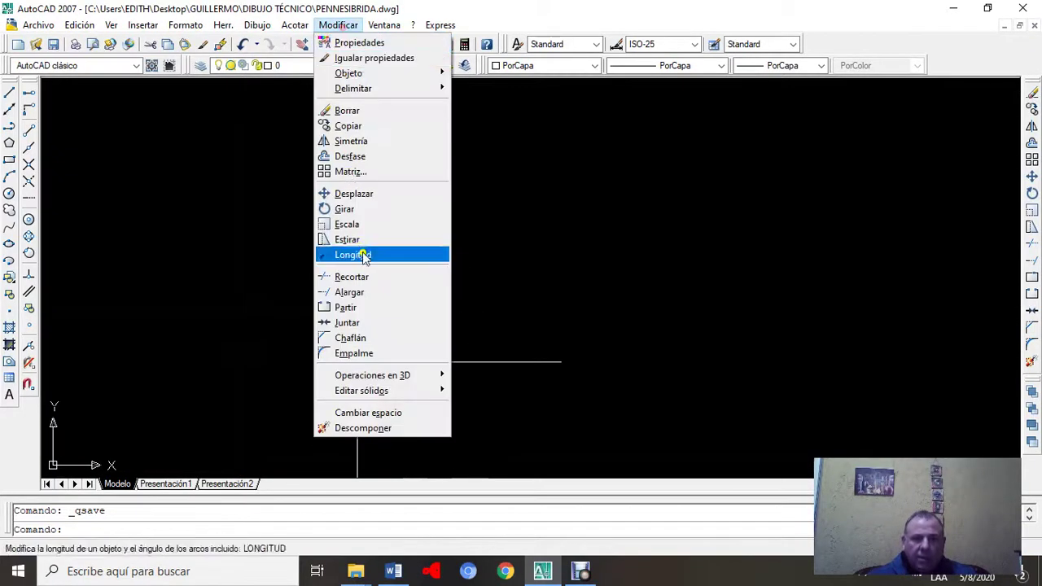
{"action": "left_click", "coordinate": [368, 196]}
{"action": "key", "text": "Escape"}
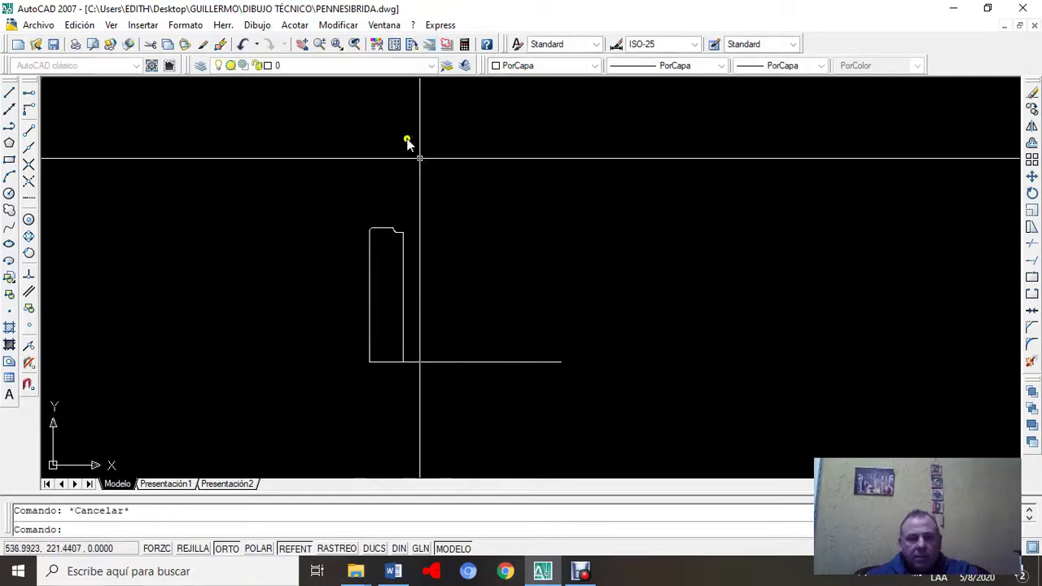
{"action": "left_click", "coordinate": [341, 25]}
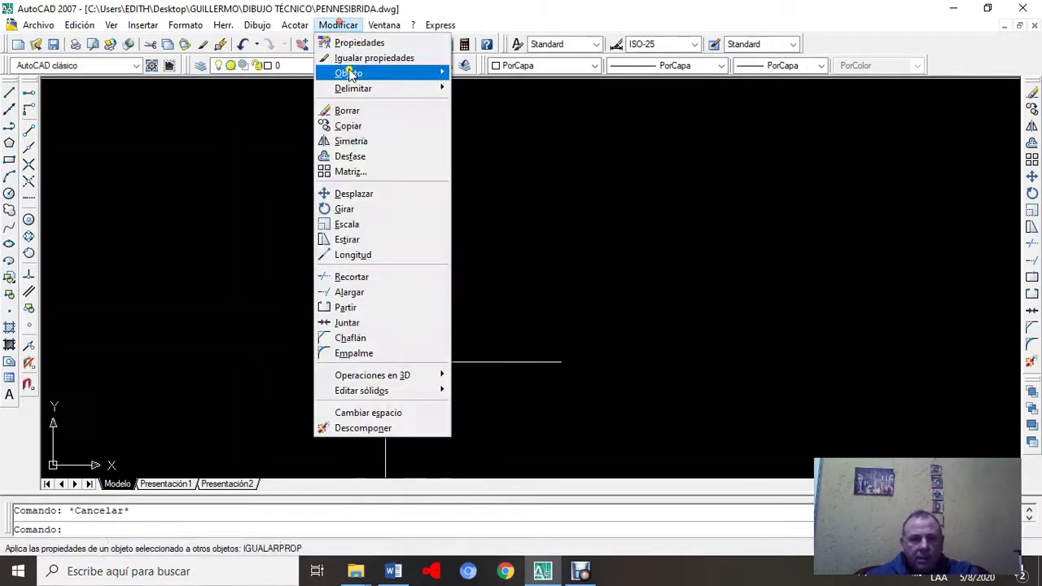
{"action": "left_click", "coordinate": [364, 157]}
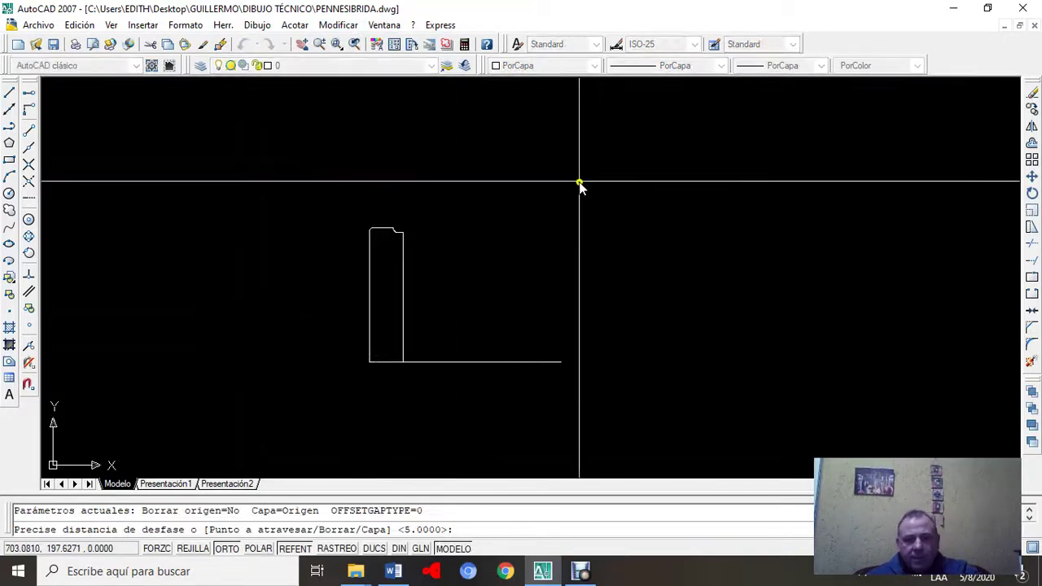
{"action": "type", "text": "75"}
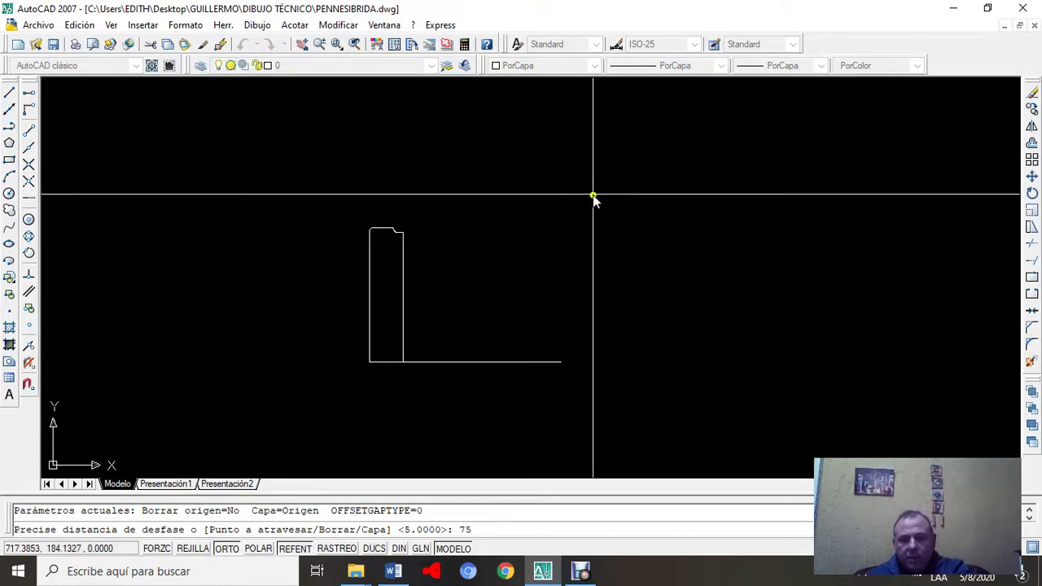
{"action": "key", "text": "Return"}
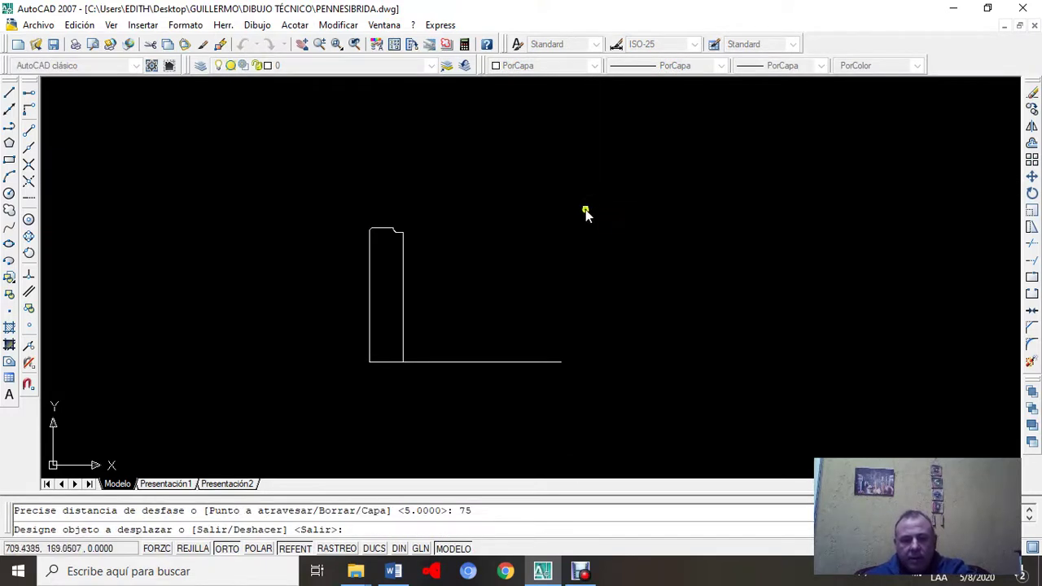
{"action": "left_click", "coordinate": [489, 360]}
{"action": "left_click", "coordinate": [539, 229]}
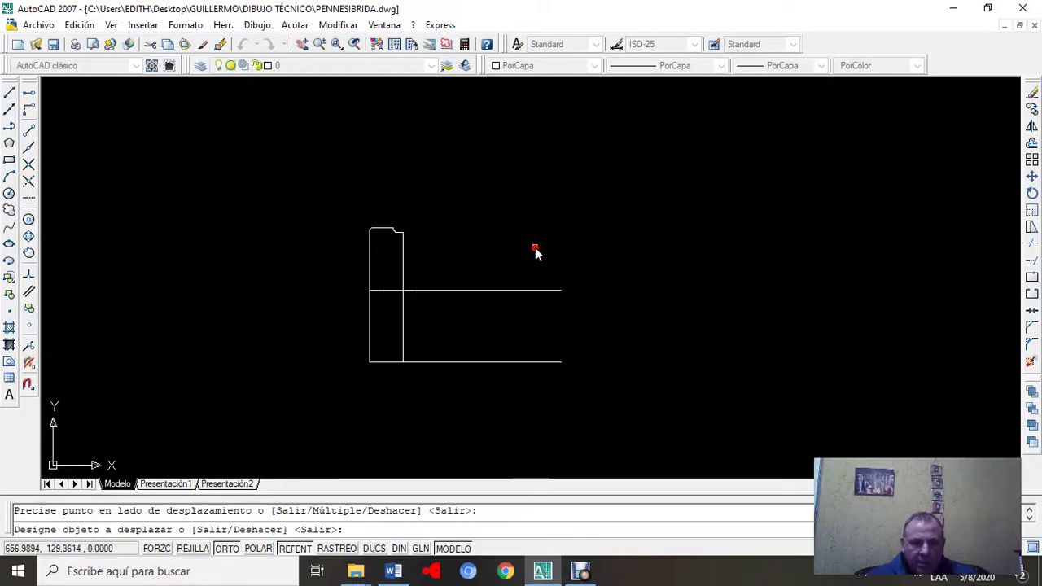
{"action": "key", "text": "Escape"}
Step: Switch to the BRIDA.dwg reference and examine the length and diameter dimensions that locate the end of the hub's taper
{"action": "scroll", "coordinate": [409, 309], "scroll_direction": "up", "scroll_amount": 4}
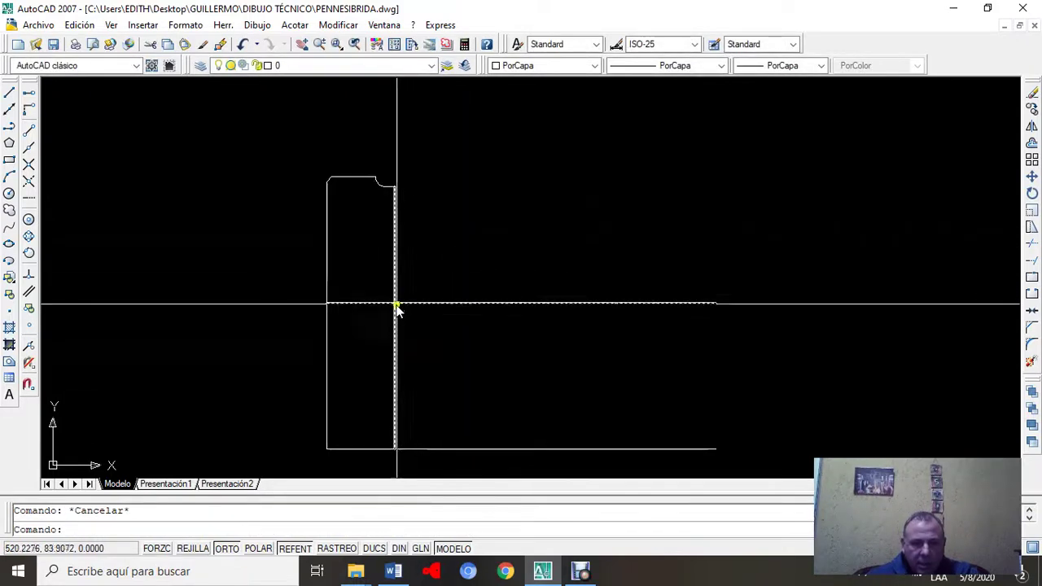
{"action": "scroll", "coordinate": [402, 311], "scroll_direction": "up", "scroll_amount": 2}
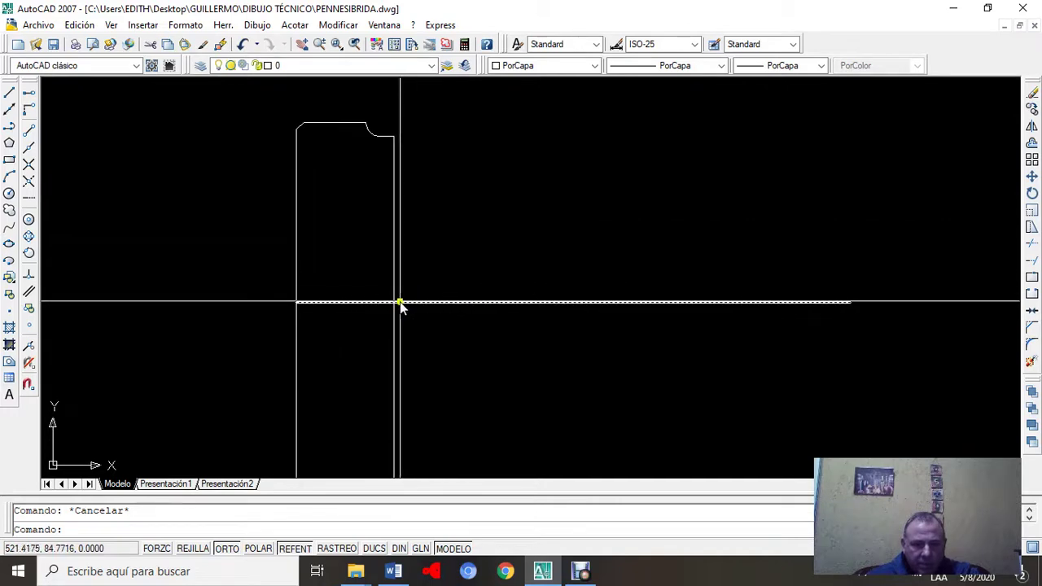
{"action": "scroll", "coordinate": [524, 305], "scroll_direction": "down", "scroll_amount": 2}
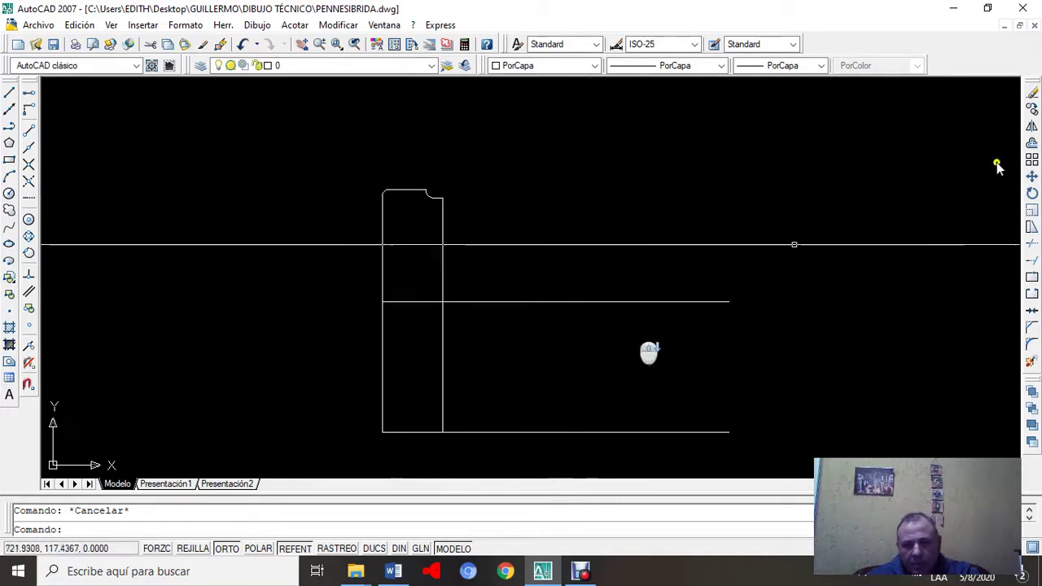
{"action": "left_click", "coordinate": [1006, 27]}
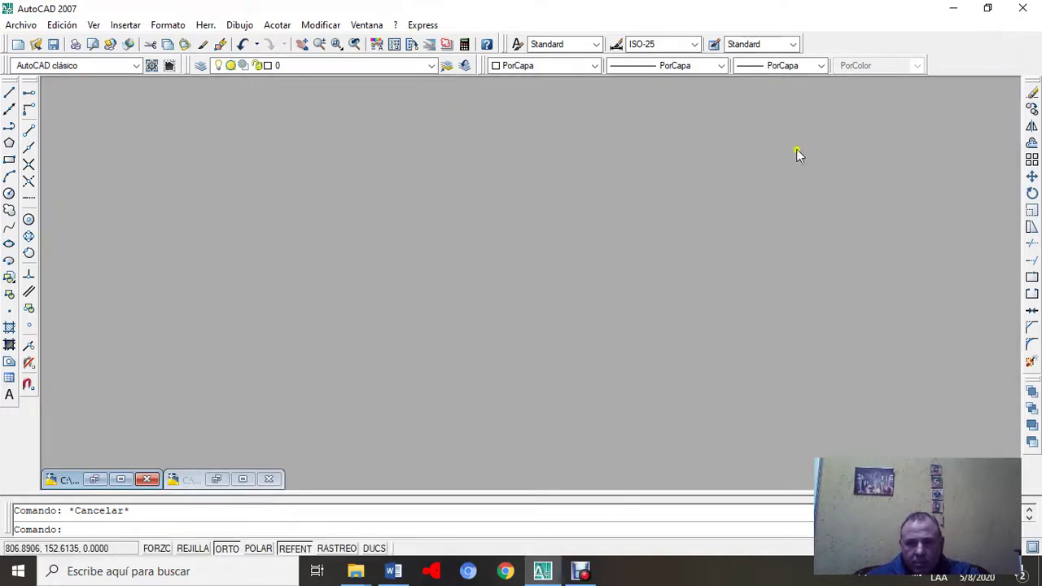
{"action": "left_click", "coordinate": [122, 479]}
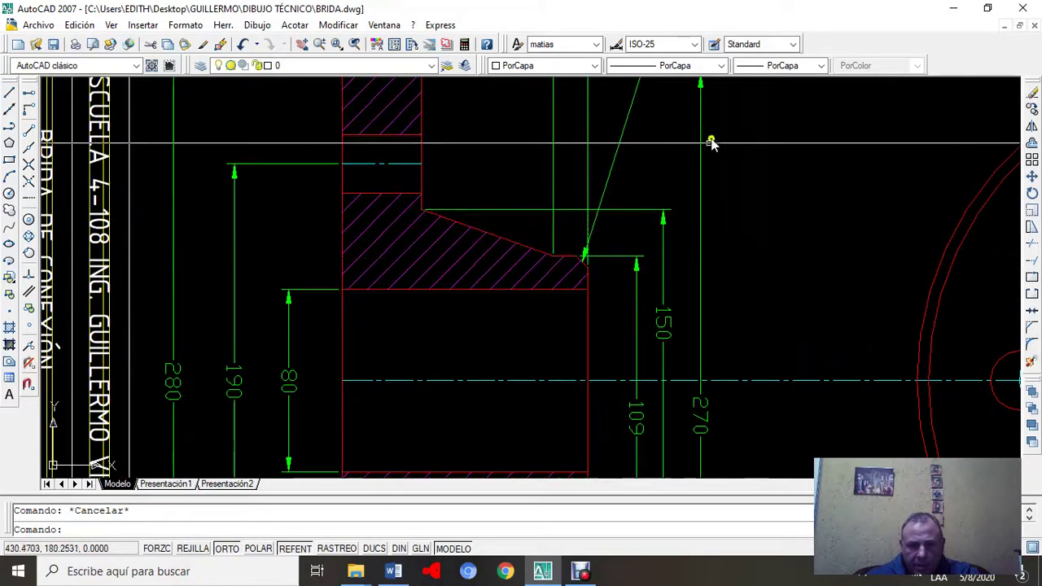
{"action": "mouse_move", "coordinate": [710, 143]}
{"action": "middle_mouse_down"}
{"action": "mouse_move", "coordinate": [735, 180]}
{"action": "mouse_move", "coordinate": [761, 302]}
{"action": "middle_mouse_up"}
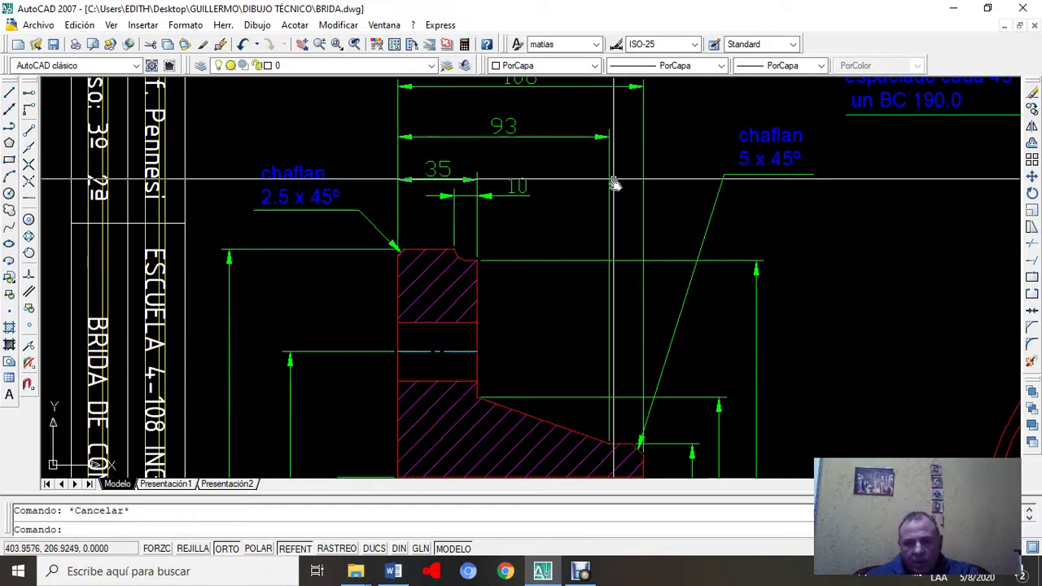
{"action": "middle_click_drag", "start_coordinate": [610, 420], "coordinate": [593, 290]}
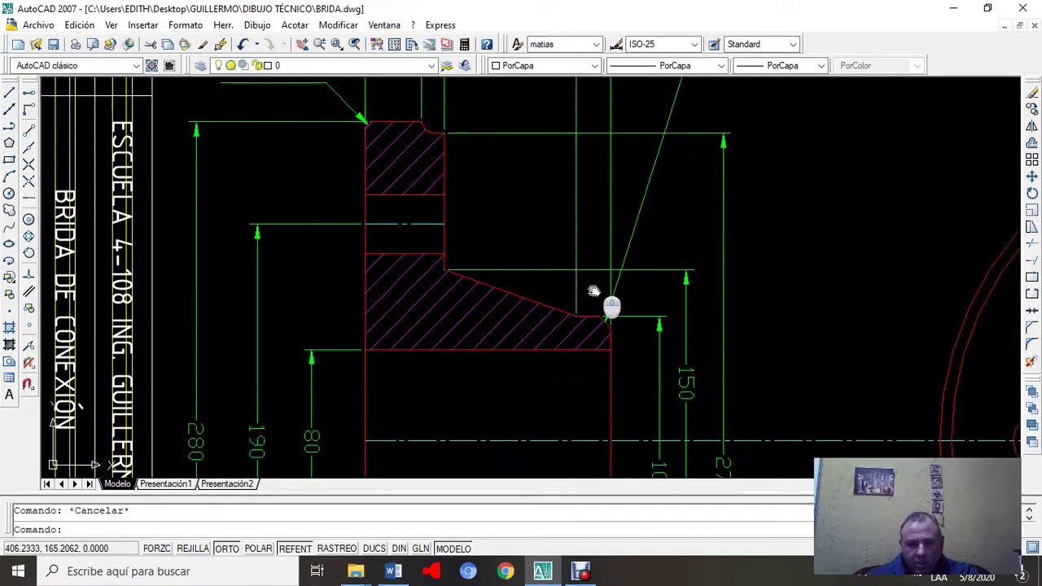
{"action": "middle_click_drag", "start_coordinate": [744, 333], "coordinate": [710, 233]}
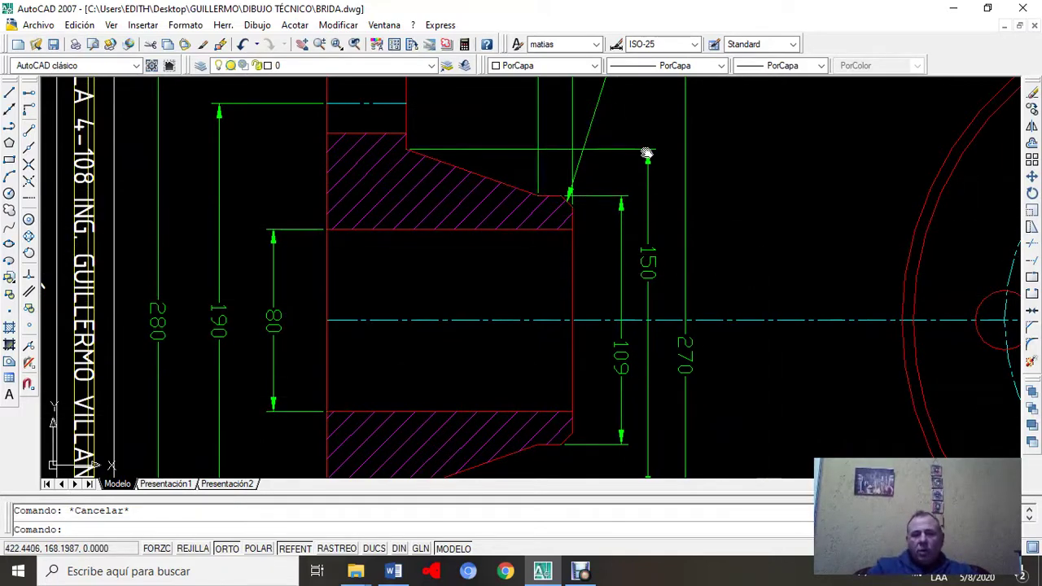
Step: Return to PENNESIBRIDA.dwg and offset the profile's outer left vertical line 93 to the right
{"action": "left_click", "coordinate": [1005, 26]}
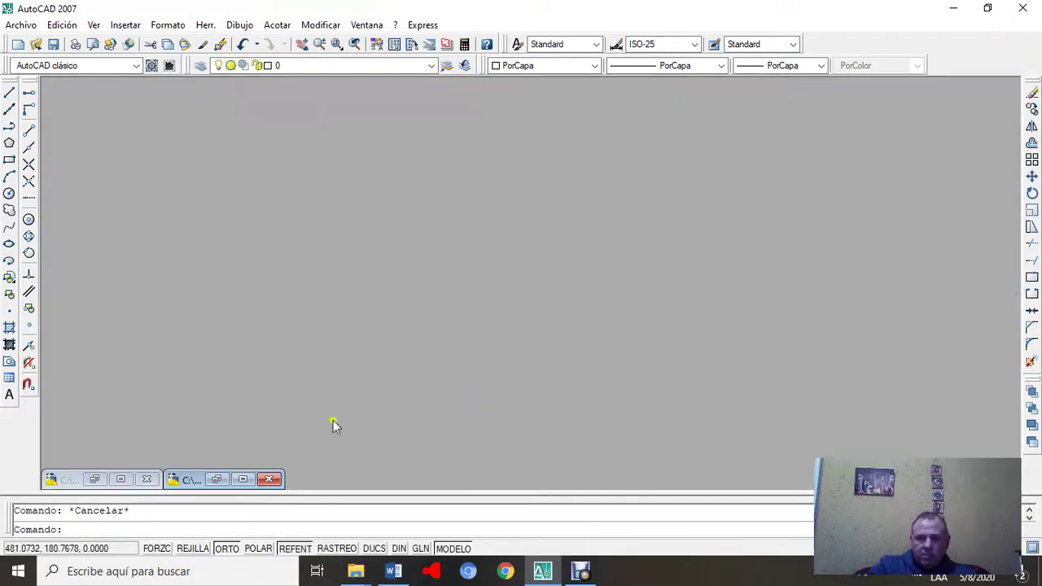
{"action": "left_click", "coordinate": [242, 480]}
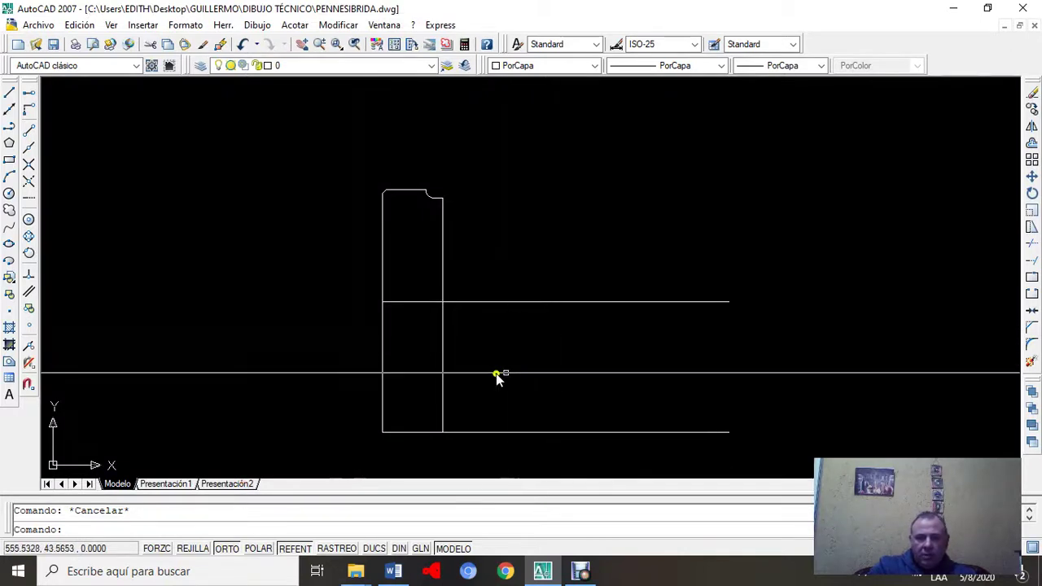
{"action": "left_click", "coordinate": [337, 25]}
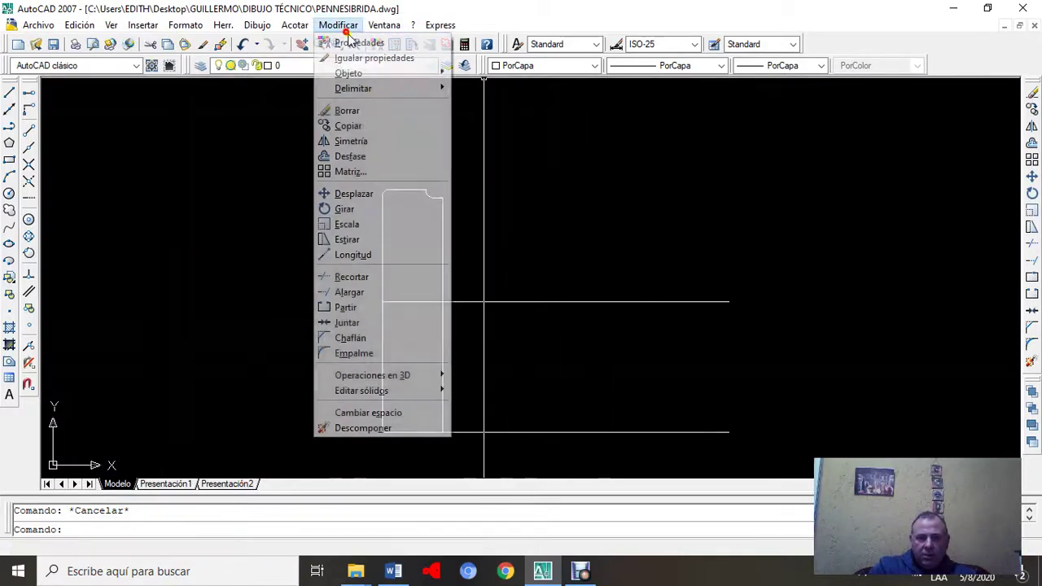
{"action": "left_click", "coordinate": [366, 156]}
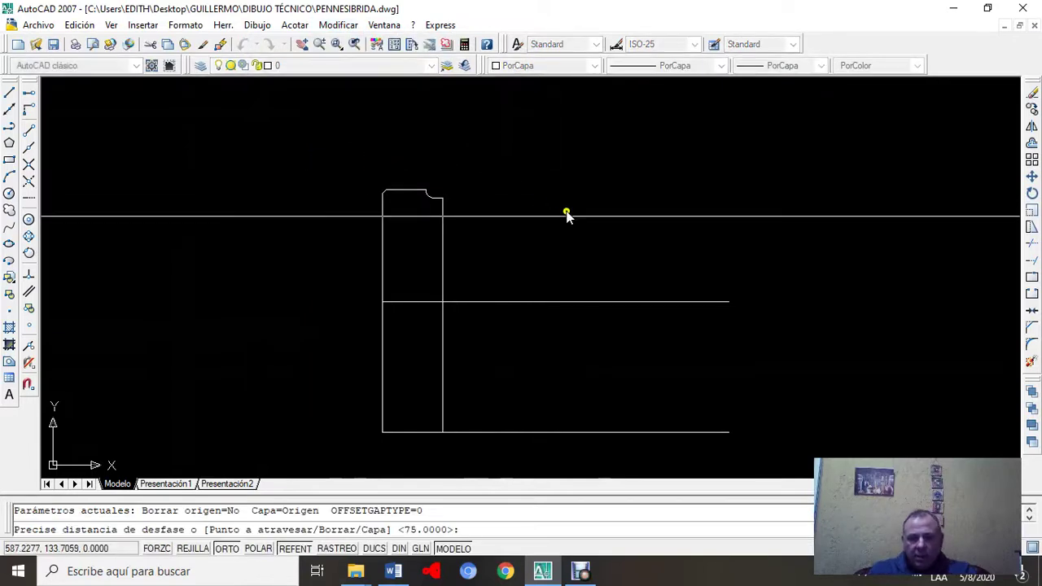
{"action": "type", "text": "9"}
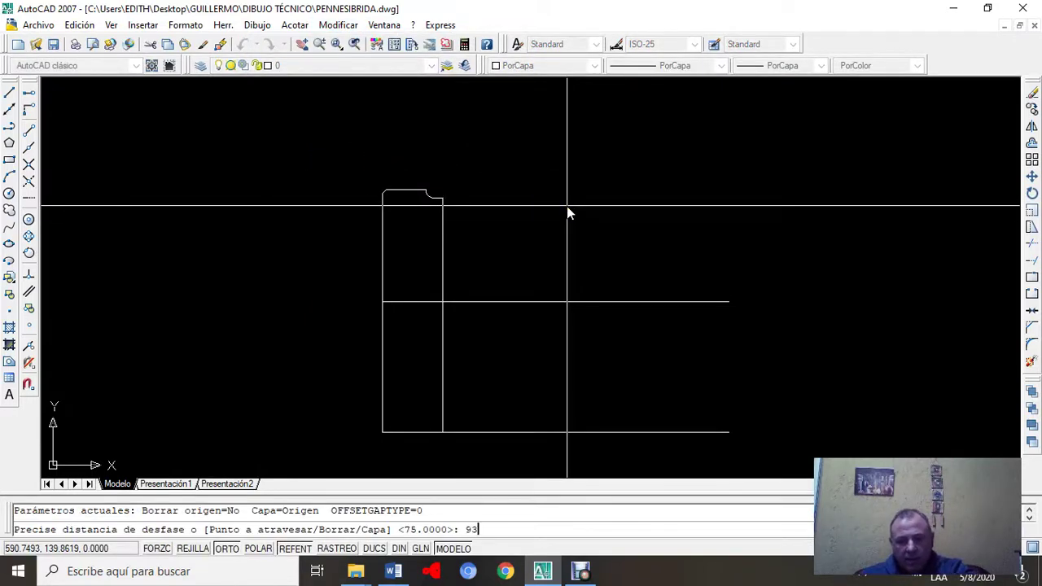
{"action": "type", "text": "3"}
{"action": "key", "text": "Return"}
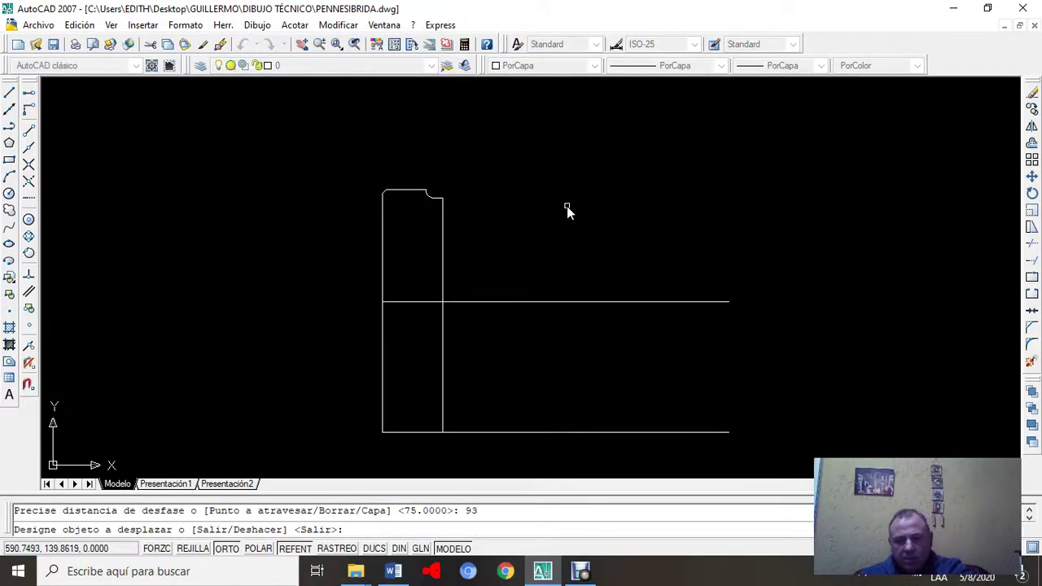
{"action": "left_click", "coordinate": [382, 268]}
{"action": "left_click", "coordinate": [479, 258]}
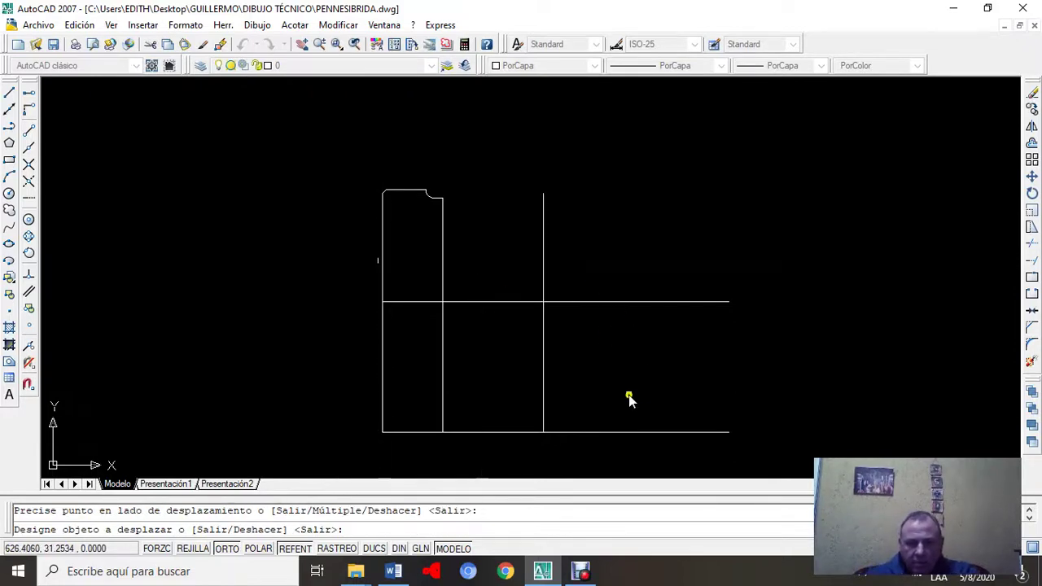
{"action": "key", "text": "Escape"}
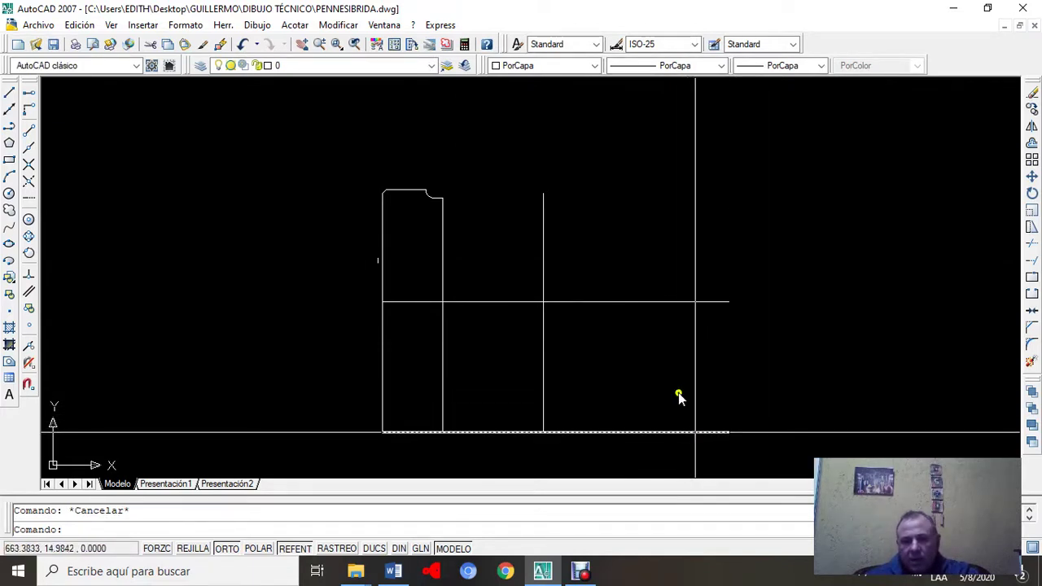
Step: Offset the profile's bottom horizontal axis line upward by 54.5
{"action": "left_click", "coordinate": [337, 25]}
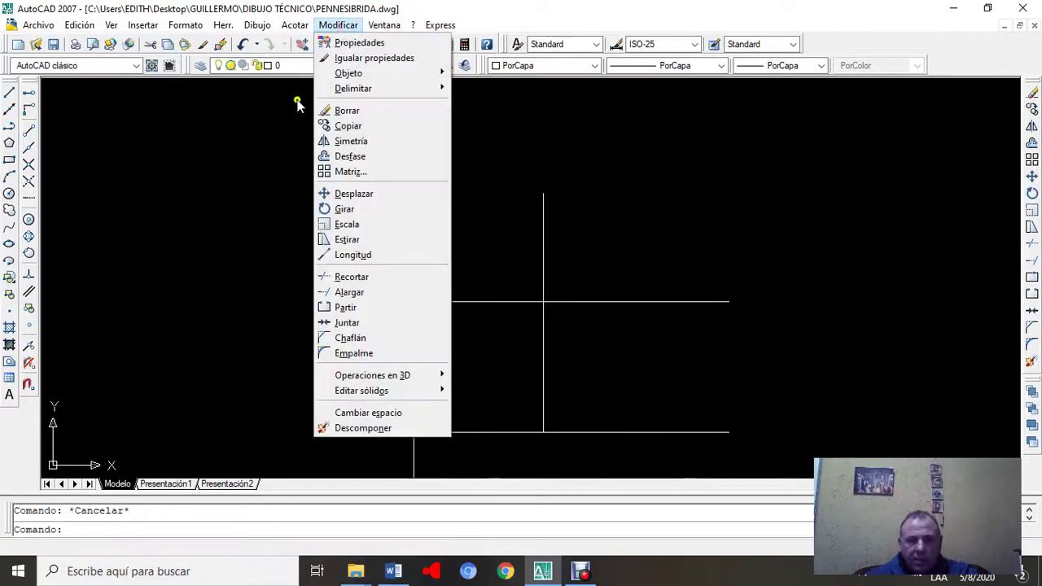
{"action": "left_click", "coordinate": [342, 156]}
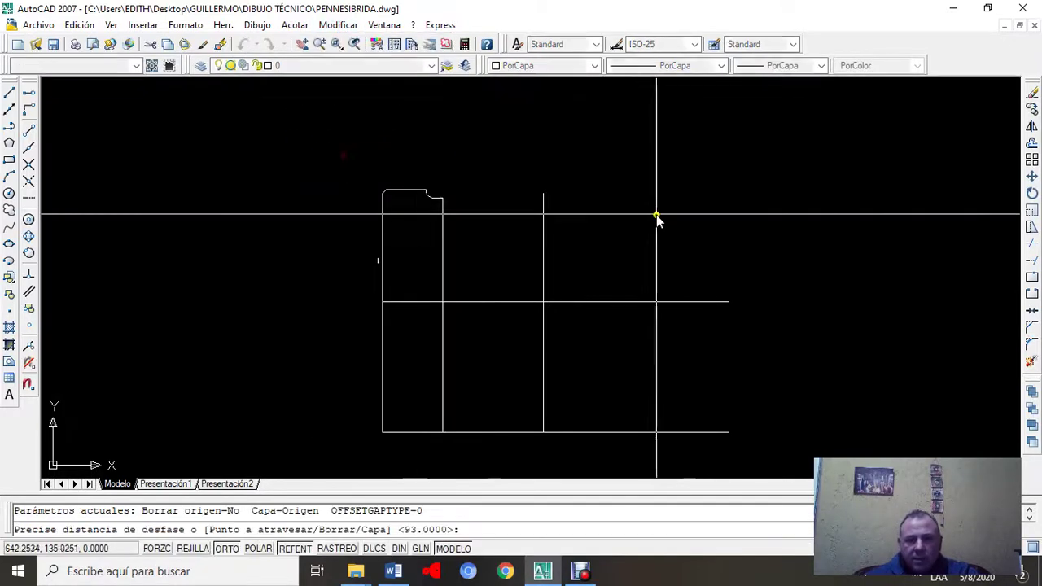
{"action": "type", "text": "54."}
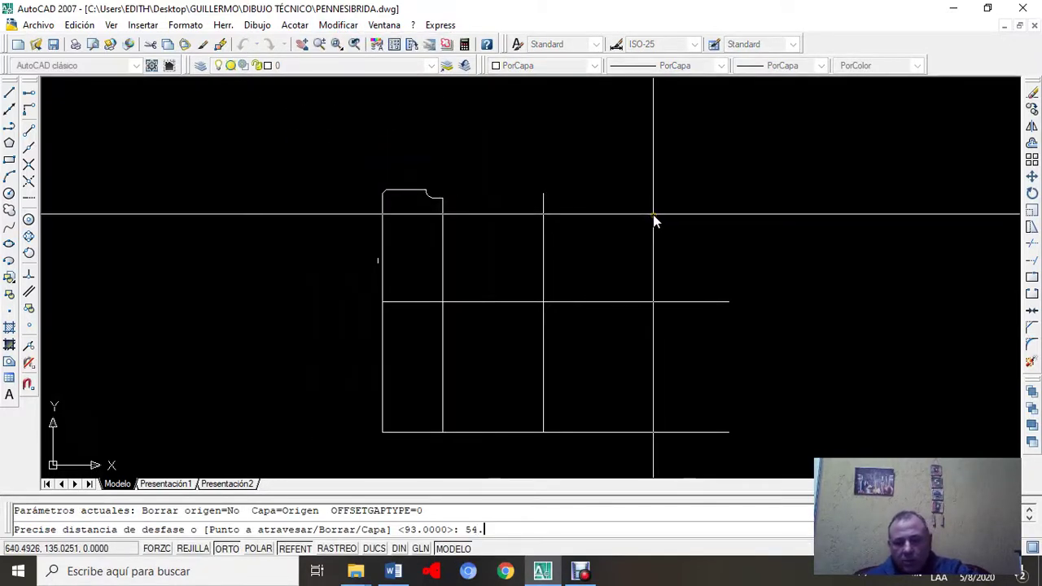
{"action": "type", "text": "5"}
{"action": "key", "text": "Return"}
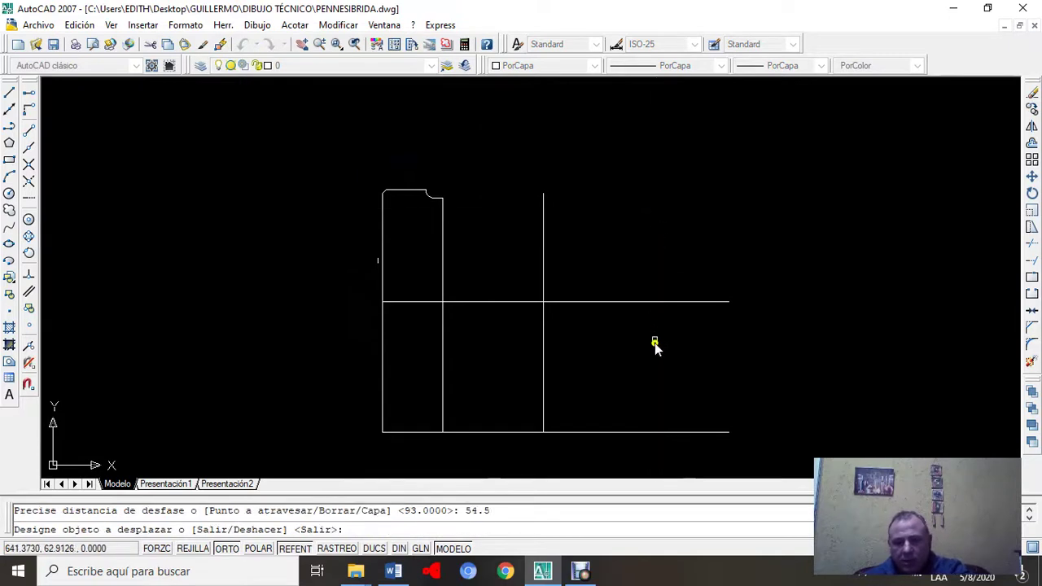
{"action": "left_click", "coordinate": [644, 434]}
{"action": "left_click", "coordinate": [646, 364]}
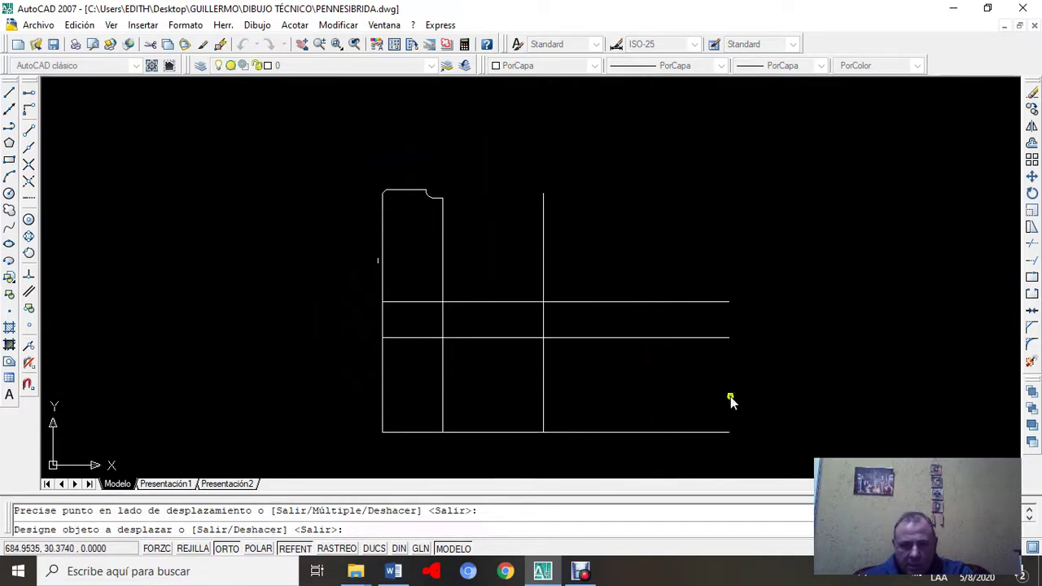
{"action": "key", "text": "Escape"}
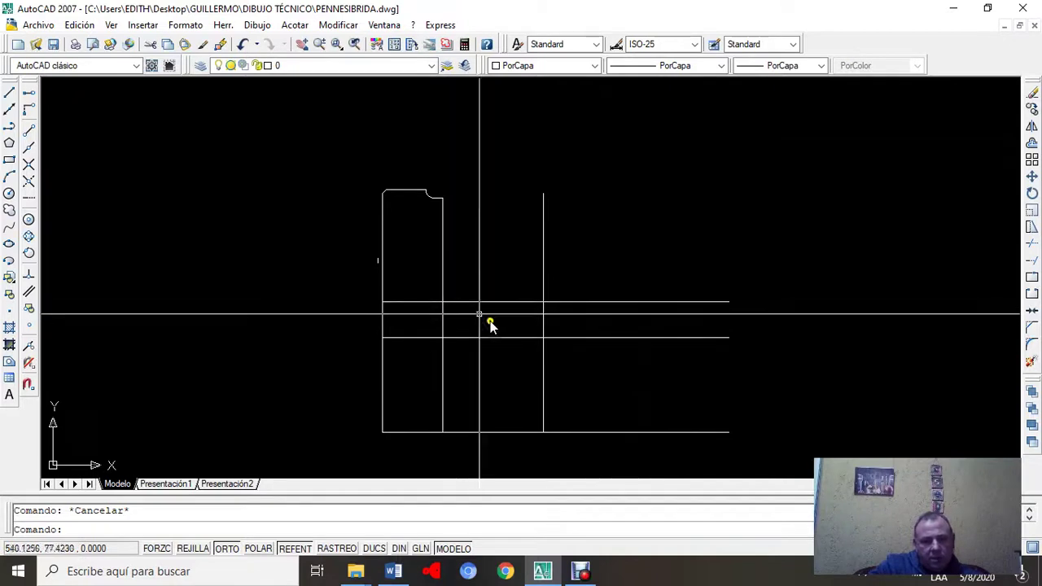
Step: Draw the sloped hub line from the flange face's intersection with the upper offset line to the intersection of the 93 and 54.5 offset lines
{"action": "left_click", "coordinate": [11, 93]}
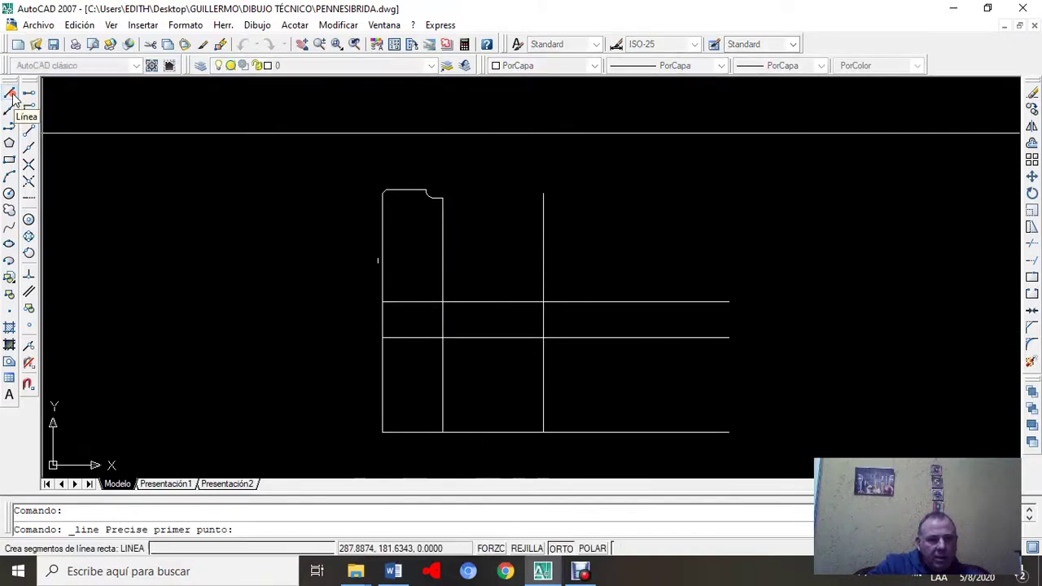
{"action": "left_click", "coordinate": [29, 166]}
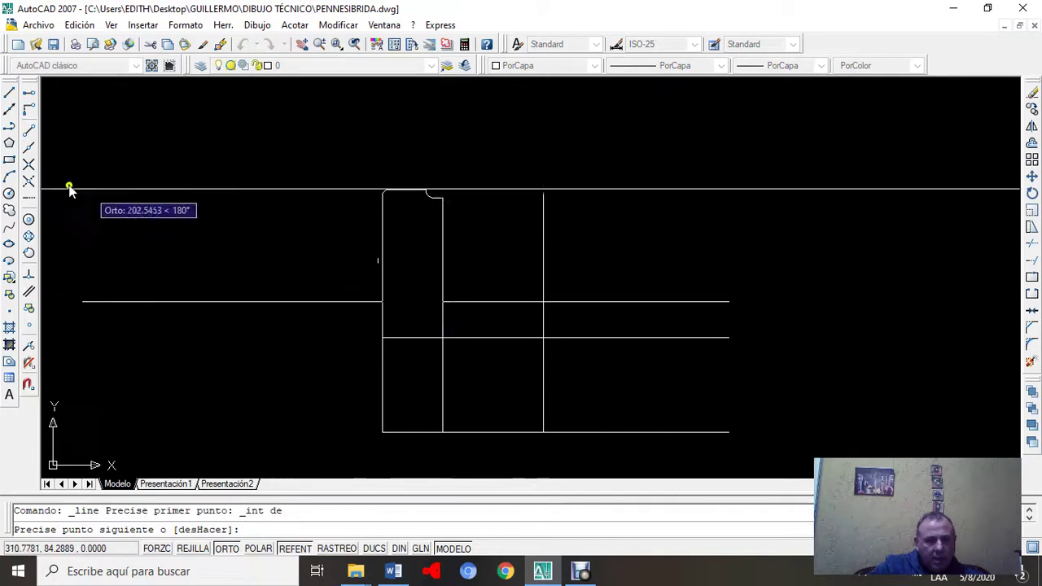
{"action": "left_click", "coordinate": [30, 166]}
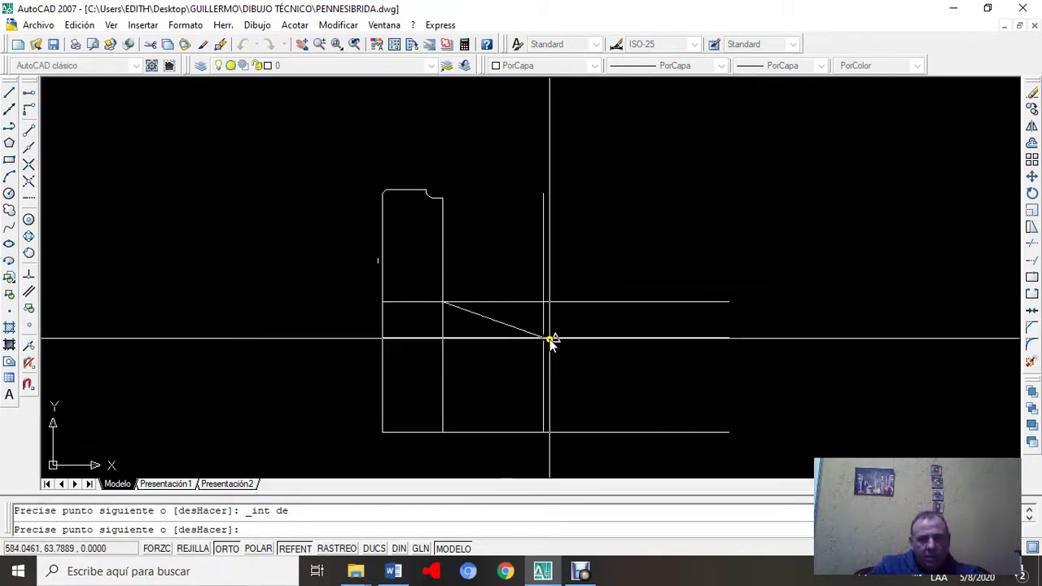
{"action": "key", "text": "Escape"}
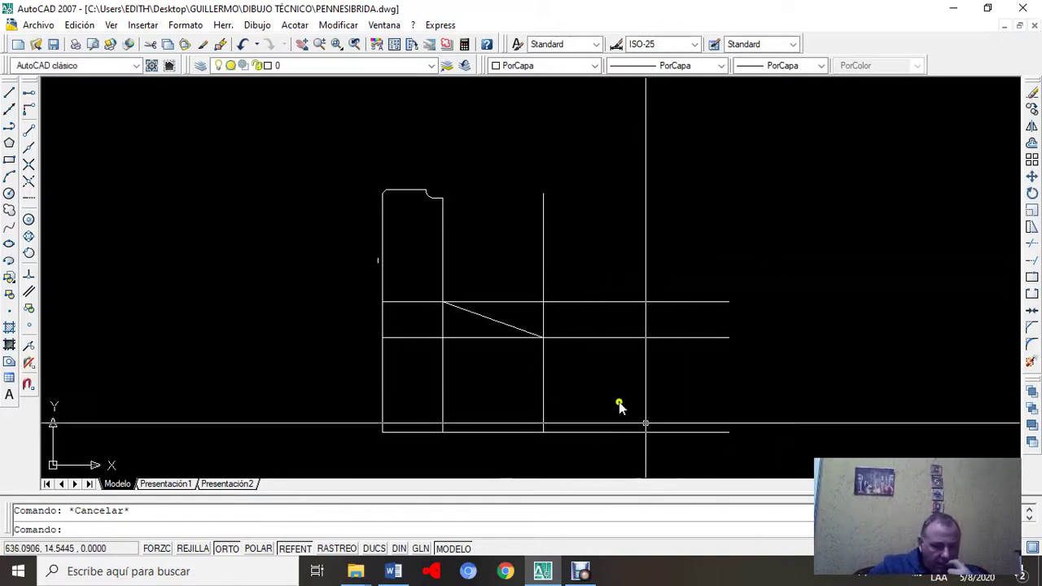
Step: Trim the offset lines and the flange's vertical face around the sloped hub line, using the whole profile as cutting edges
{"action": "middle_click_drag", "start_coordinate": [600, 399], "coordinate": [532, 360]}
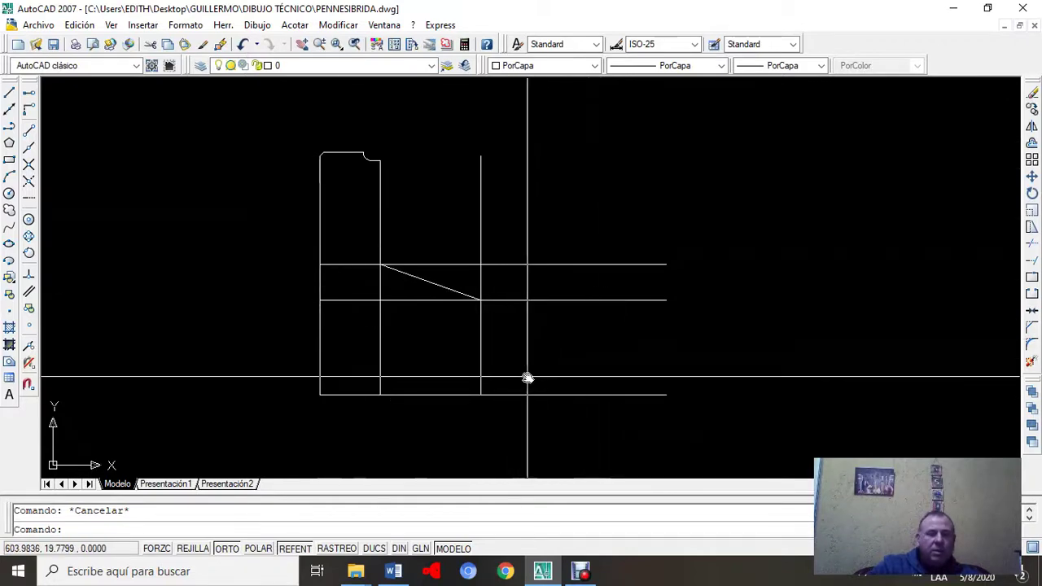
{"action": "left_click", "coordinate": [352, 29]}
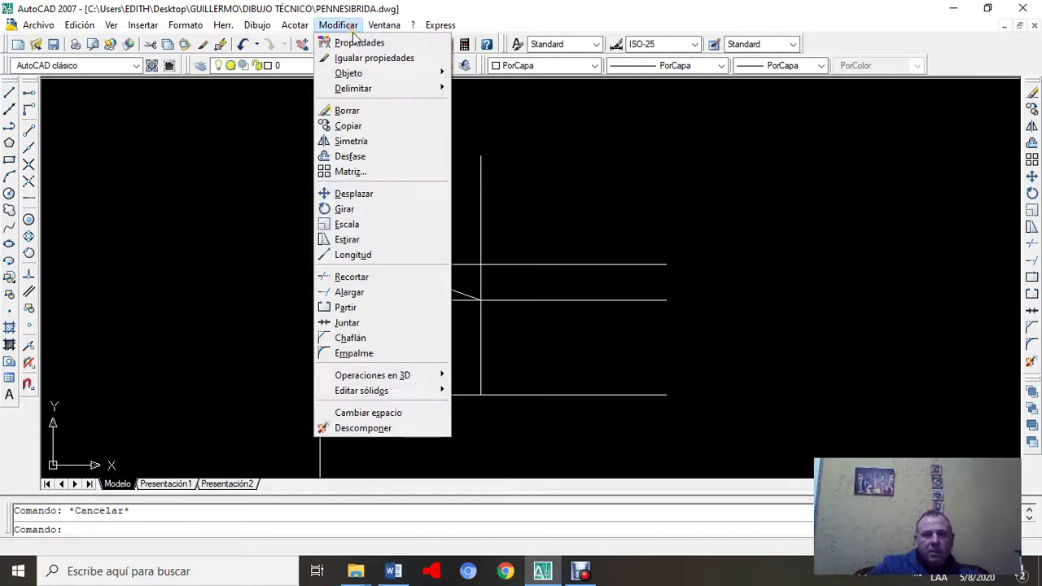
{"action": "left_click", "coordinate": [359, 278]}
{"action": "left_click", "coordinate": [803, 120]}
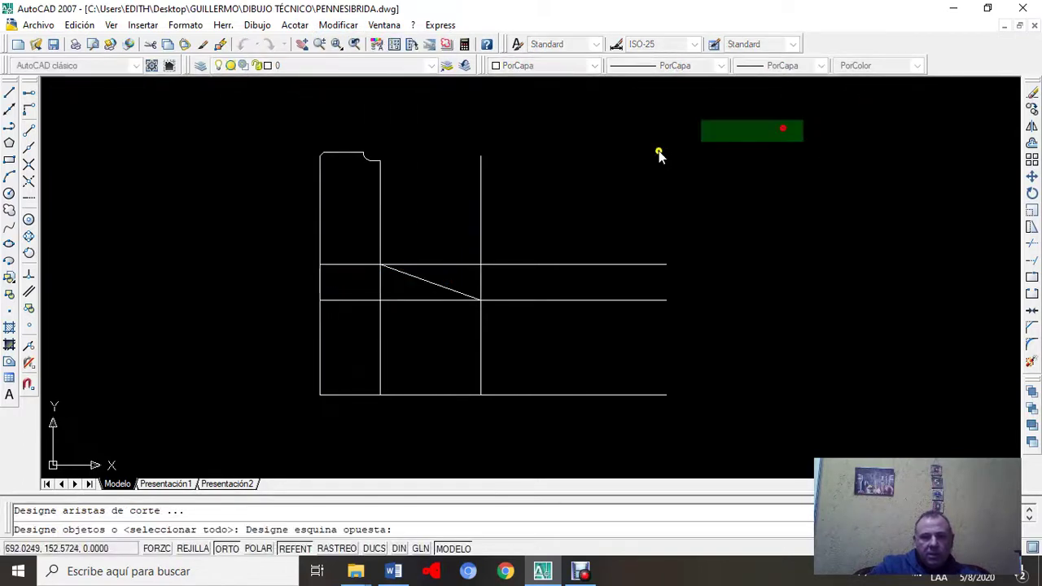
{"action": "left_click", "coordinate": [287, 423]}
{"action": "key", "text": "Return"}
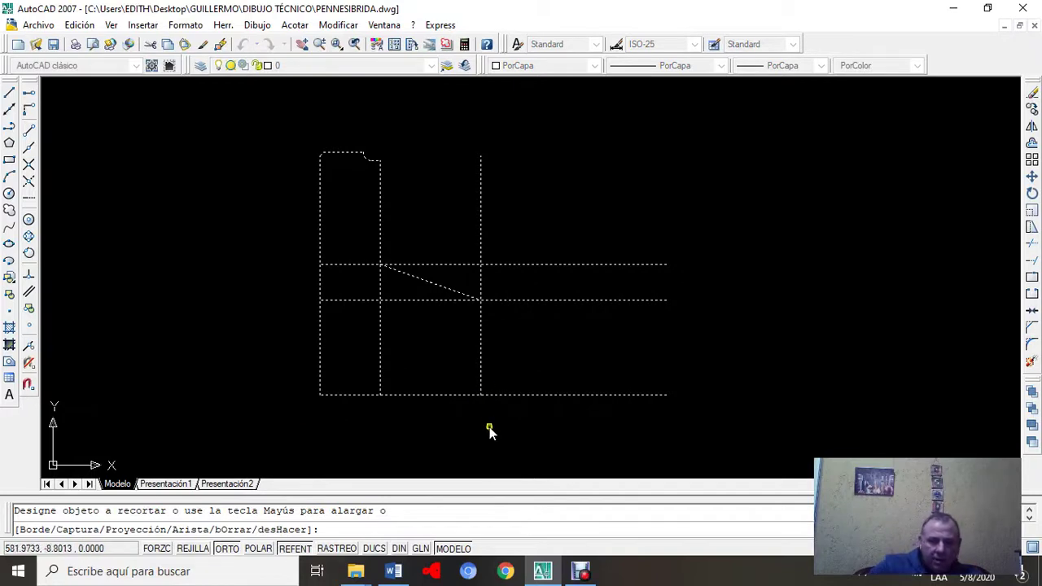
{"action": "left_click", "coordinate": [508, 265]}
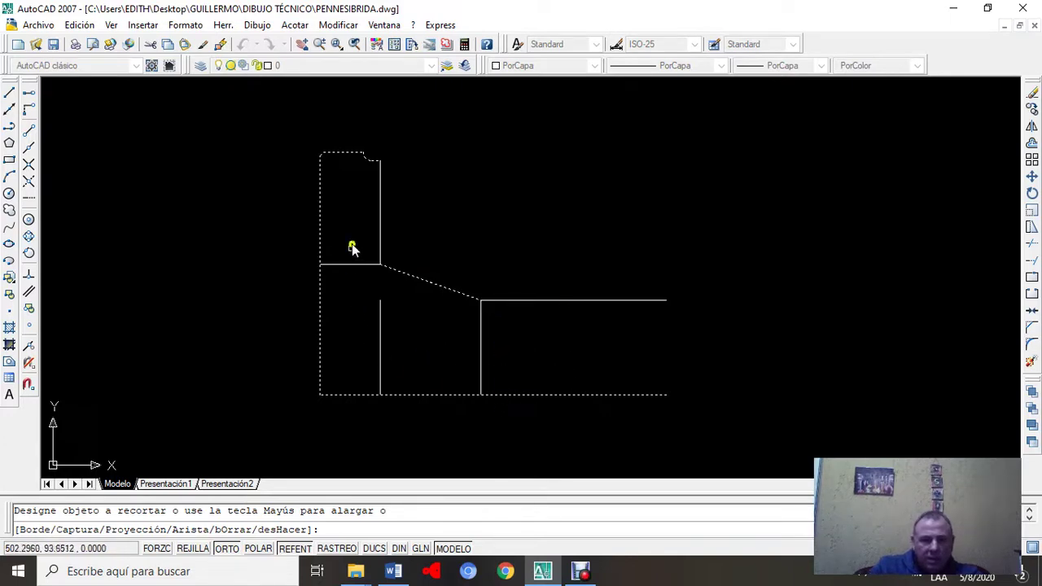
{"action": "key", "text": "Escape"}
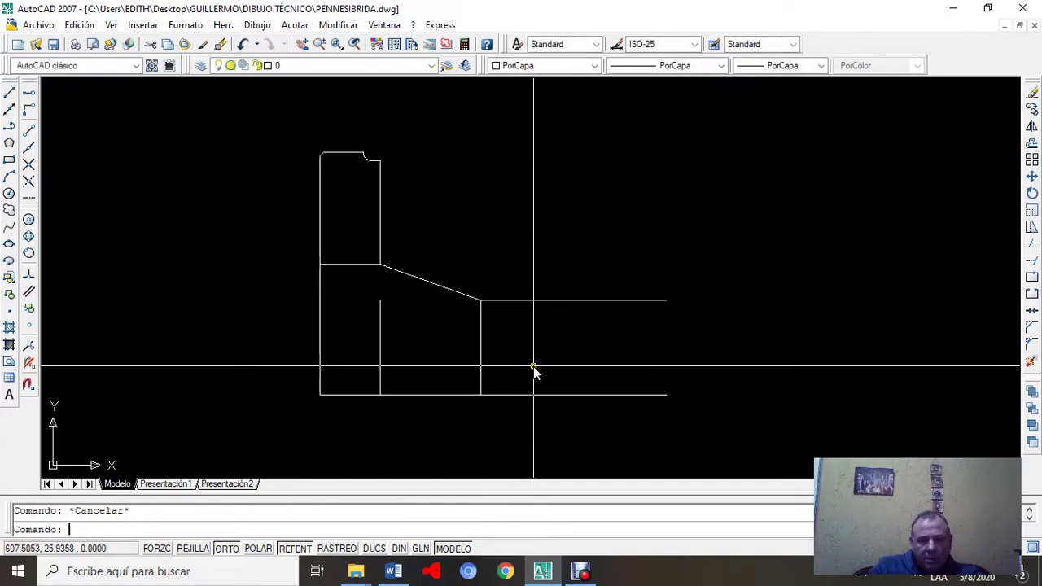
Step: Erase the two leftover vertical construction lines below the sloped hub and the horizontal line across the flange
{"action": "left_click", "coordinate": [509, 339]}
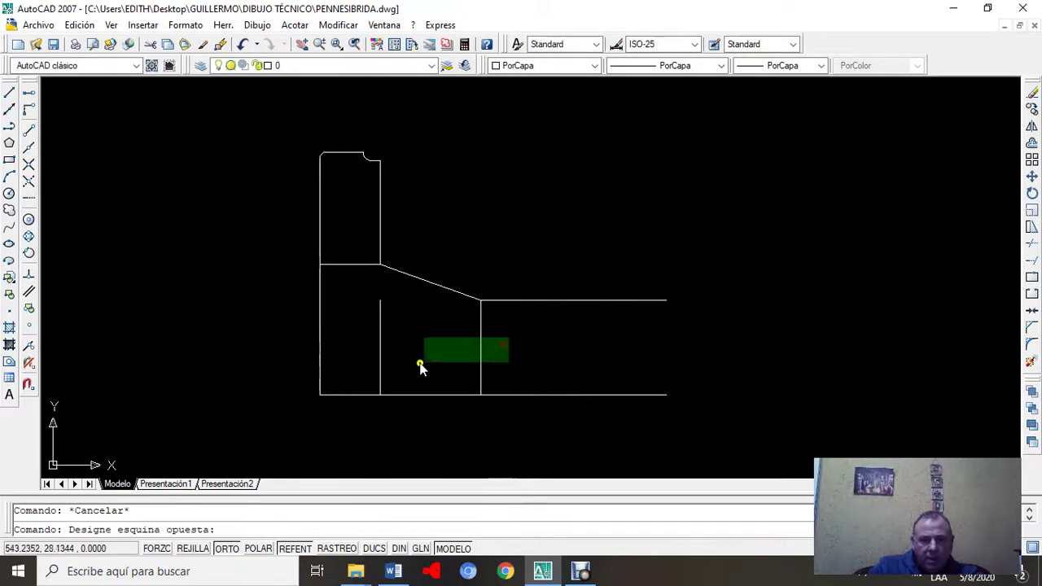
{"action": "left_click", "coordinate": [367, 374]}
{"action": "key", "text": "Delete"}
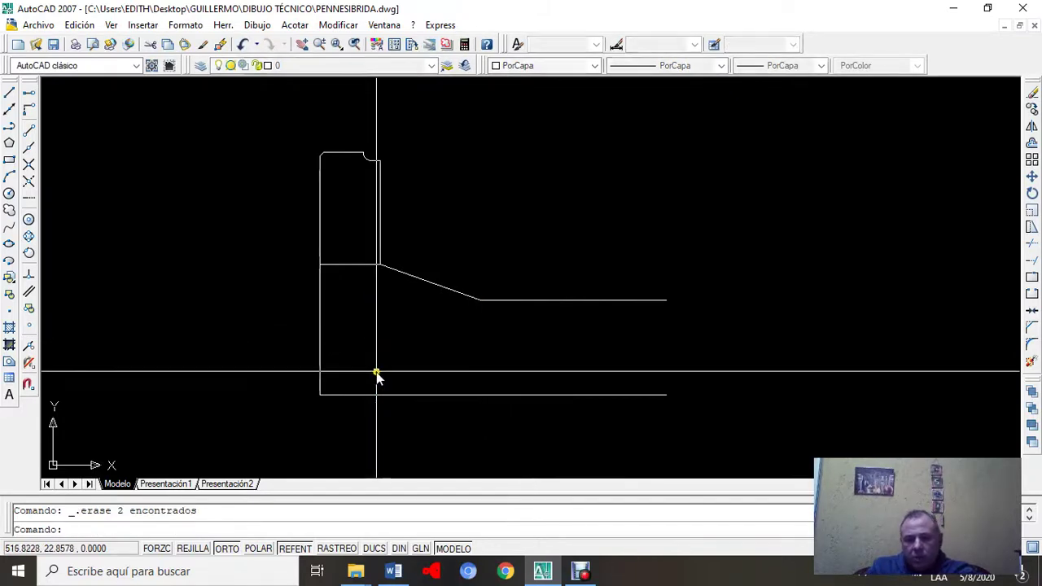
{"action": "left_click", "coordinate": [354, 266]}
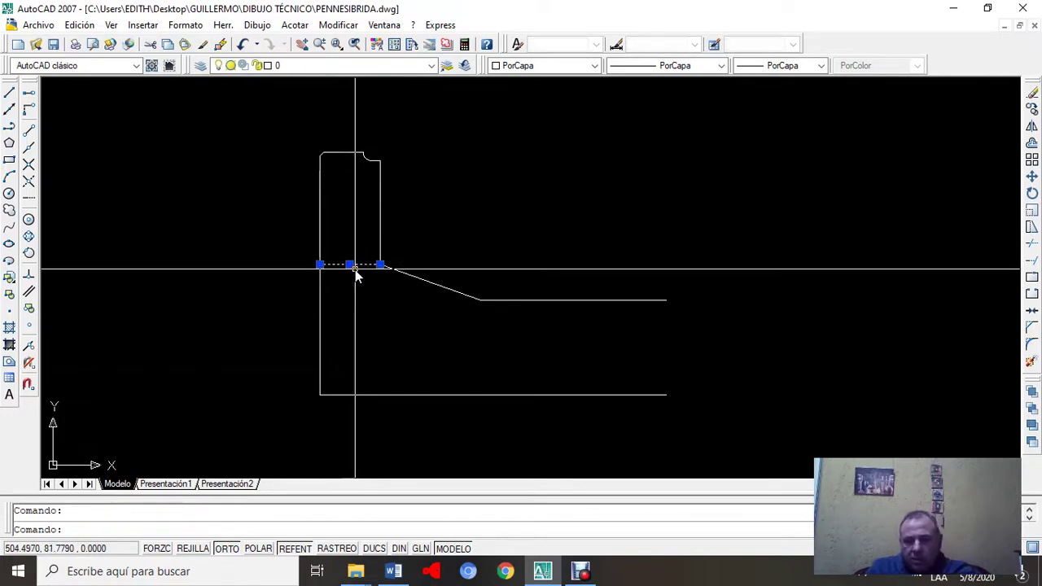
{"action": "key", "text": "Delete"}
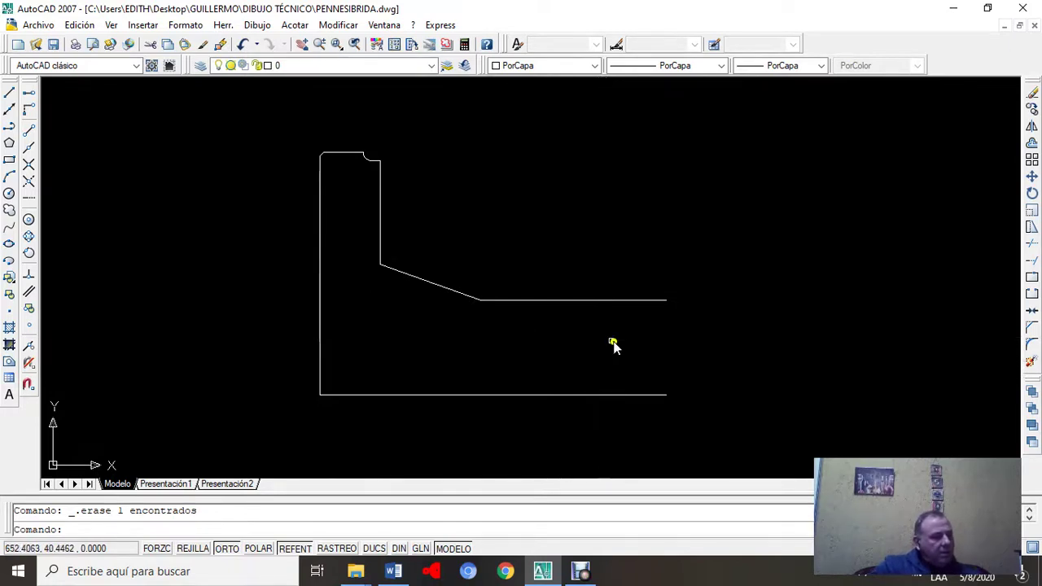
Step: Switch to BRIDA.dwg and examine the section's hub end and its overall length dimension
{"action": "left_click", "coordinate": [1004, 27]}
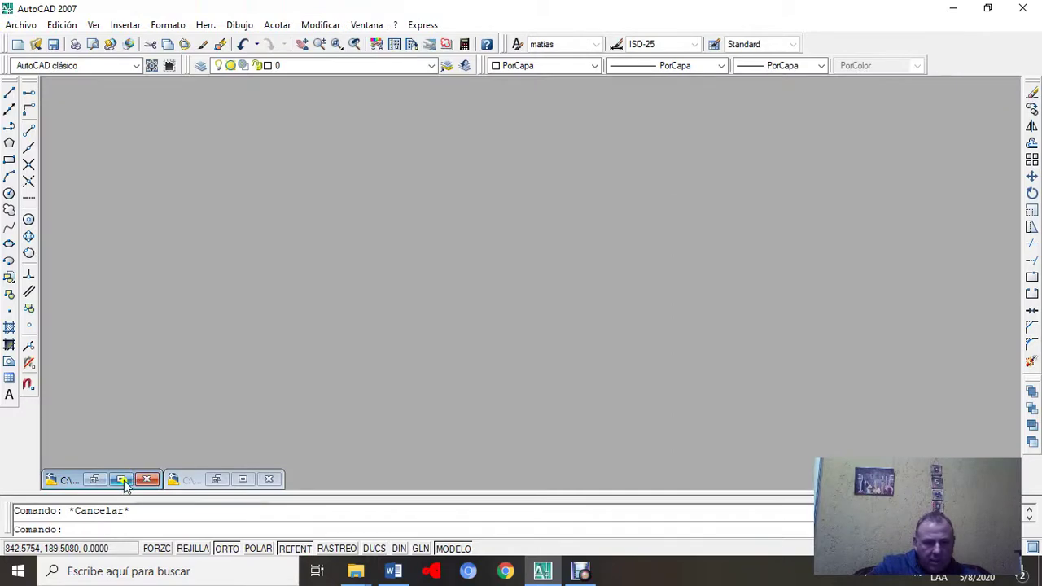
{"action": "left_click", "coordinate": [120, 478]}
{"action": "mouse_move", "coordinate": [564, 226]}
{"action": "middle_mouse_down"}
{"action": "mouse_move", "coordinate": [495, 316]}
{"action": "mouse_move", "coordinate": [465, 395]}
{"action": "mouse_move", "coordinate": [431, 362]}
{"action": "middle_mouse_up"}
{"action": "scroll", "coordinate": [463, 372], "scroll_direction": "up", "scroll_amount": 2}
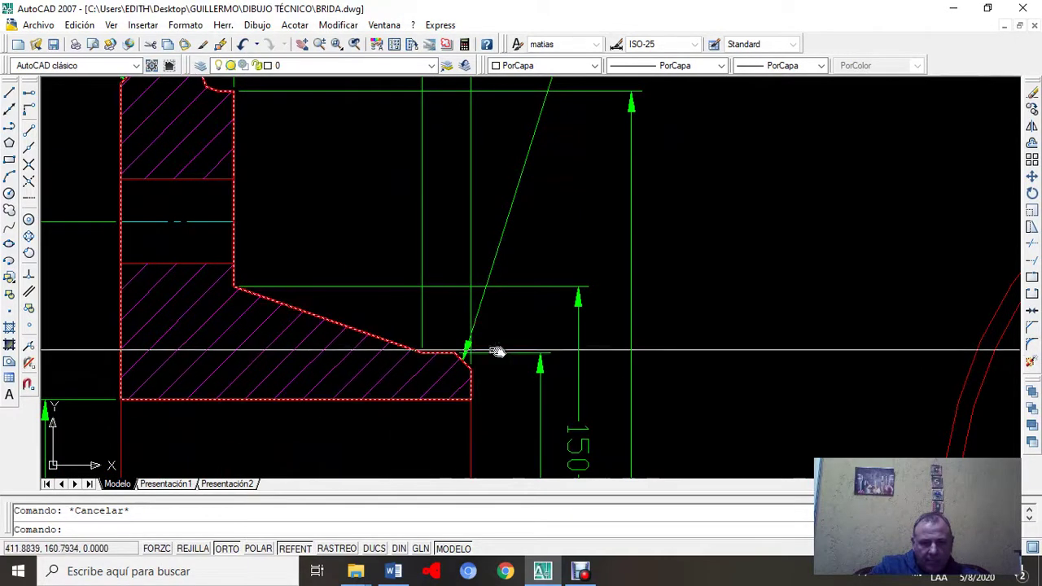
{"action": "scroll", "coordinate": [514, 419], "scroll_direction": "down", "scroll_amount": 4}
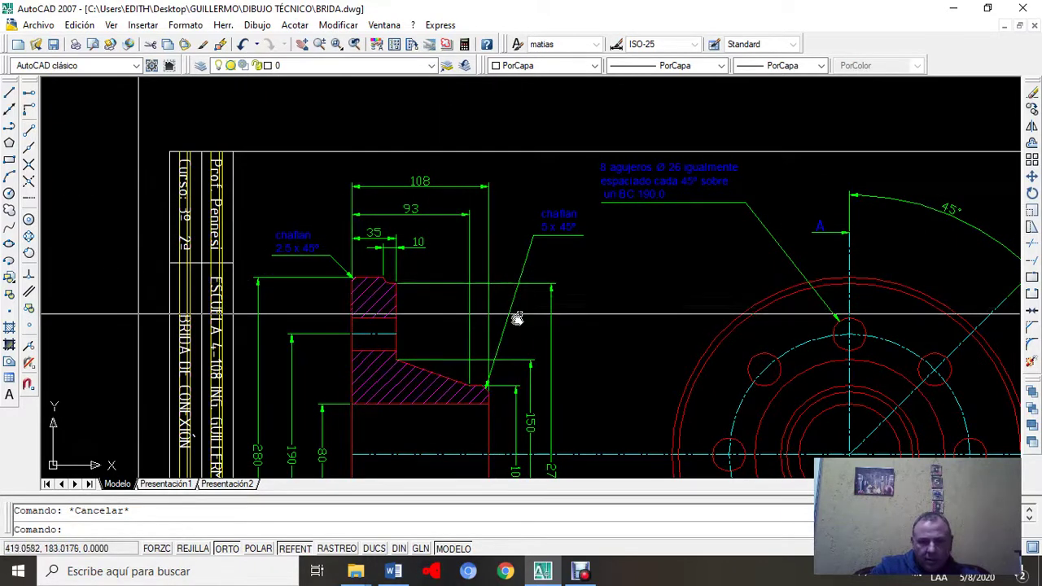
Step: Return to PENNESIBRIDA.dwg and offset the profile's outer left vertical line 108 to the right
{"action": "left_click", "coordinate": [1005, 27]}
{"action": "left_click", "coordinate": [243, 479]}
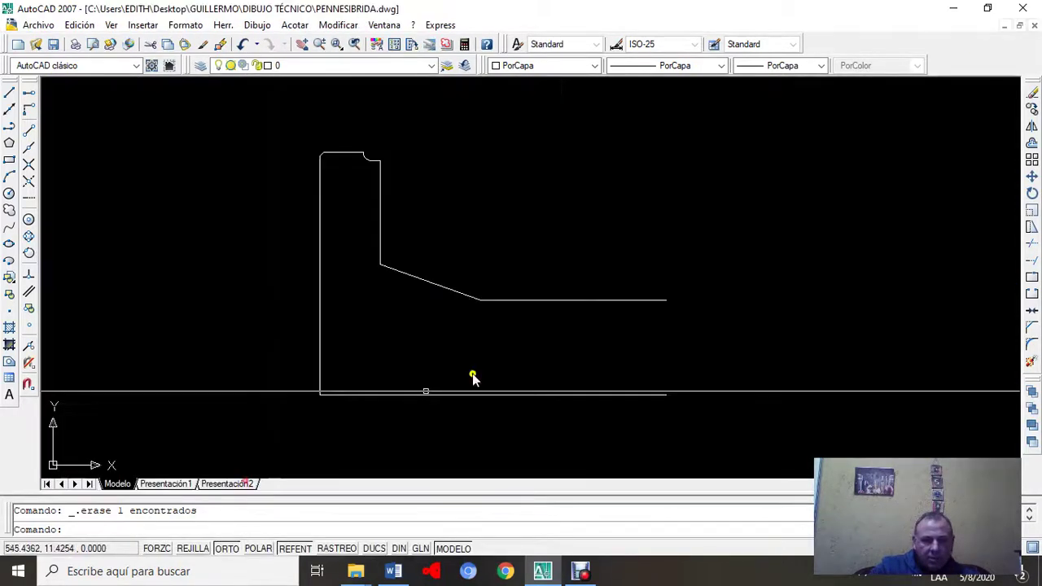
{"action": "left_click", "coordinate": [353, 26]}
{"action": "left_click", "coordinate": [352, 155]}
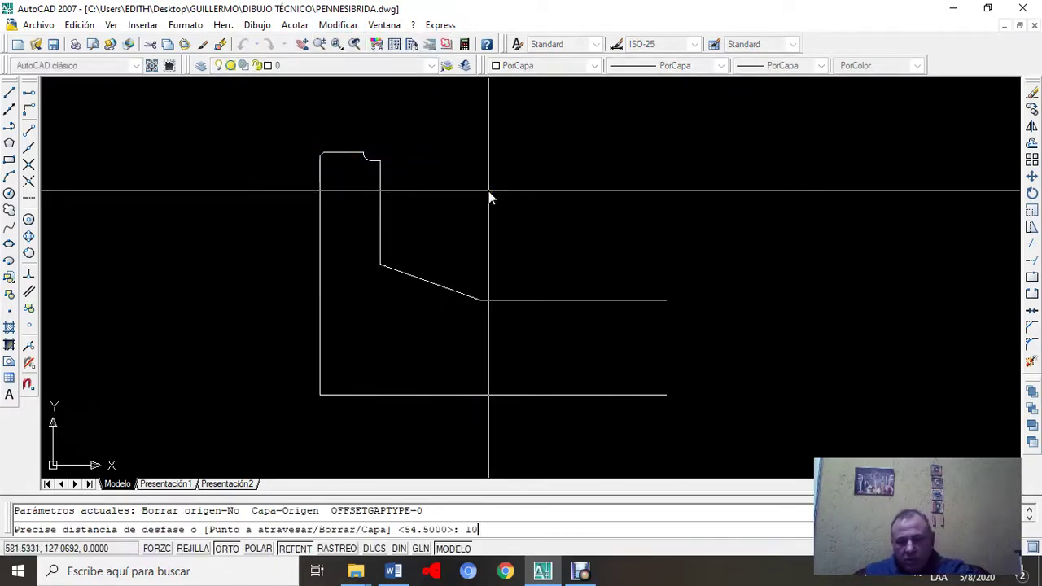
{"action": "key", "text": "Return"}
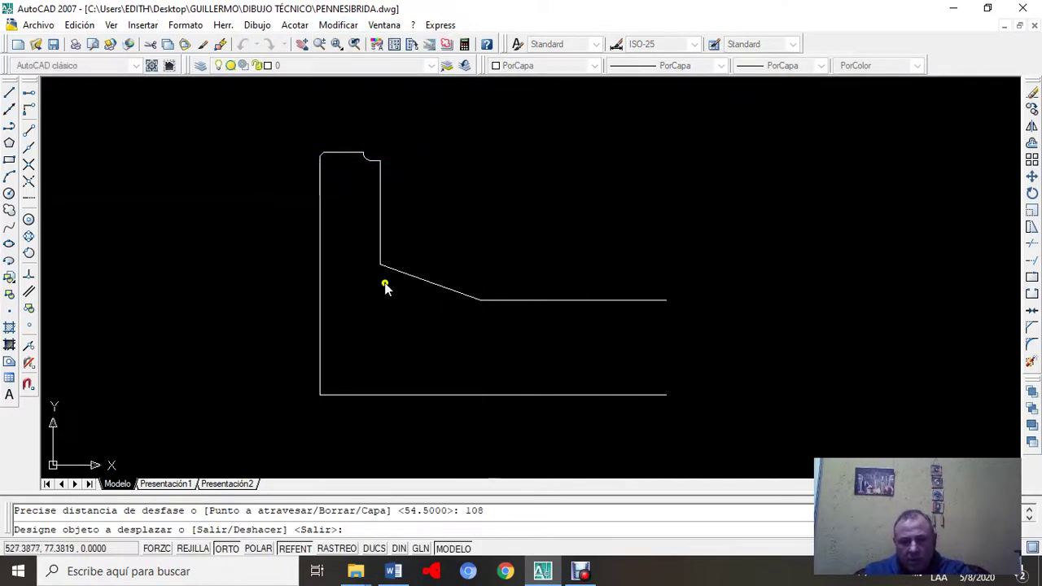
{"action": "left_click", "coordinate": [322, 291]}
{"action": "left_click", "coordinate": [565, 247]}
{"action": "key", "text": "Escape"}
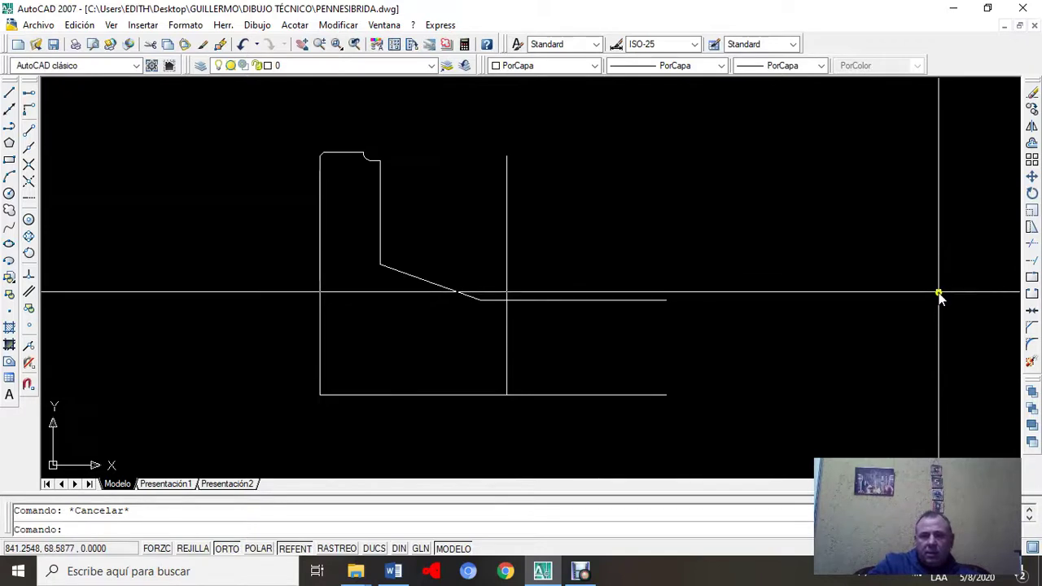
Step: Trim the hub's upper horizontal line and the 108 offset line beyond their shared corner, using the whole profile as cutting edges
{"action": "left_click", "coordinate": [1032, 244]}
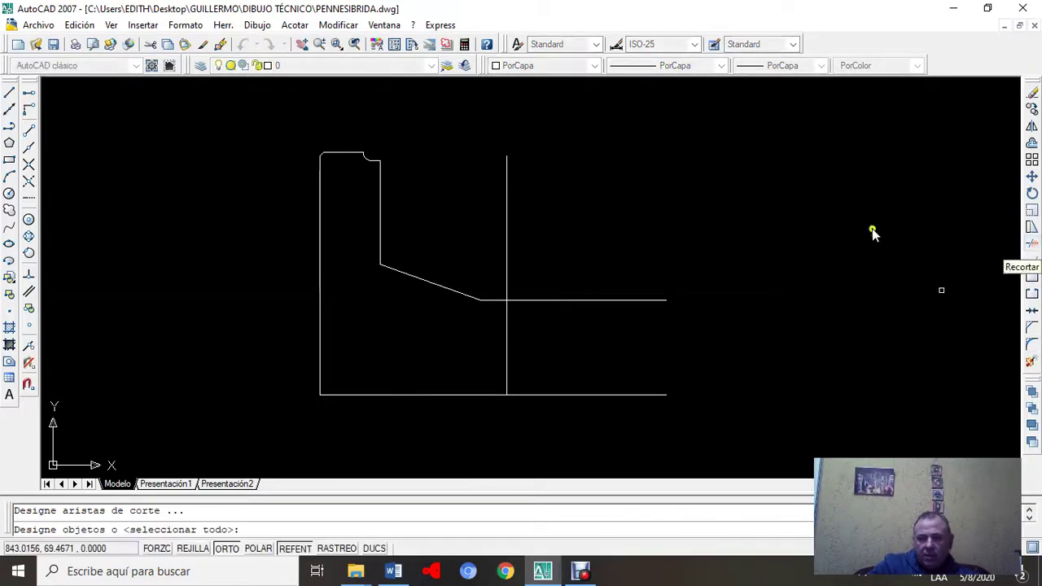
{"action": "left_click", "coordinate": [791, 134]}
{"action": "left_click", "coordinate": [254, 443]}
{"action": "key", "text": "Return"}
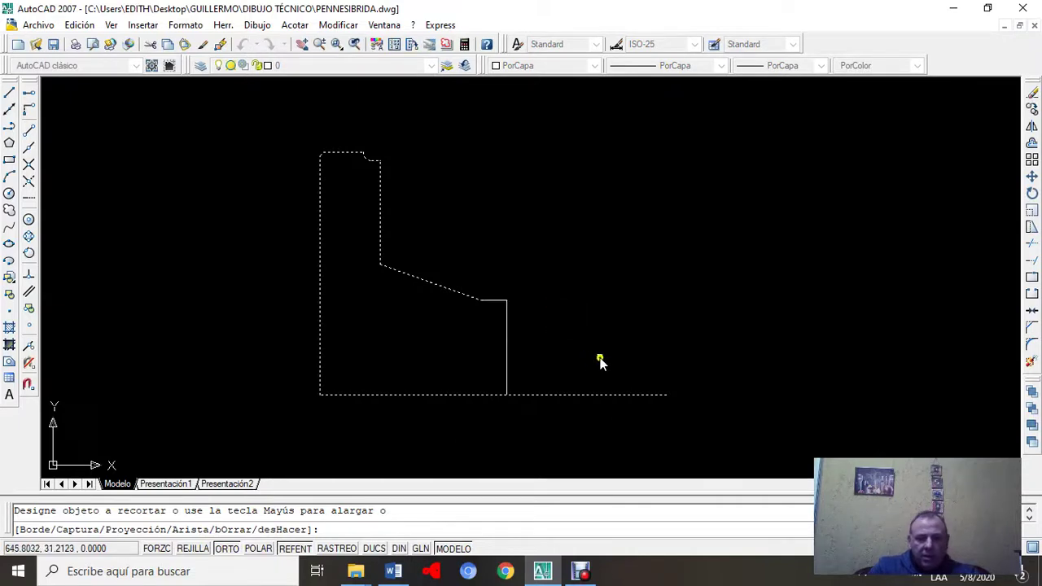
{"action": "key", "text": "Escape"}
{"action": "key", "text": "Escape"}
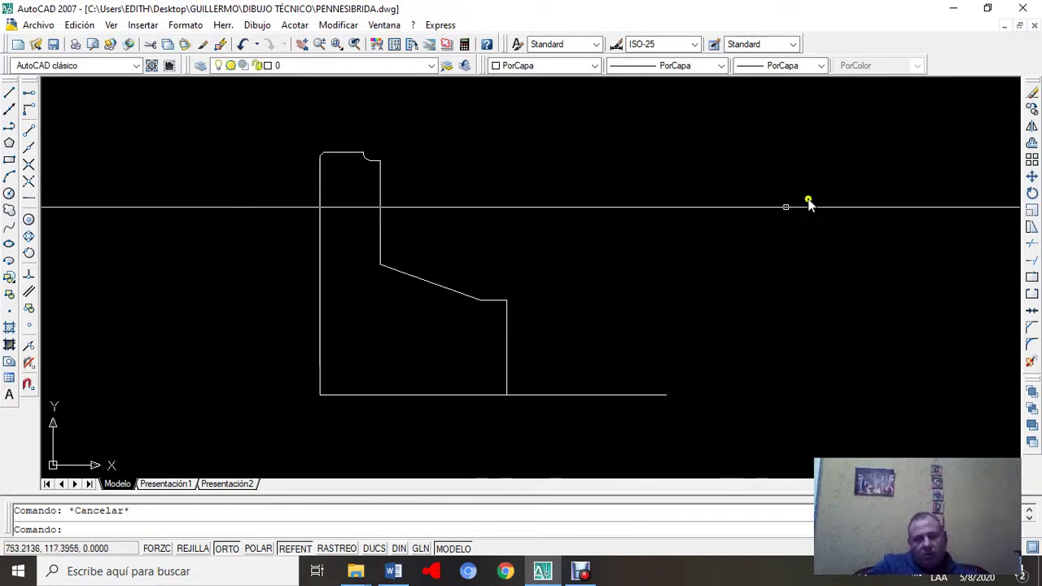
Step: Switch to BRIDA.dwg and examine the chamfer callout and the chamfered corner at the hub end
{"action": "left_click", "coordinate": [1004, 29]}
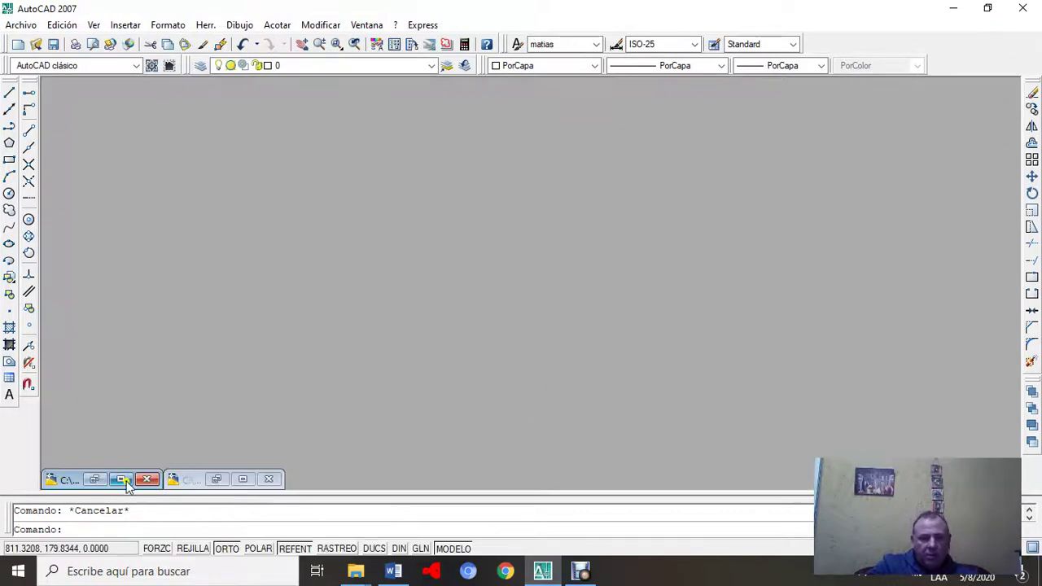
{"action": "left_click", "coordinate": [122, 479]}
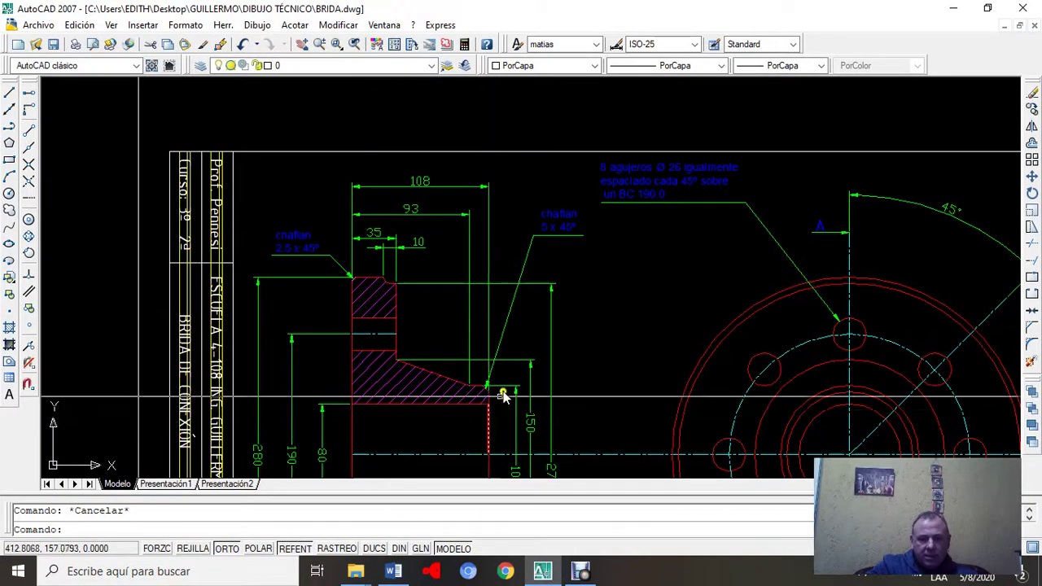
{"action": "scroll", "coordinate": [548, 246], "scroll_direction": "up", "scroll_amount": 3}
{"action": "scroll", "coordinate": [572, 318], "scroll_direction": "down", "scroll_amount": 4}
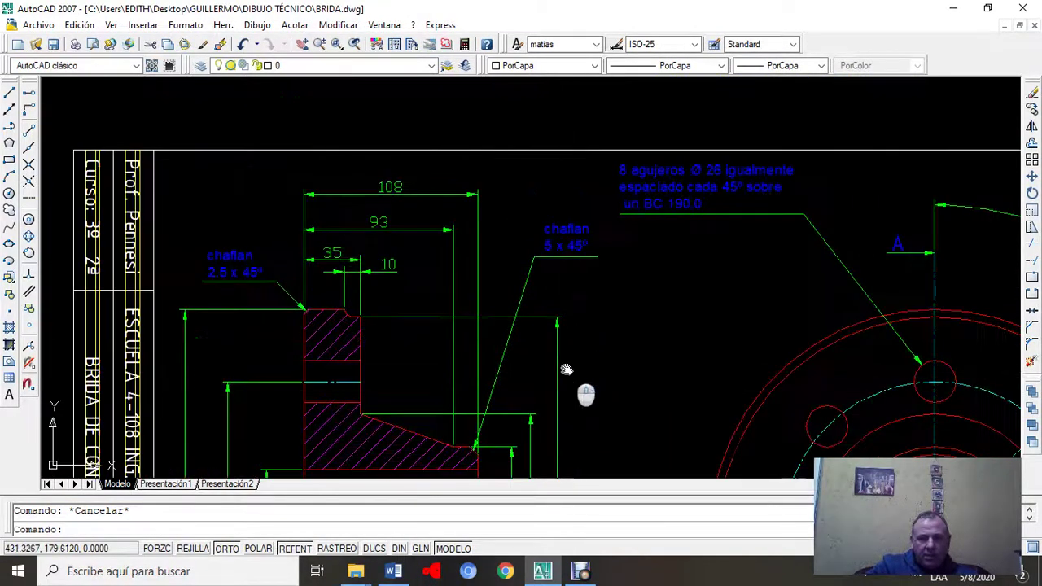
{"action": "scroll", "coordinate": [586, 395], "scroll_direction": "up", "scroll_amount": 2}
{"action": "middle_click_drag", "start_coordinate": [586, 395], "coordinate": [573, 349]}
{"action": "scroll", "coordinate": [540, 382], "scroll_direction": "up", "scroll_amount": 5}
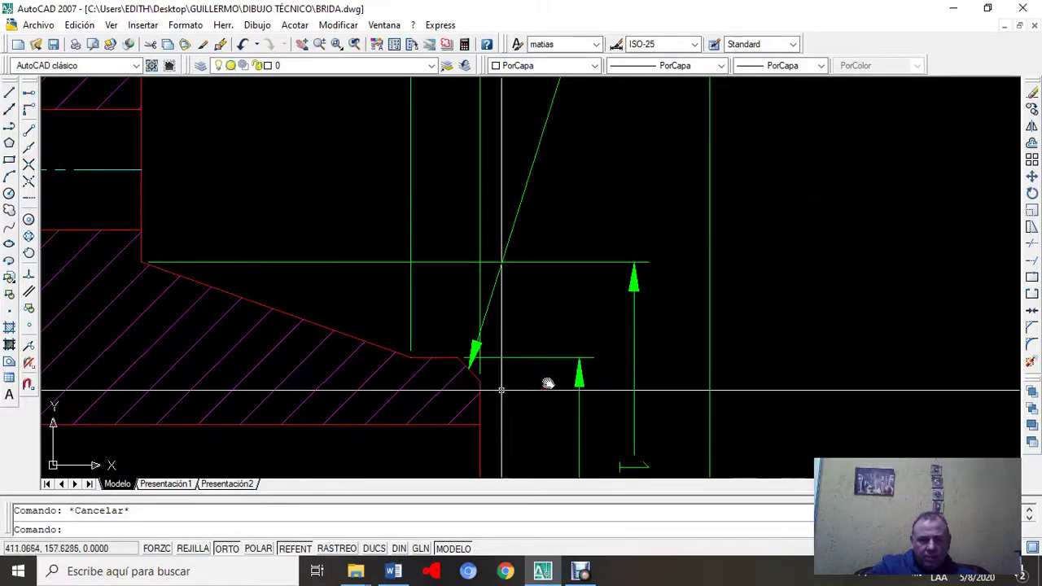
Step: Return to PENNESIBRIDA.dwg and chamfer the hub end's upper corner with both distances set to 5
{"action": "left_click", "coordinate": [1004, 26]}
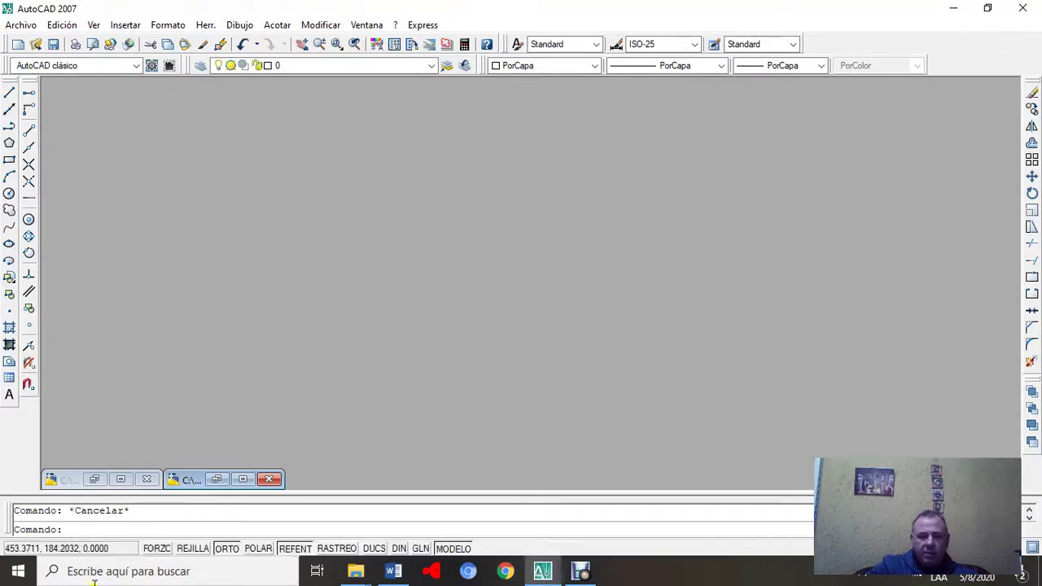
{"action": "left_click", "coordinate": [243, 479]}
{"action": "scroll", "coordinate": [530, 309], "scroll_direction": "up", "scroll_amount": 6}
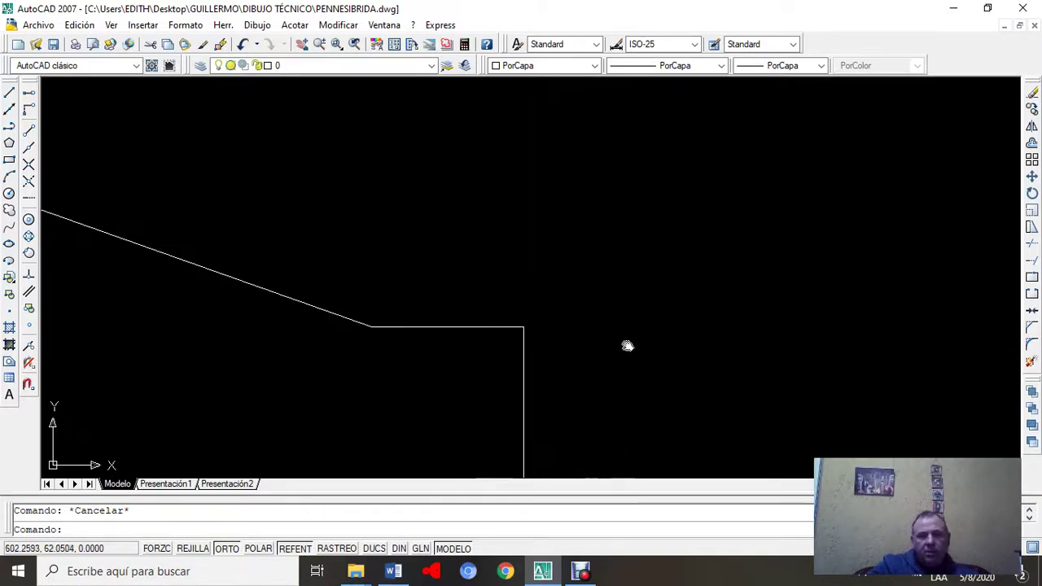
{"action": "left_click", "coordinate": [344, 25]}
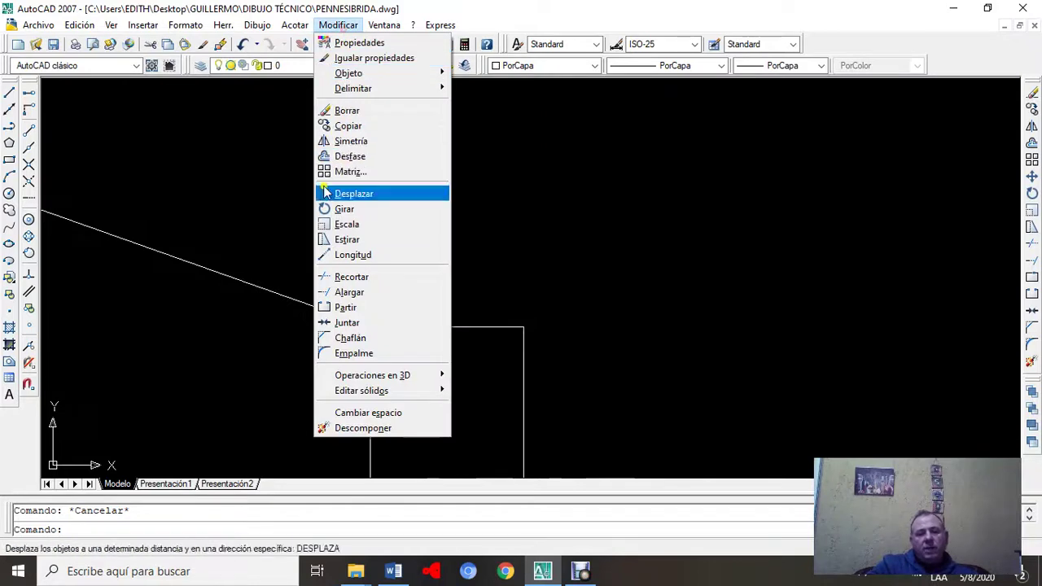
{"action": "left_click", "coordinate": [356, 342]}
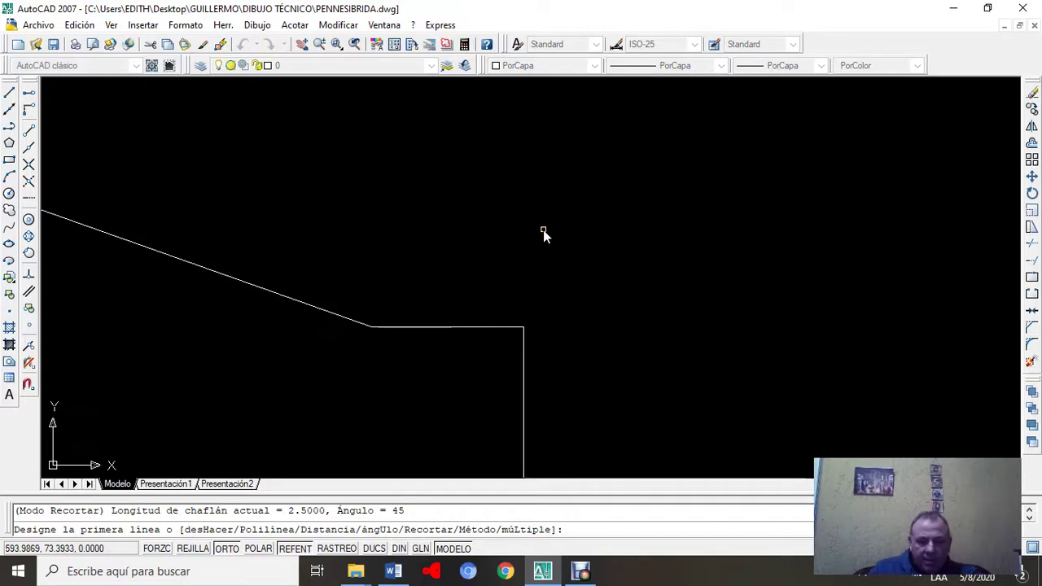
{"action": "type", "text": "d"}
{"action": "key", "text": "Return"}
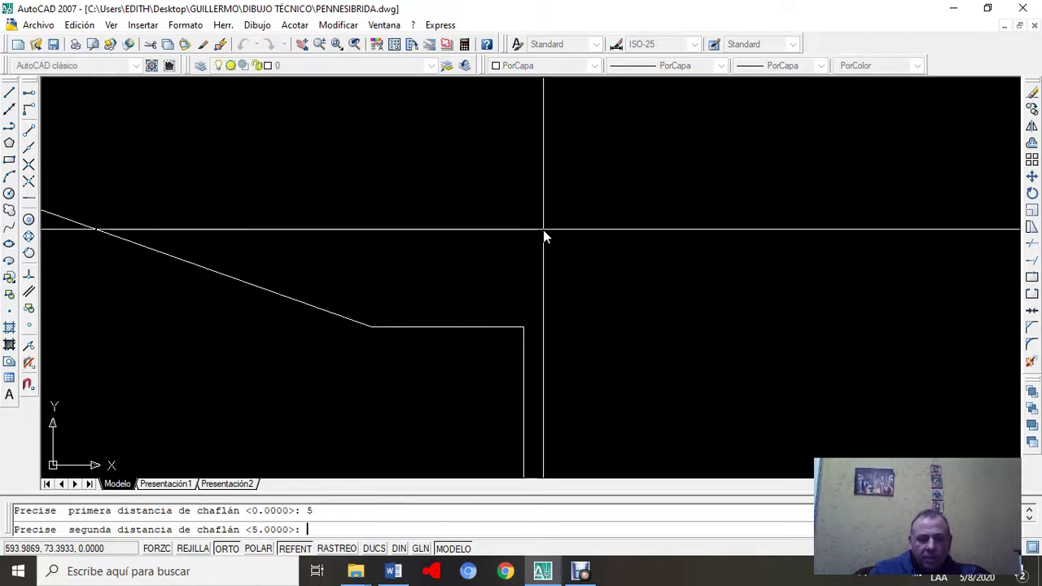
{"action": "key", "text": "Return"}
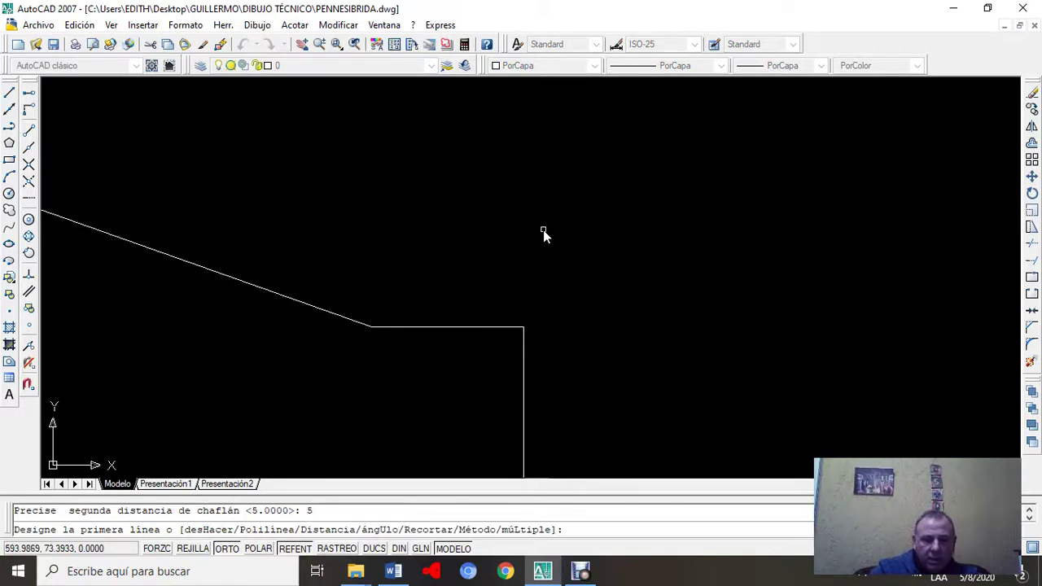
{"action": "left_click", "coordinate": [504, 334]}
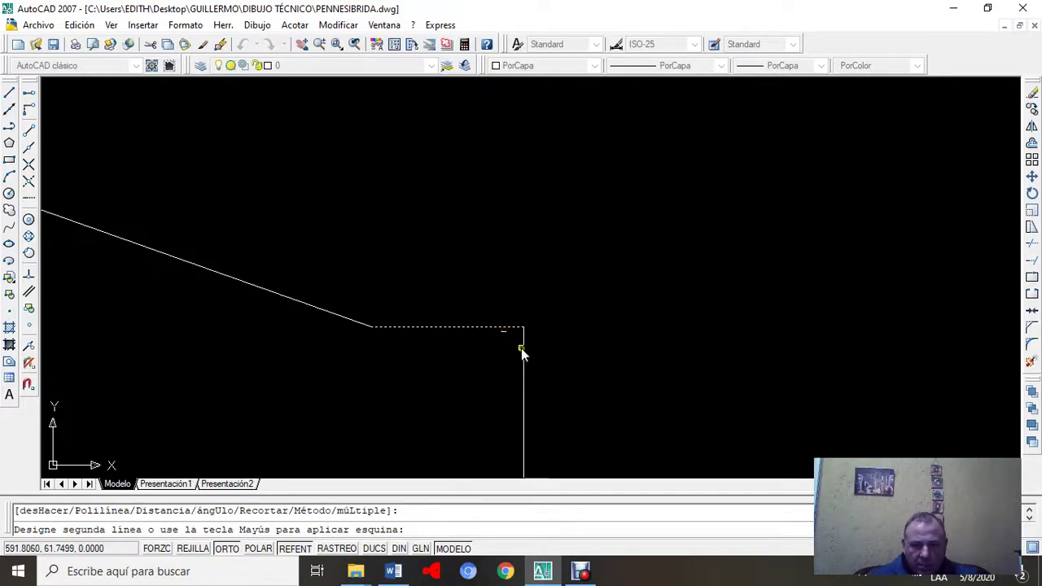
{"action": "left_click", "coordinate": [524, 359]}
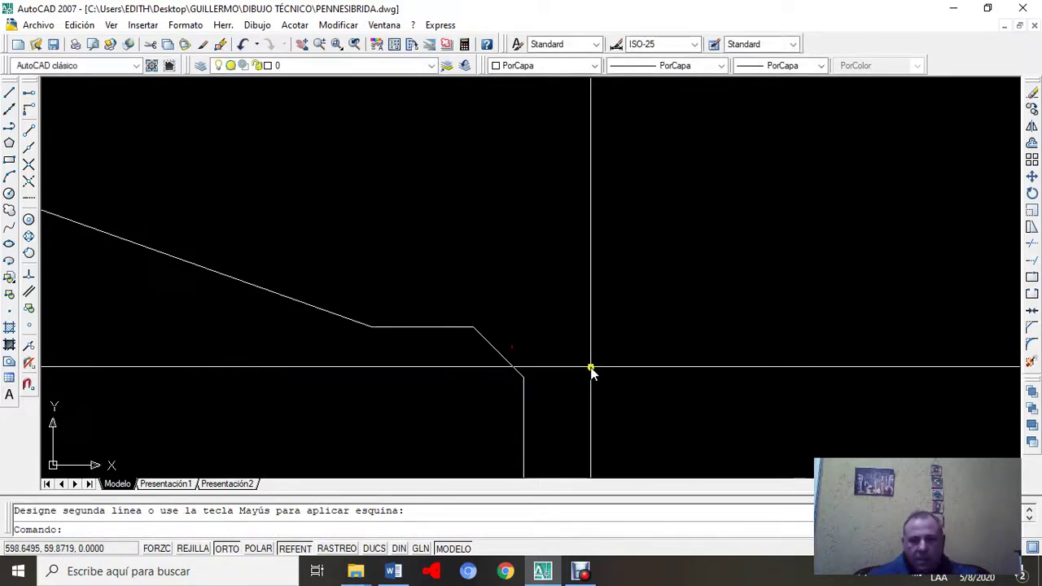
{"action": "scroll", "coordinate": [591, 367], "scroll_direction": "down", "scroll_amount": 2}
{"action": "key", "text": "Escape"}
{"action": "scroll", "coordinate": [621, 330], "scroll_direction": "down", "scroll_amount": 2}
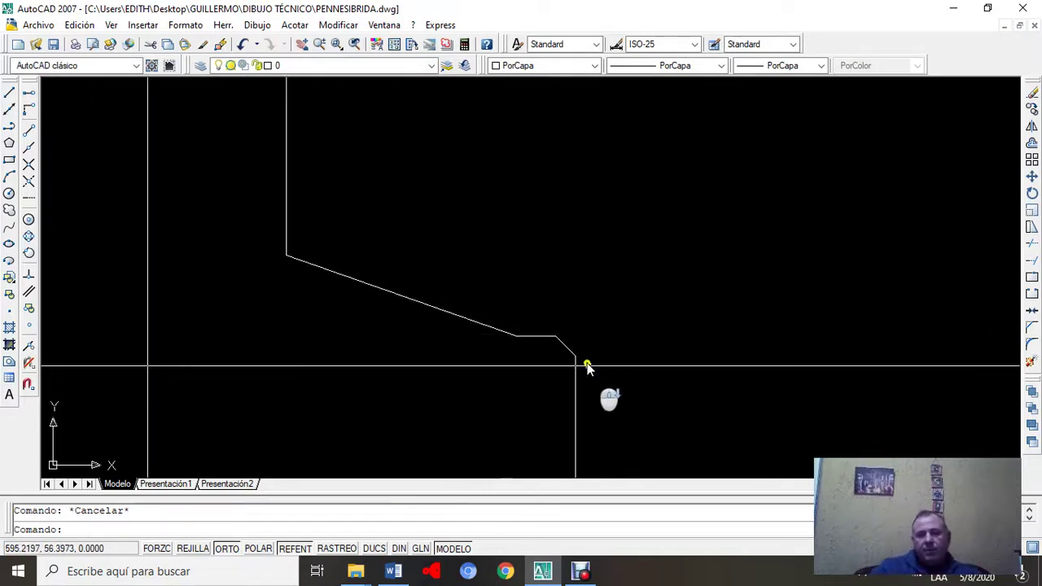
Step: Check the hub chamfer's vertical leg with a temporary linear dimension between its endpoints, without placing the dimension
{"action": "scroll", "coordinate": [584, 346], "scroll_direction": "up", "scroll_amount": 5}
{"action": "middle_click_drag", "start_coordinate": [584, 375], "coordinate": [491, 339]}
{"action": "scroll", "coordinate": [478, 337], "scroll_direction": "up", "scroll_amount": 1}
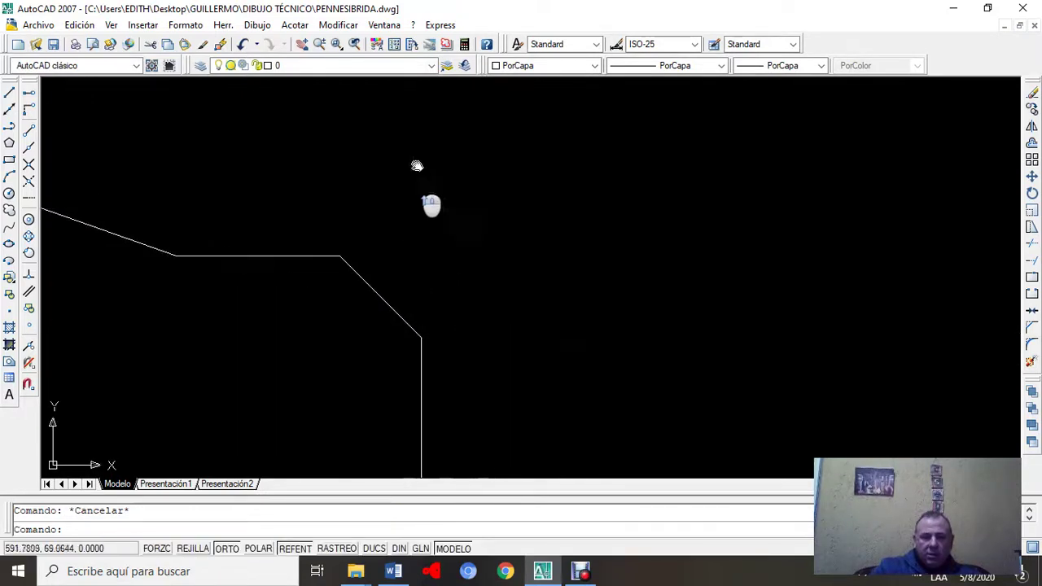
{"action": "left_click", "coordinate": [295, 25]}
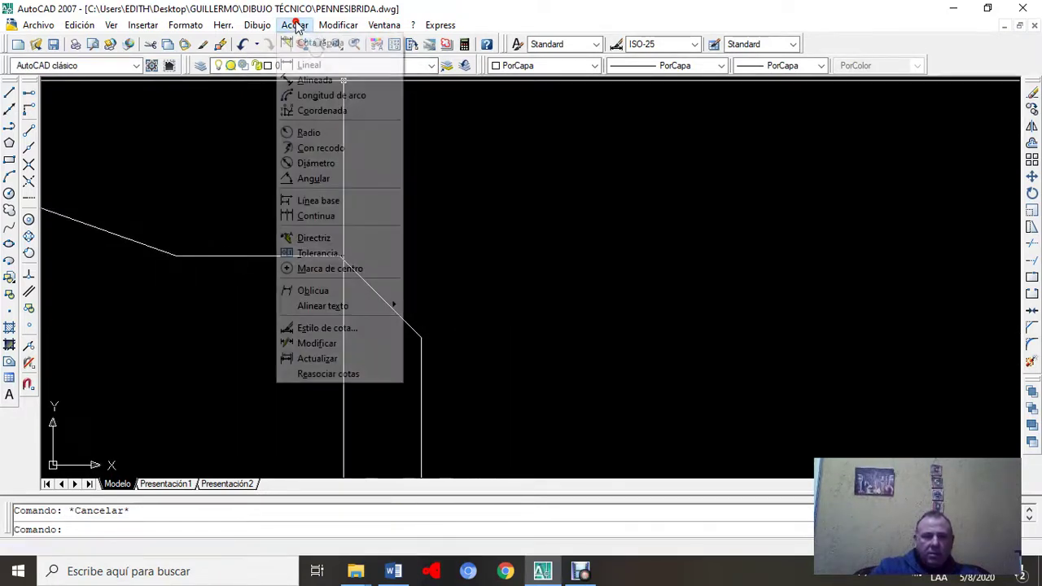
{"action": "left_click", "coordinate": [298, 68]}
{"action": "left_click", "coordinate": [342, 257]}
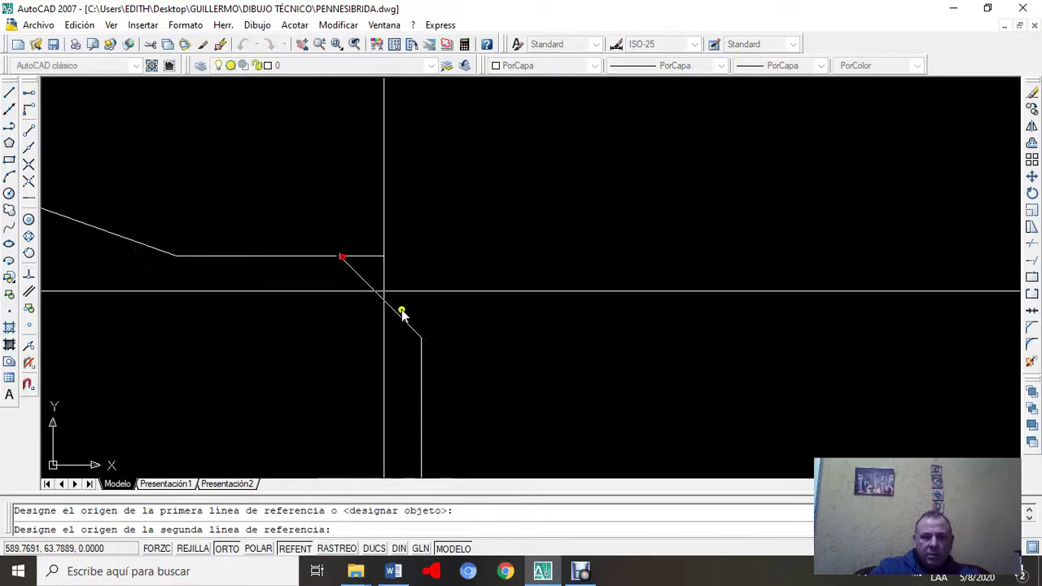
{"action": "left_click", "coordinate": [419, 334]}
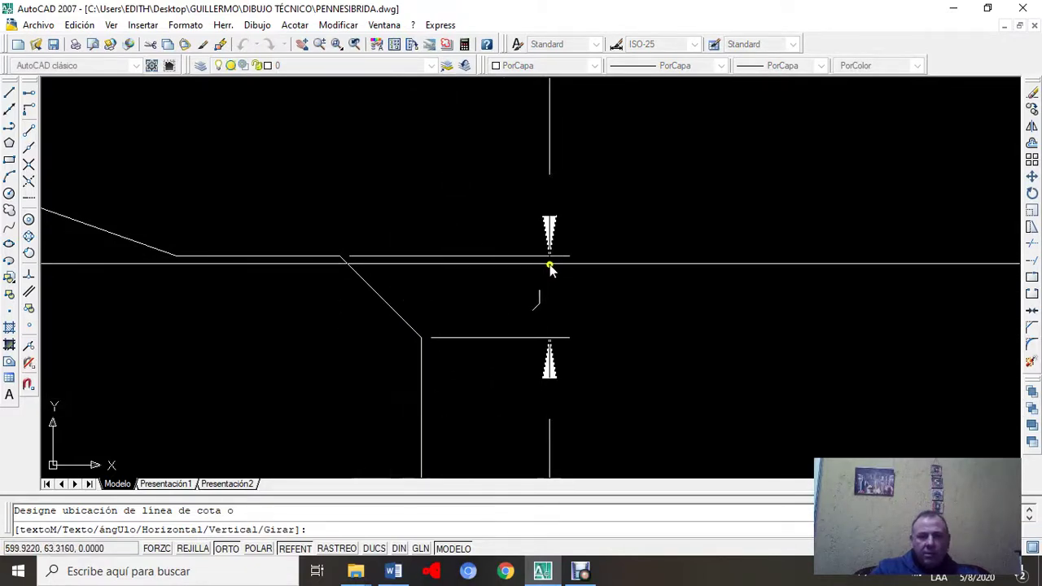
{"action": "key", "text": "Escape"}
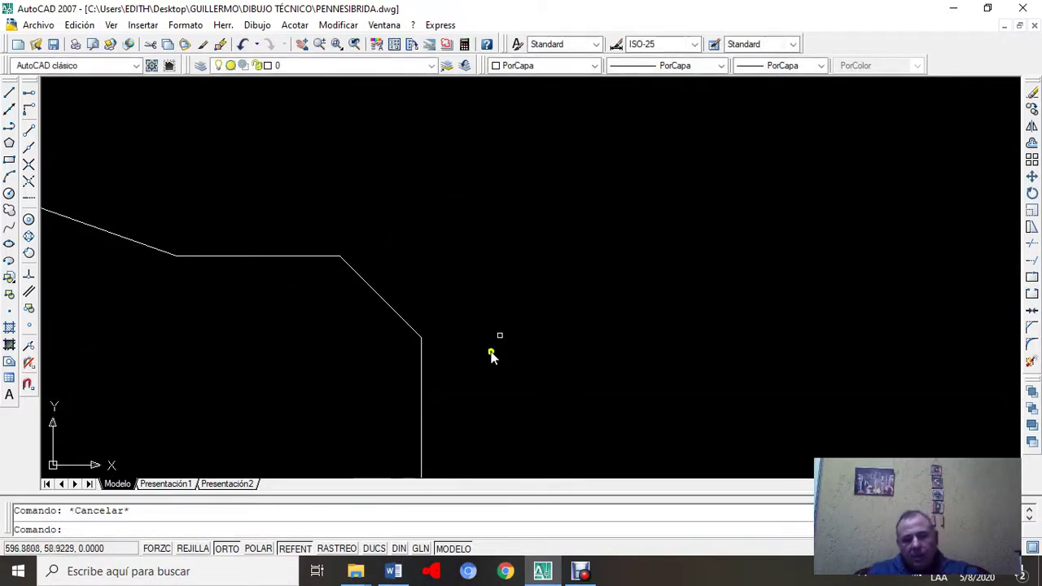
Step: Draw a horizontal auxiliary line about 8 long from the hub chamfer's lower endpoint toward the inside of the profile
{"action": "left_click", "coordinate": [9, 93]}
{"action": "left_click", "coordinate": [421, 336]}
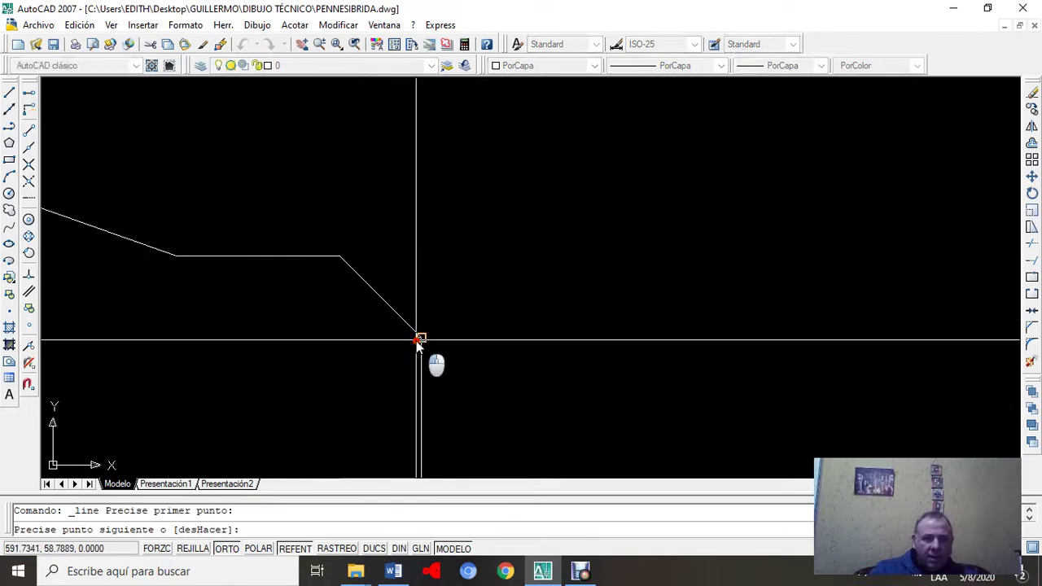
{"action": "left_click", "coordinate": [293, 348]}
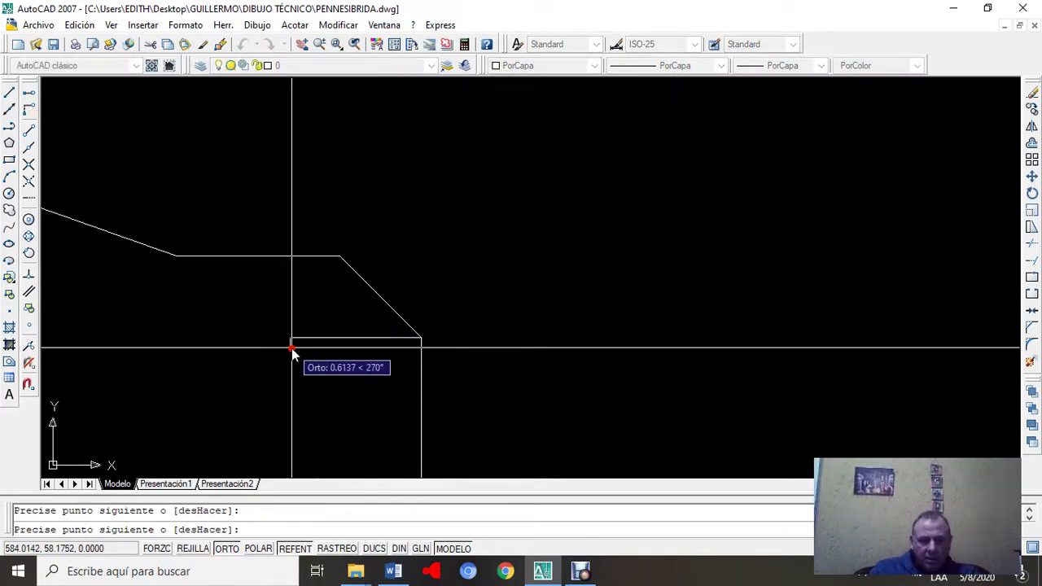
{"action": "key", "text": "Escape"}
{"action": "key", "text": "Escape"}
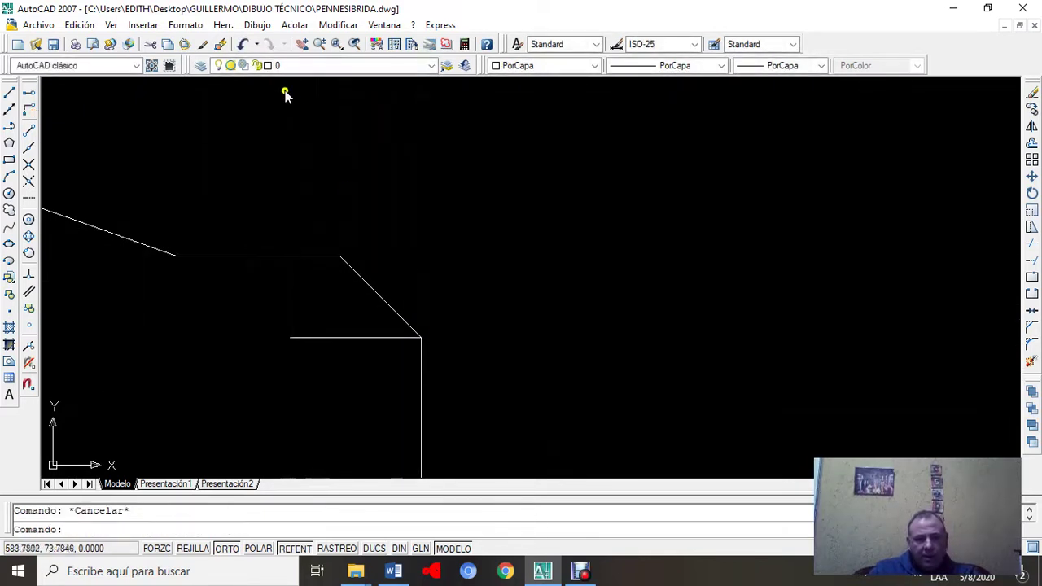
Step: Check the hub chamfer's angle with a temporary angular dimension between the auxiliary line and the chamfer, without placing the dimension
{"action": "left_click", "coordinate": [285, 24]}
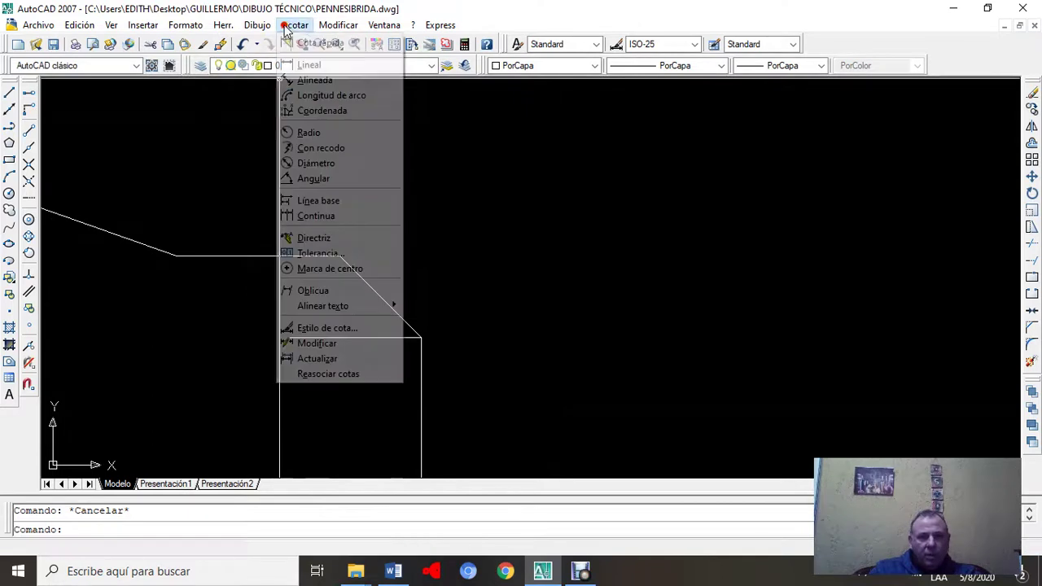
{"action": "left_click", "coordinate": [358, 181]}
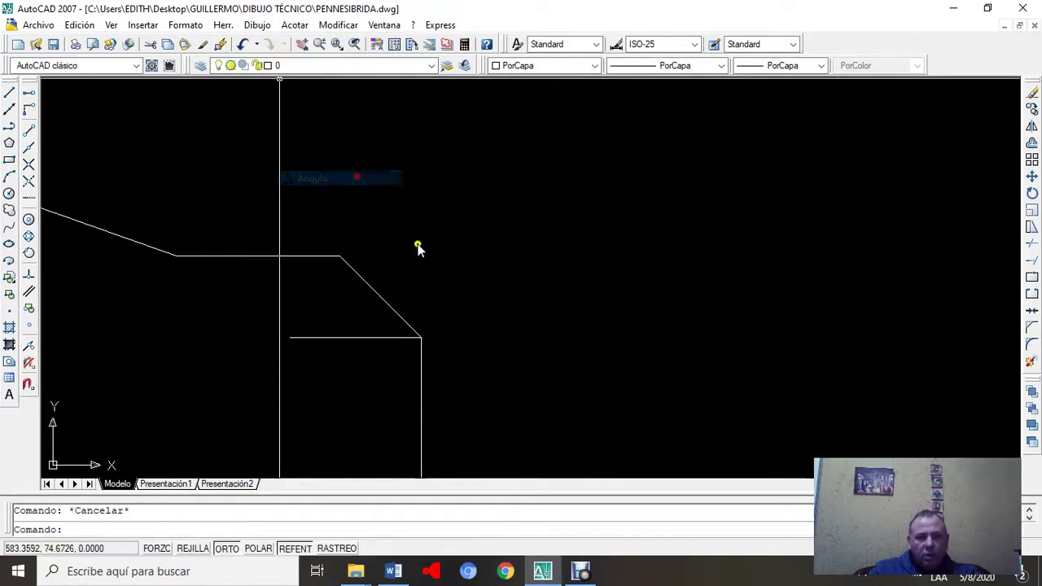
{"action": "left_click", "coordinate": [356, 339]}
{"action": "scroll", "coordinate": [396, 267], "scroll_direction": "down", "scroll_amount": 3}
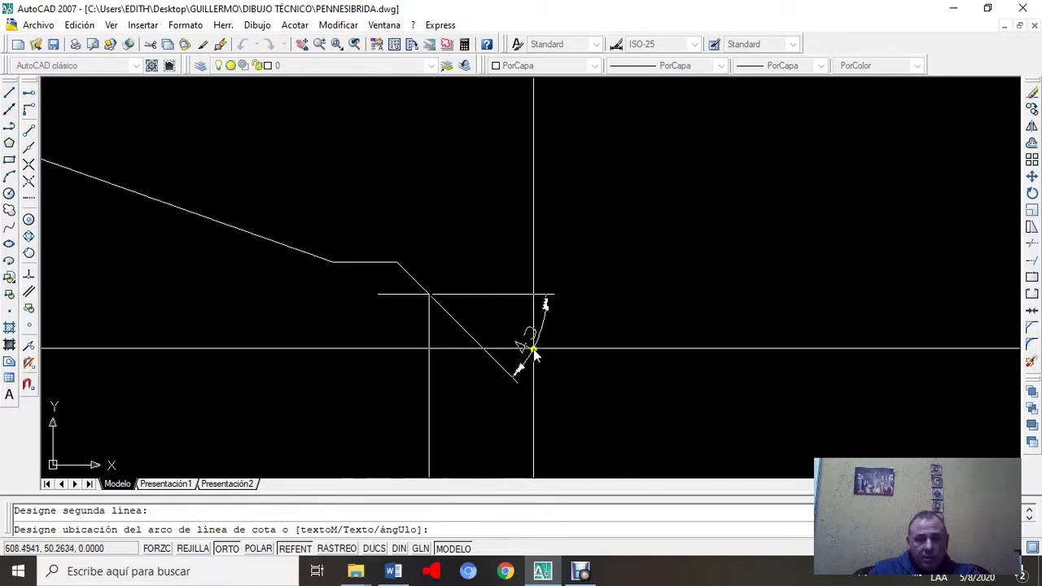
{"action": "key", "text": "Escape"}
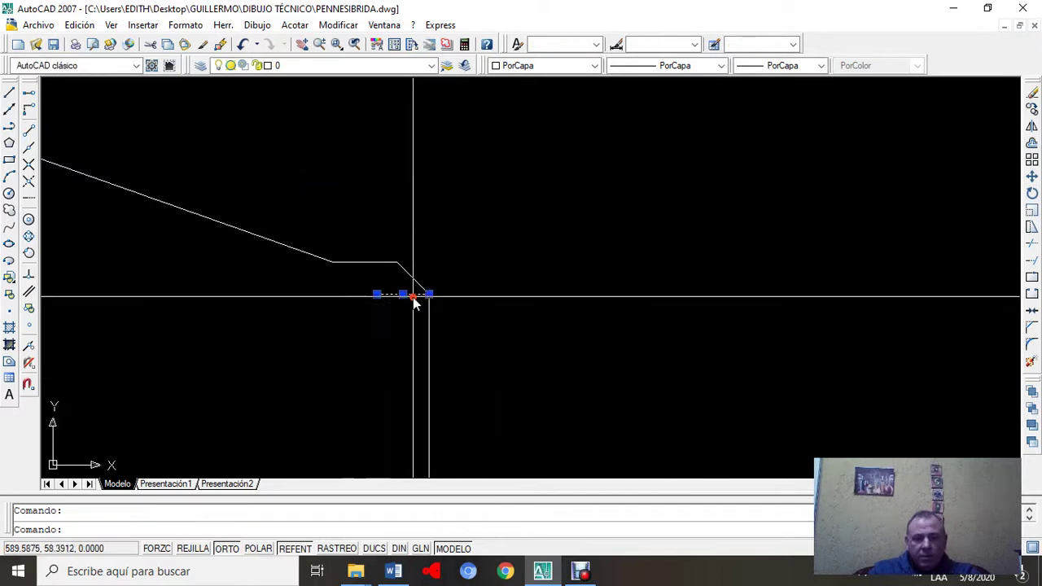
Step: Erase the horizontal auxiliary line at the hub chamfer's lower endpoint
{"action": "key", "text": "Delete"}
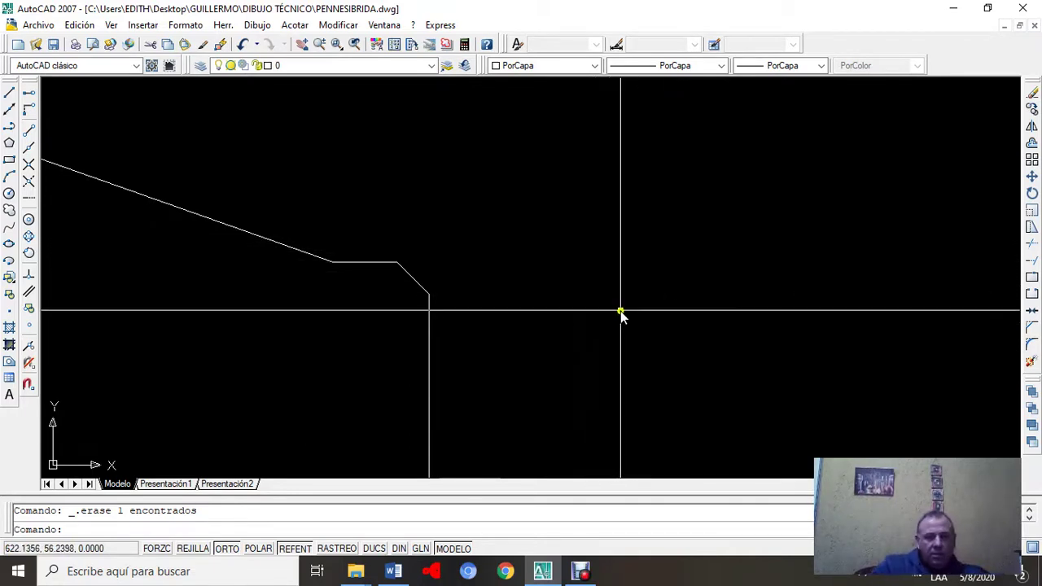
{"action": "scroll", "coordinate": [620, 315], "scroll_direction": "down", "scroll_amount": 2}
{"action": "scroll", "coordinate": [619, 314], "scroll_direction": "down", "scroll_amount": 1}
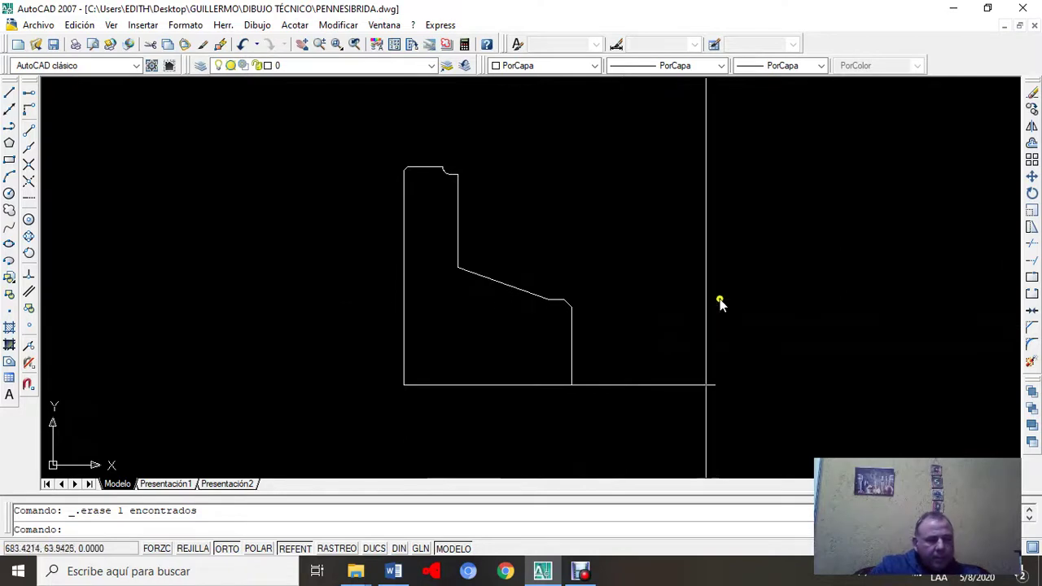
Step: Switch to BRIDA.dwg and examine the bolt holes in the front view together with their callout
{"action": "left_click", "coordinate": [1004, 27]}
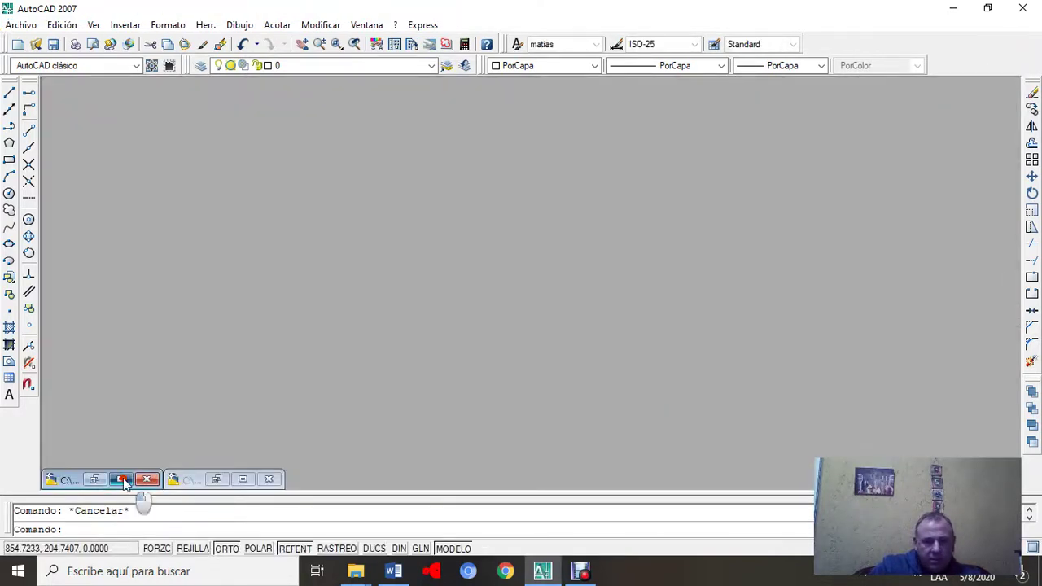
{"action": "left_click", "coordinate": [122, 480]}
{"action": "mouse_move", "coordinate": [293, 221]}
{"action": "middle_mouse_down"}
{"action": "mouse_move", "coordinate": [662, 414]}
{"action": "mouse_move", "coordinate": [652, 350]}
{"action": "mouse_move", "coordinate": [487, 200]}
{"action": "middle_mouse_up"}
{"action": "scroll", "coordinate": [652, 350], "scroll_direction": "down", "scroll_amount": 5}
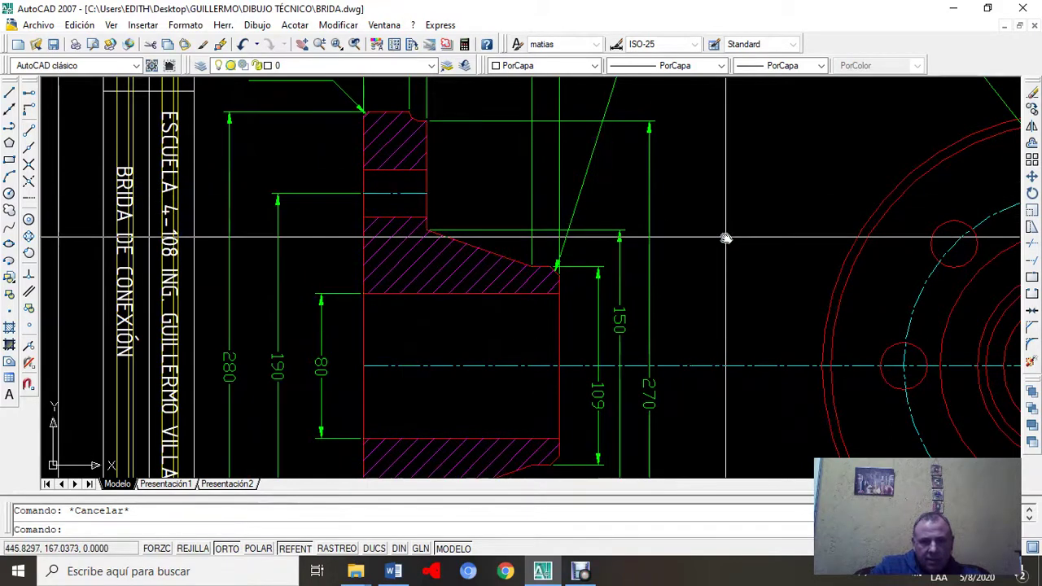
{"action": "middle_click_drag", "start_coordinate": [725, 239], "coordinate": [468, 251]}
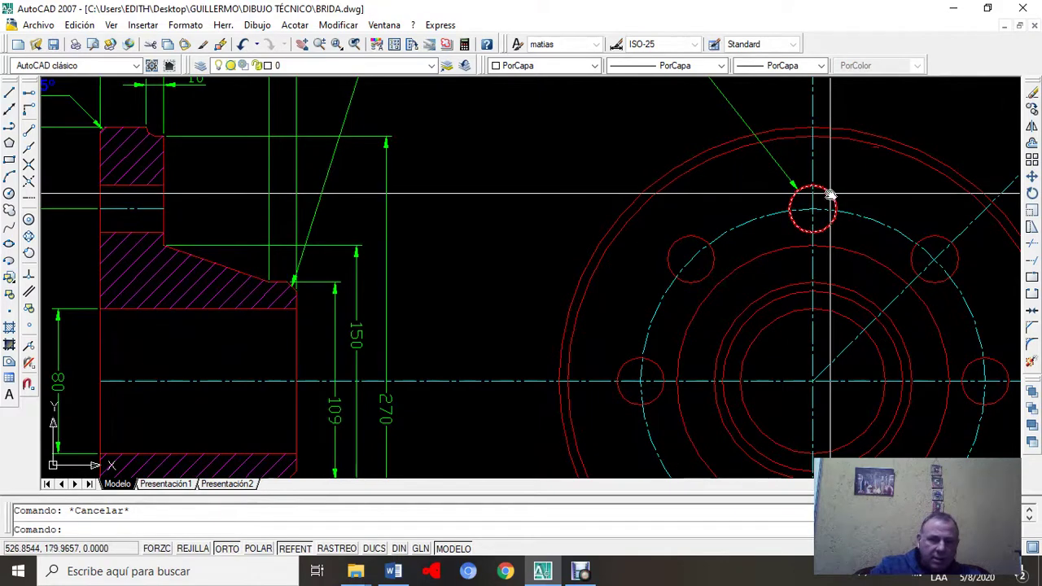
{"action": "middle_click_drag", "start_coordinate": [663, 163], "coordinate": [670, 330]}
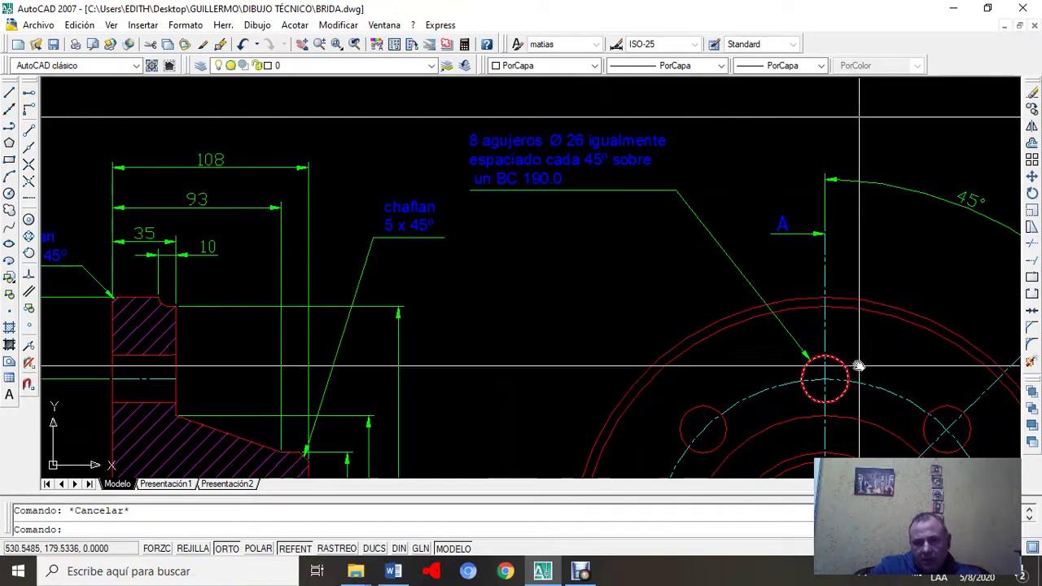
{"action": "scroll", "coordinate": [530, 371], "scroll_direction": "down", "scroll_amount": 5}
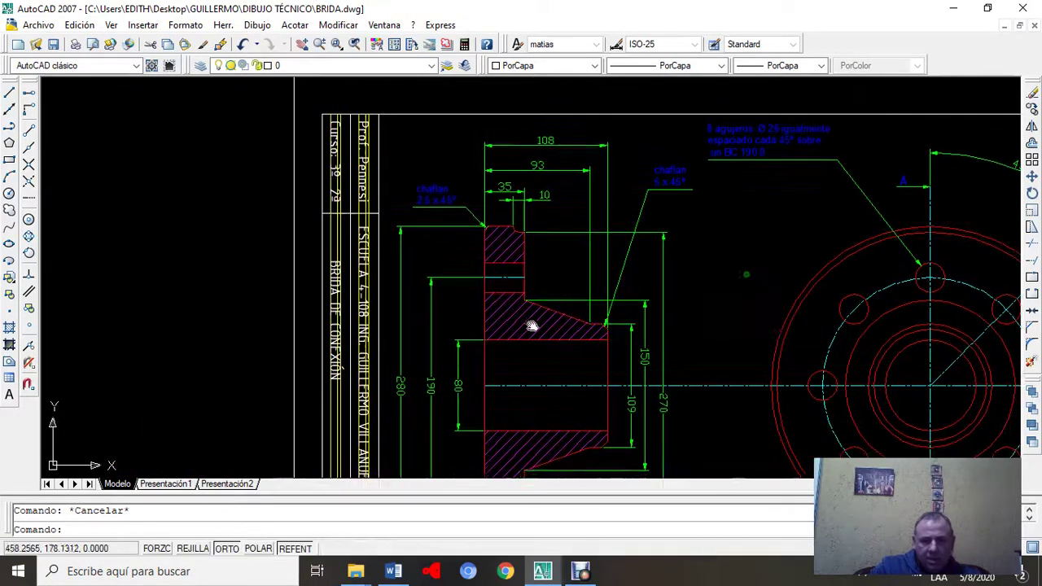
Step: Examine the bolt hole in the section view, including its edges, centreline and bolt-circle diameter dimension
{"action": "scroll", "coordinate": [546, 271], "scroll_direction": "up", "scroll_amount": 5}
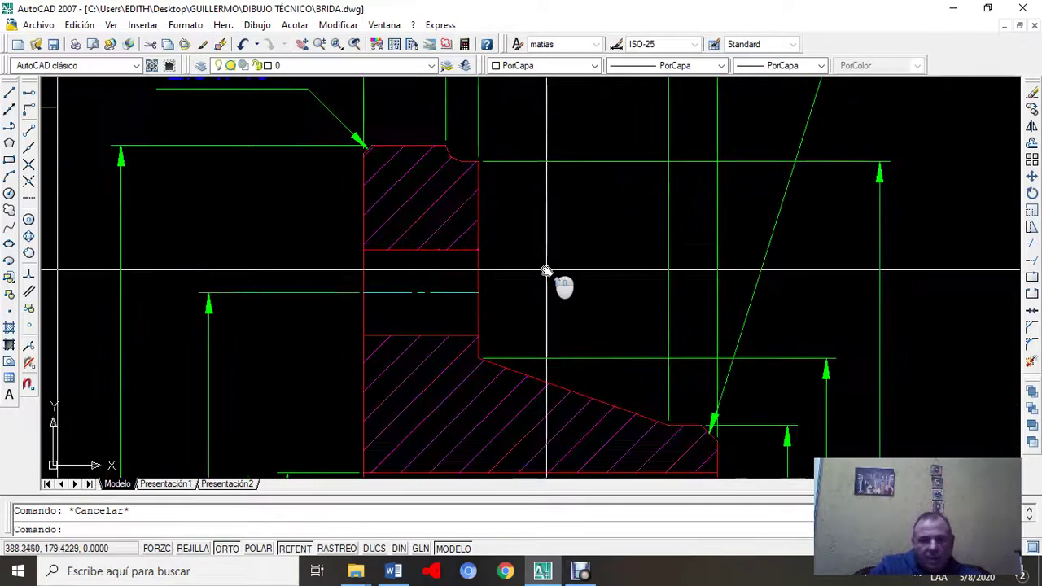
{"action": "left_click", "coordinate": [410, 251]}
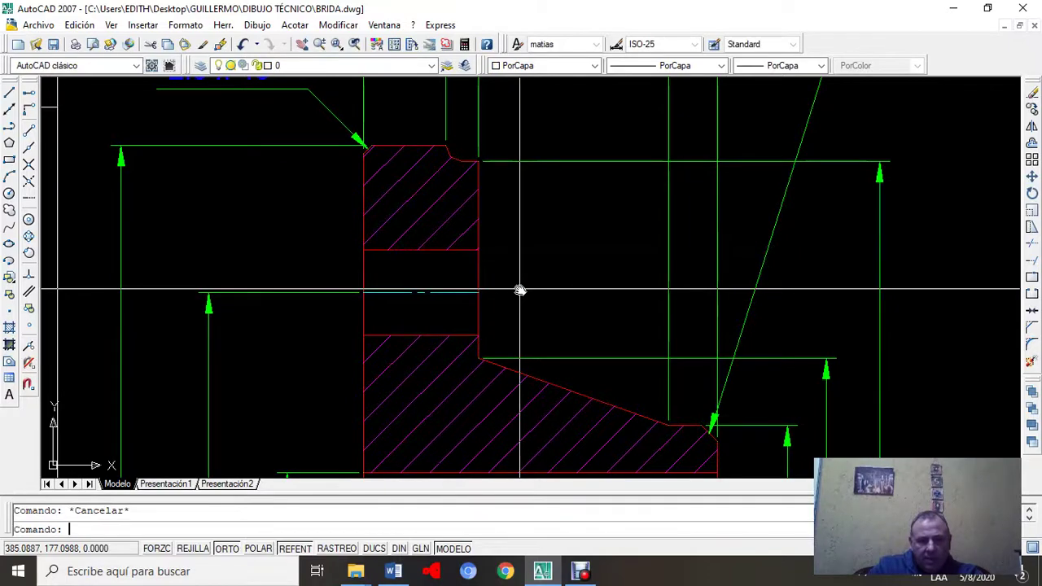
{"action": "scroll", "coordinate": [519, 290], "scroll_direction": "down", "scroll_amount": 2}
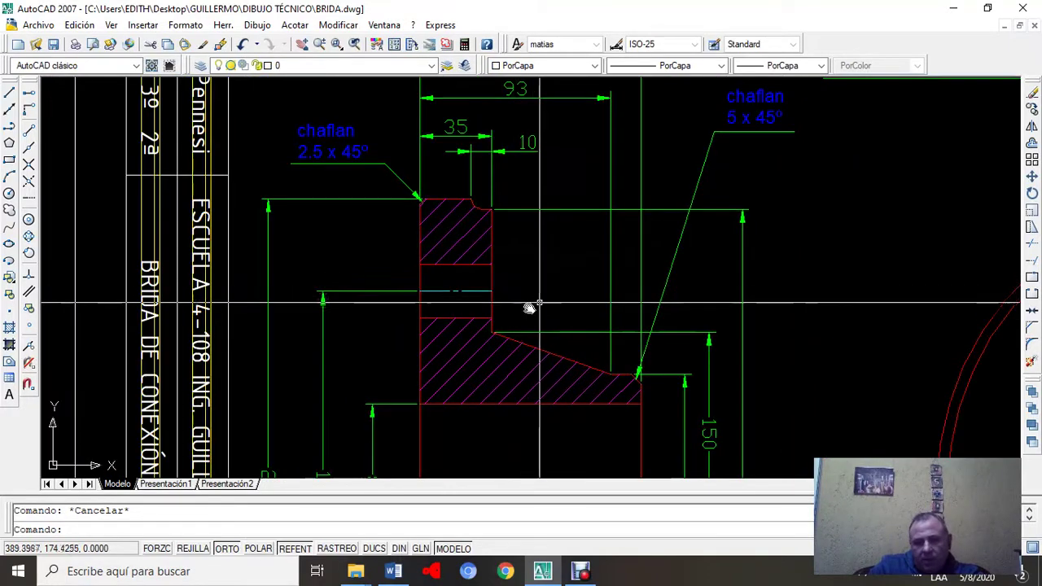
{"action": "scroll", "coordinate": [535, 302], "scroll_direction": "down", "scroll_amount": 2}
{"action": "mouse_move", "coordinate": [542, 310]}
{"action": "middle_mouse_down"}
{"action": "mouse_move", "coordinate": [435, 228]}
{"action": "mouse_move", "coordinate": [421, 181]}
{"action": "middle_mouse_up"}
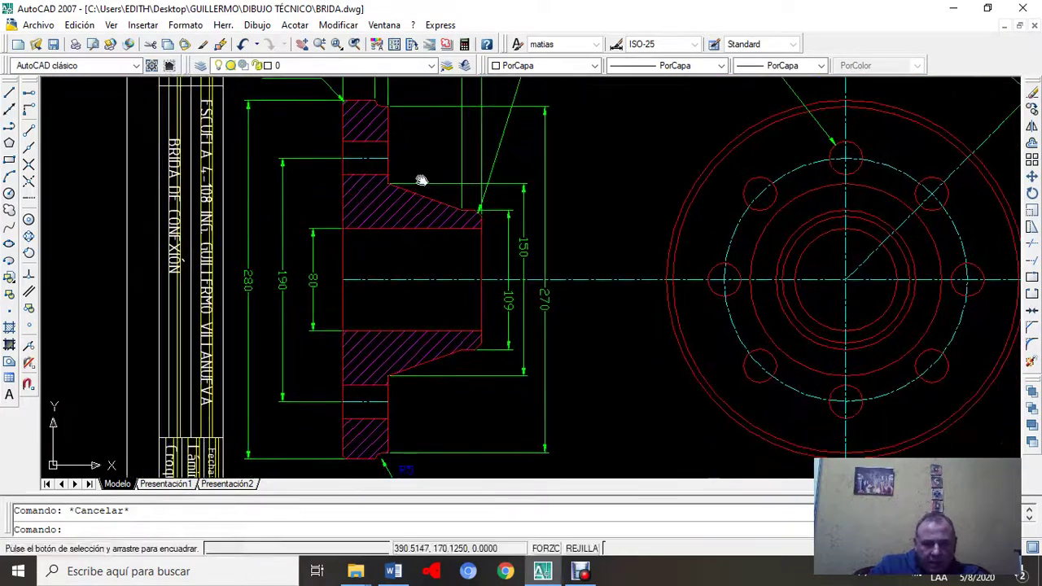
{"action": "left_click", "coordinate": [322, 160]}
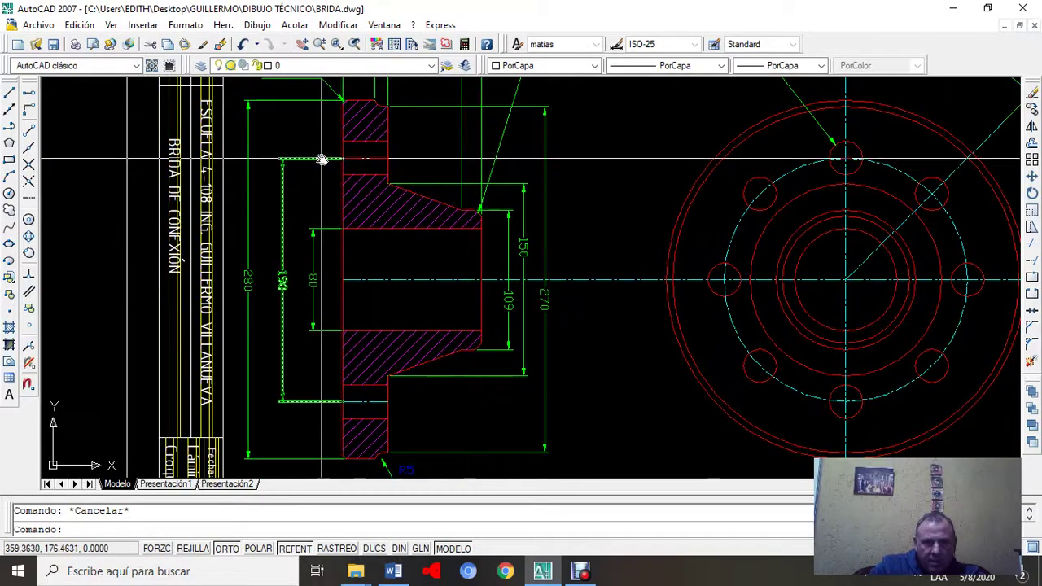
{"action": "key", "text": "Escape"}
{"action": "left_click", "coordinate": [415, 204]}
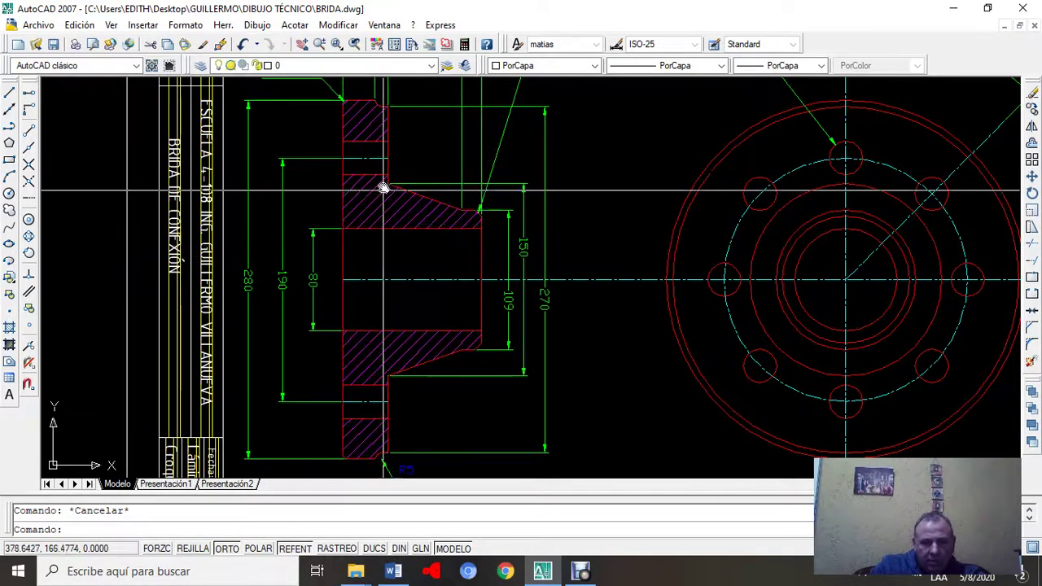
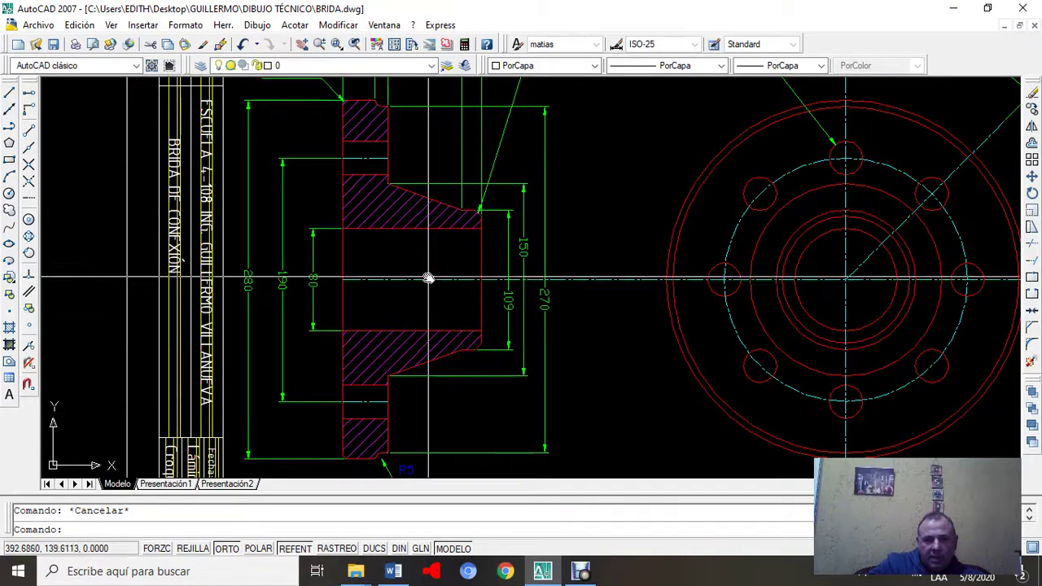
{"action": "left_click", "coordinate": [588, 171]}
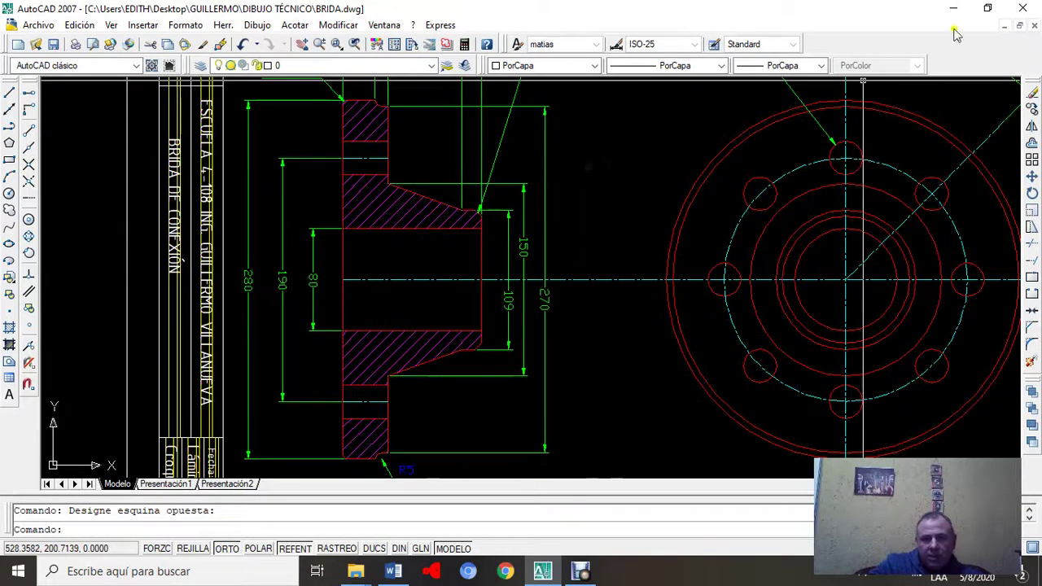
Step: Return to PENNESIBRIDA.dwg and offset the profile's horizontal base line 95 upward to mark the bolt-hole axis
{"action": "left_click", "coordinate": [1007, 26]}
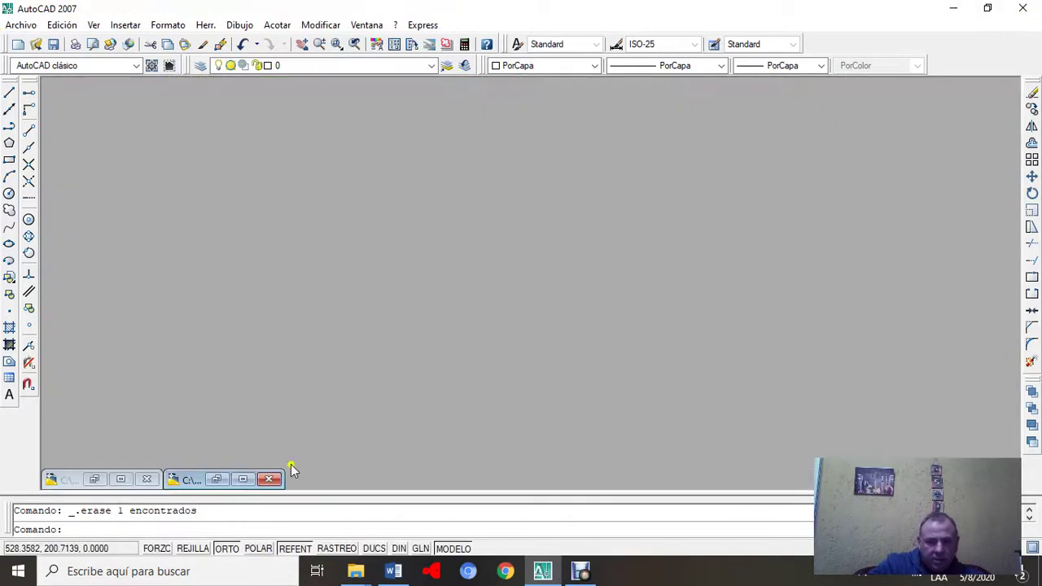
{"action": "left_click", "coordinate": [245, 480]}
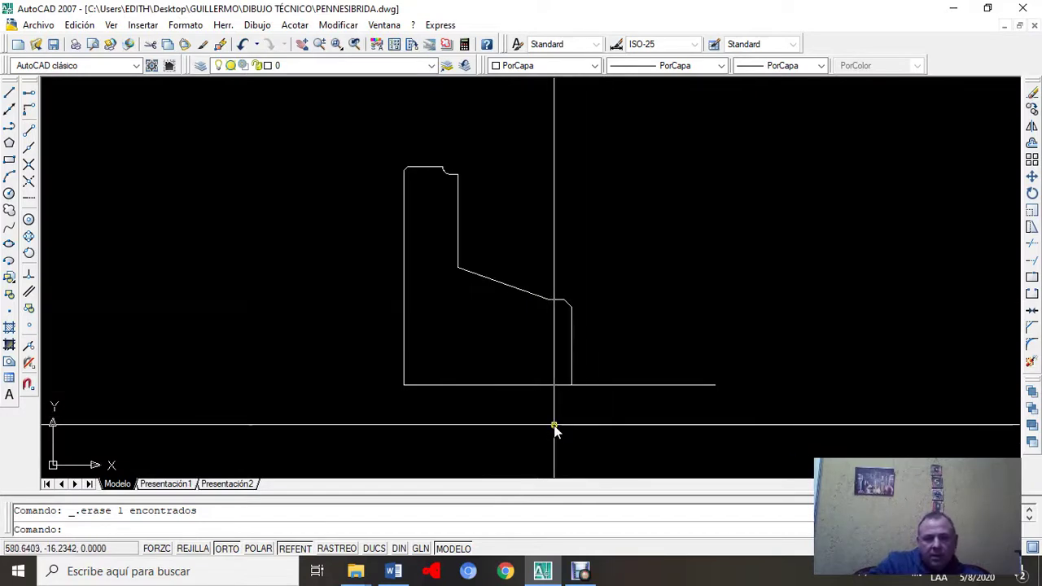
{"action": "left_click", "coordinate": [351, 27]}
{"action": "left_click", "coordinate": [360, 156]}
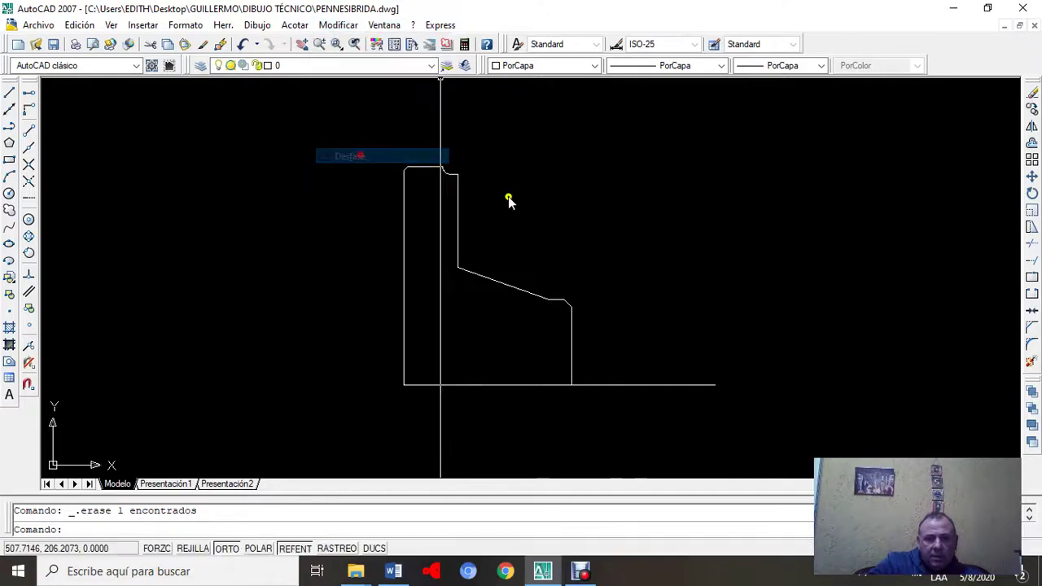
{"action": "type", "text": "95"}
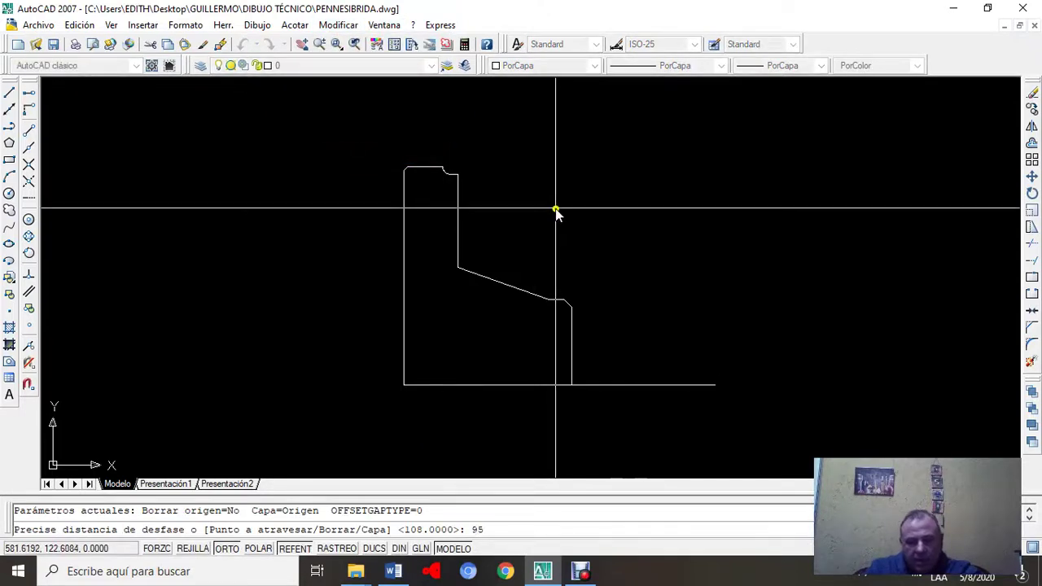
{"action": "key", "text": "Return"}
{"action": "left_click", "coordinate": [644, 384]}
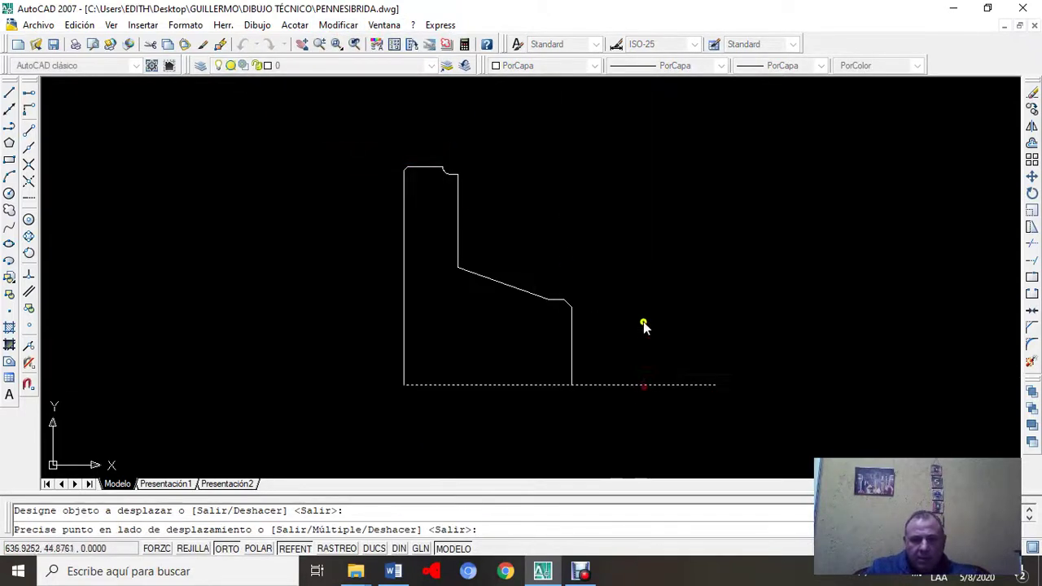
{"action": "left_click", "coordinate": [653, 278]}
{"action": "key", "text": "Escape"}
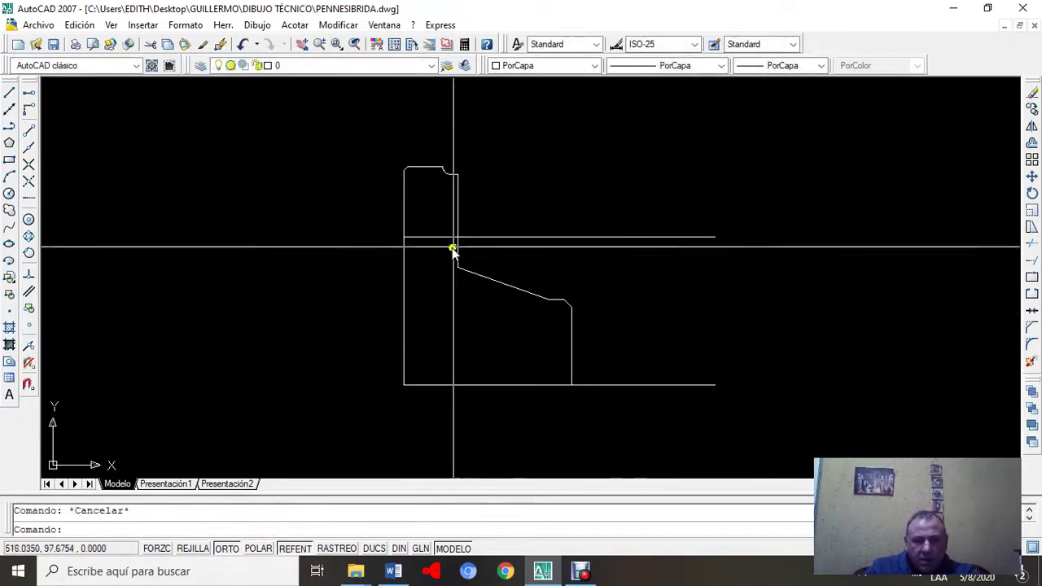
{"action": "scroll", "coordinate": [453, 249], "scroll_direction": "up", "scroll_amount": 3}
{"action": "scroll", "coordinate": [553, 244], "scroll_direction": "down", "scroll_amount": 2}
{"action": "mouse_move", "coordinate": [614, 264]}
{"action": "middle_mouse_down"}
{"action": "mouse_move", "coordinate": [598, 268]}
{"action": "mouse_move", "coordinate": [532, 244]}
{"action": "middle_mouse_up"}
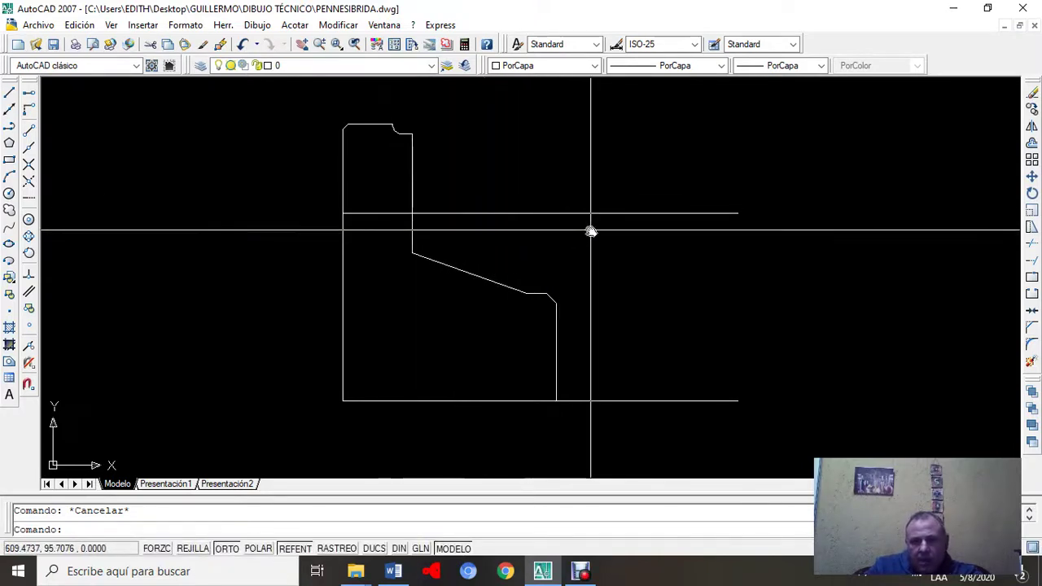
Step: Switch to BRIDA.dwg and read the bolt-hole callout for the hole diameter and spacing
{"action": "left_click", "coordinate": [1006, 27]}
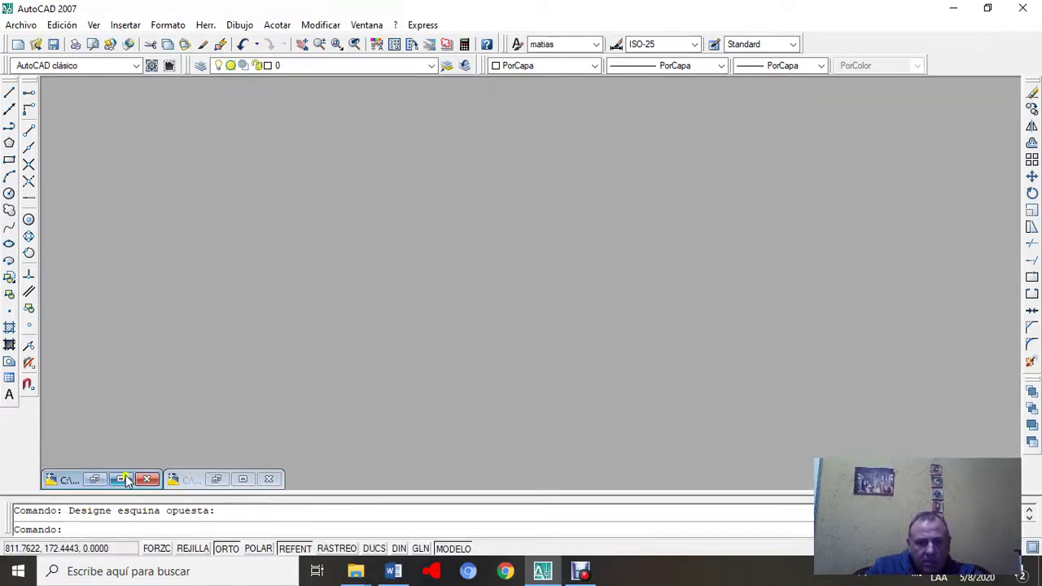
{"action": "left_click", "coordinate": [120, 479]}
{"action": "scroll", "coordinate": [642, 374], "scroll_direction": "up", "scroll_amount": 3}
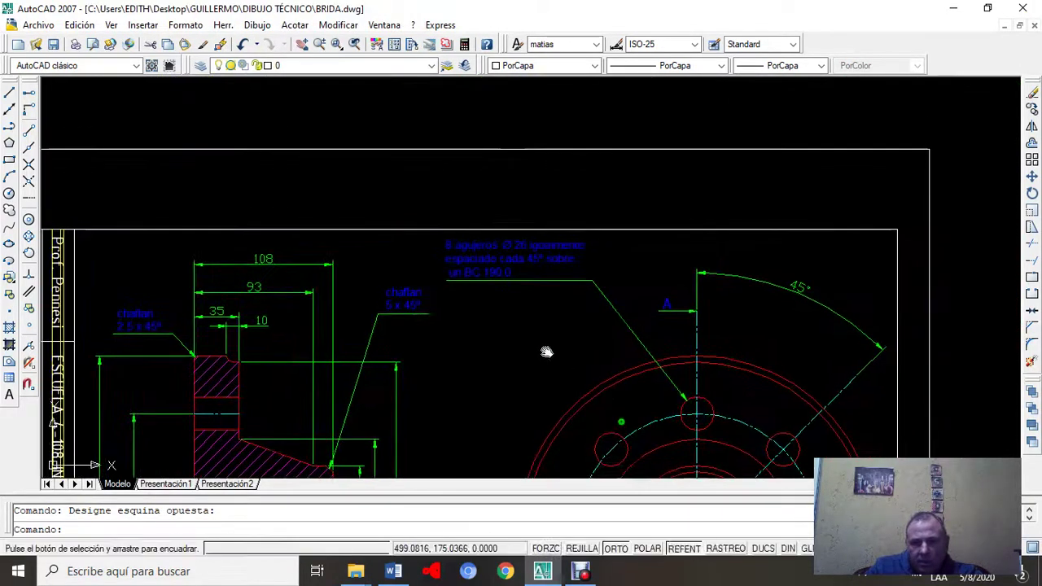
{"action": "scroll", "coordinate": [530, 271], "scroll_direction": "up", "scroll_amount": 3}
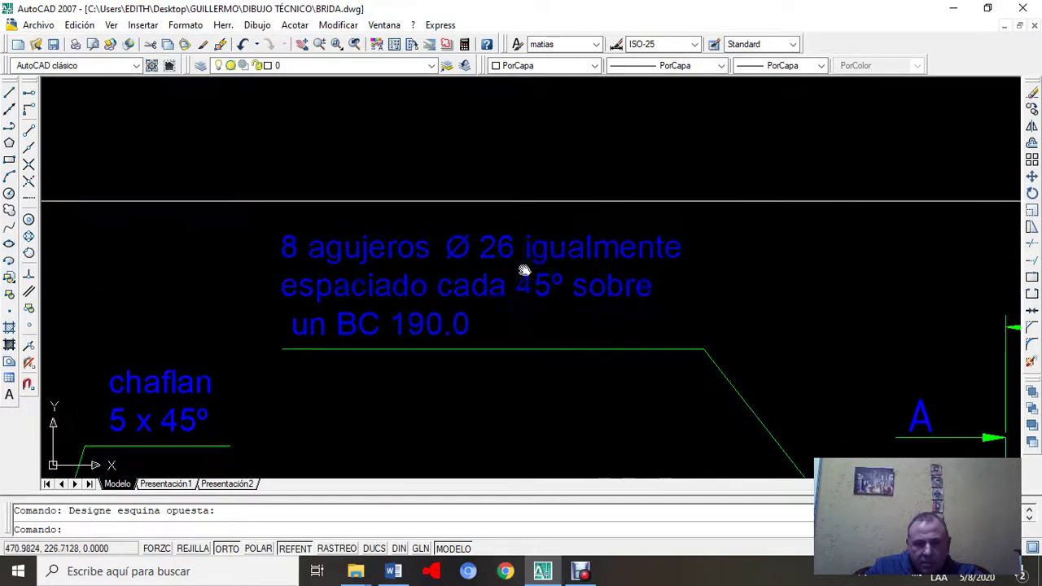
{"action": "scroll", "coordinate": [544, 340], "scroll_direction": "down", "scroll_amount": 4}
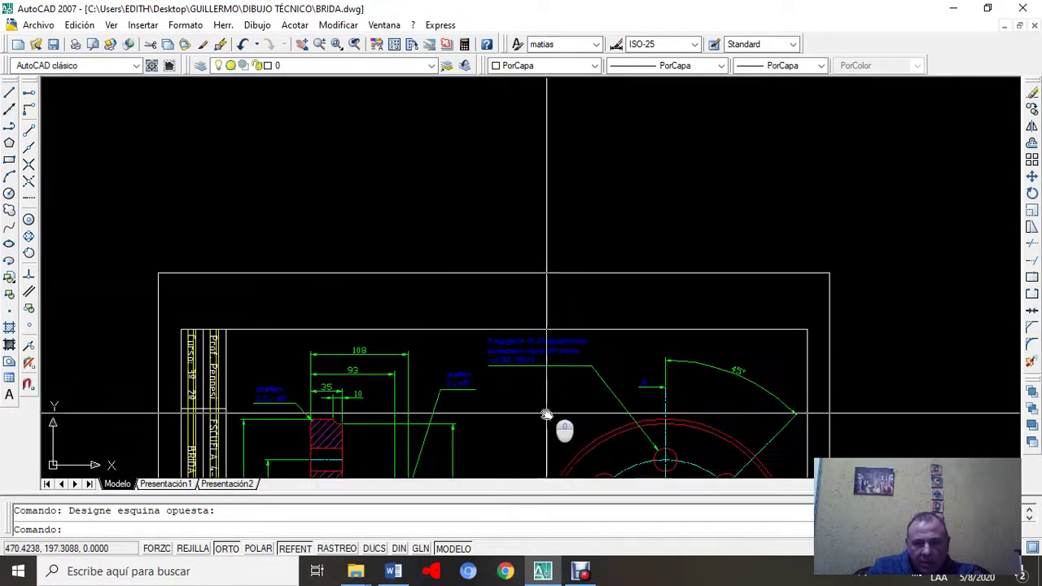
Step: Examine the bolt hole's axis and edge lines in the section view, then minimize BRIDA.dwg
{"action": "middle_click_drag", "start_coordinate": [551, 418], "coordinate": [744, 245]}
{"action": "scroll", "coordinate": [647, 344], "scroll_direction": "up", "scroll_amount": 1}
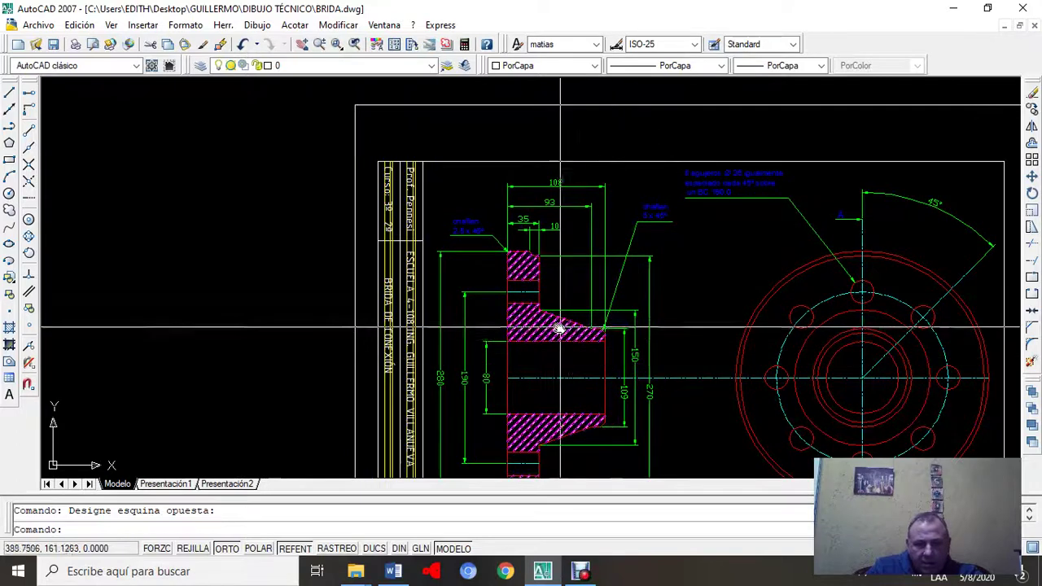
{"action": "scroll", "coordinate": [542, 326], "scroll_direction": "up", "scroll_amount": 4}
{"action": "left_click", "coordinate": [467, 202]}
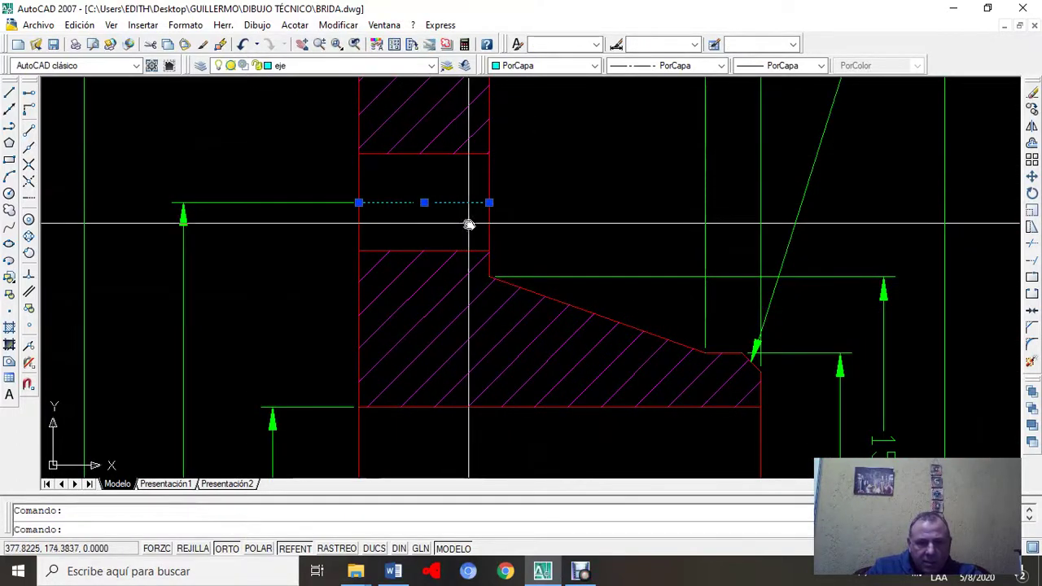
{"action": "key", "text": "Escape"}
{"action": "scroll", "coordinate": [903, 213], "scroll_direction": "down", "scroll_amount": 3}
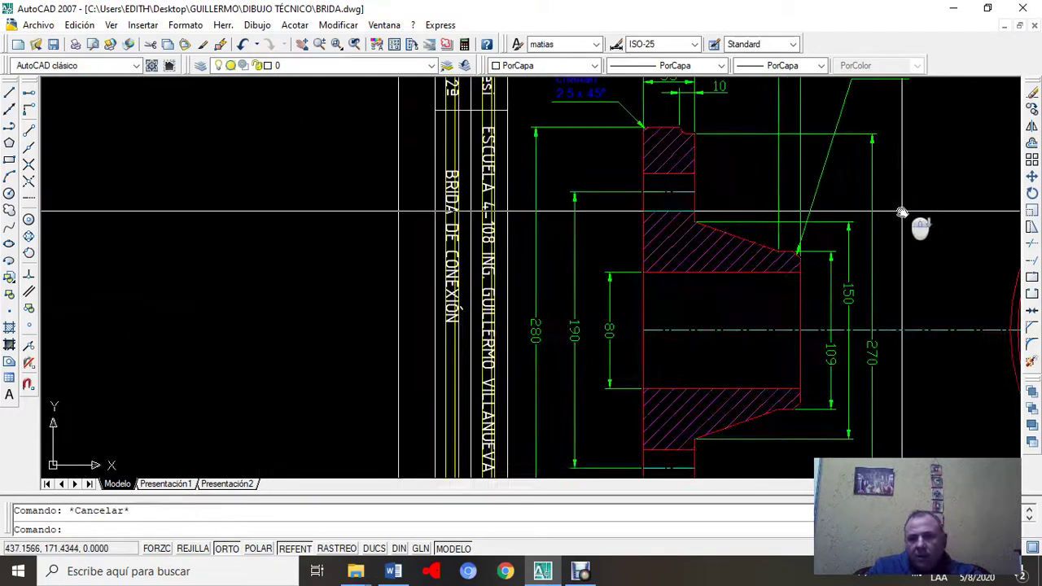
{"action": "mouse_move", "coordinate": [900, 211]}
{"action": "middle_mouse_down"}
{"action": "mouse_move", "coordinate": [684, 289]}
{"action": "mouse_move", "coordinate": [564, 288]}
{"action": "middle_mouse_up"}
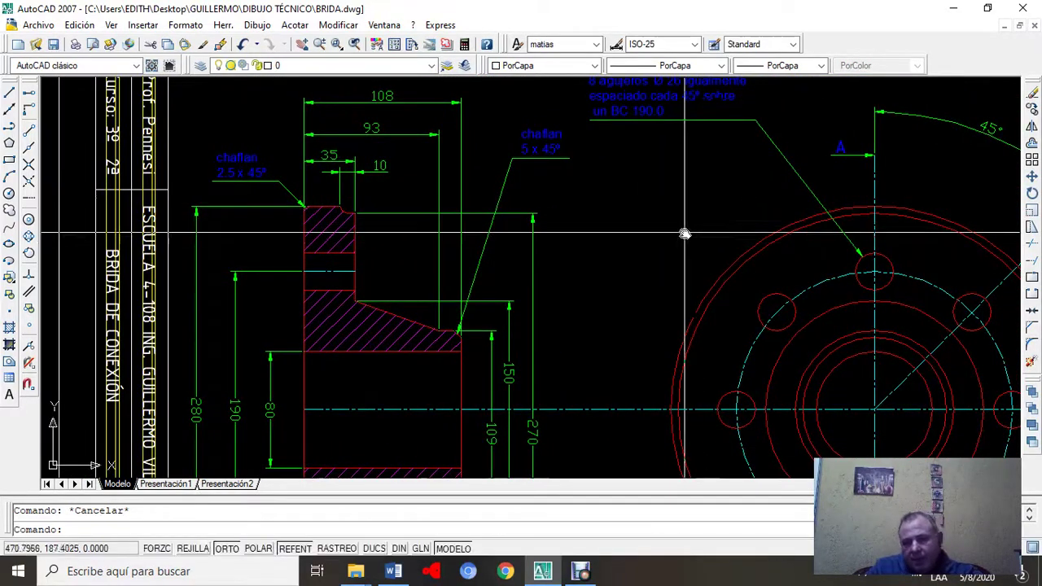
{"action": "left_click", "coordinate": [1001, 28]}
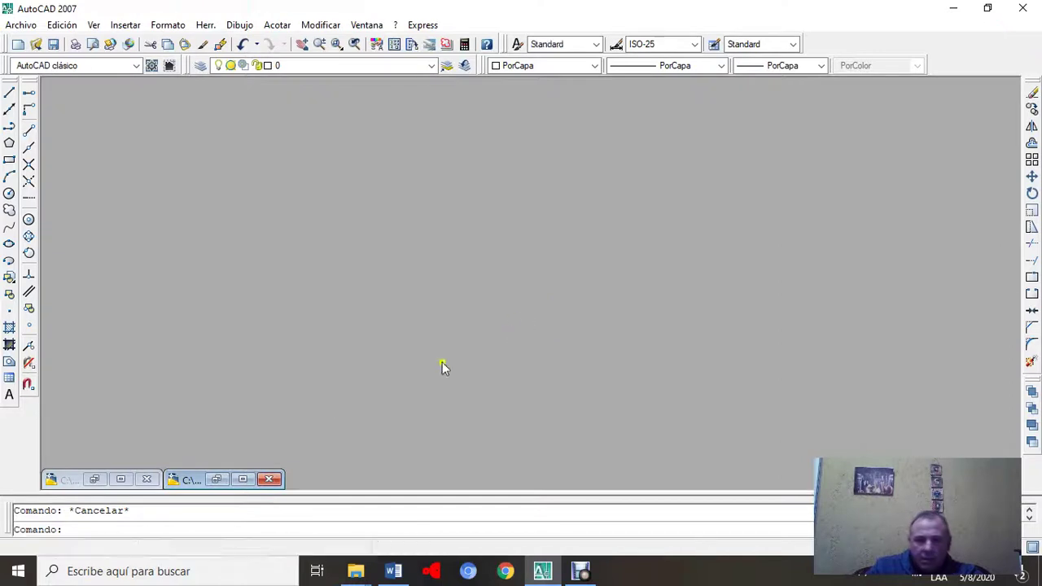
Step: Return to PENNESIBRIDA.dwg and offset the bolt-hole axis 13 upward and 13 downward to create the hole edges
{"action": "left_click", "coordinate": [243, 479]}
{"action": "scroll", "coordinate": [402, 233], "scroll_direction": "up", "scroll_amount": 3}
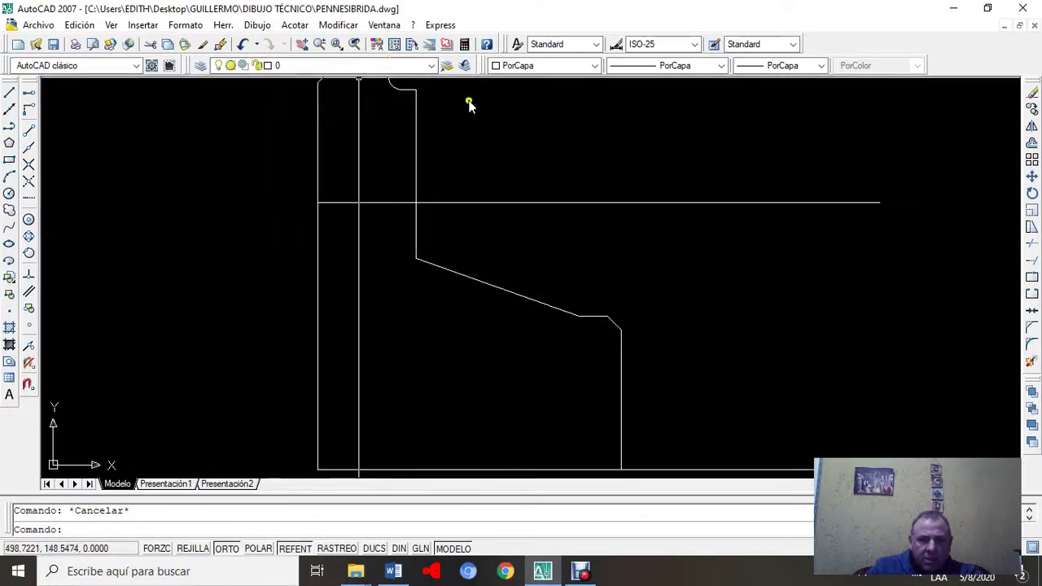
{"action": "middle_click_drag", "start_coordinate": [577, 172], "coordinate": [559, 233]}
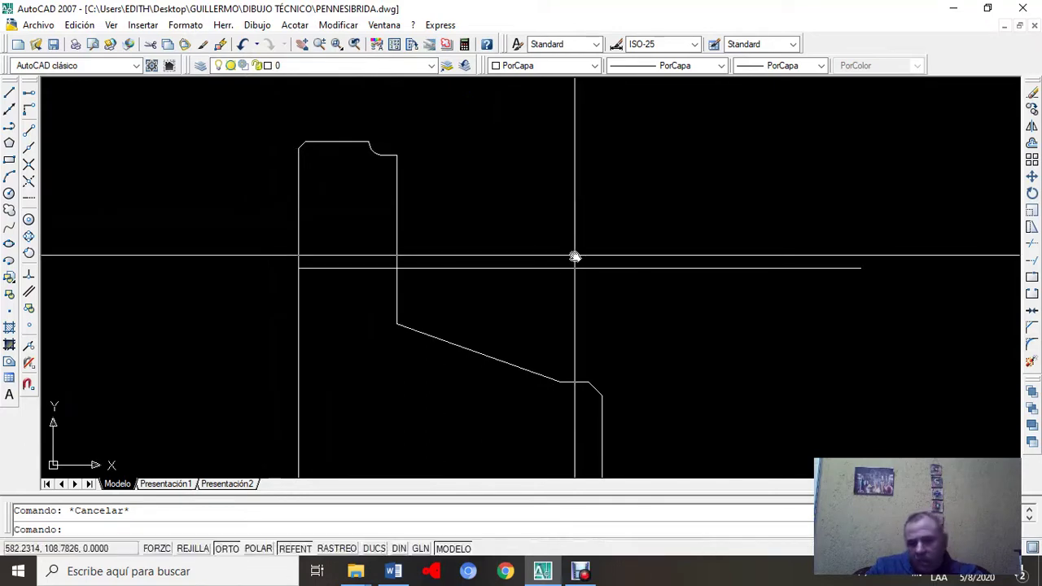
{"action": "left_click", "coordinate": [341, 25]}
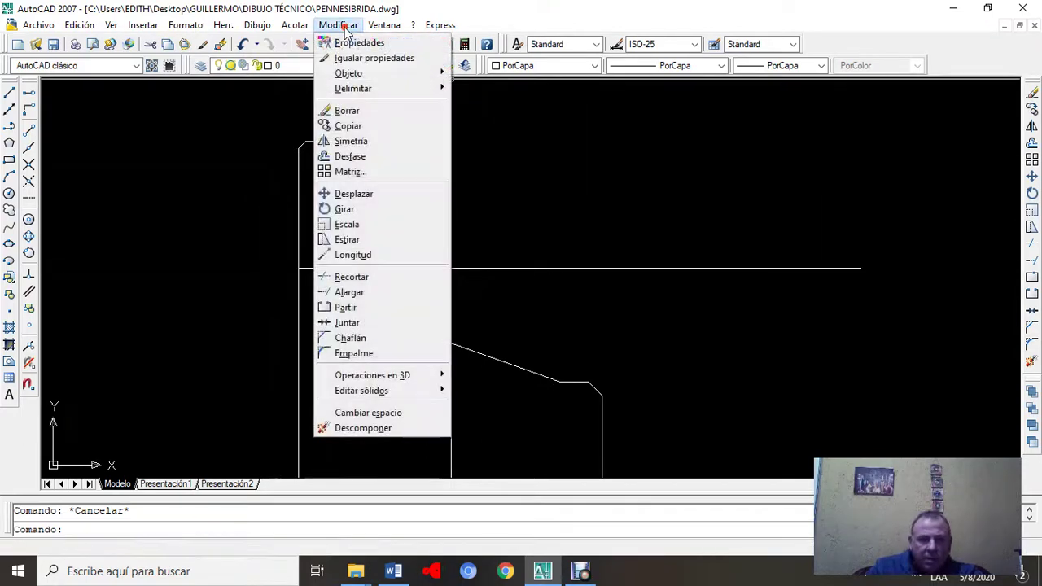
{"action": "left_click", "coordinate": [392, 160]}
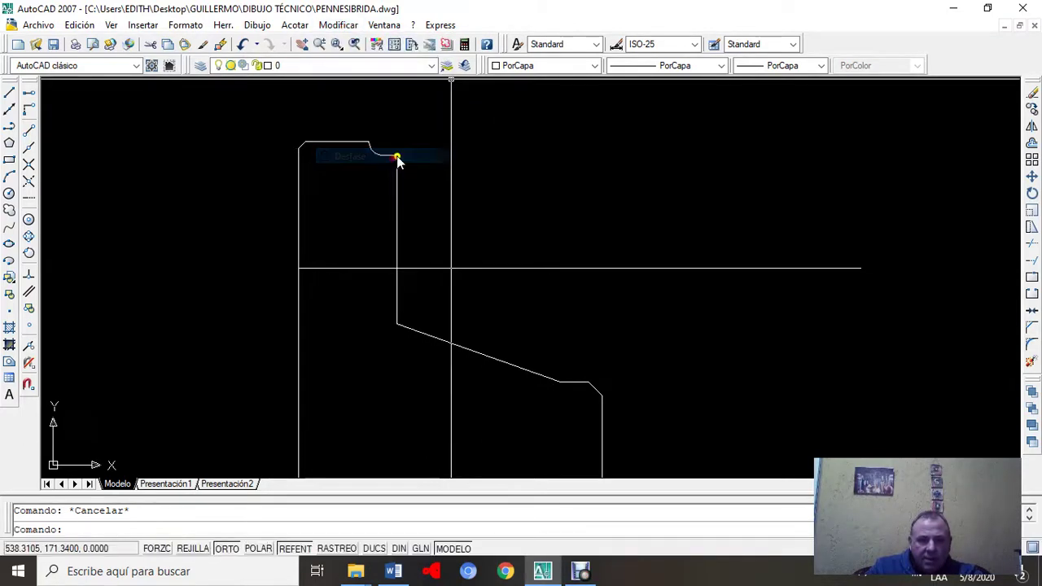
{"action": "type", "text": "13"}
{"action": "key", "text": "Return"}
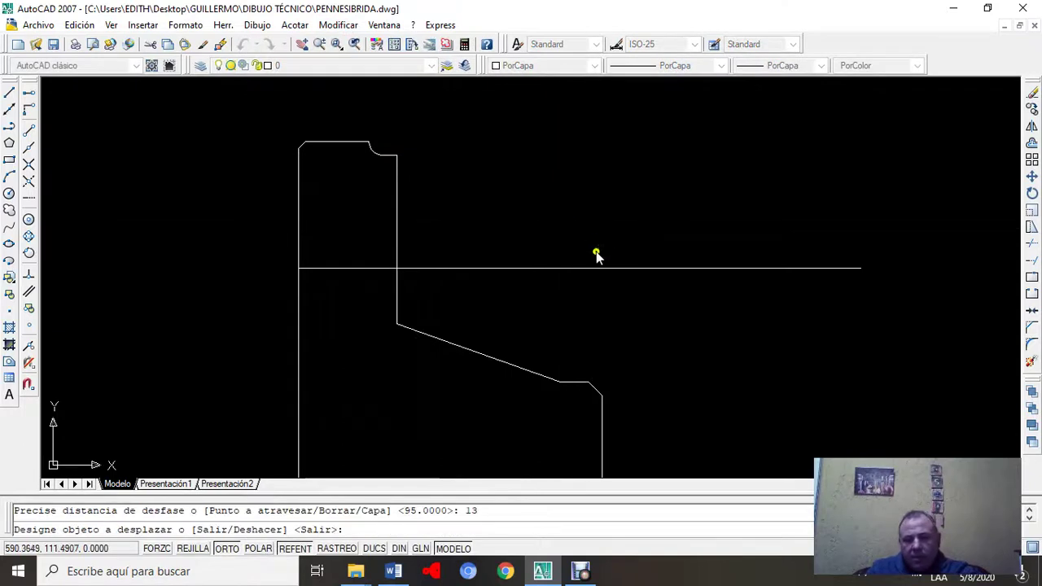
{"action": "left_click", "coordinate": [555, 269]}
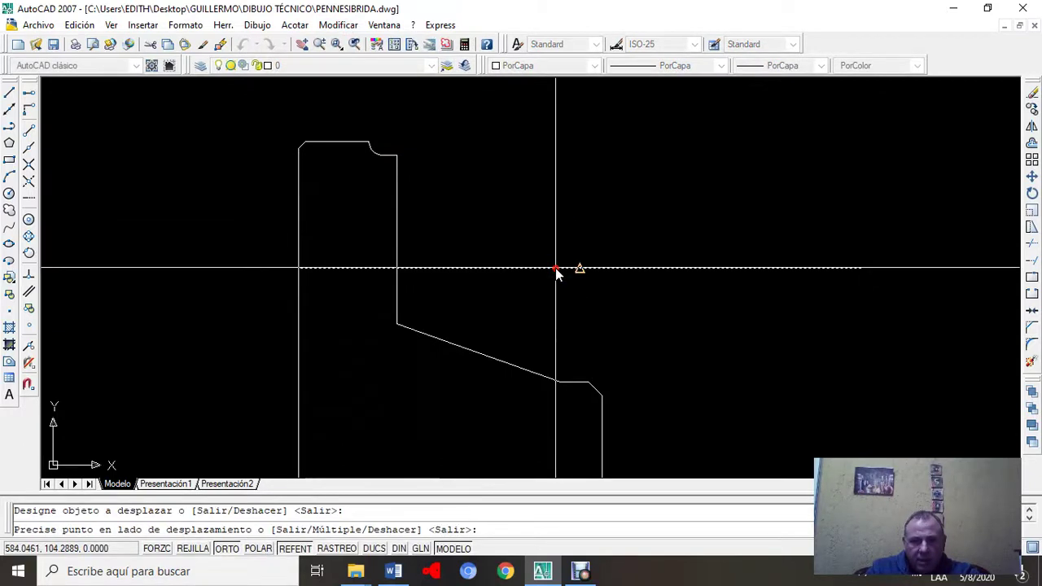
{"action": "left_click", "coordinate": [553, 204]}
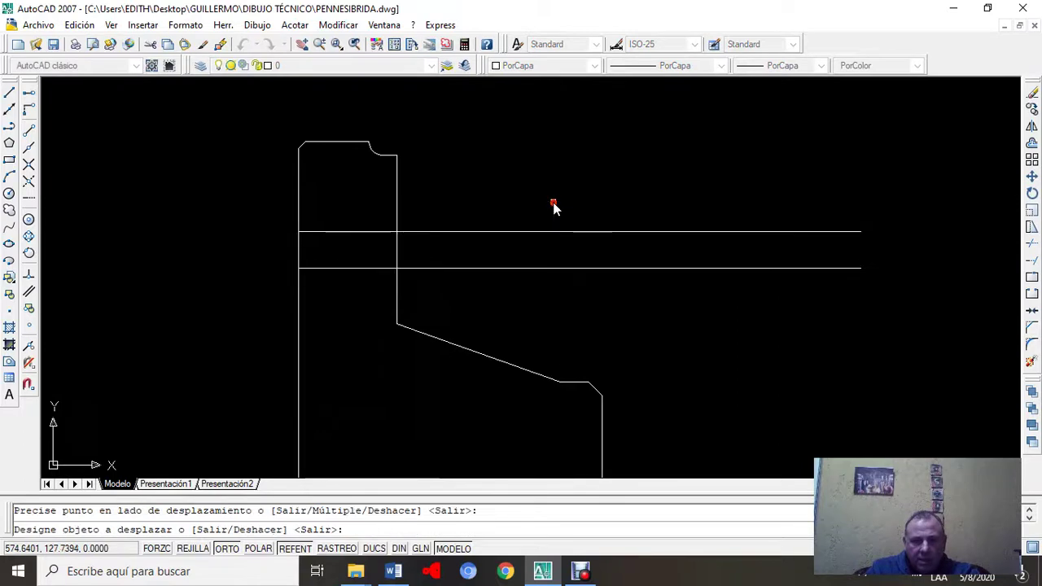
{"action": "left_click", "coordinate": [548, 269]}
{"action": "left_click", "coordinate": [551, 310]}
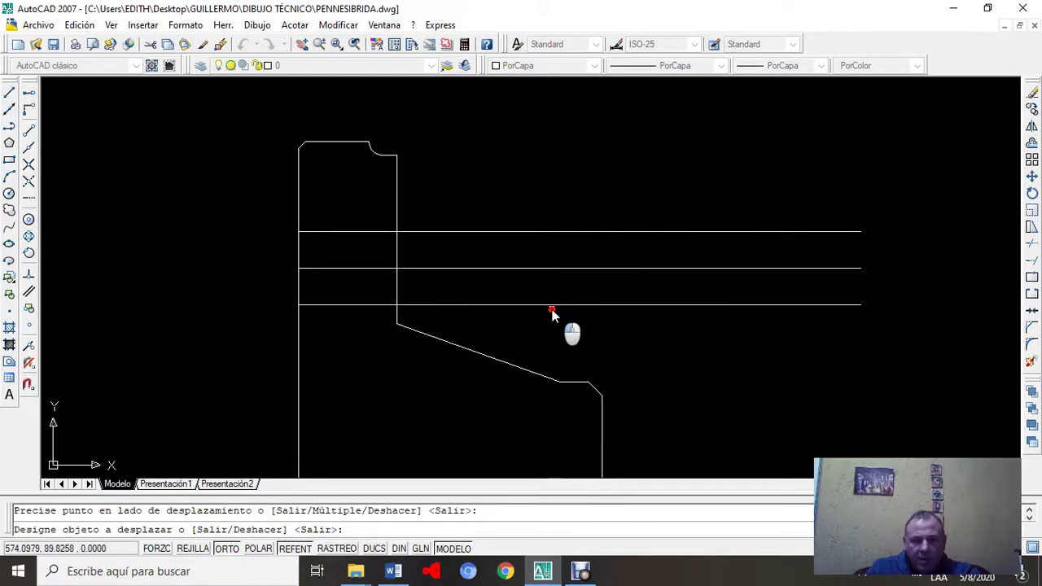
{"action": "key", "text": "Escape"}
Step: Add a vertical linear dimension from the bolt hole's lower edge to the corner where the sloped edge begins
{"action": "scroll", "coordinate": [477, 319], "scroll_direction": "up", "scroll_amount": 3}
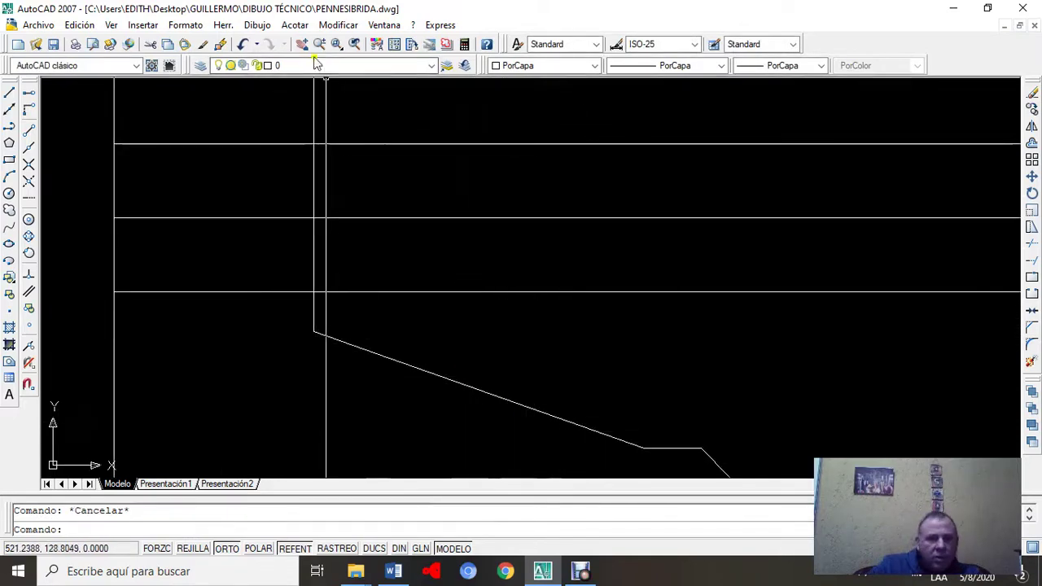
{"action": "left_click", "coordinate": [295, 26]}
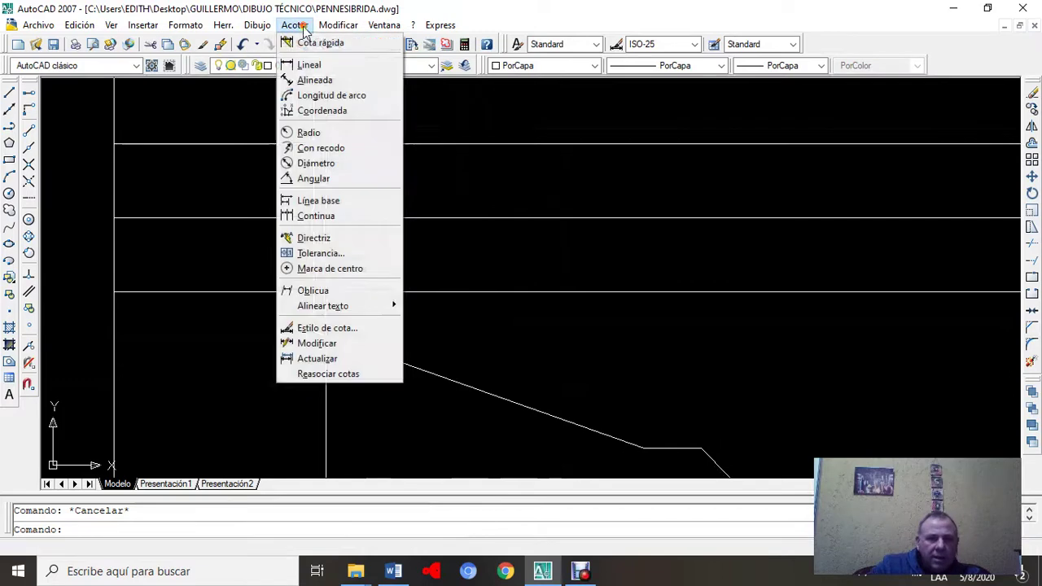
{"action": "left_click", "coordinate": [320, 67]}
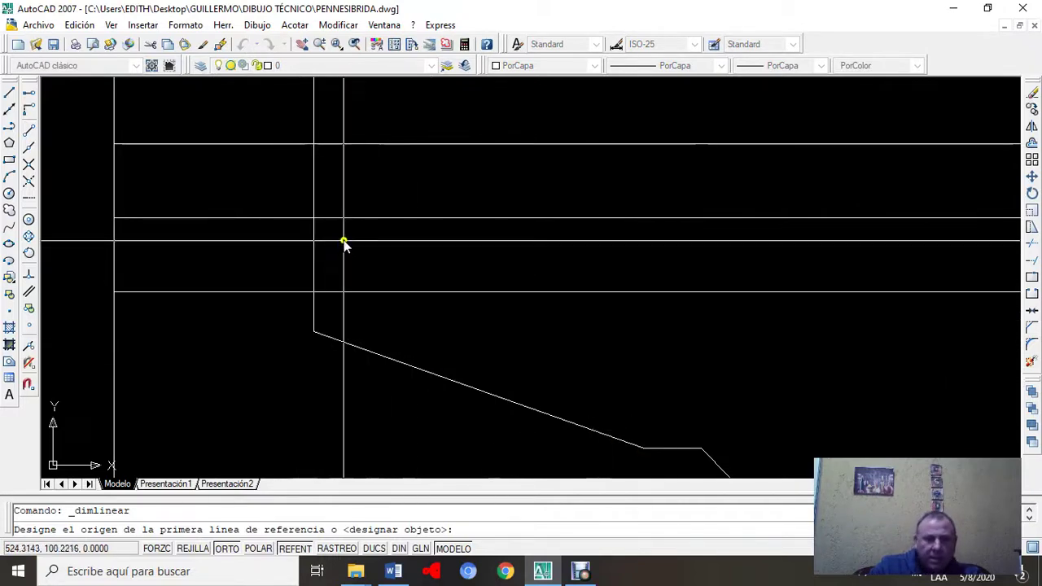
{"action": "left_click", "coordinate": [314, 293]}
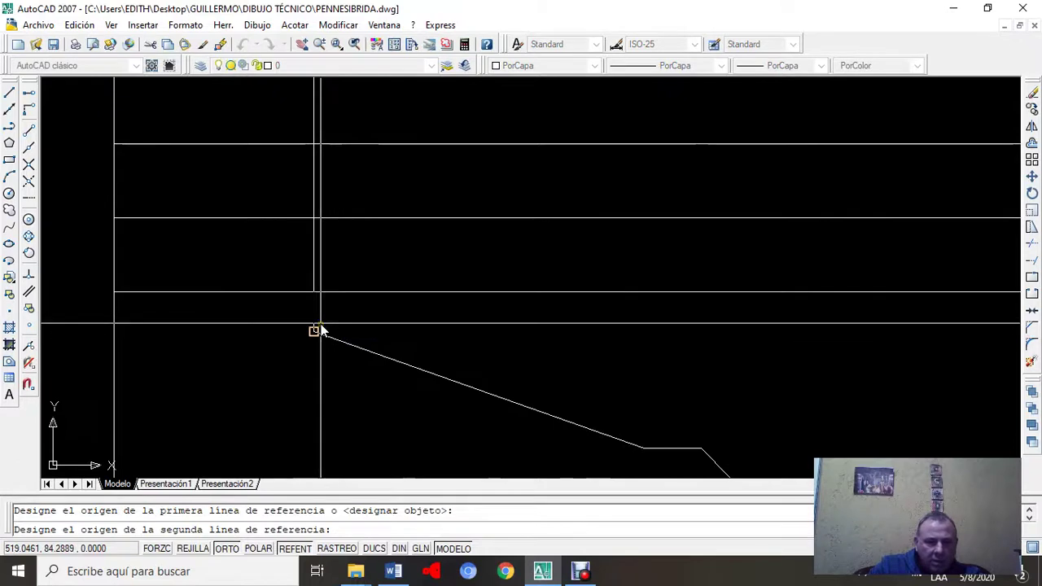
{"action": "scroll", "coordinate": [437, 332], "scroll_direction": "up", "scroll_amount": 3}
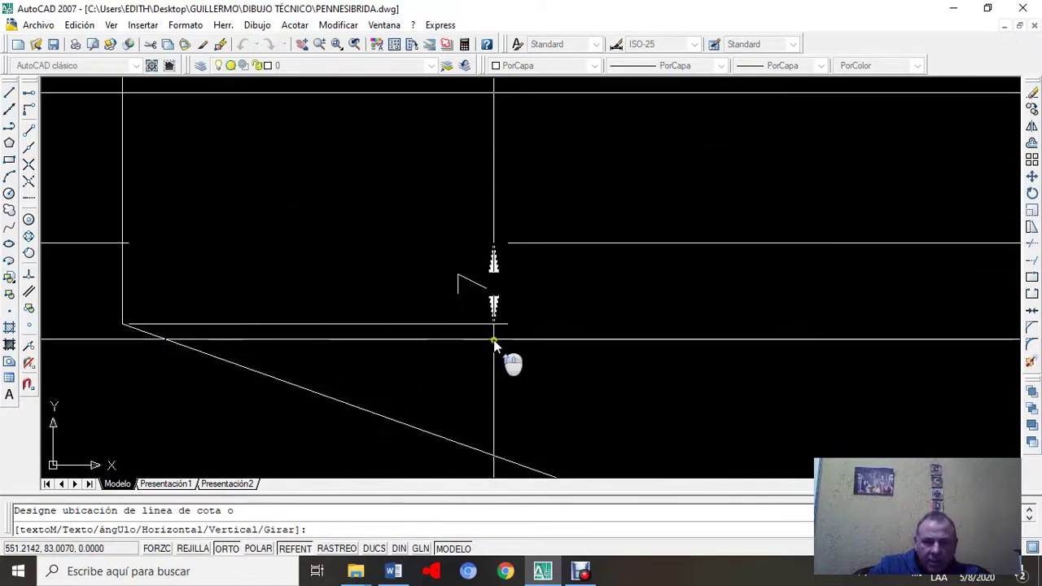
{"action": "left_click", "coordinate": [493, 340]}
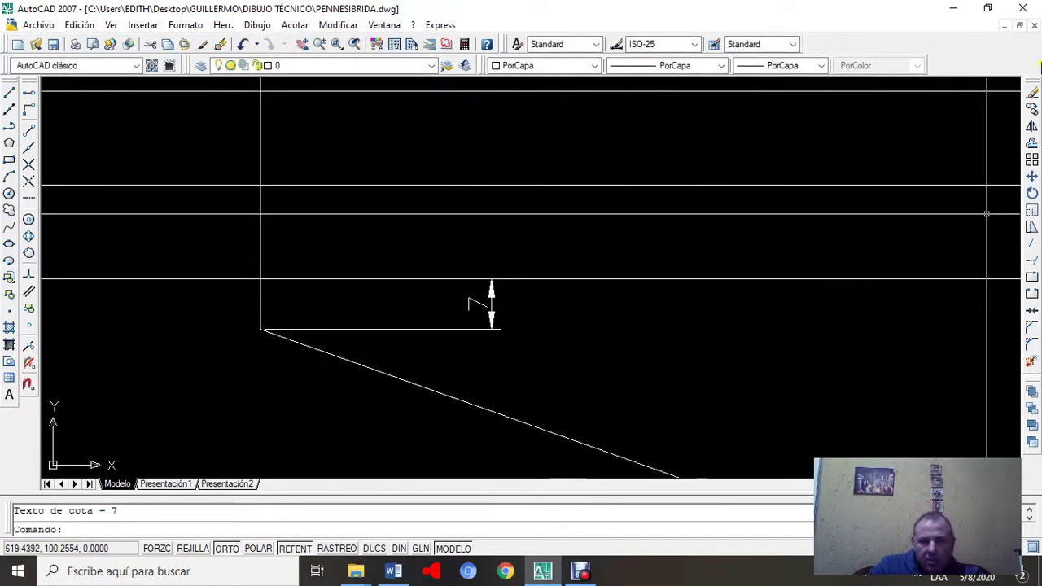
Step: Switch to BRIDA.dwg and measure the vertical distance from the bolt hole's lower edge to the start of the sloped edge
{"action": "left_click", "coordinate": [1034, 25]}
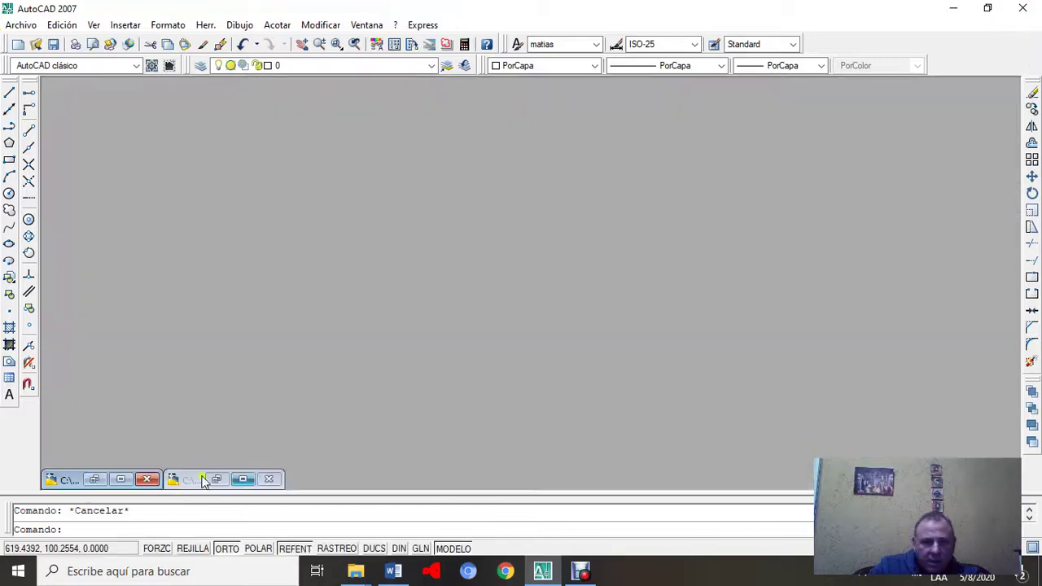
{"action": "left_click", "coordinate": [120, 479]}
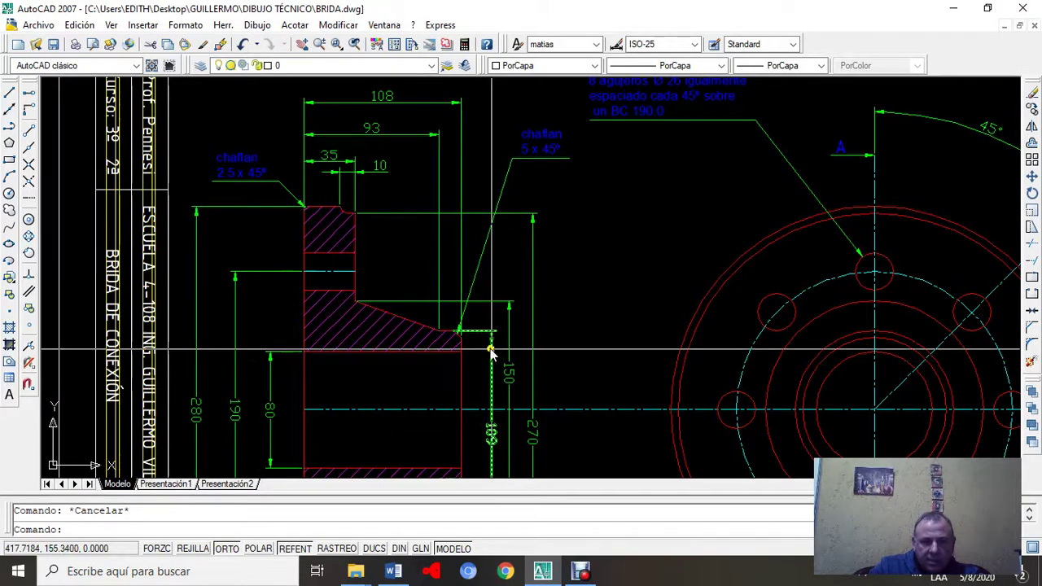
{"action": "scroll", "coordinate": [478, 361], "scroll_direction": "up", "scroll_amount": 8}
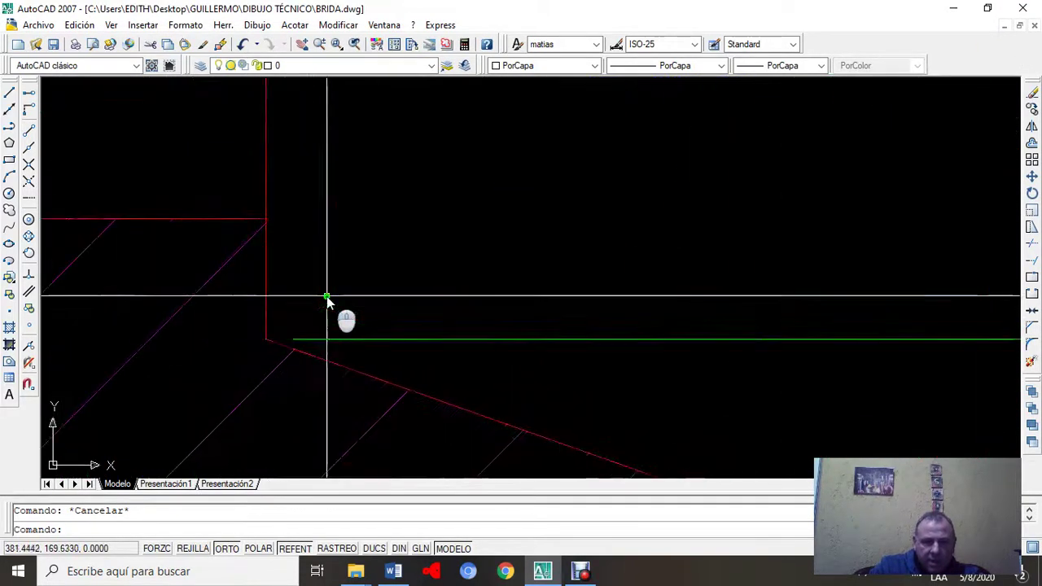
{"action": "middle_click_drag", "start_coordinate": [495, 272], "coordinate": [498, 290]}
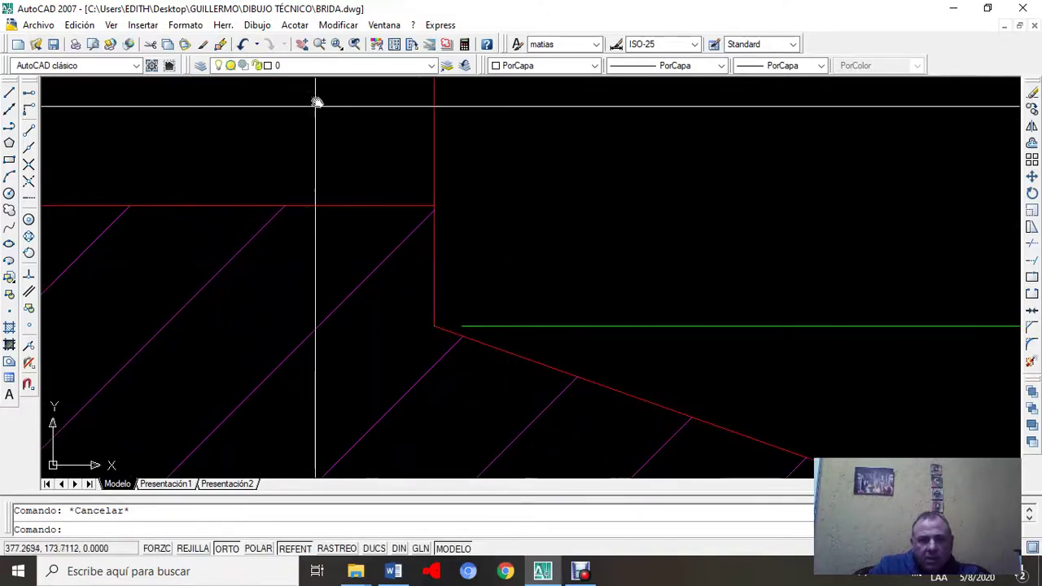
{"action": "left_click", "coordinate": [295, 24]}
{"action": "left_click", "coordinate": [311, 67]}
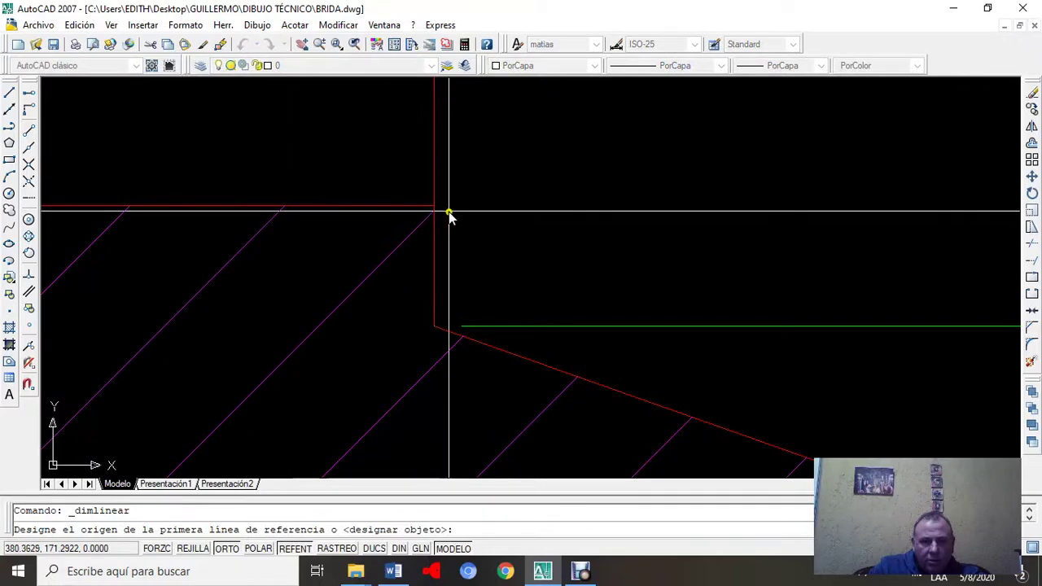
{"action": "scroll", "coordinate": [431, 226], "scroll_direction": "up", "scroll_amount": 4}
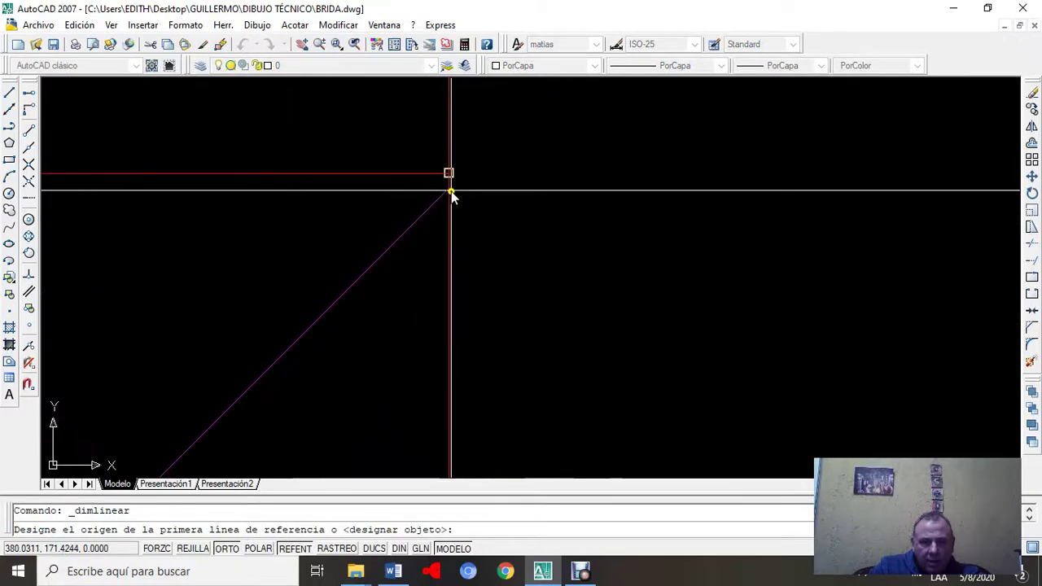
{"action": "left_click", "coordinate": [450, 175]}
{"action": "scroll", "coordinate": [472, 191], "scroll_direction": "down", "scroll_amount": 3}
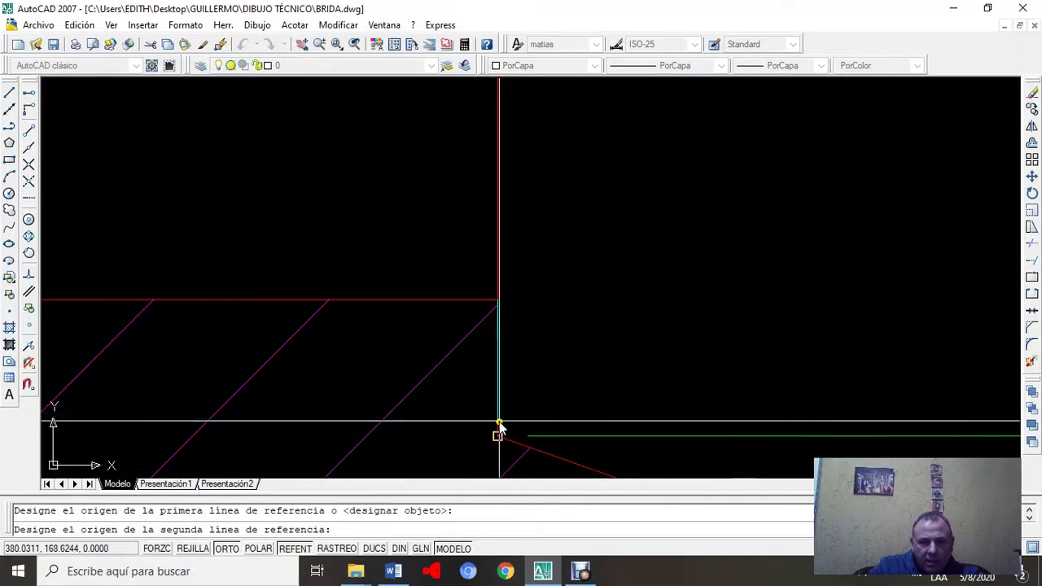
{"action": "left_click", "coordinate": [507, 416]}
{"action": "scroll", "coordinate": [684, 344], "scroll_direction": "down", "scroll_amount": 5}
{"action": "scroll", "coordinate": [687, 334], "scroll_direction": "up", "scroll_amount": 3}
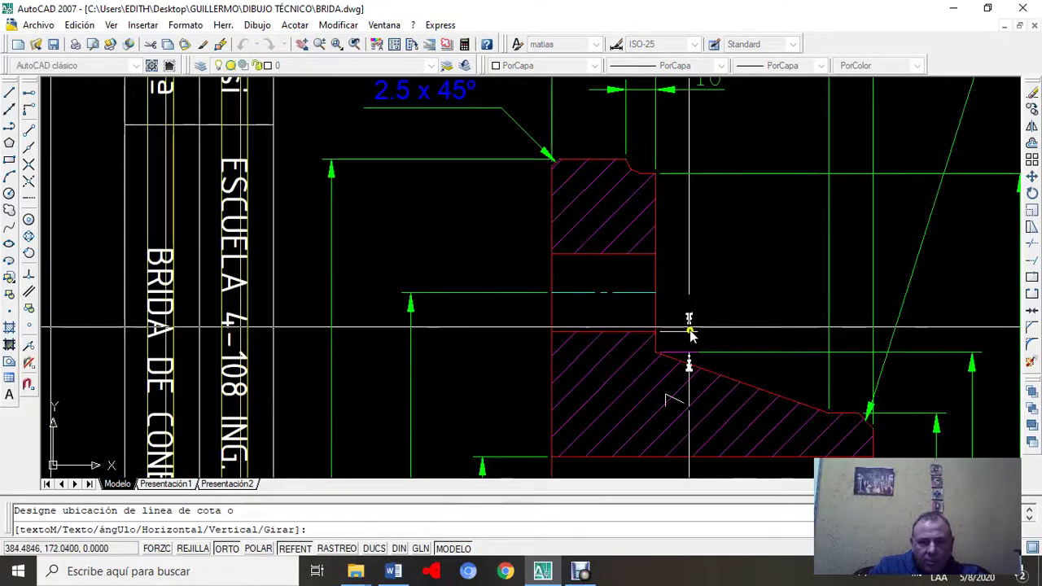
{"action": "scroll", "coordinate": [689, 333], "scroll_direction": "down", "scroll_amount": 3}
{"action": "middle_click_drag", "start_coordinate": [690, 332], "coordinate": [598, 334]}
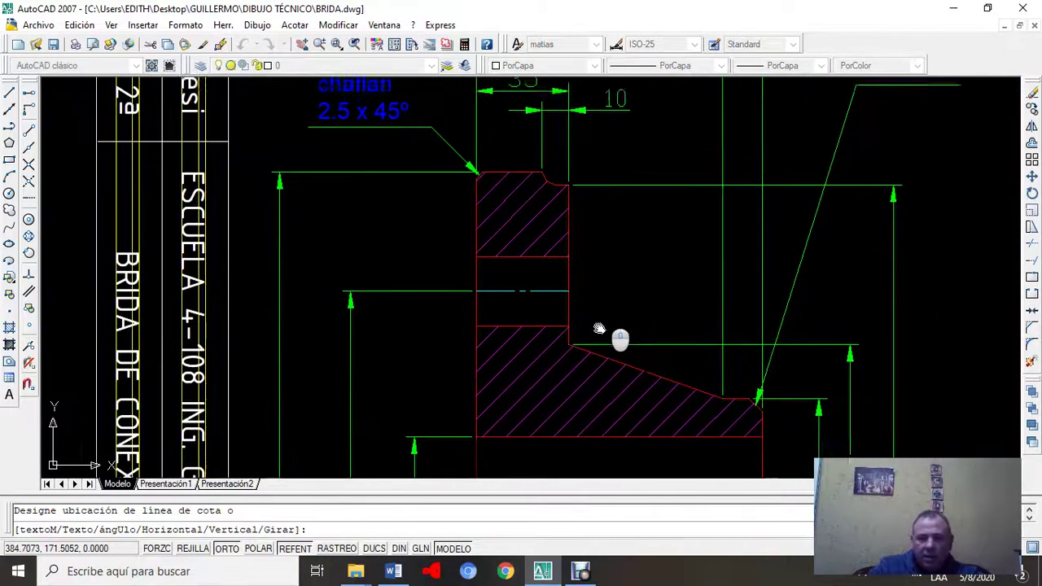
{"action": "key", "text": "Escape"}
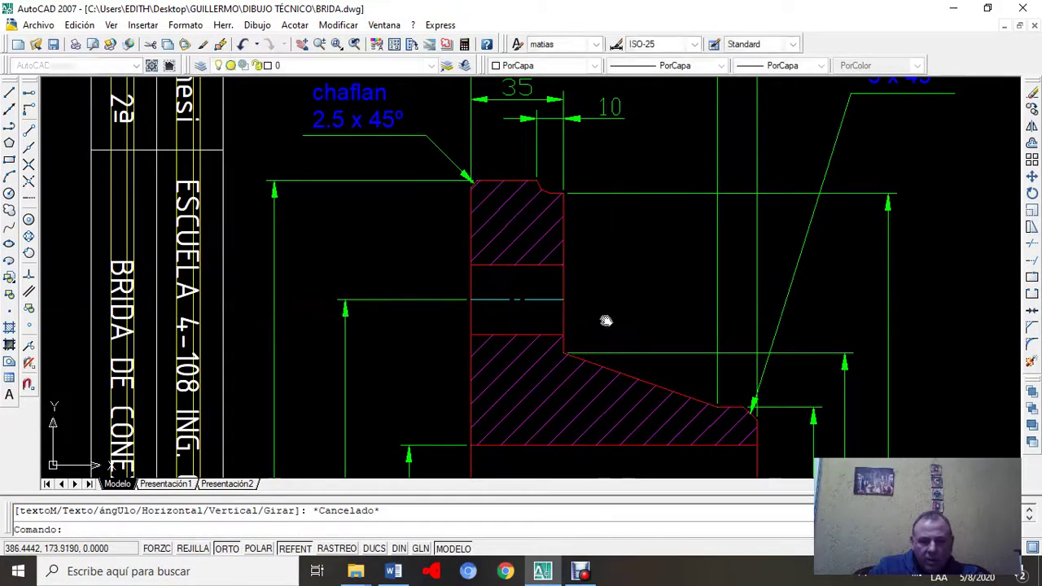
Step: Measure the sloped edge's length in the BRIDA.dwg section view with an aligned dimension, without placing it
{"action": "scroll", "coordinate": [668, 404], "scroll_direction": "up", "scroll_amount": 5}
{"action": "middle_click_drag", "start_coordinate": [666, 406], "coordinate": [614, 386]}
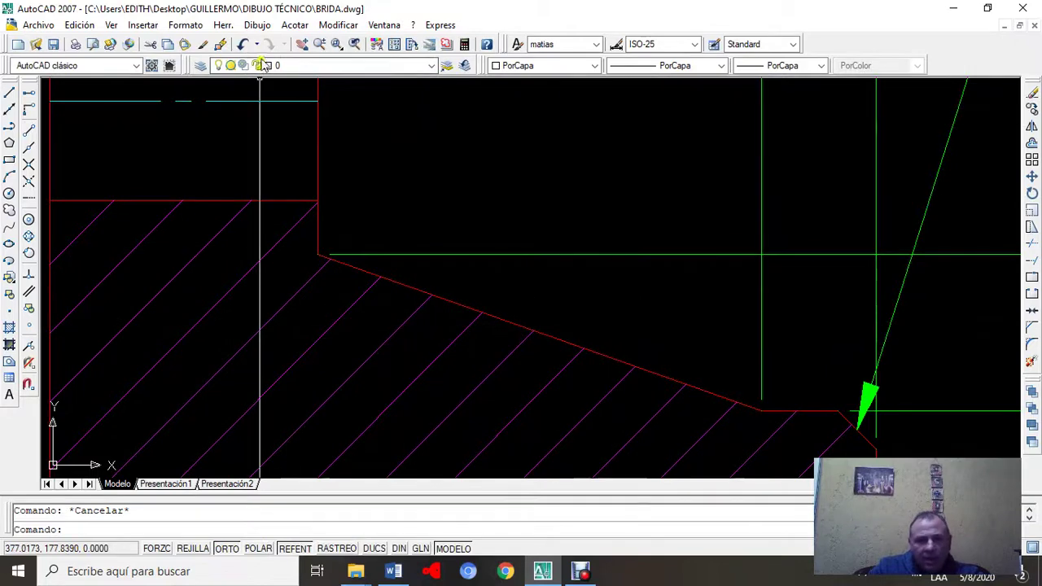
{"action": "left_click", "coordinate": [293, 25]}
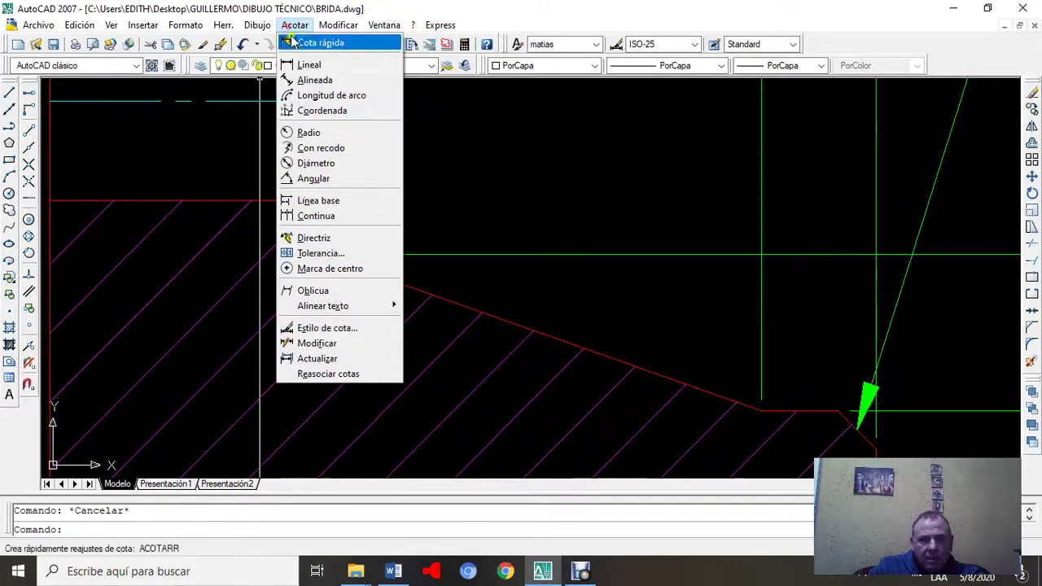
{"action": "left_click", "coordinate": [314, 80]}
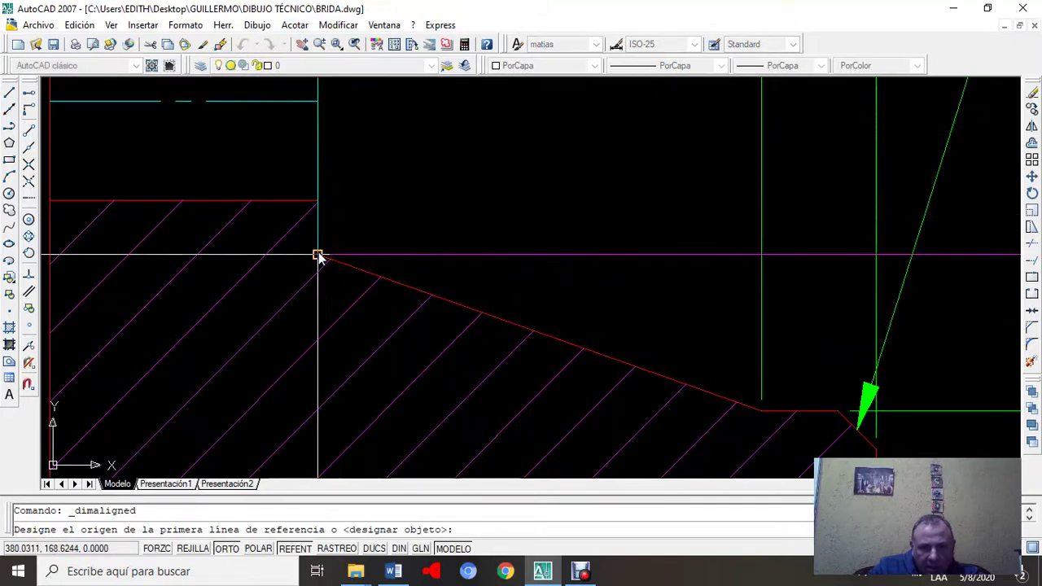
{"action": "scroll", "coordinate": [757, 350], "scroll_direction": "up", "scroll_amount": 5}
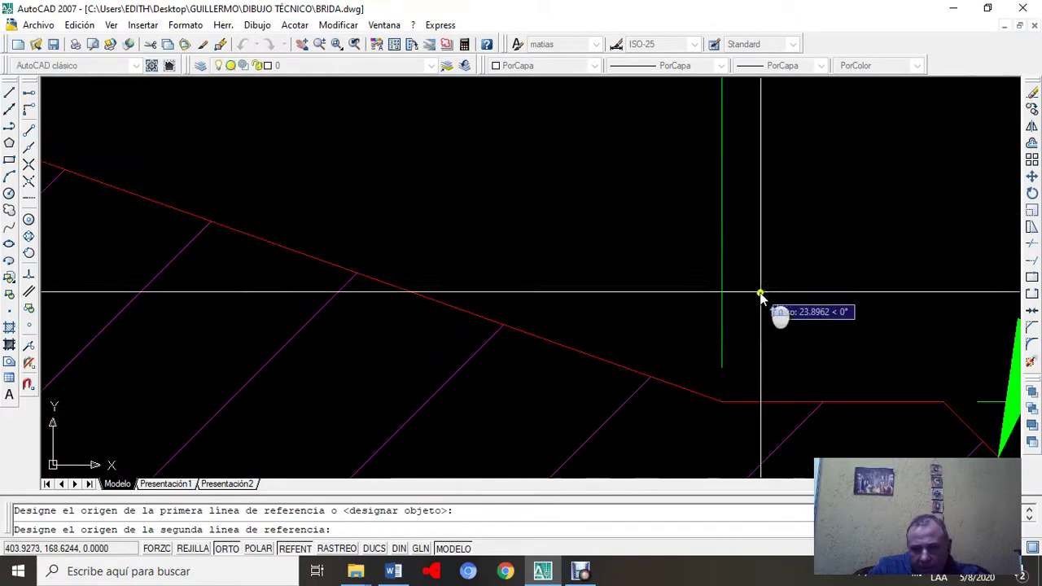
{"action": "left_click", "coordinate": [721, 400]}
{"action": "scroll", "coordinate": [662, 337], "scroll_direction": "down", "scroll_amount": 5}
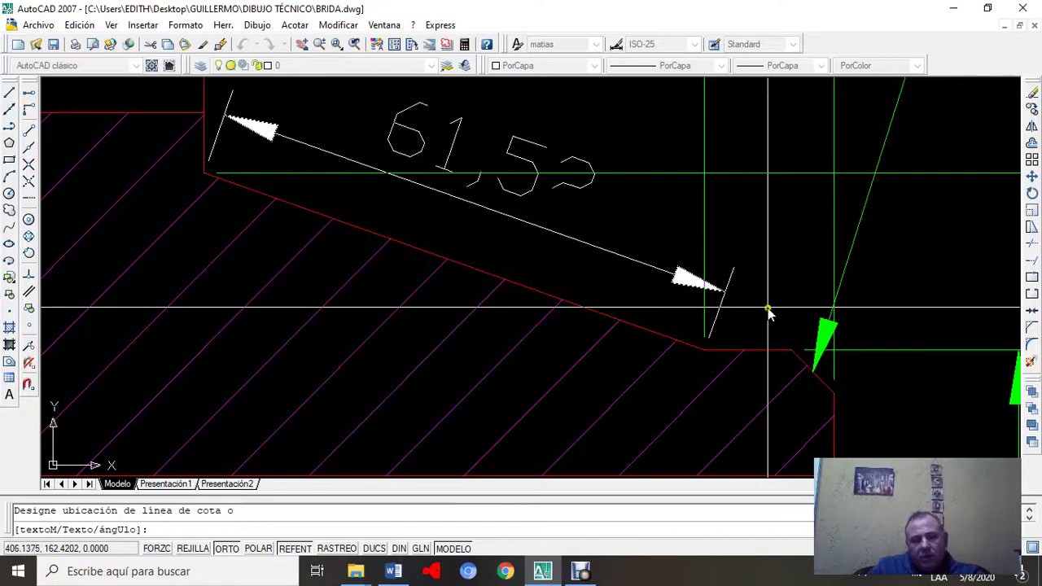
{"action": "key", "text": "Escape"}
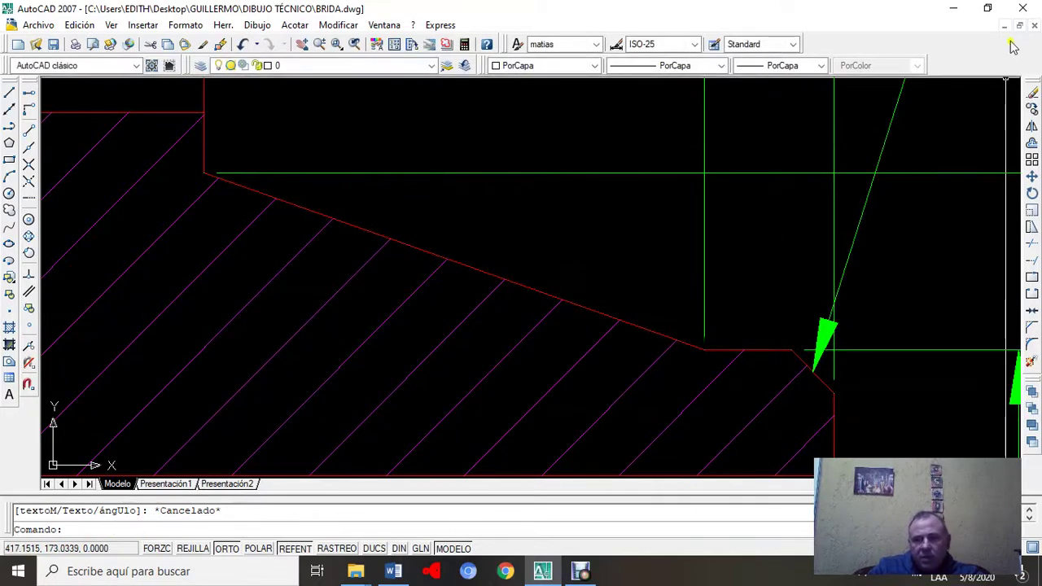
Step: Return to PENNESIBRIDA.dwg and erase the vertical dimension between the hole's lower edge and the sloped edge's corner
{"action": "left_click", "coordinate": [1007, 27]}
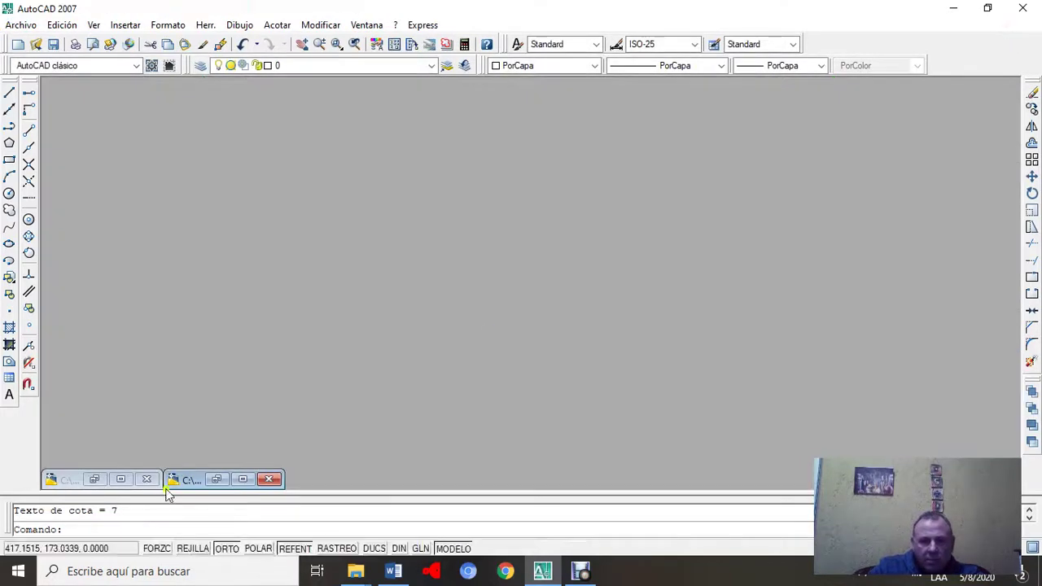
{"action": "left_click", "coordinate": [241, 481]}
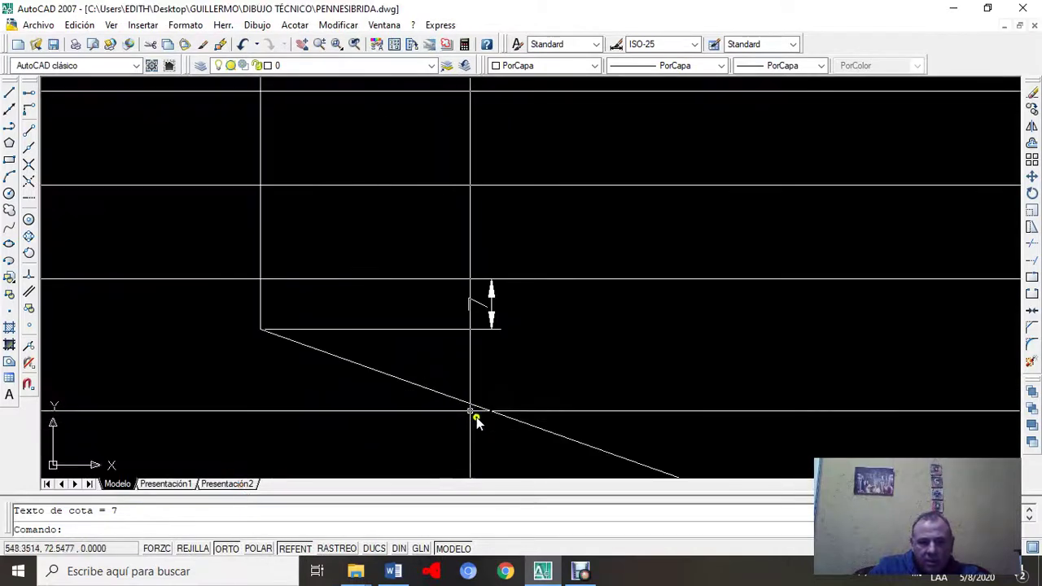
{"action": "left_click", "coordinate": [495, 302]}
{"action": "left_click", "coordinate": [486, 333]}
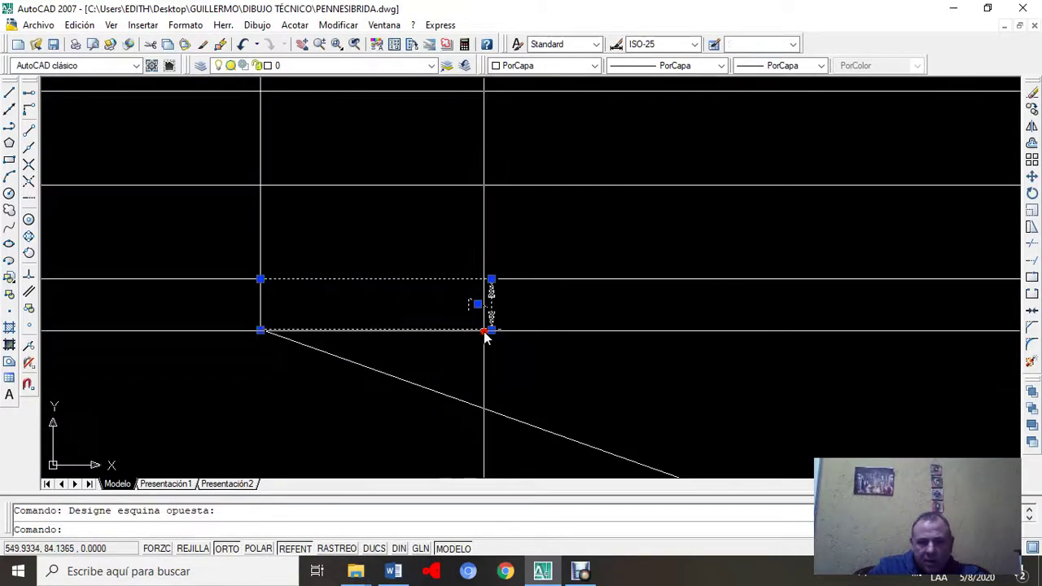
{"action": "key", "text": "Delete"}
Step: Measure the length of the profile's sloped edge with an aligned dimension, without placing it
{"action": "mouse_move", "coordinate": [577, 377]}
{"action": "middle_mouse_down"}
{"action": "mouse_move", "coordinate": [602, 402]}
{"action": "mouse_move", "coordinate": [496, 302]}
{"action": "mouse_move", "coordinate": [417, 128]}
{"action": "middle_mouse_up"}
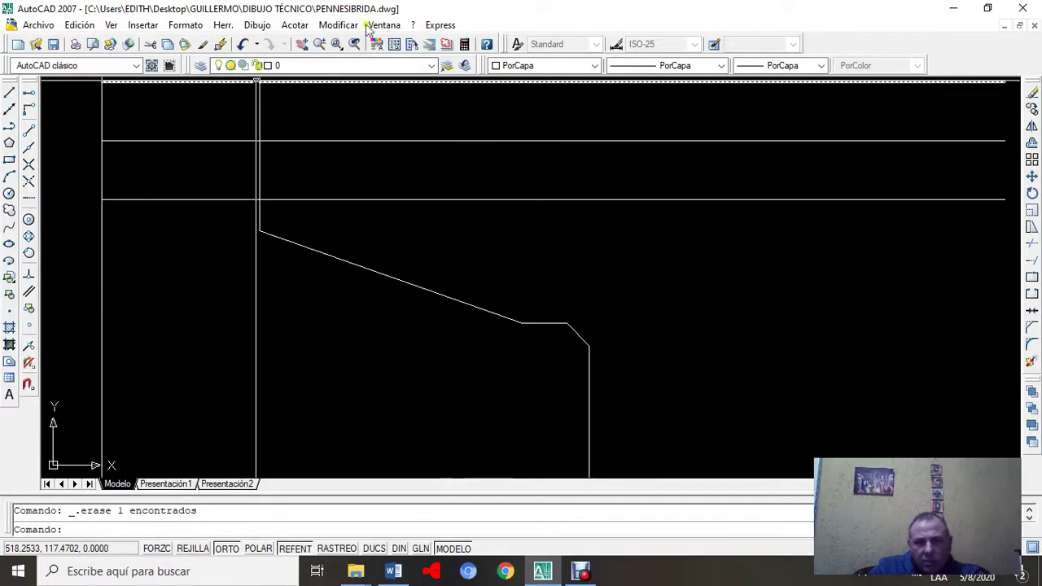
{"action": "left_click", "coordinate": [295, 26]}
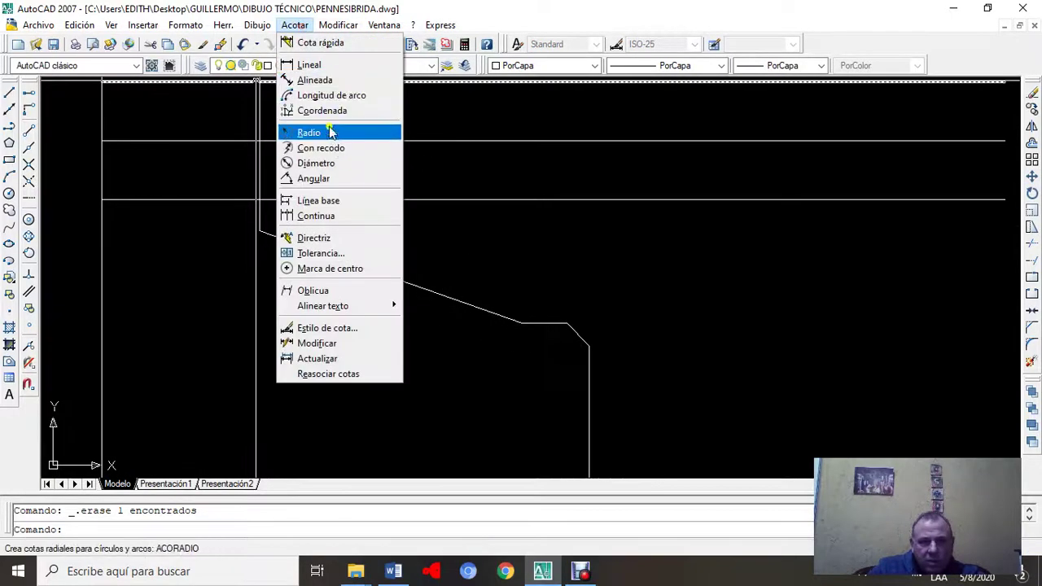
{"action": "left_click", "coordinate": [328, 81]}
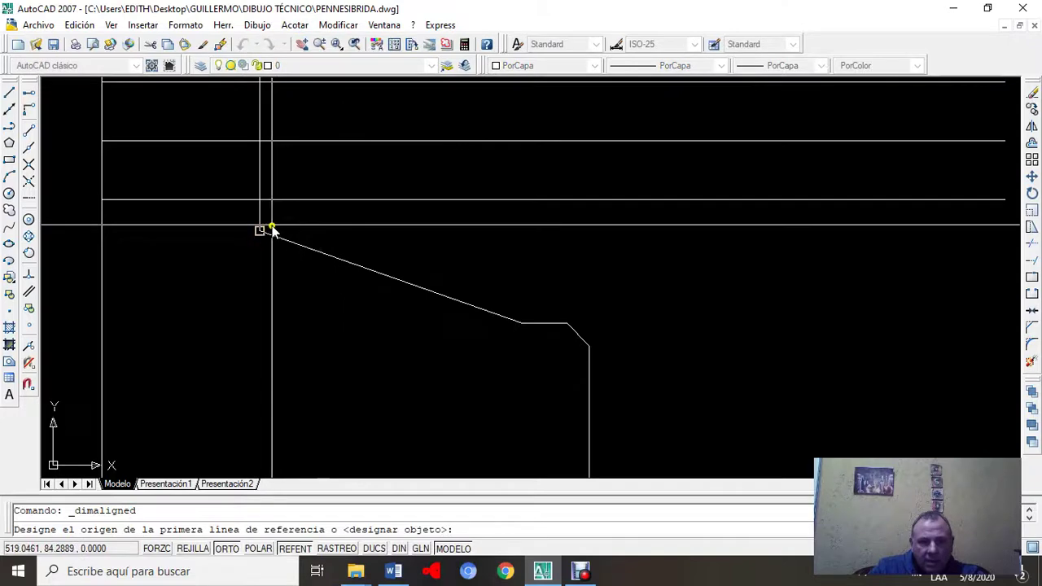
{"action": "left_click", "coordinate": [270, 229]}
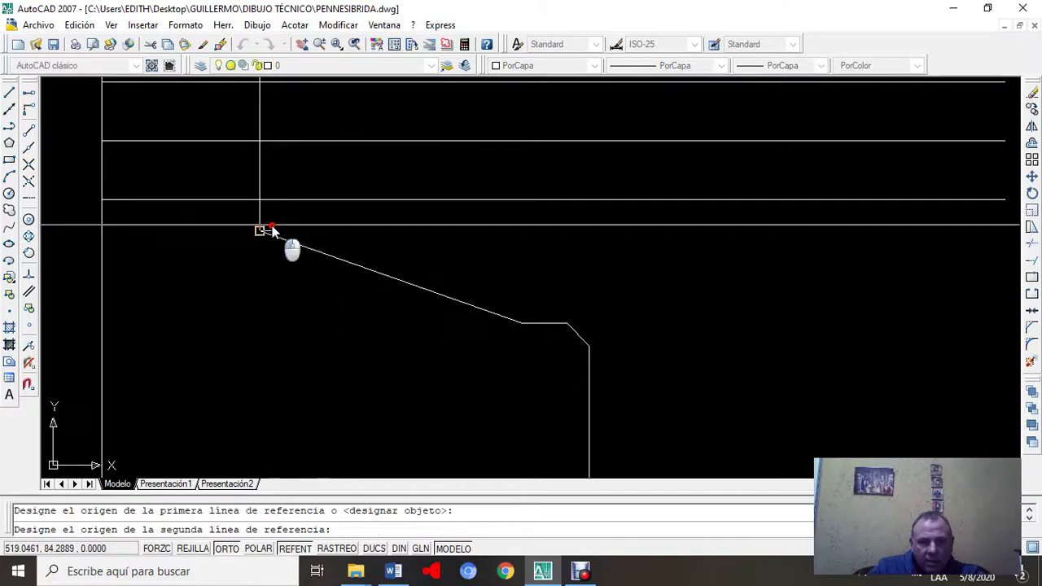
{"action": "left_click", "coordinate": [522, 322]}
{"action": "scroll", "coordinate": [528, 308], "scroll_direction": "up", "scroll_amount": 2}
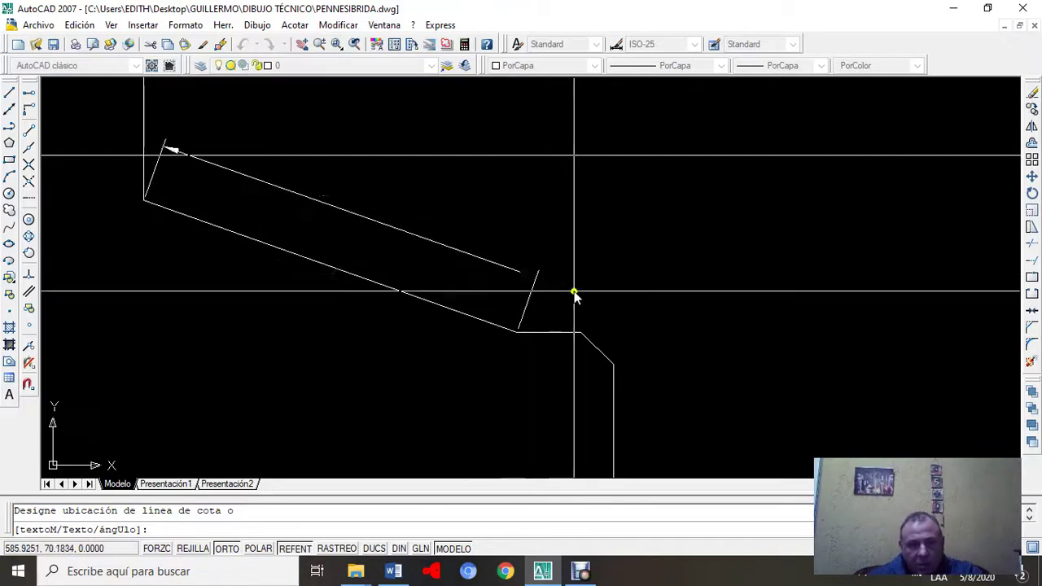
{"action": "key", "text": "Escape"}
{"action": "scroll", "coordinate": [583, 293], "scroll_direction": "down", "scroll_amount": 4}
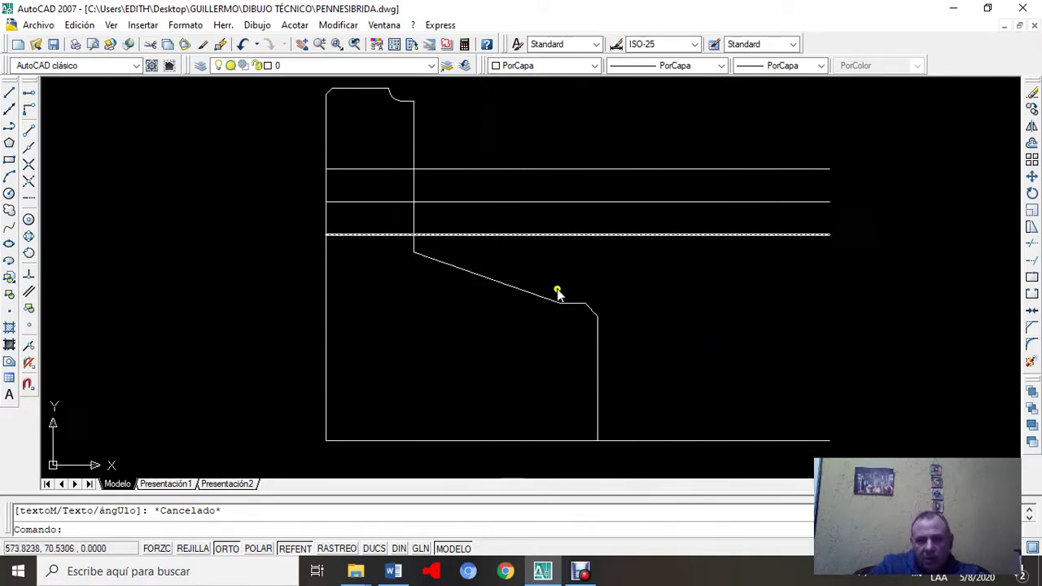
Step: Trim the three horizontal bolt hole lines where they extend past the flange's right vertical edge
{"action": "left_click", "coordinate": [339, 24]}
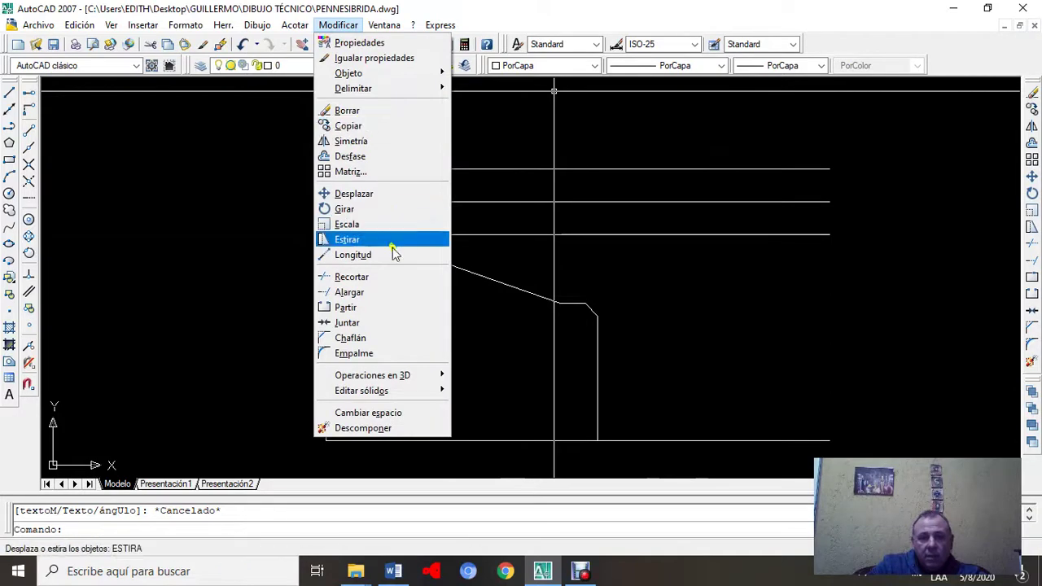
{"action": "left_click", "coordinate": [370, 277]}
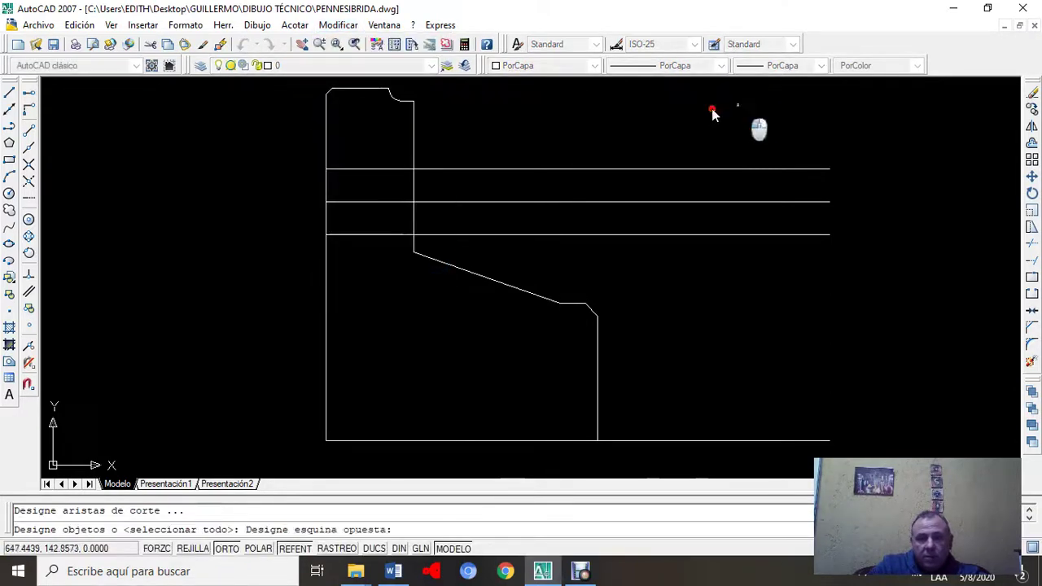
{"action": "left_click", "coordinate": [216, 368]}
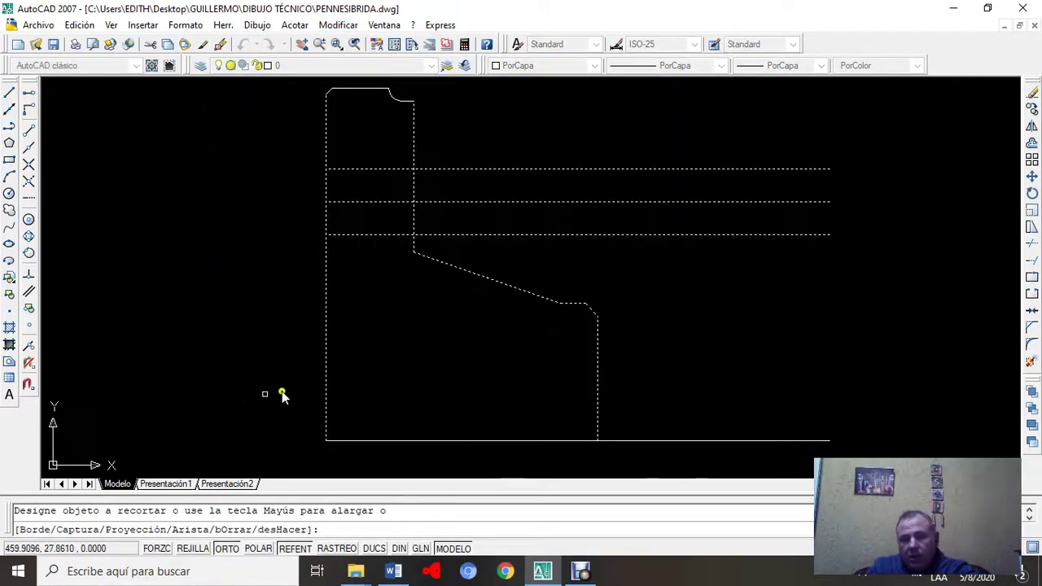
{"action": "left_click", "coordinate": [741, 124]}
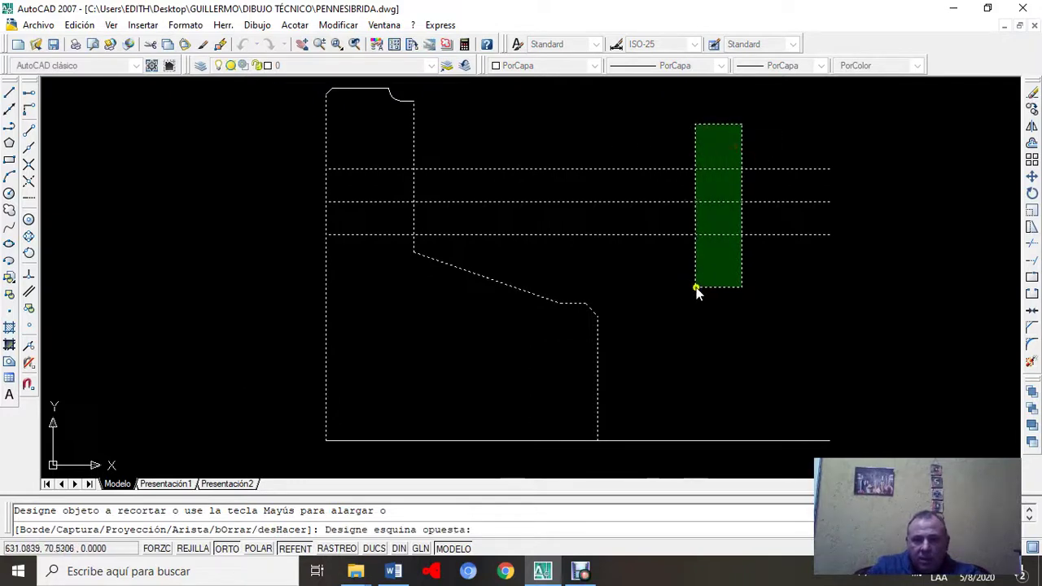
{"action": "left_click", "coordinate": [694, 286]}
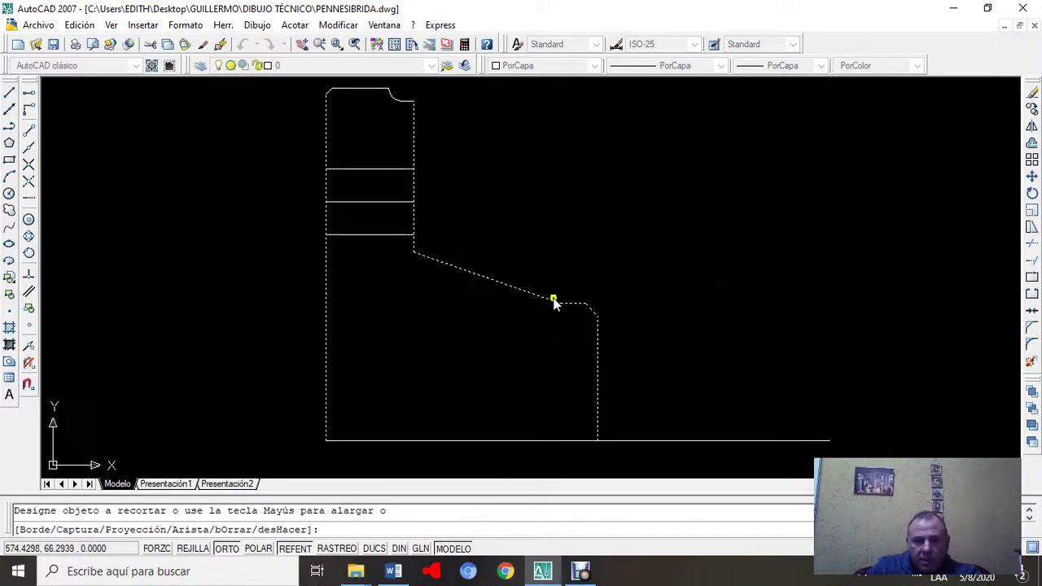
{"action": "key", "text": "Escape"}
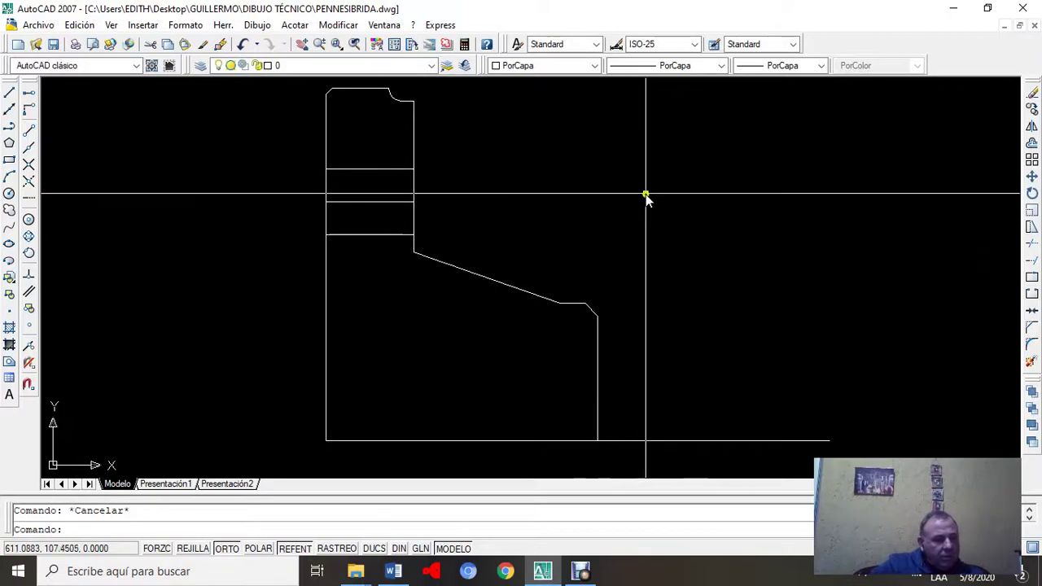
Step: Switch to BRIDA.dwg and check the central bore's diameter dimension in the section view
{"action": "left_click", "coordinate": [1002, 27]}
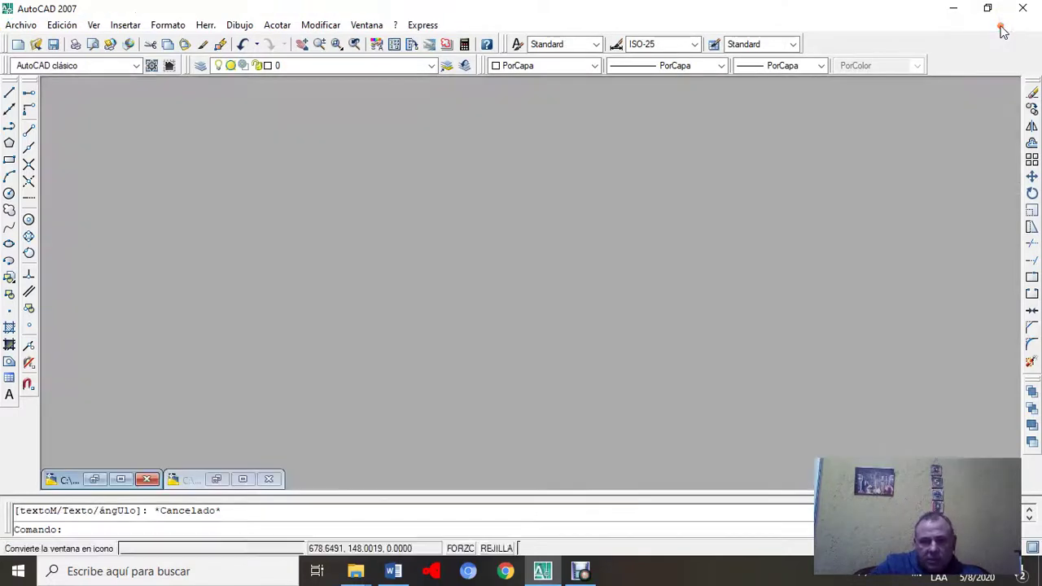
{"action": "left_click", "coordinate": [121, 481]}
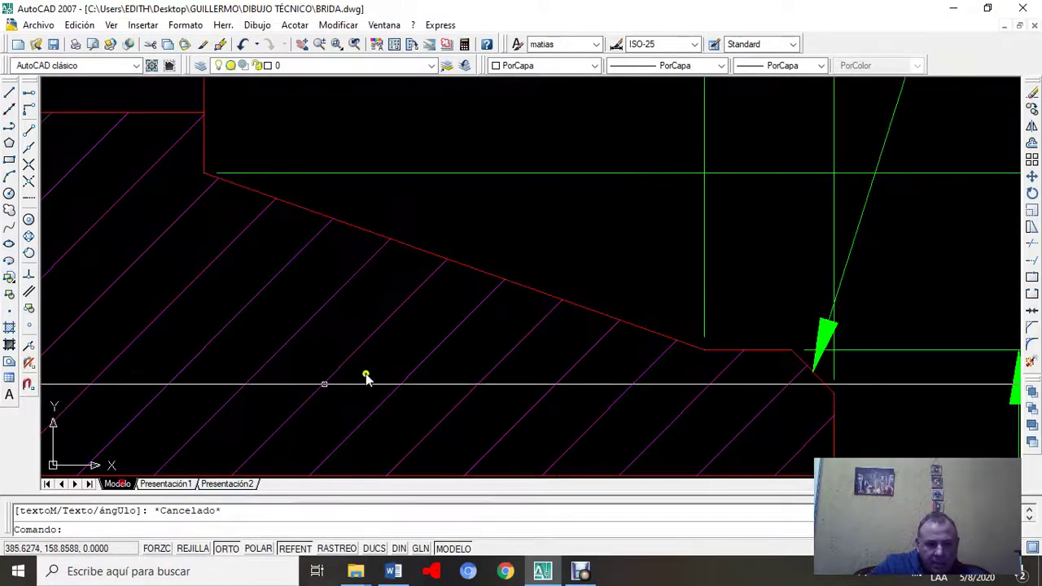
{"action": "scroll", "coordinate": [610, 407], "scroll_direction": "down", "scroll_amount": 5}
{"action": "middle_click_drag", "start_coordinate": [603, 395], "coordinate": [514, 211]}
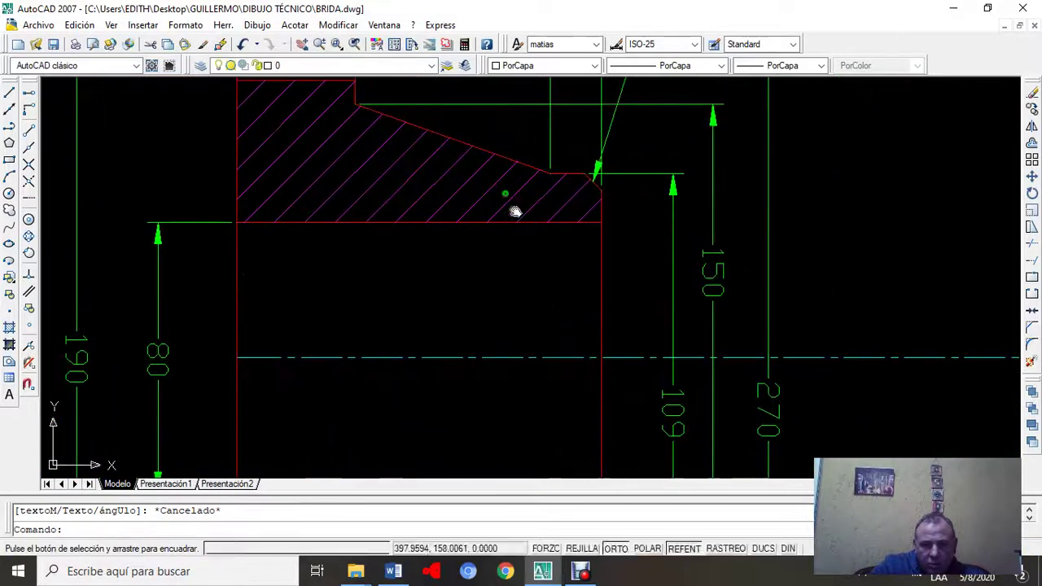
{"action": "scroll", "coordinate": [521, 220], "scroll_direction": "down", "scroll_amount": 2}
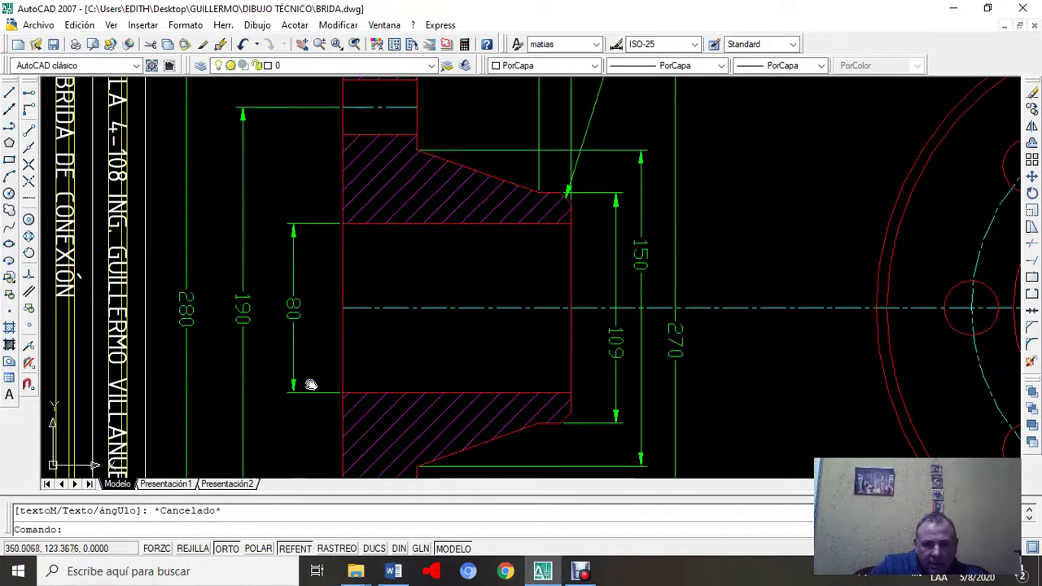
{"action": "left_click", "coordinate": [327, 241]}
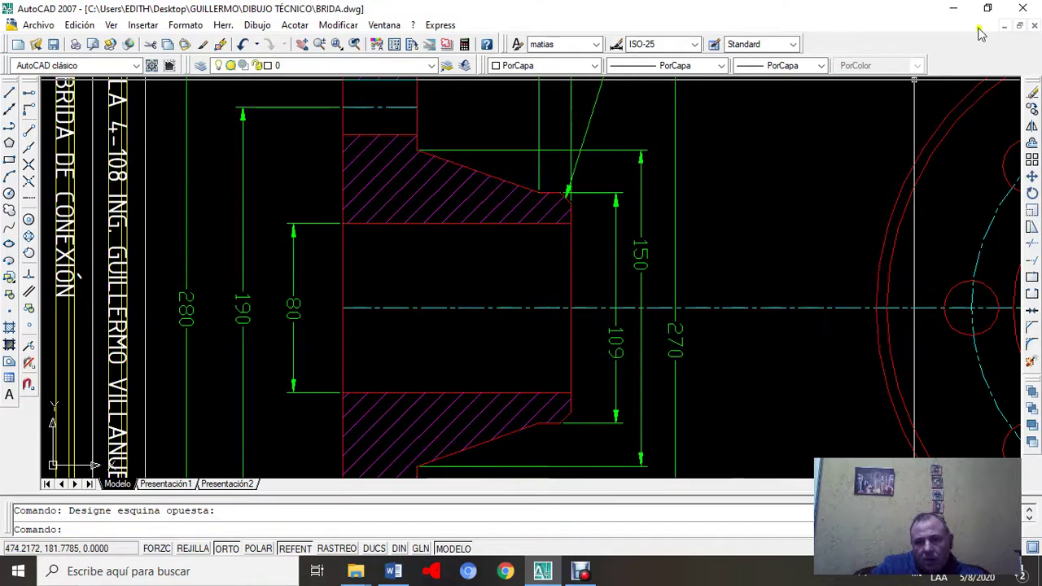
Step: Return to PENNESIBRIDA.dwg and offset the profile's horizontal base line 40 upward to create the bore edge
{"action": "left_click", "coordinate": [1007, 26]}
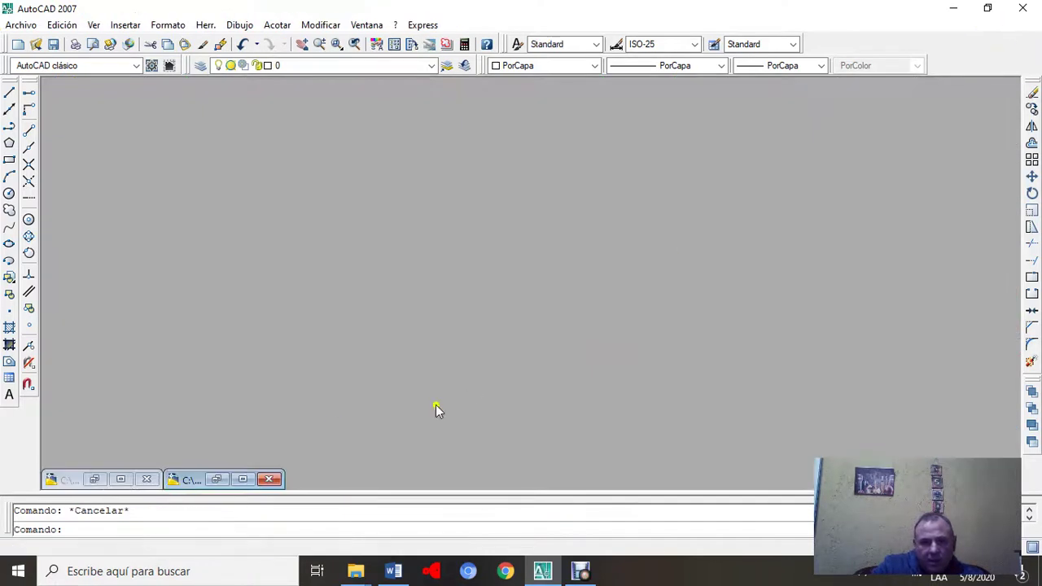
{"action": "left_click", "coordinate": [242, 480]}
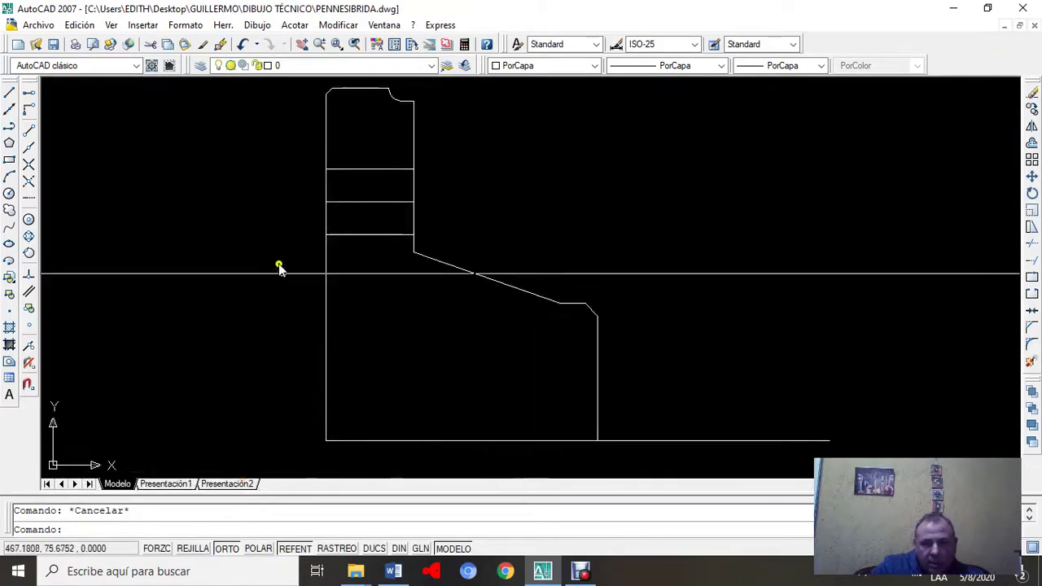
{"action": "left_click", "coordinate": [338, 24]}
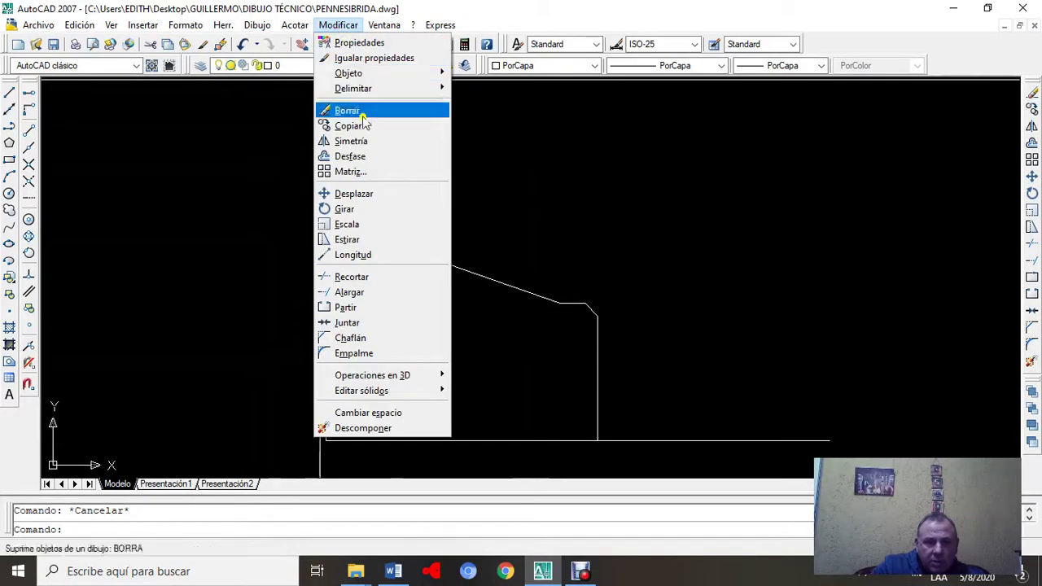
{"action": "left_click", "coordinate": [362, 157]}
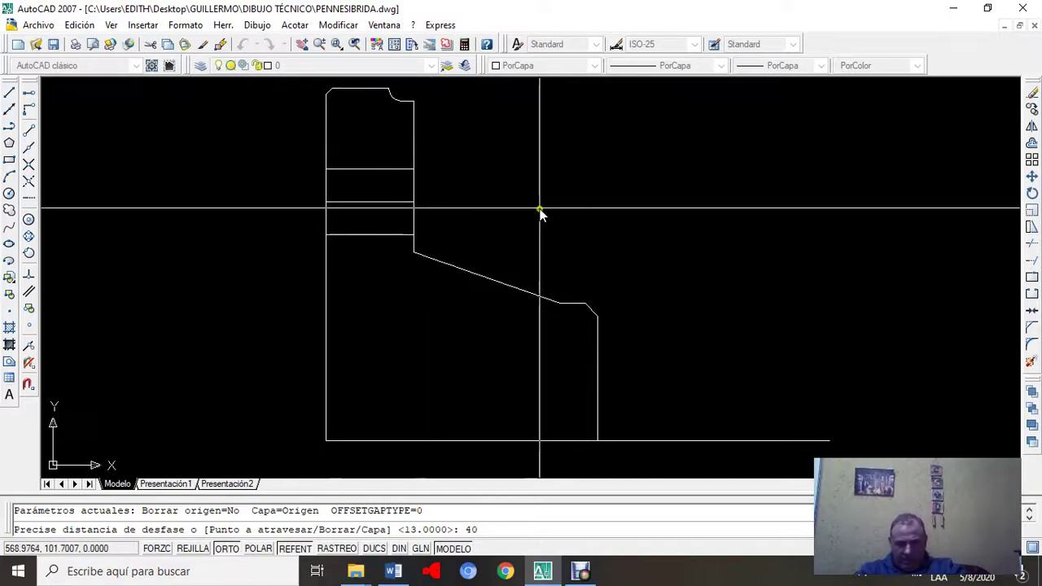
{"action": "key", "text": "Return"}
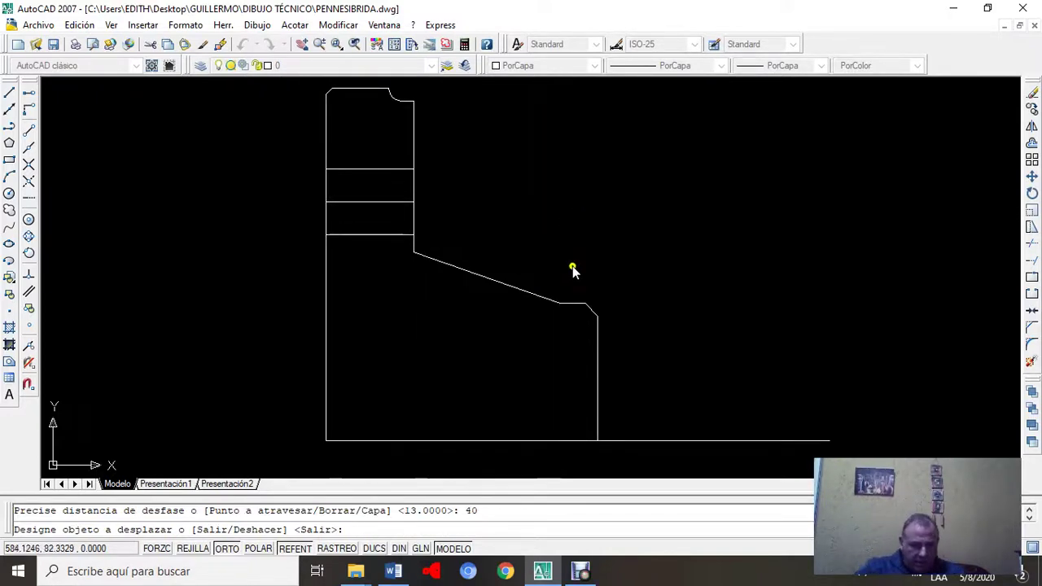
{"action": "left_click", "coordinate": [474, 441]}
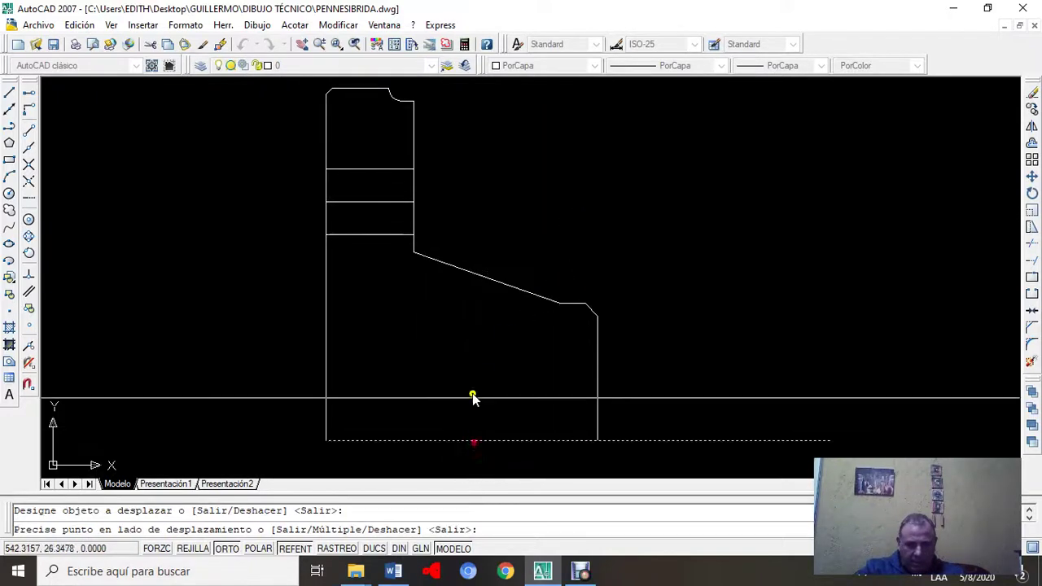
{"action": "left_click", "coordinate": [477, 350]}
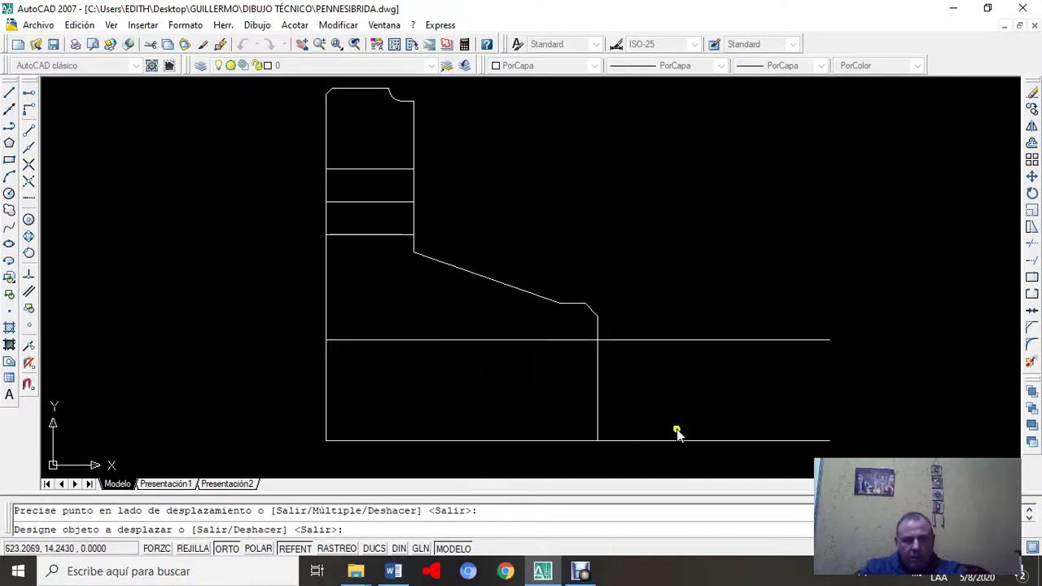
{"action": "key", "text": "Escape"}
Step: Trim the bore edge line where it extends past the hub's right vertical edge
{"action": "left_click", "coordinate": [336, 25]}
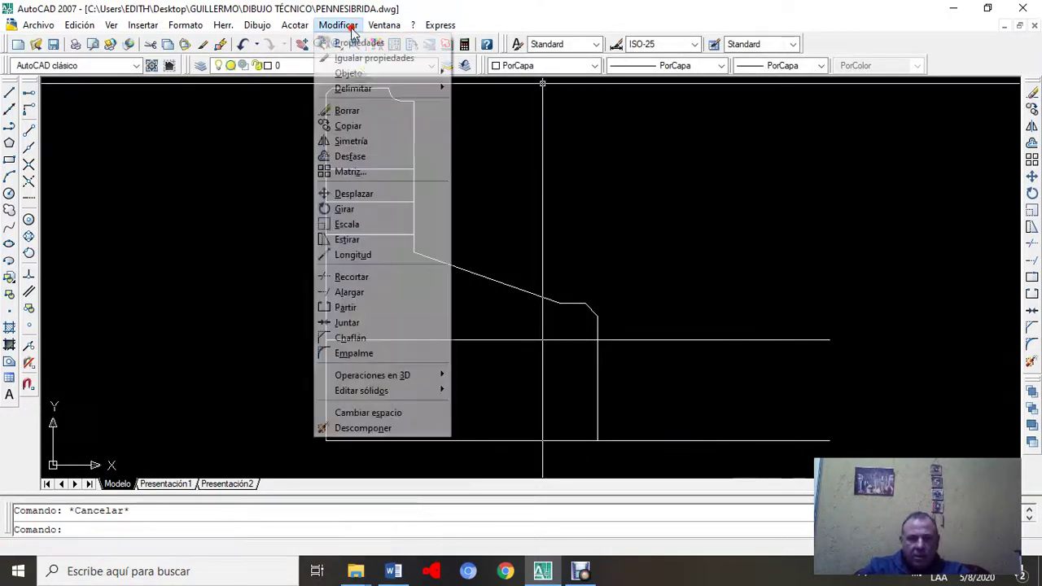
{"action": "left_click", "coordinate": [362, 276]}
{"action": "left_click", "coordinate": [881, 163]}
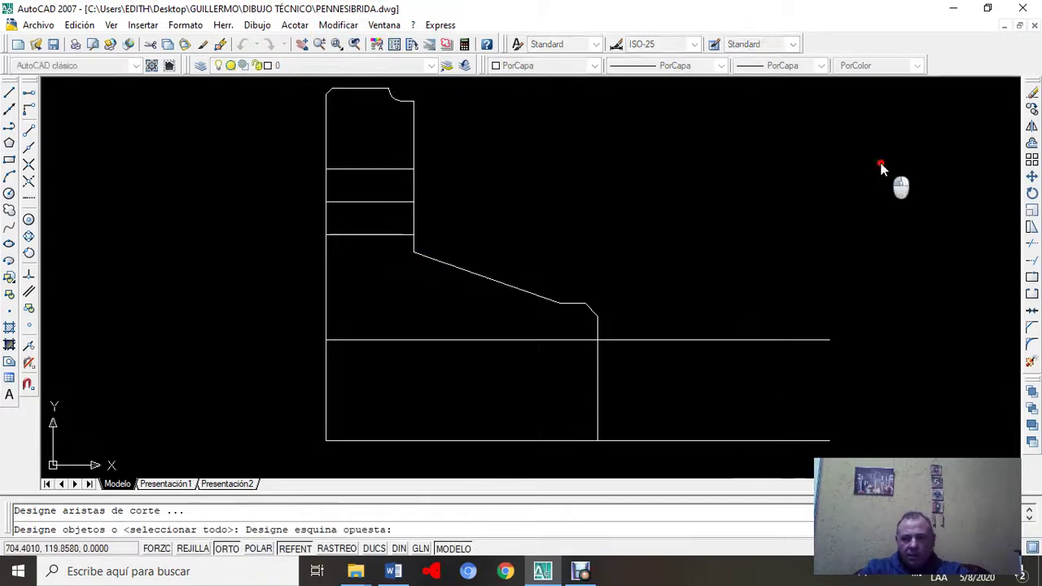
{"action": "left_click", "coordinate": [504, 465]}
{"action": "key", "text": "Return"}
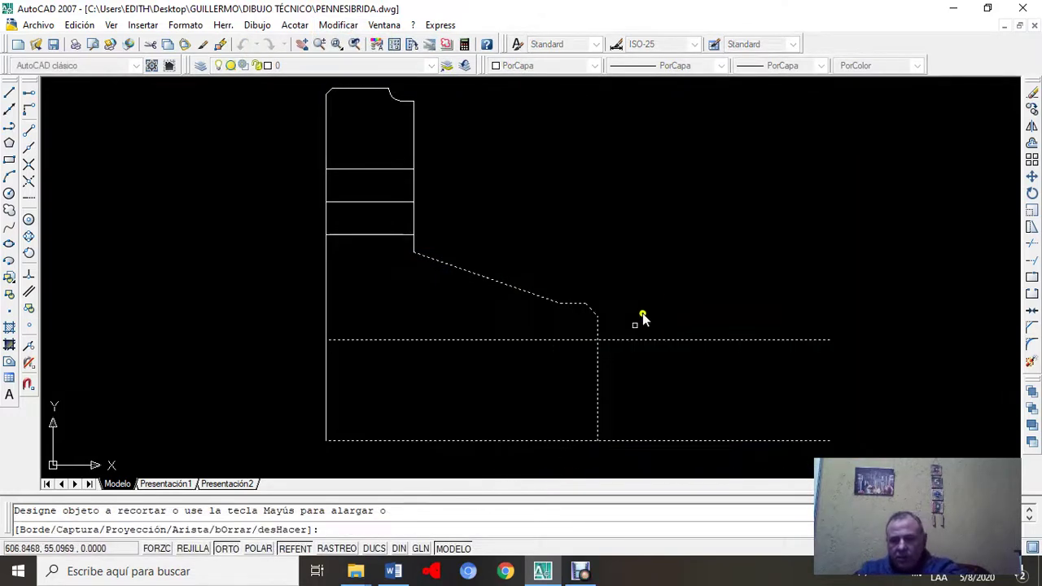
{"action": "left_click", "coordinate": [701, 348]}
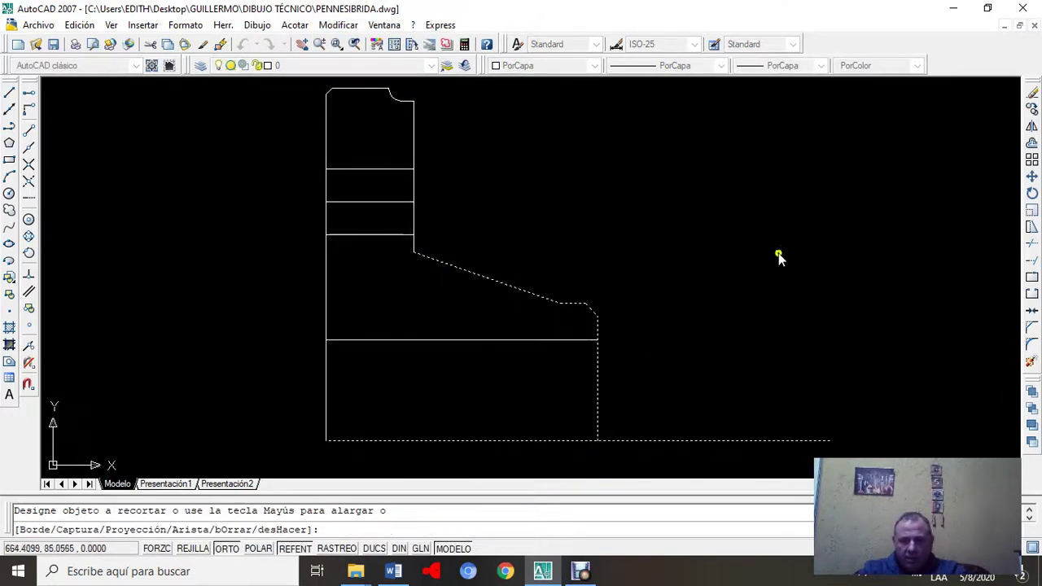
{"action": "key", "text": "Escape"}
{"action": "key", "text": "Escape"}
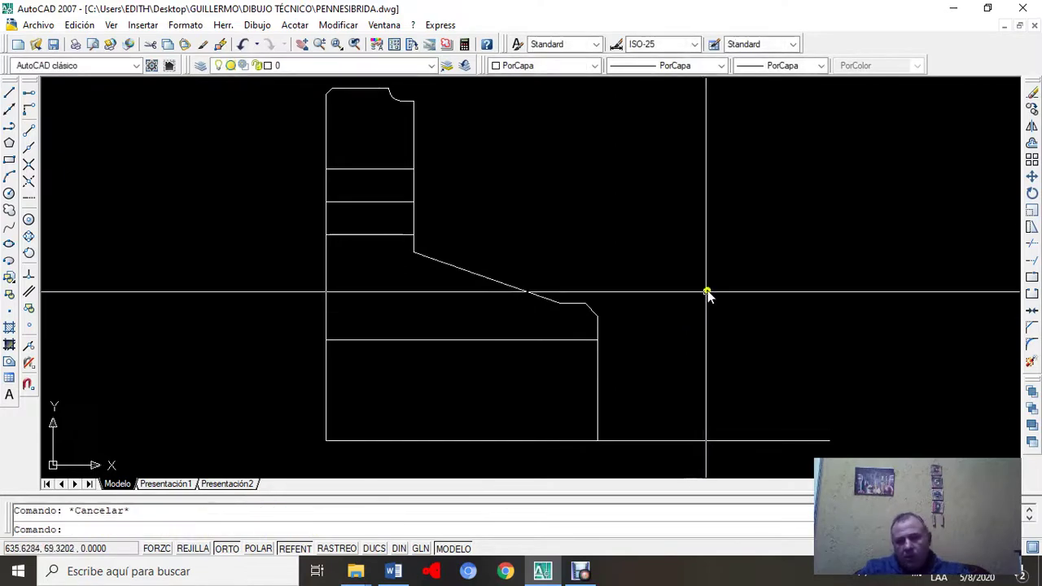
{"action": "scroll", "coordinate": [707, 292], "scroll_direction": "down", "scroll_amount": 2}
{"action": "mouse_move", "coordinate": [709, 289]}
{"action": "middle_mouse_down"}
{"action": "mouse_move", "coordinate": [686, 302]}
{"action": "mouse_move", "coordinate": [600, 274]}
{"action": "mouse_move", "coordinate": [610, 312]}
{"action": "middle_mouse_up"}
{"action": "scroll", "coordinate": [600, 294], "scroll_direction": "up", "scroll_amount": 2}
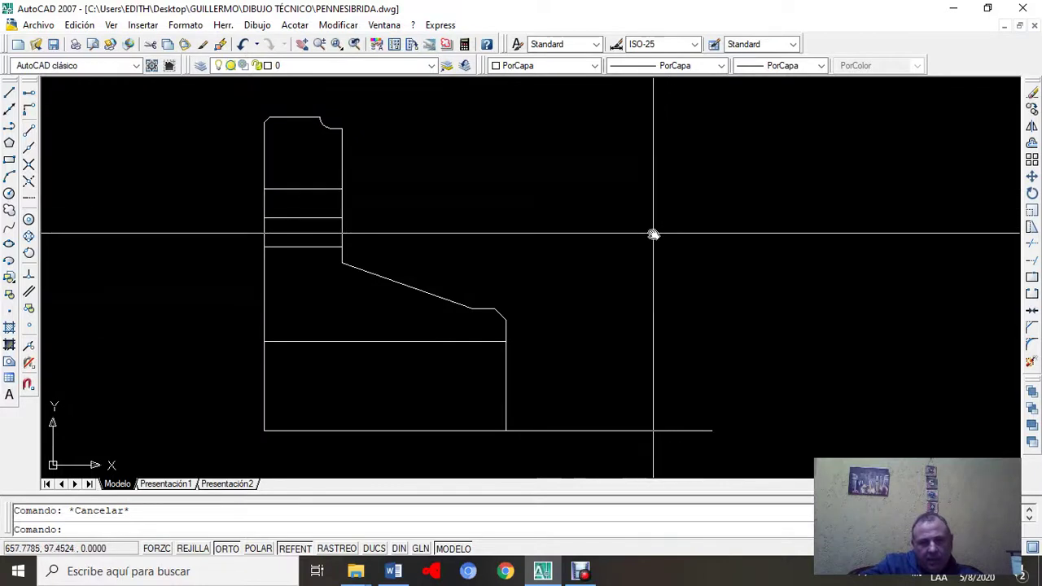
{"action": "scroll", "coordinate": [661, 130], "scroll_direction": "down", "scroll_amount": 2}
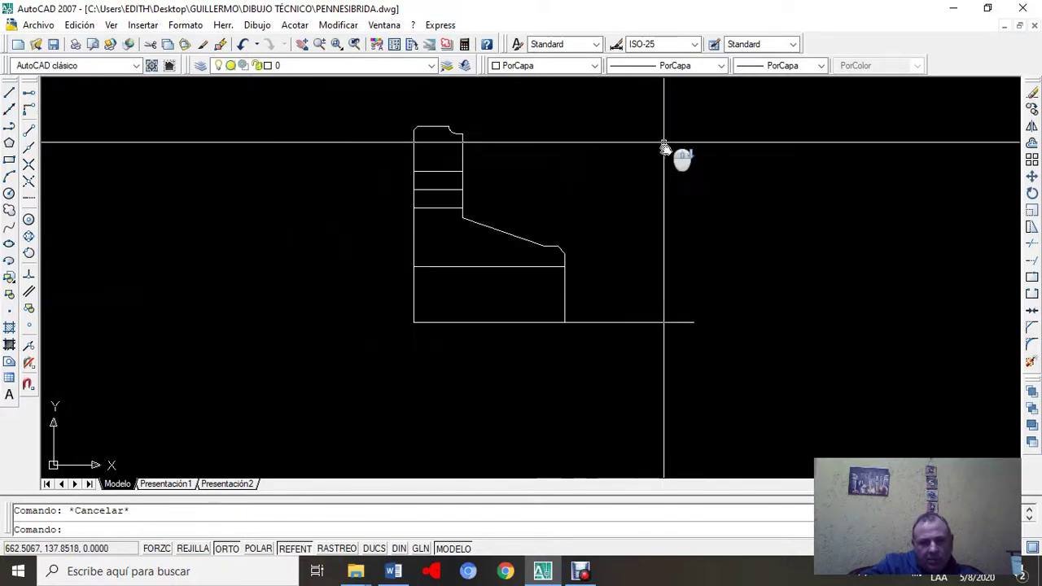
{"action": "scroll", "coordinate": [692, 293], "scroll_direction": "up", "scroll_amount": 3}
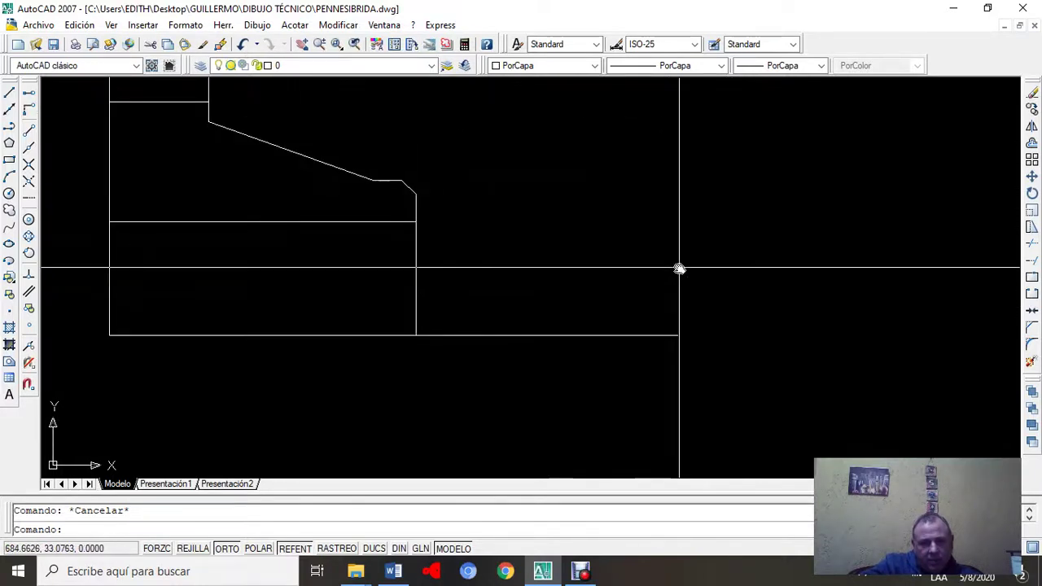
{"action": "scroll", "coordinate": [681, 259], "scroll_direction": "down", "scroll_amount": 2}
{"action": "middle_click_drag", "start_coordinate": [682, 251], "coordinate": [705, 332]}
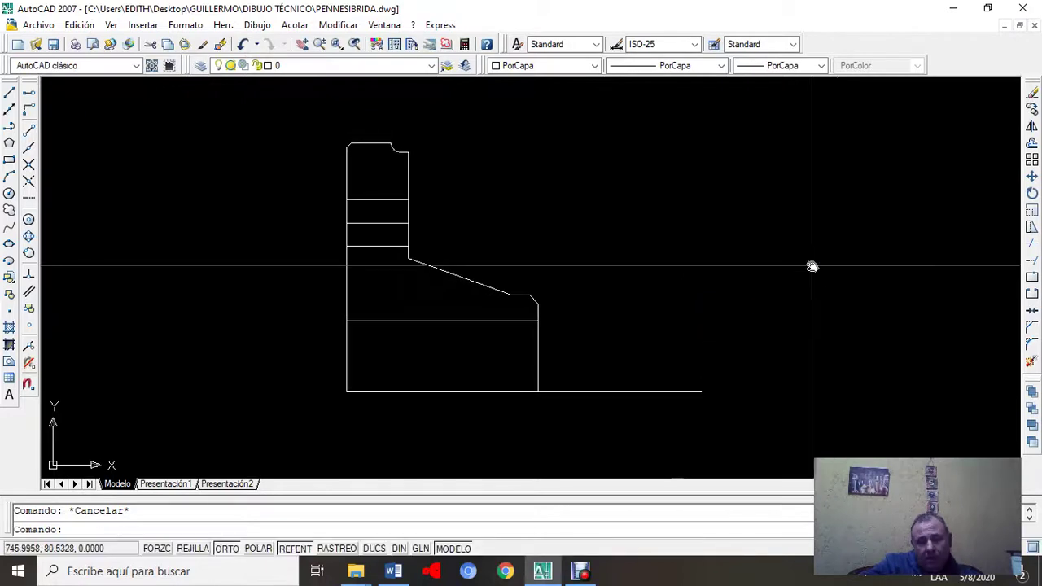